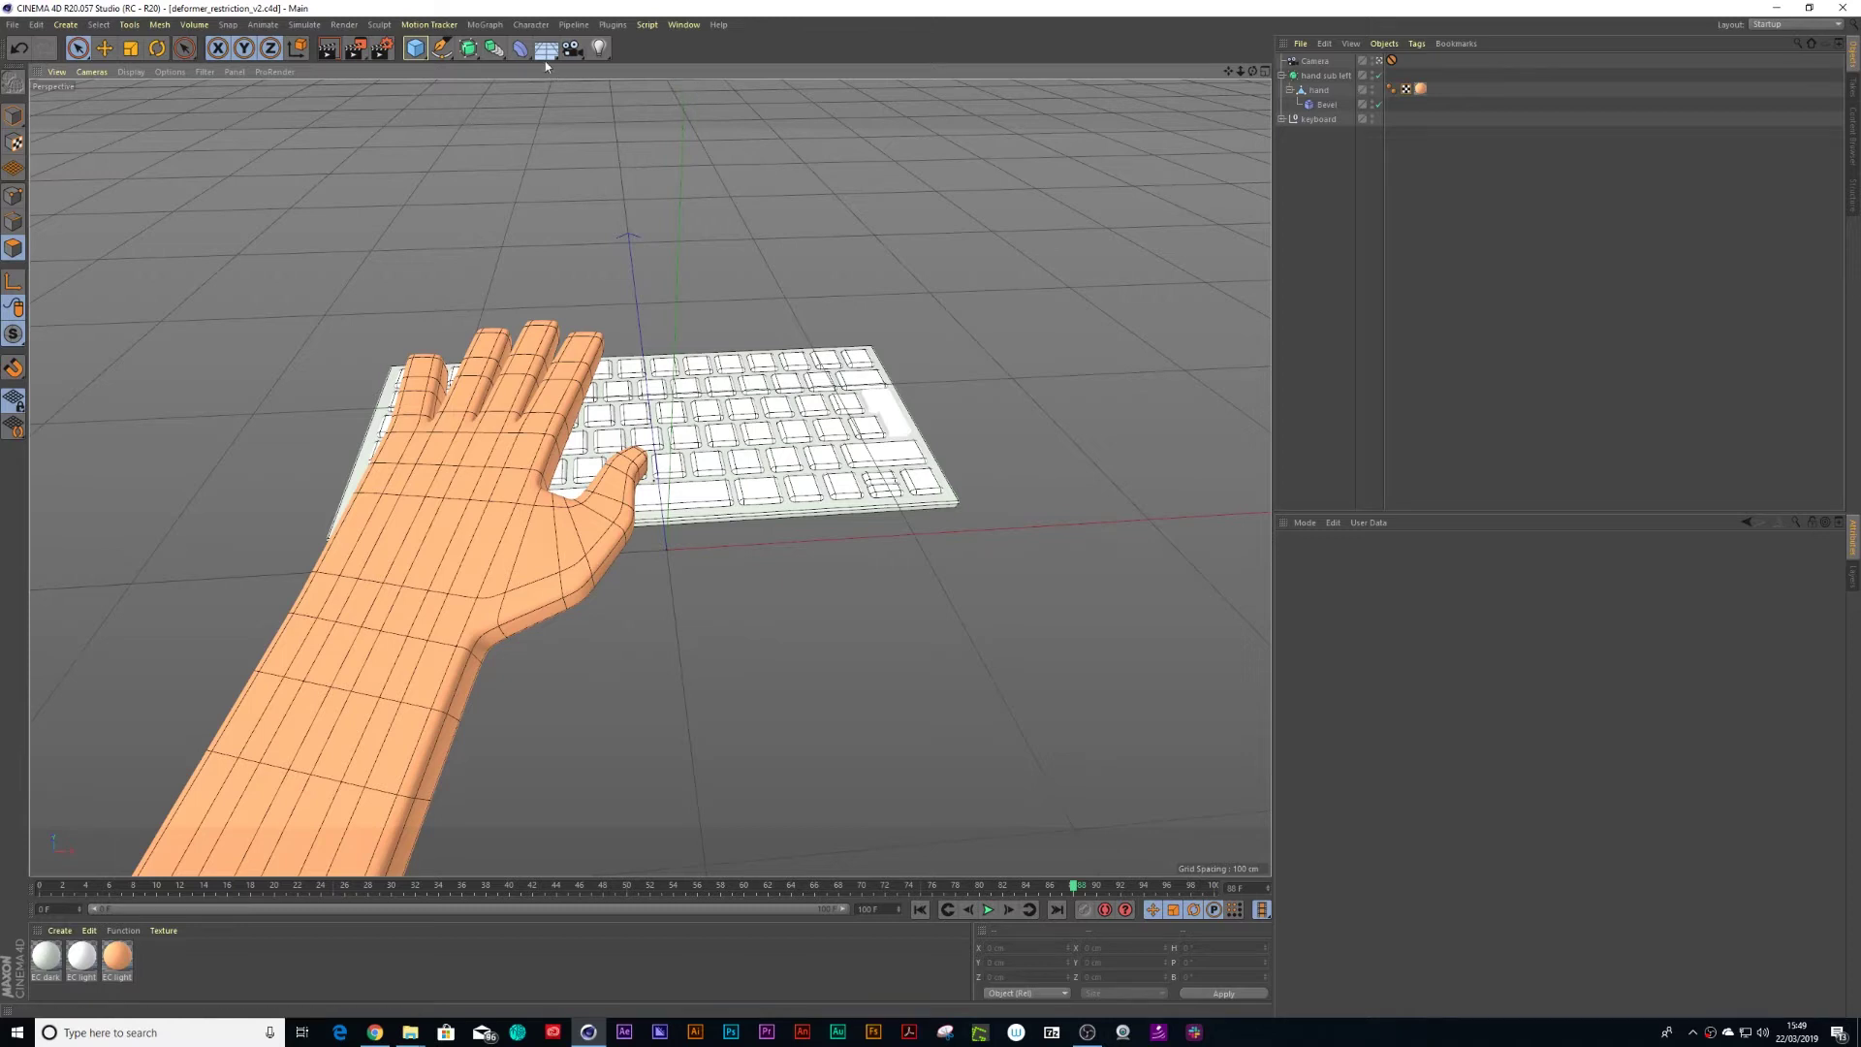
Add a Bend deformer under the hand, fit it to the parent, and set Strength to 36°.
left_click_drag(521, 48, 565, 72)
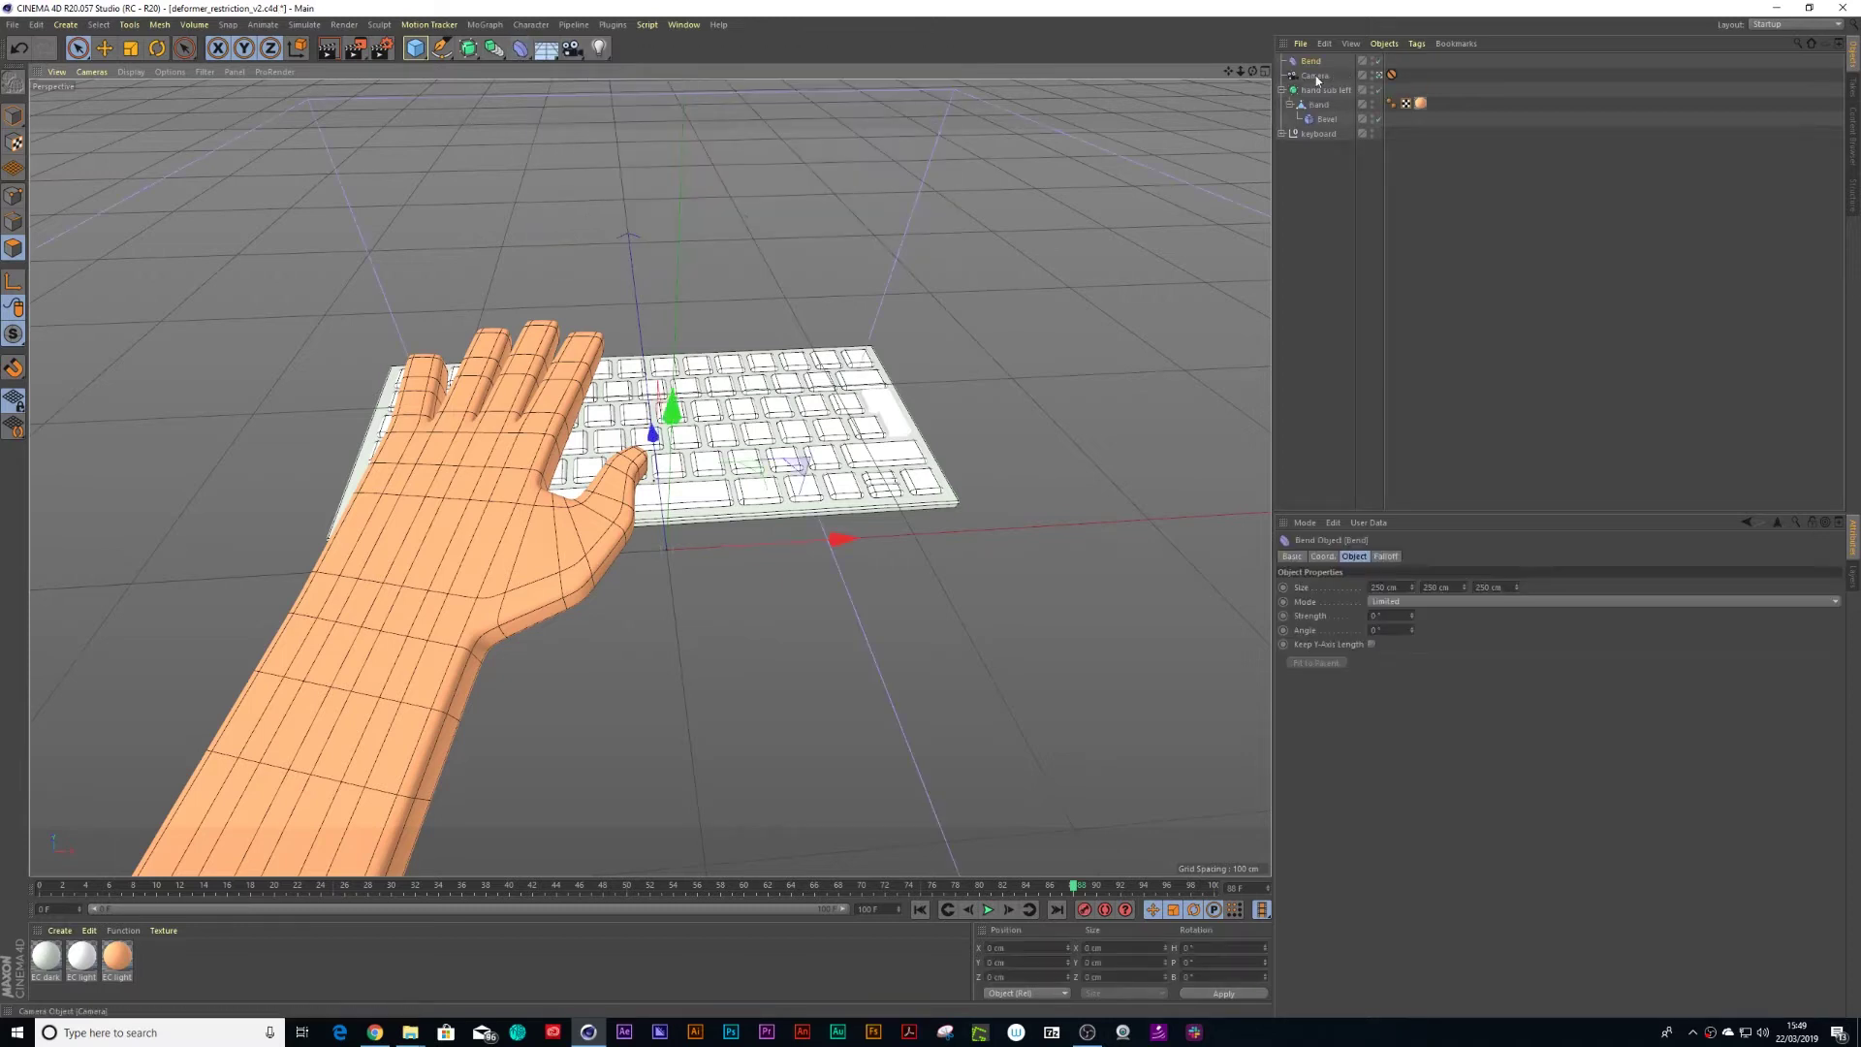
left_click_drag(1310, 61, 1316, 106)
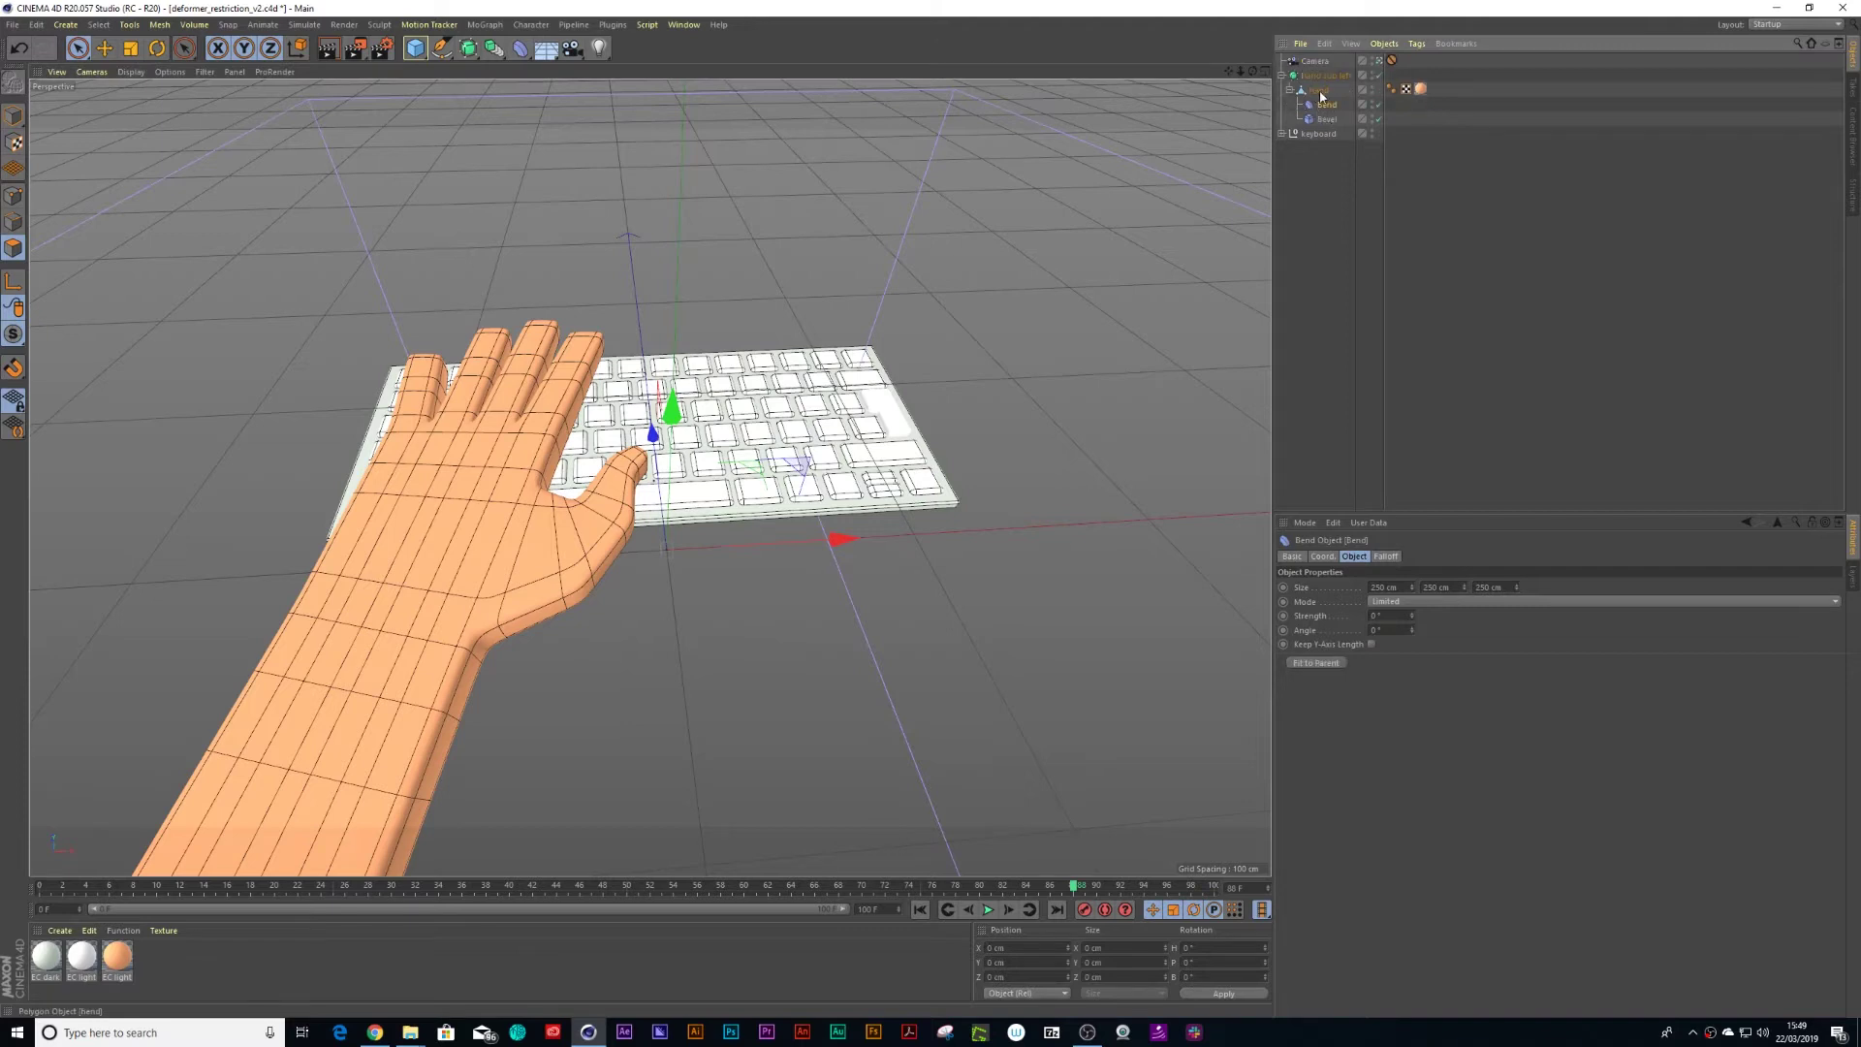
left_click(1317, 664)
left_click_drag(1411, 621, 1412, 573)
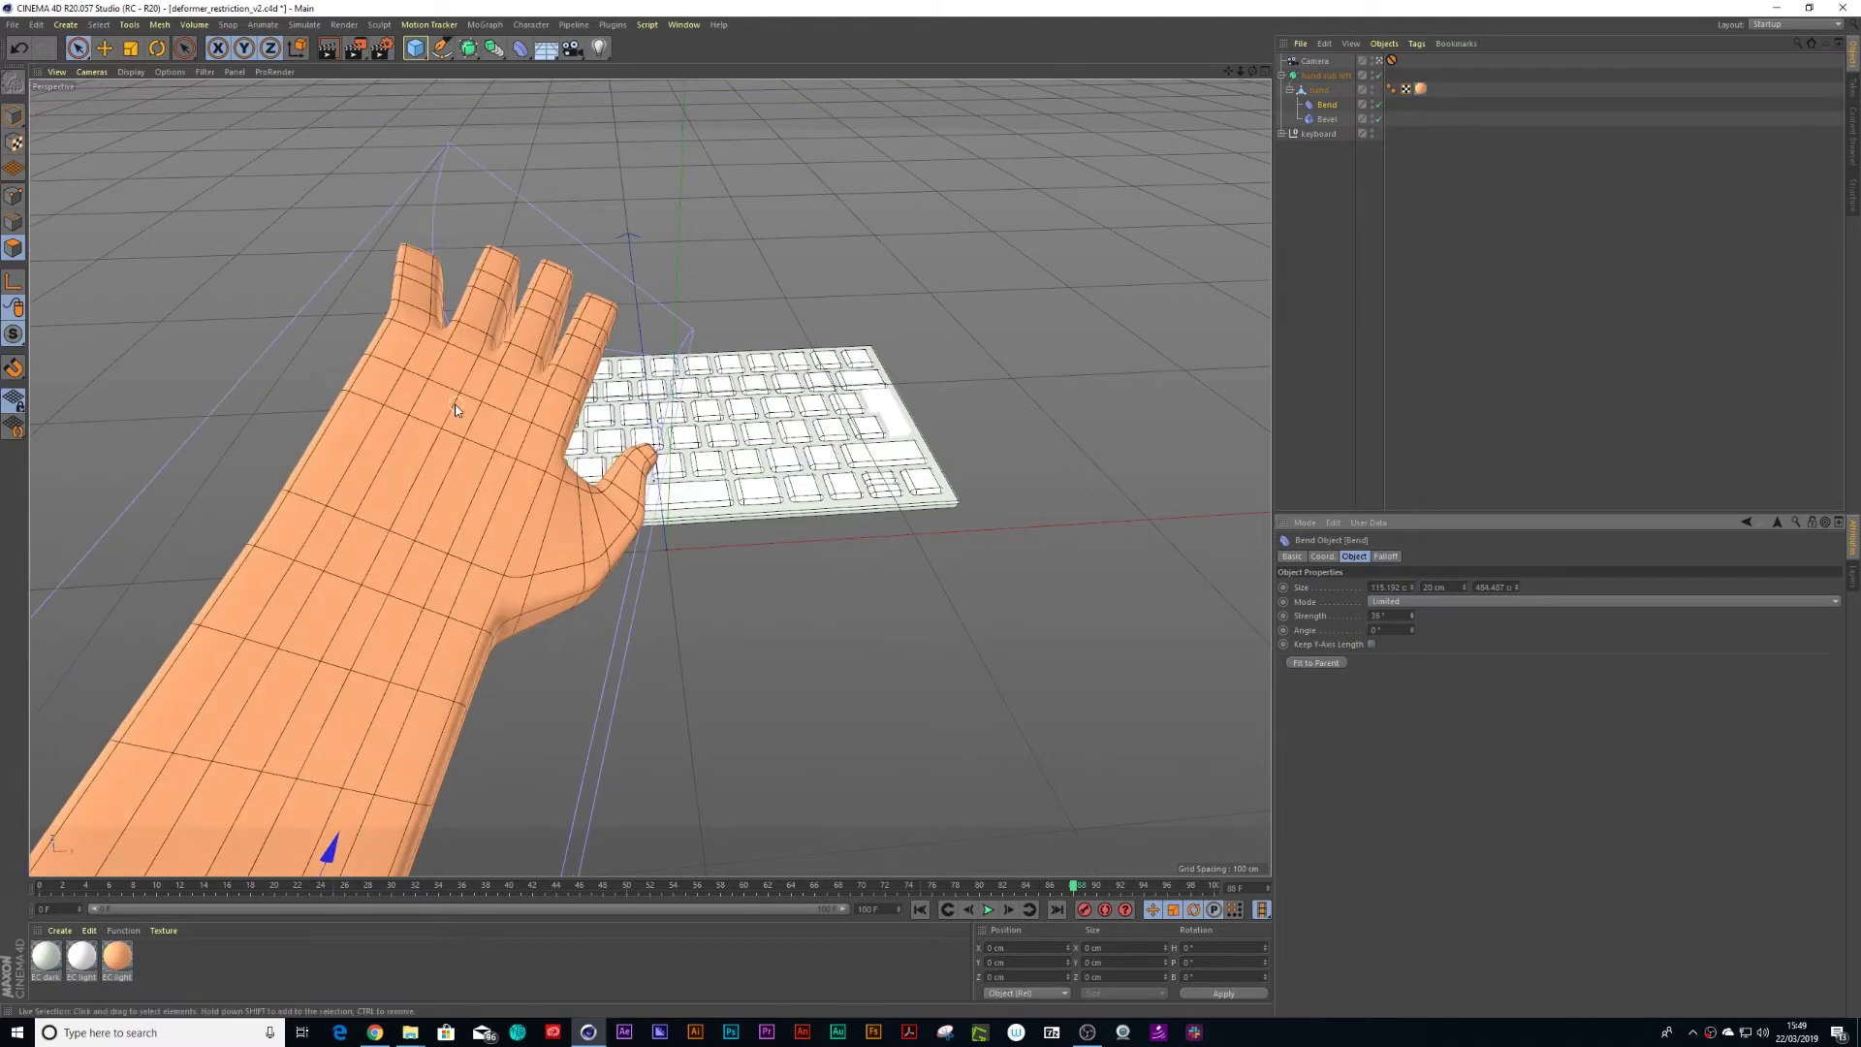
Rotate the Bend 90° in heading and 90° in bank.
left_click(1321, 557)
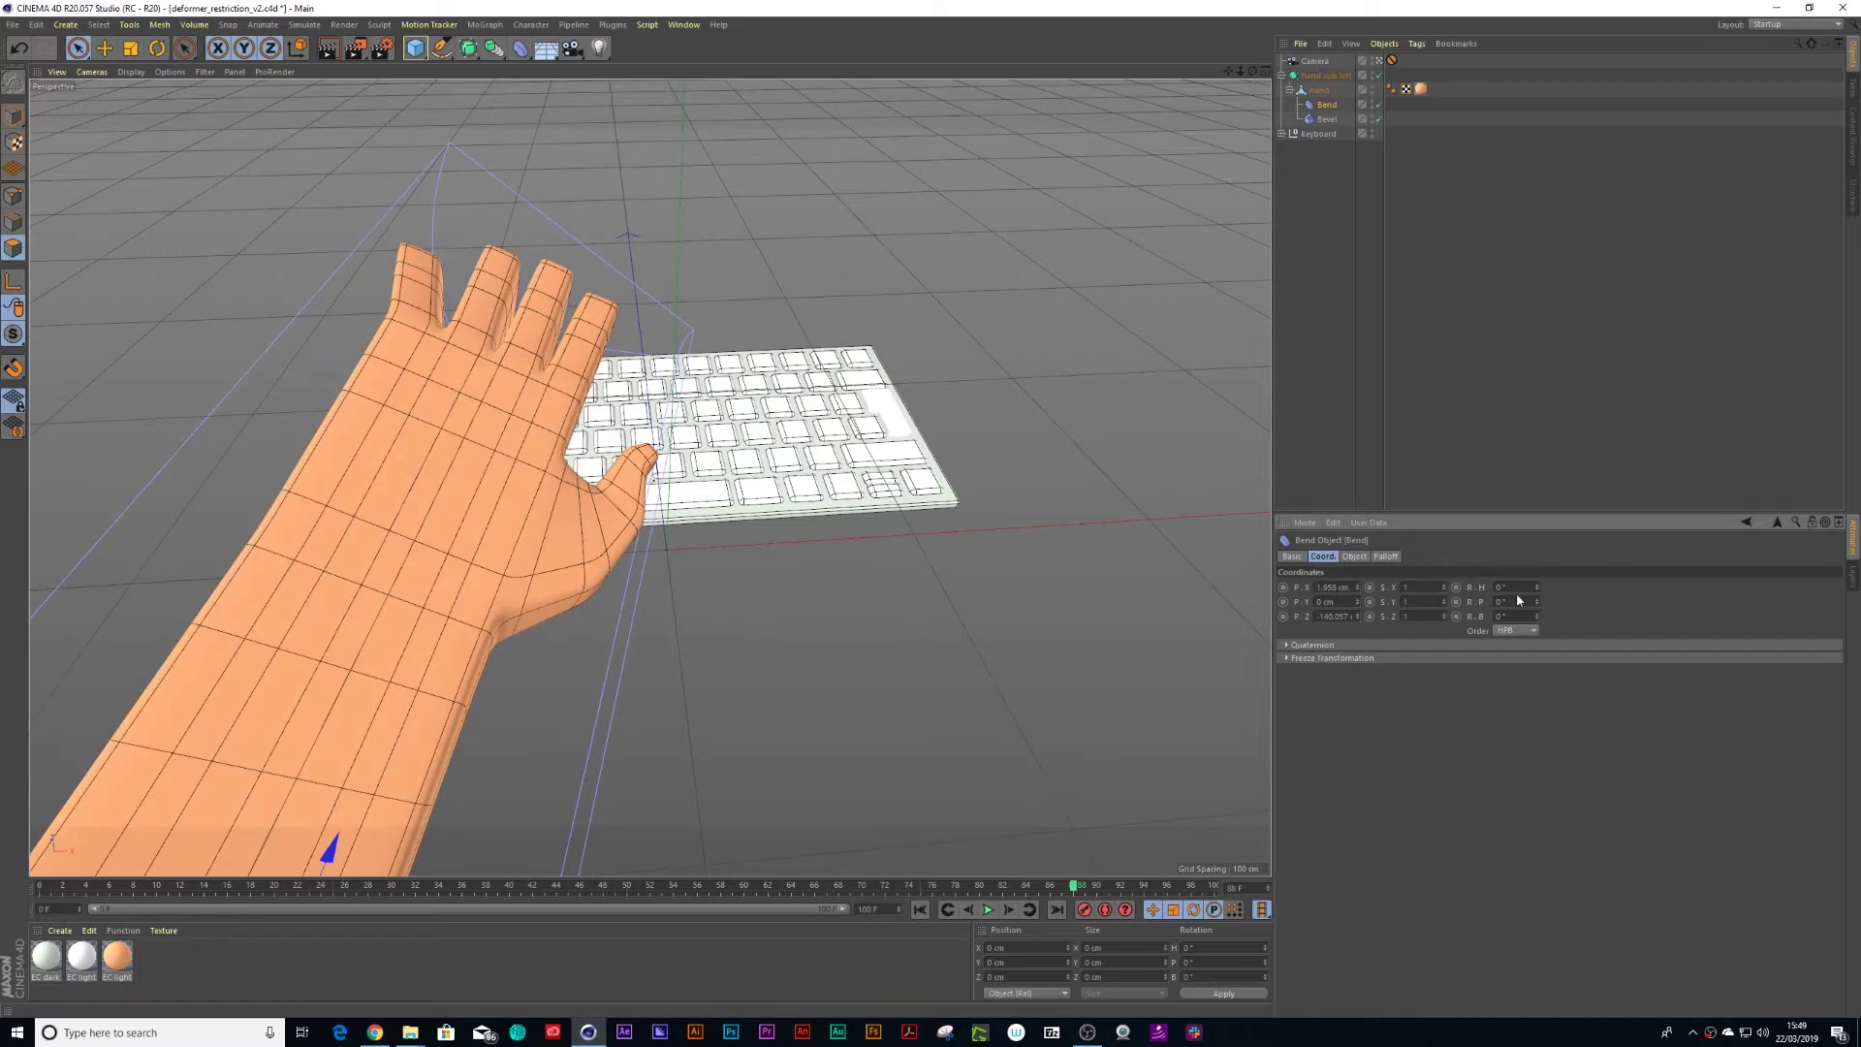
type("90")
key("Return")
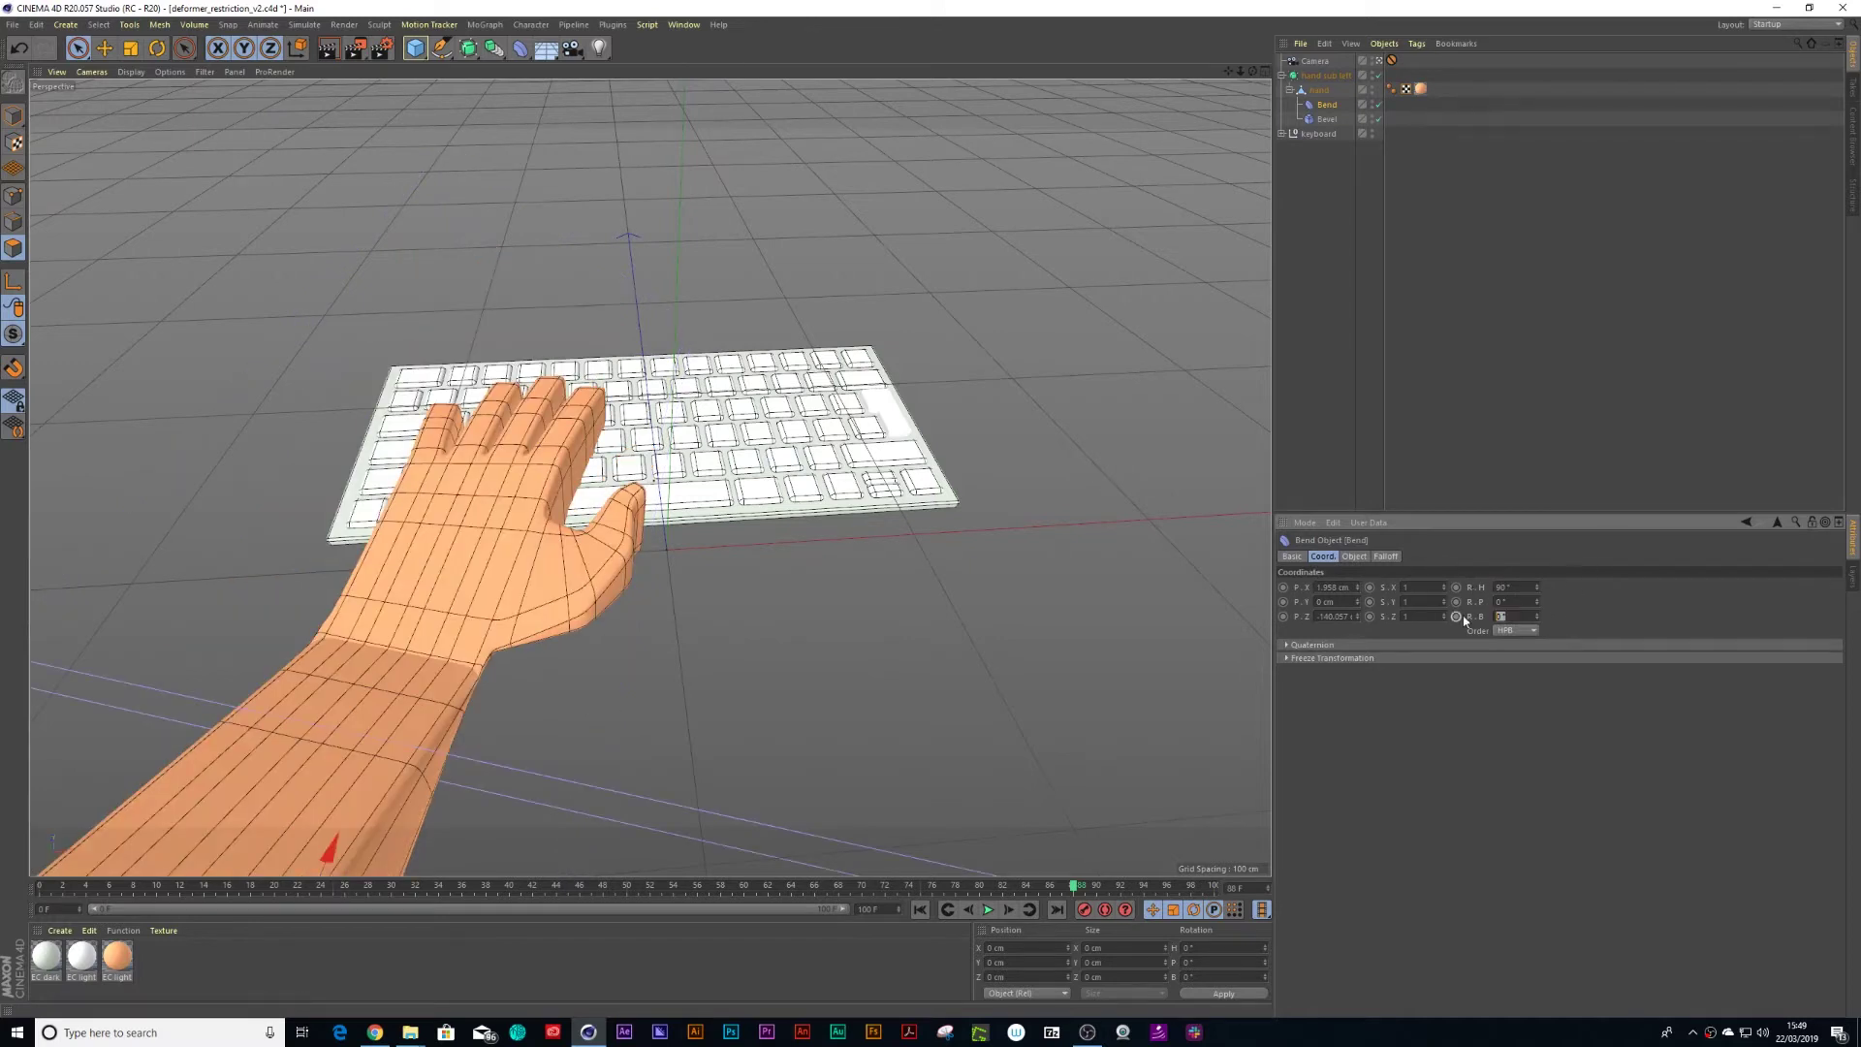
type("90")
key("Return")
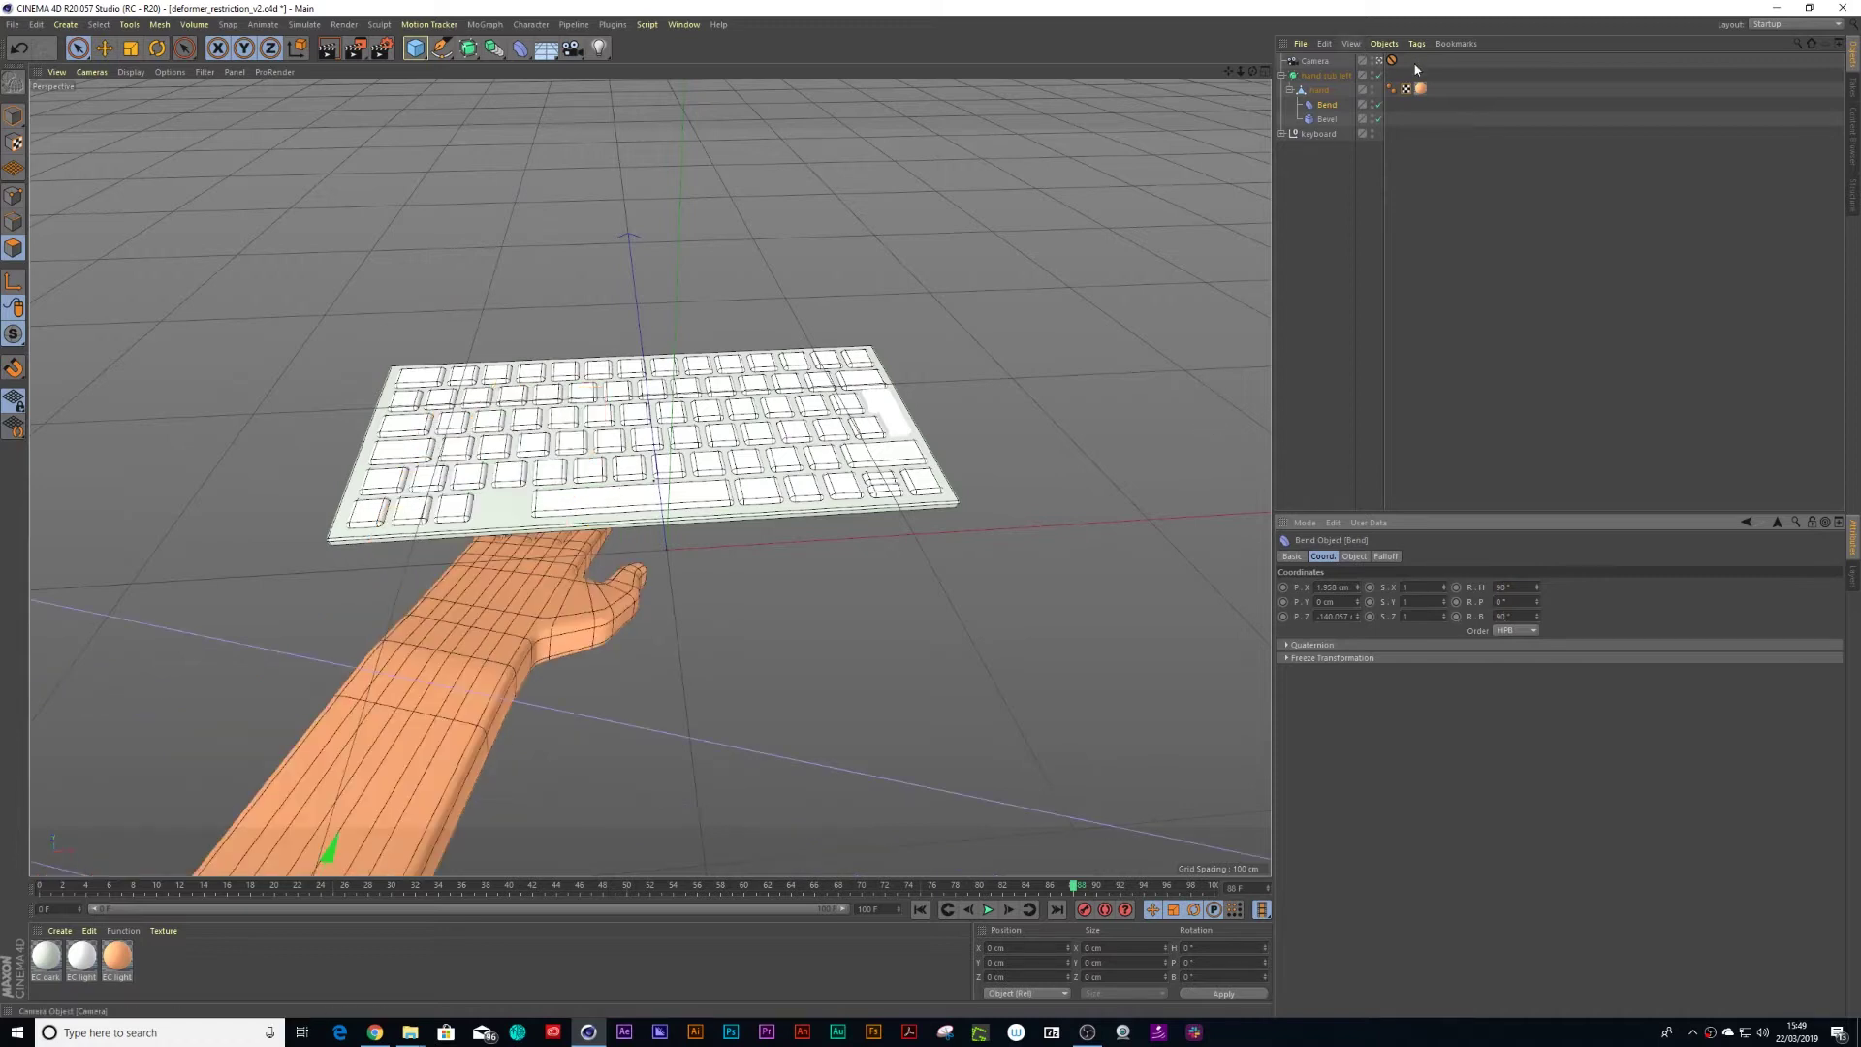
Refit the Bend deformer to the hand in the editor view.
left_click(1374, 61)
left_click(1375, 61)
mouse_move(737, 455)
left_mouse_down("alt")
mouse_move(796, 469)
mouse_move(822, 454)
mouse_move(760, 462)
left_mouse_up("alt")
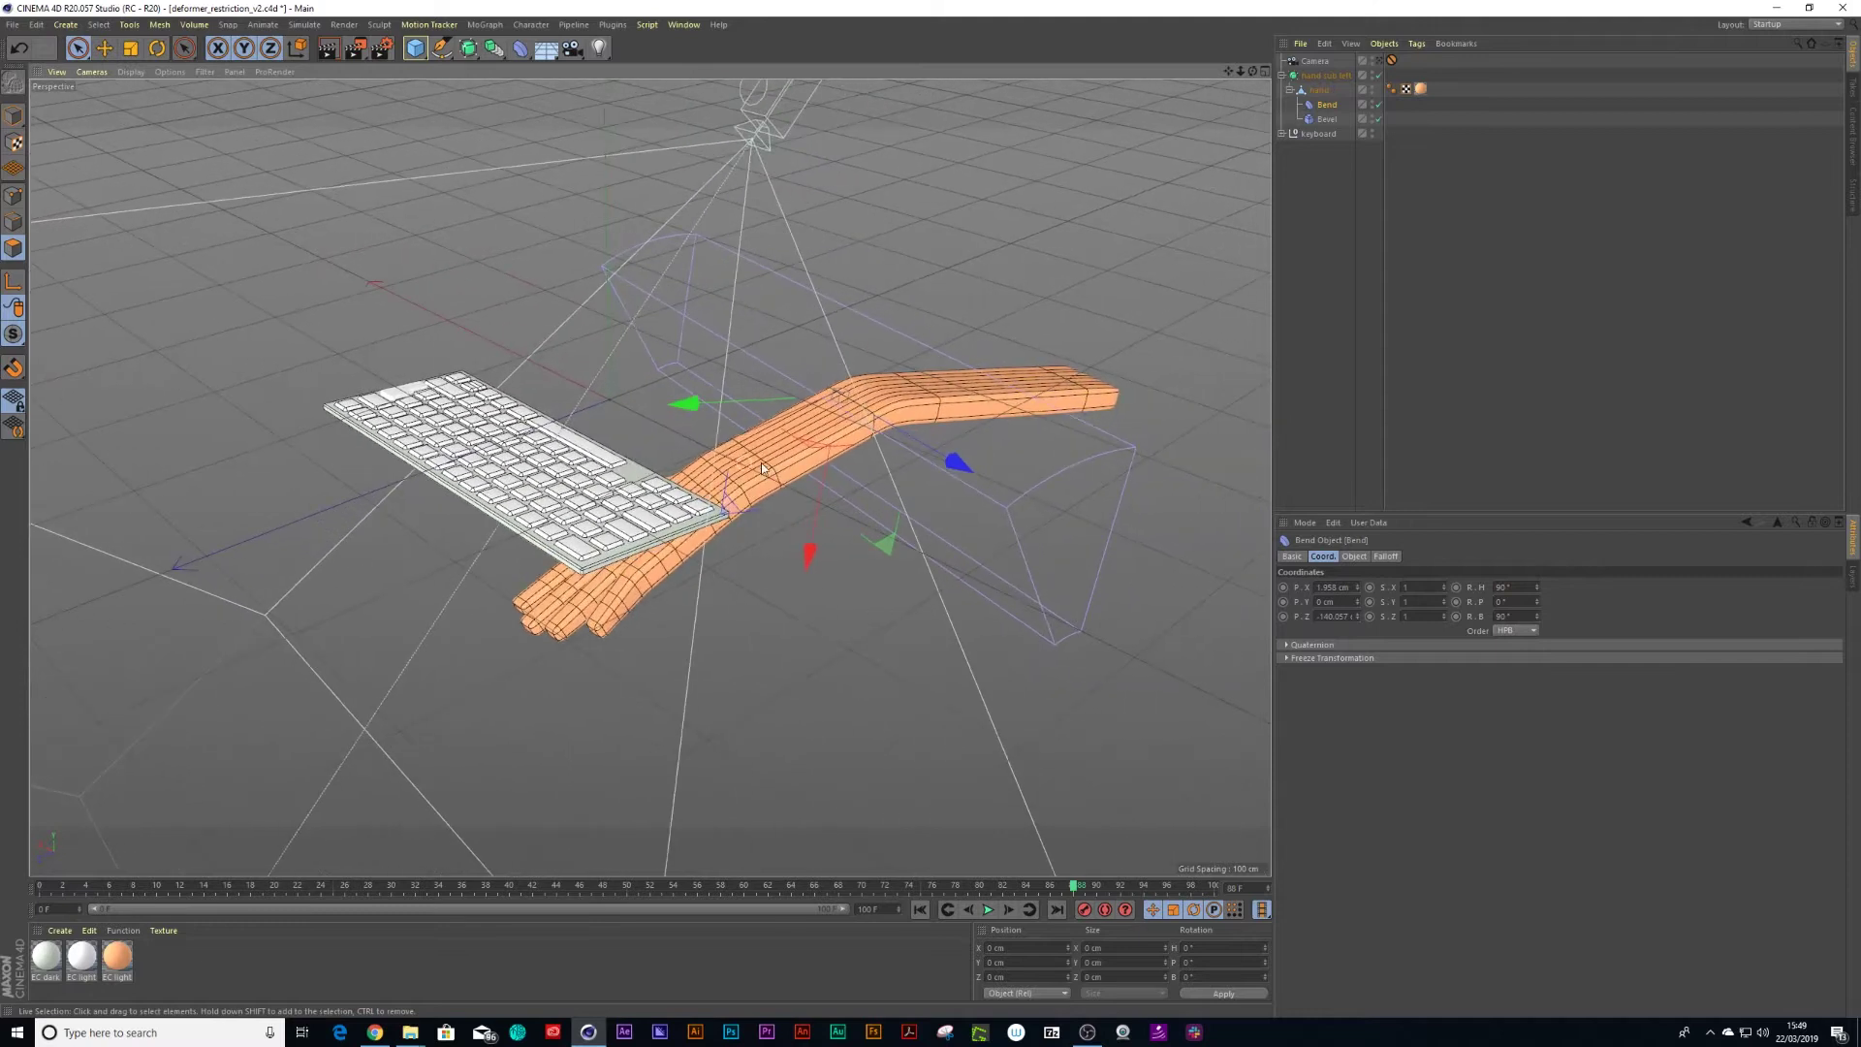
left_click(1354, 556)
left_click(1319, 663)
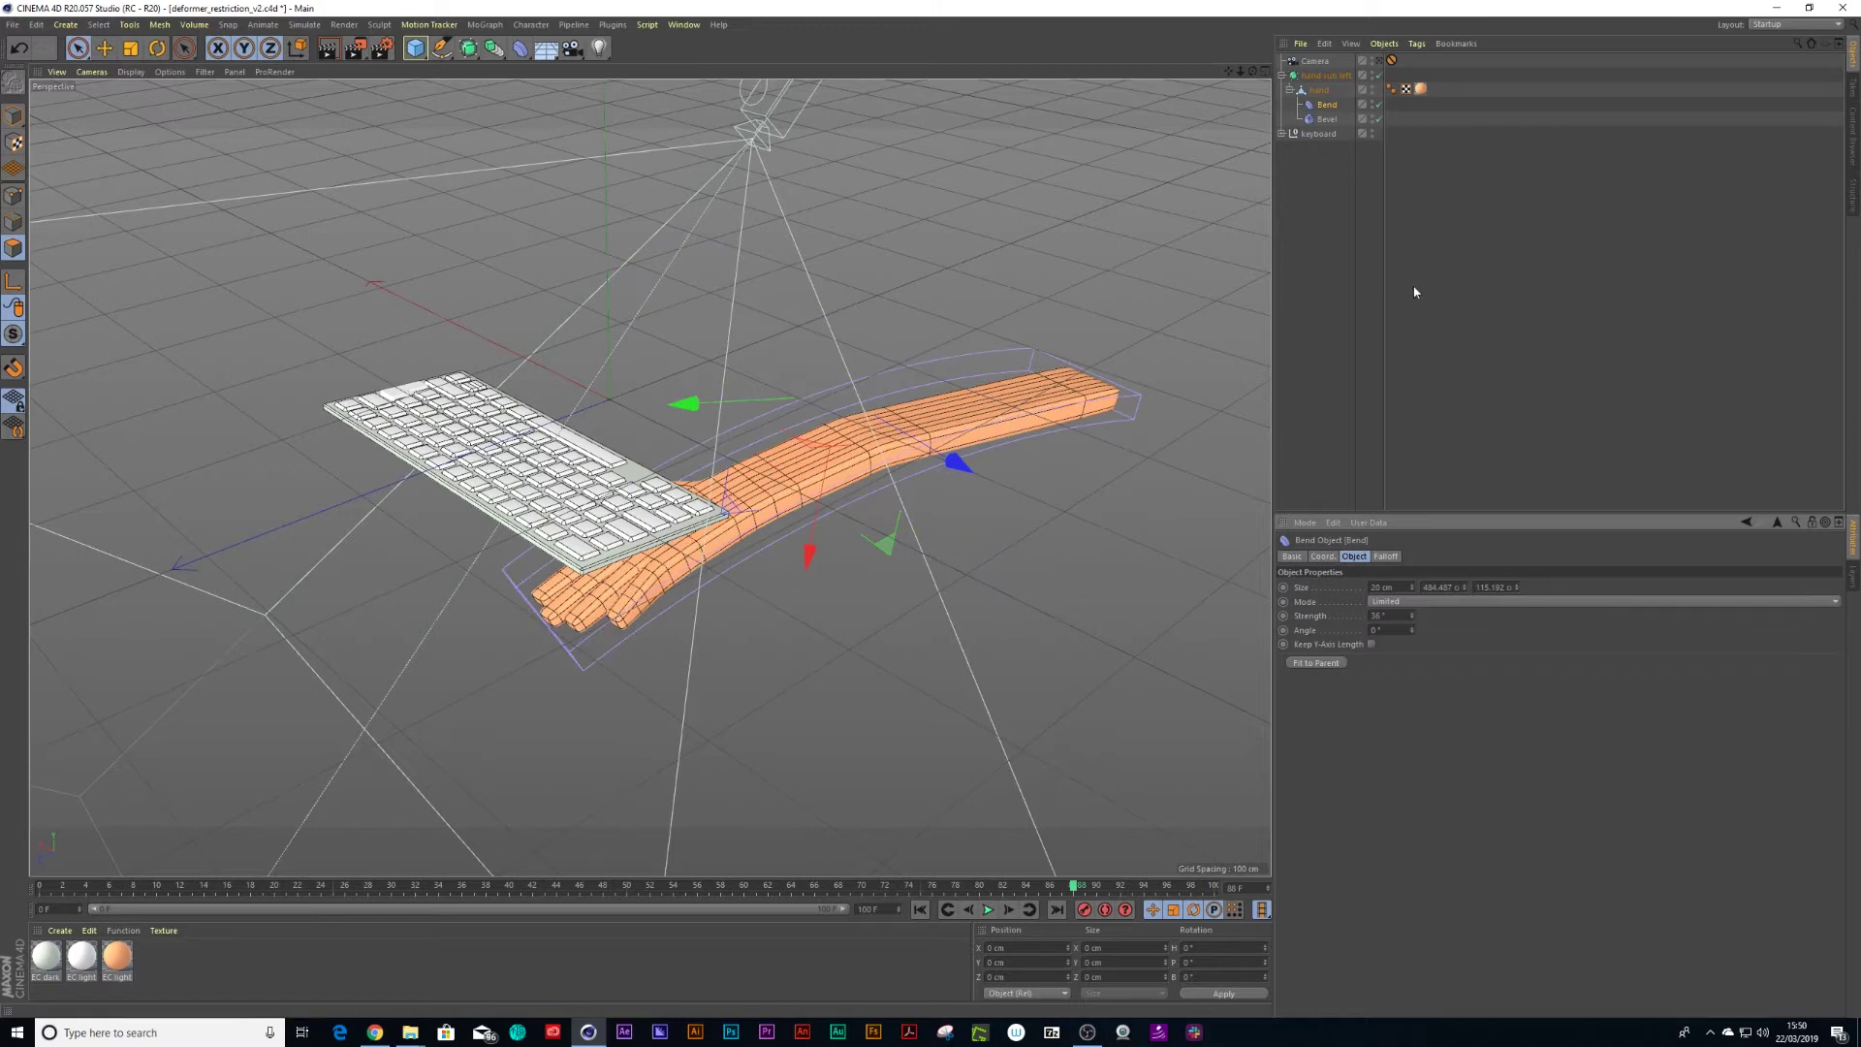
Shrink the Bend's Size Y and Z to a small zone near the knuckles.
left_click(1321, 557)
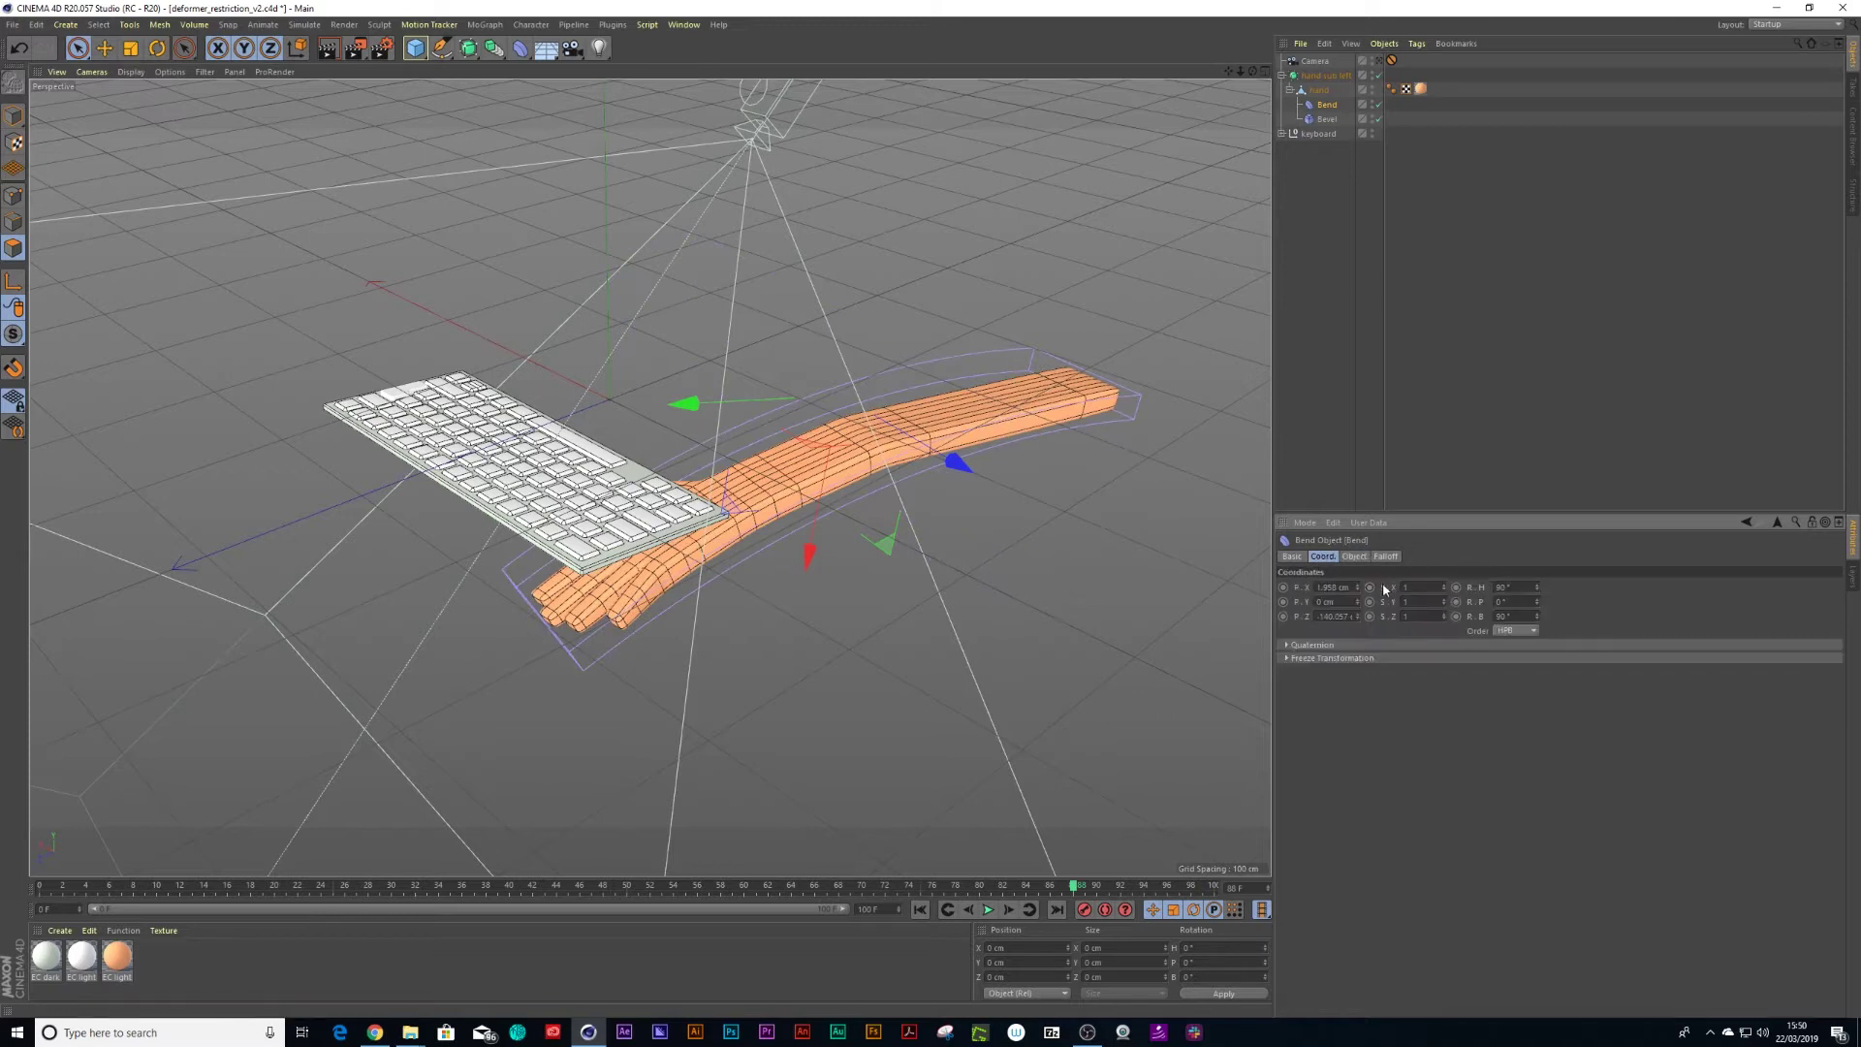
left_click(1353, 556)
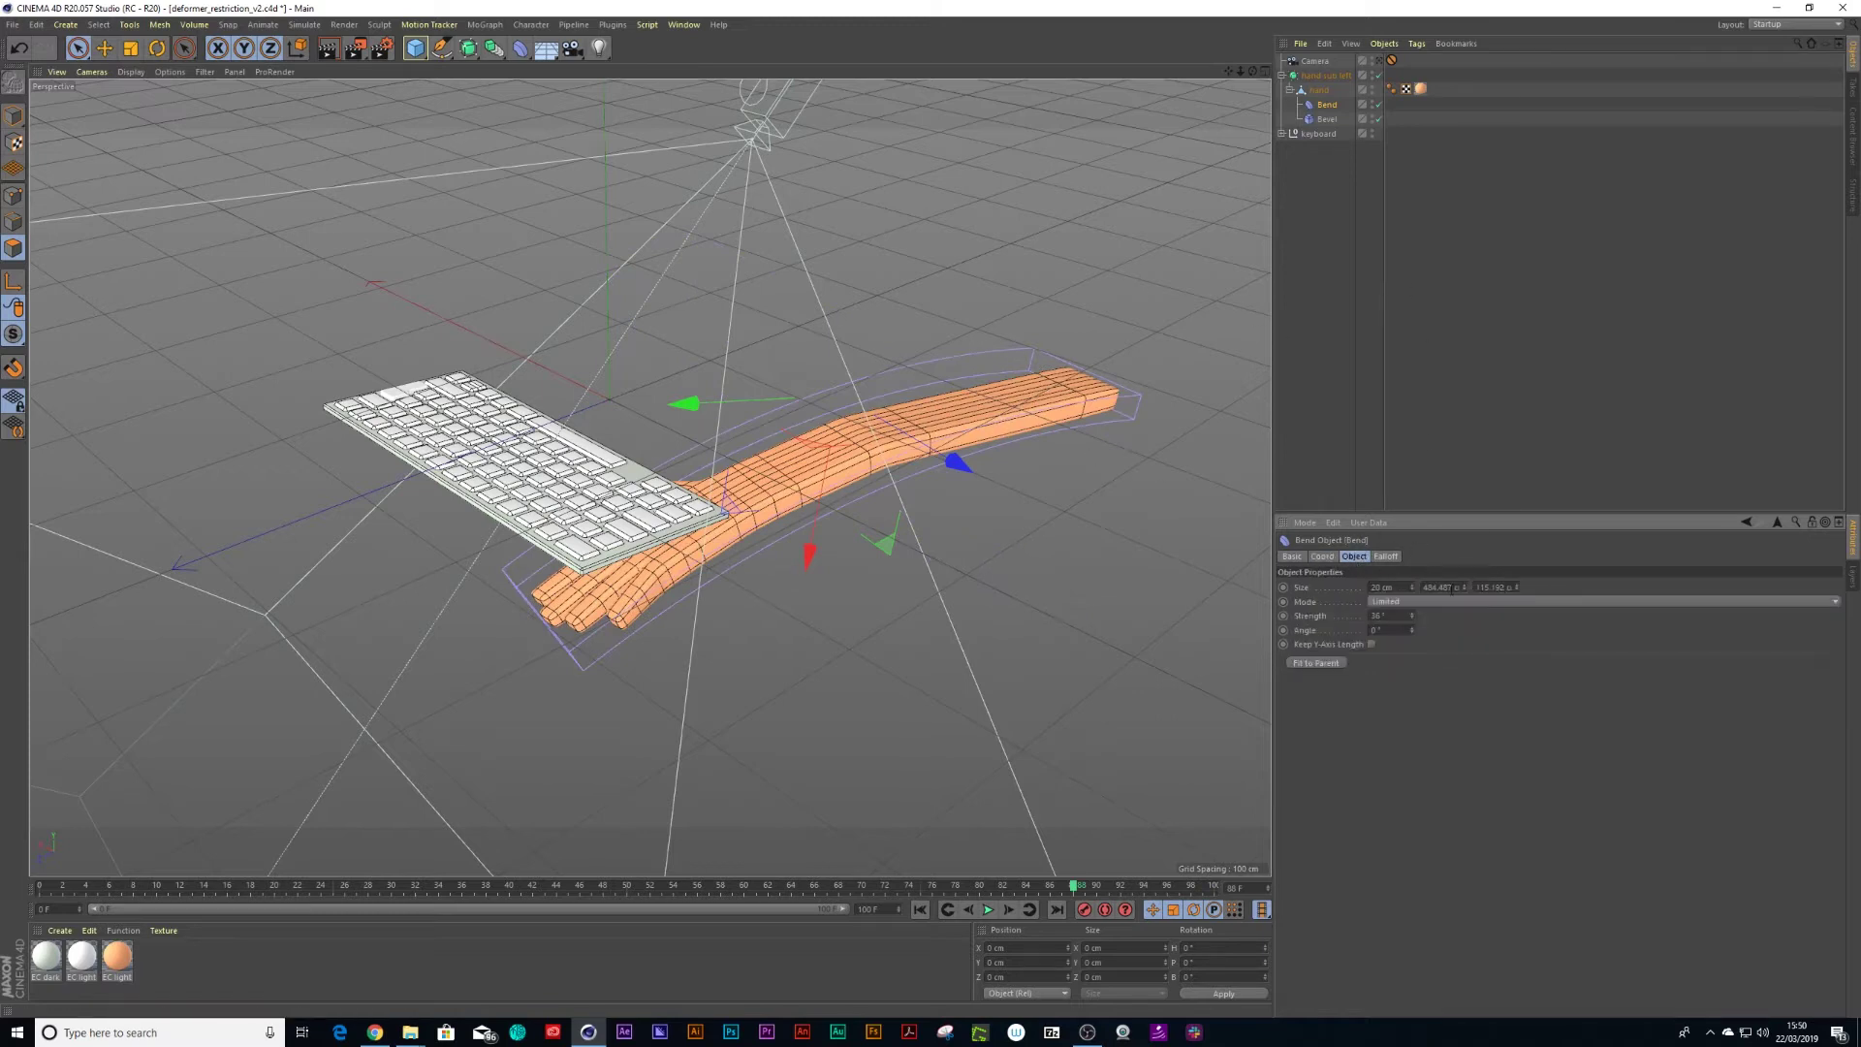
left_click_drag(1465, 590, 1374, 894)
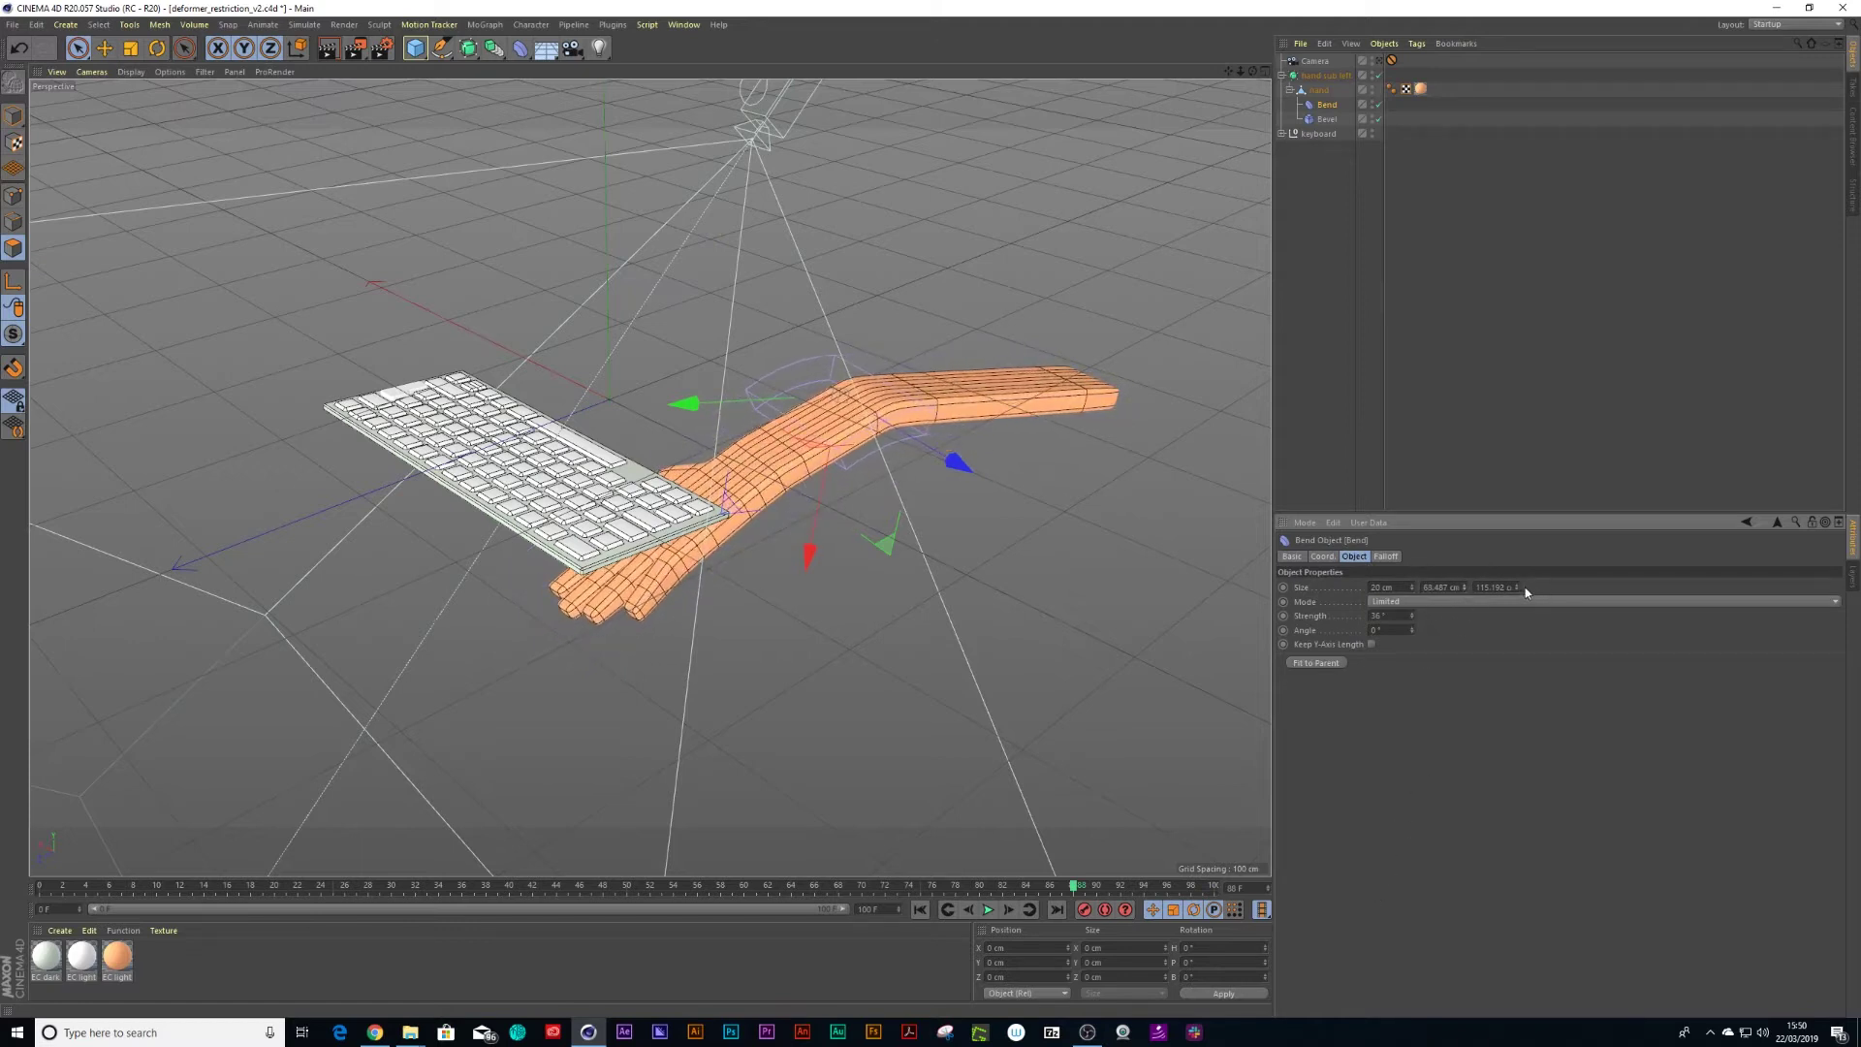
left_click_drag(1518, 591, 1517, 641)
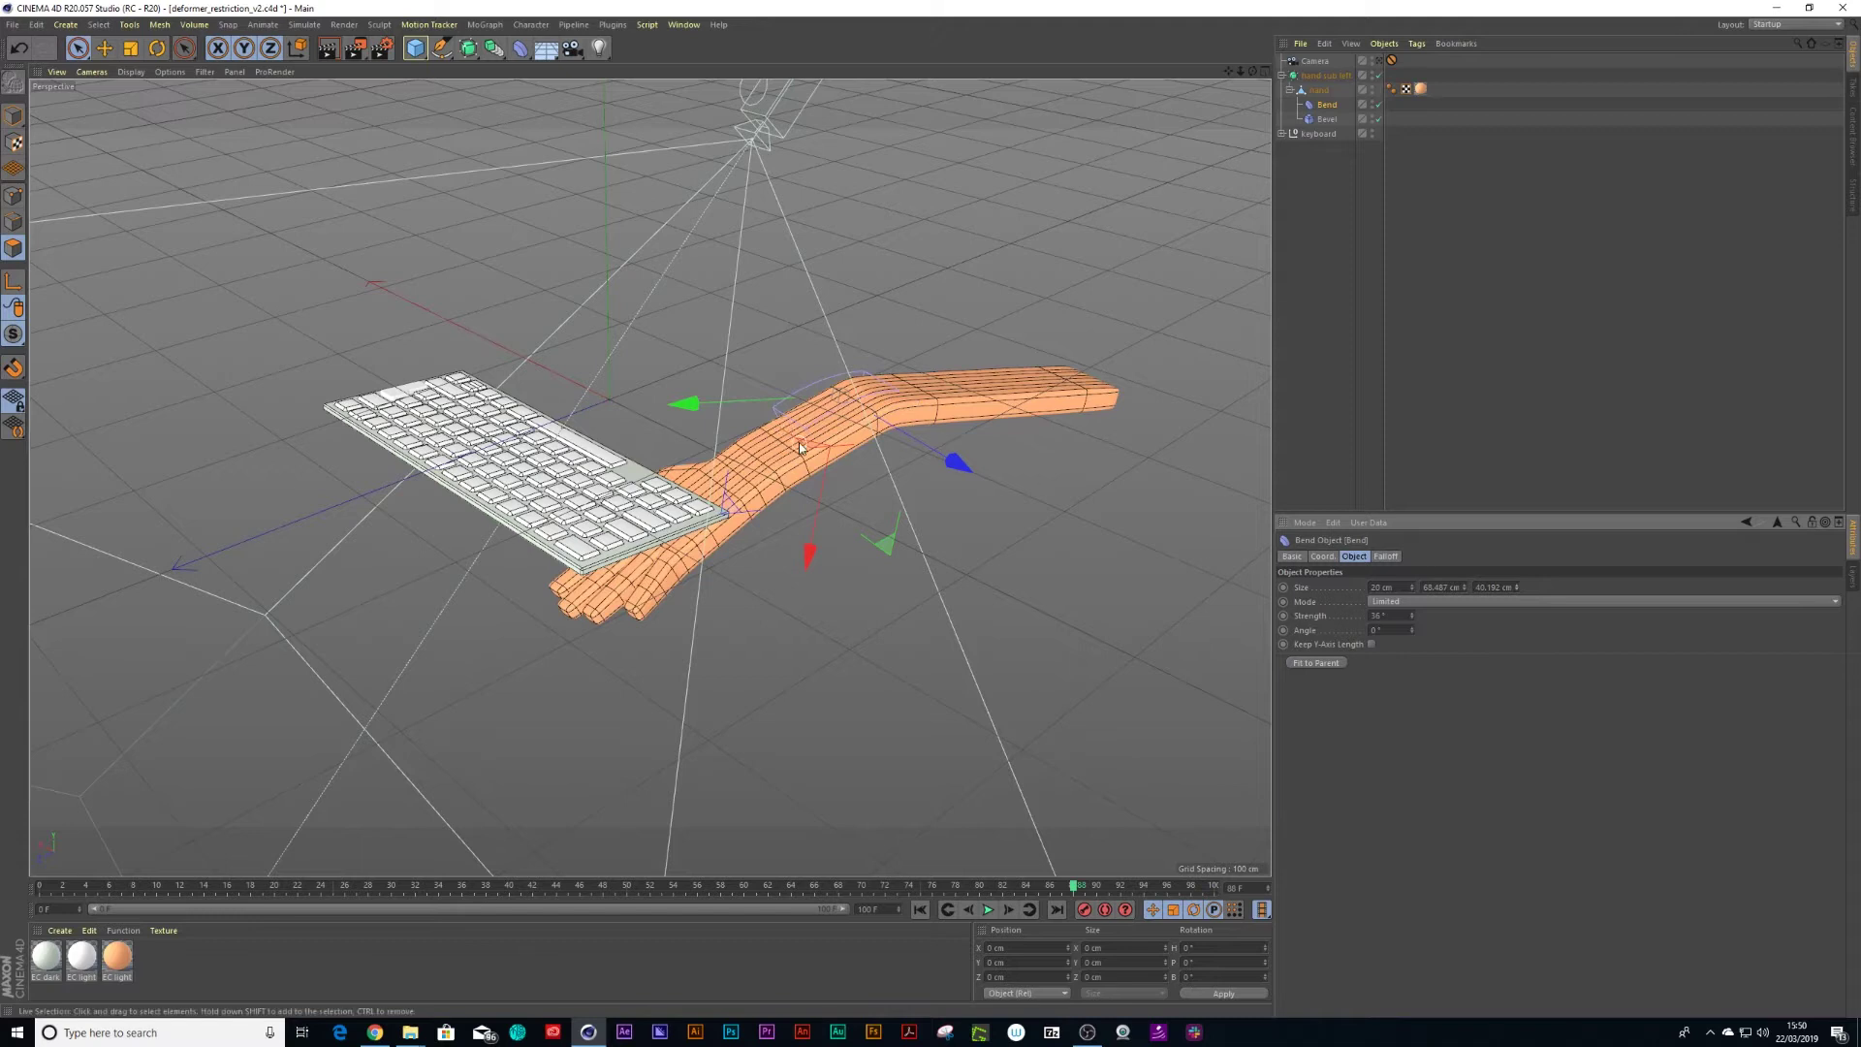
Slide the hand sub left hierarchy onto the keyboard along X and view through the scene camera.
left_click(1332, 156)
left_click(1324, 74)
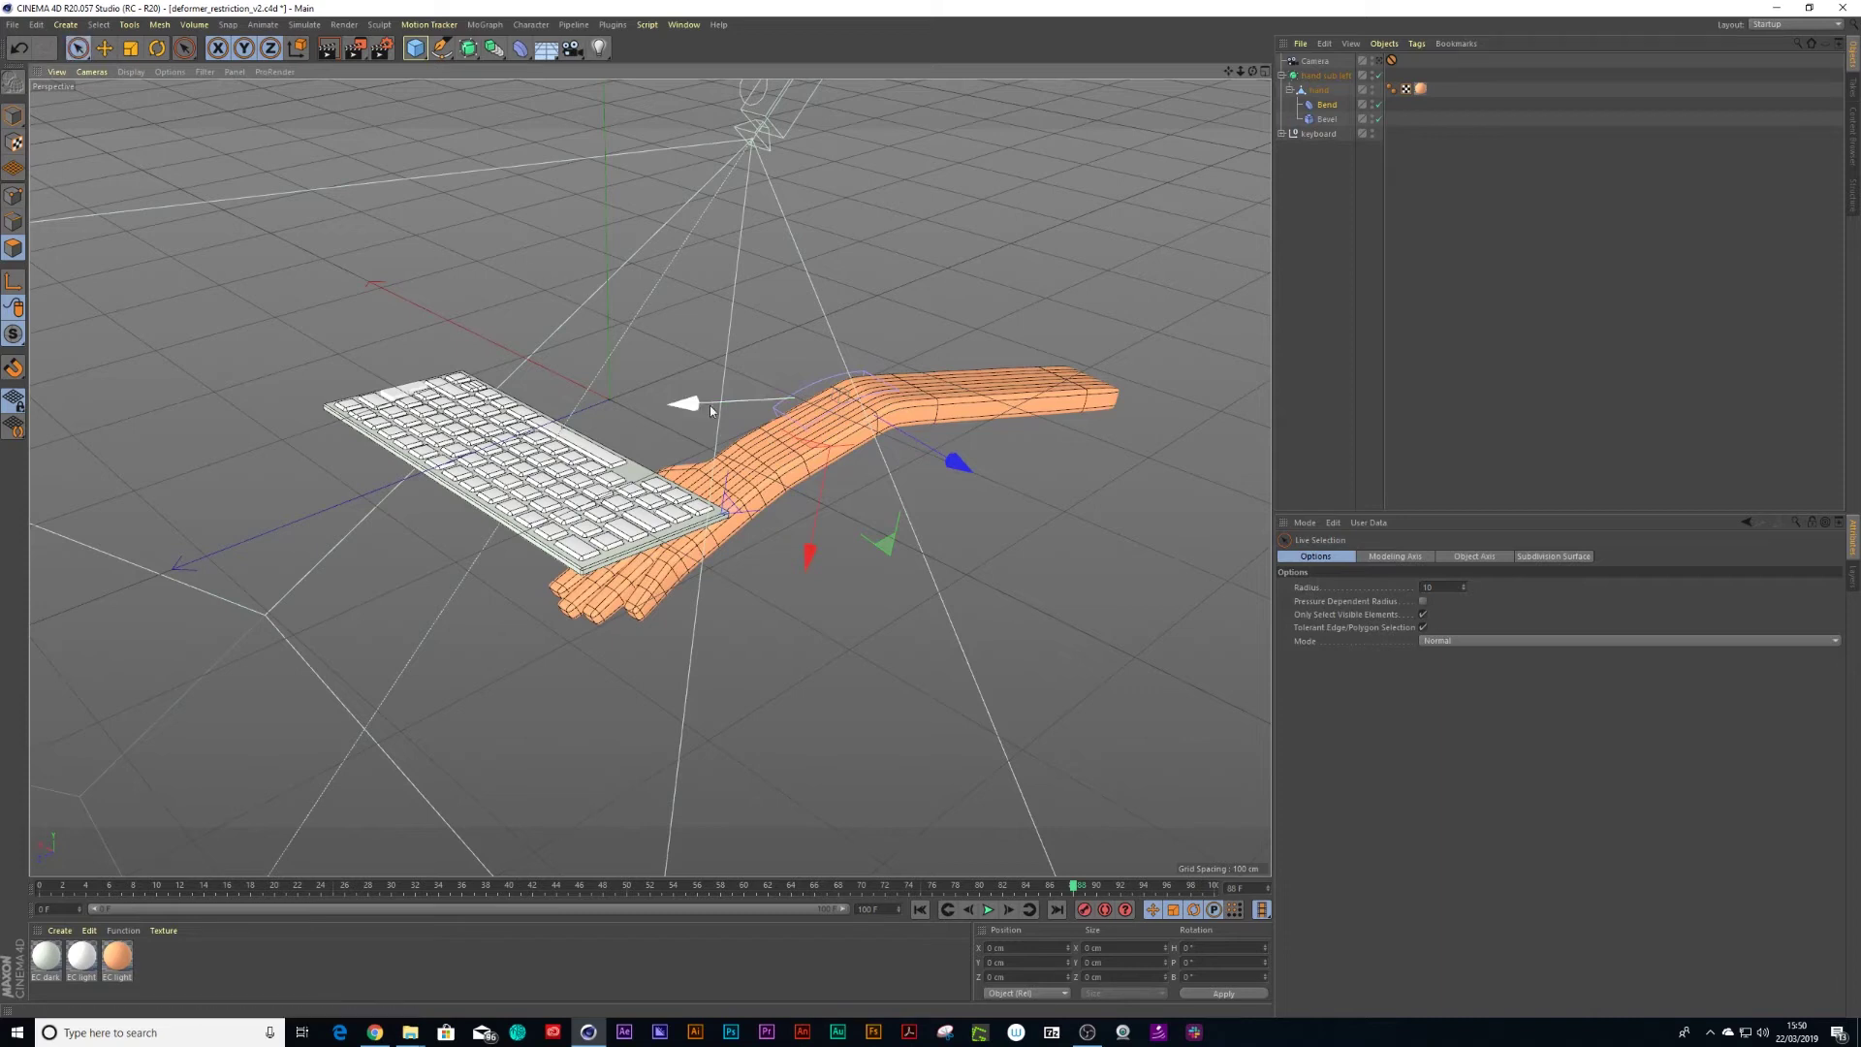
left_click_drag(679, 412, 426, 421)
left_click(1379, 60)
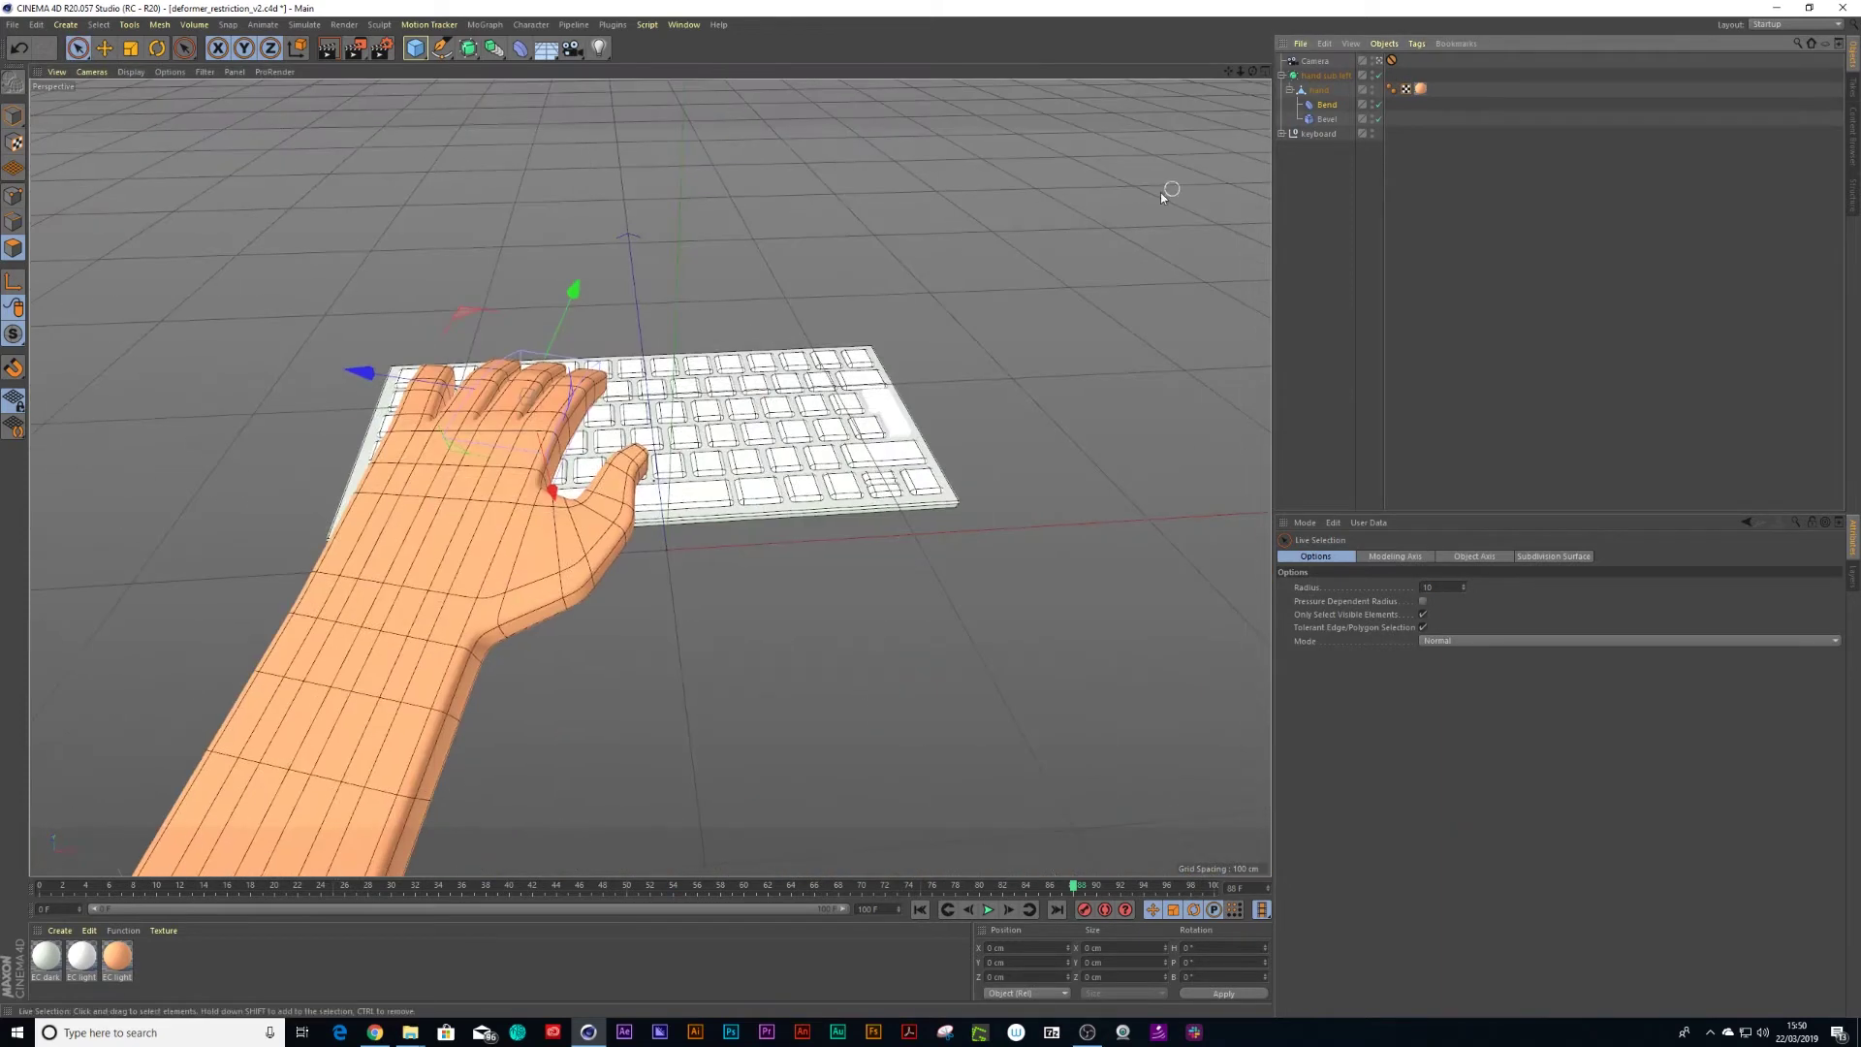
Resize the Bend to about 20 × 58.7 × 16.2 cm, shift it toward the fingertips, and set Strength to -27°.
left_click(1327, 104)
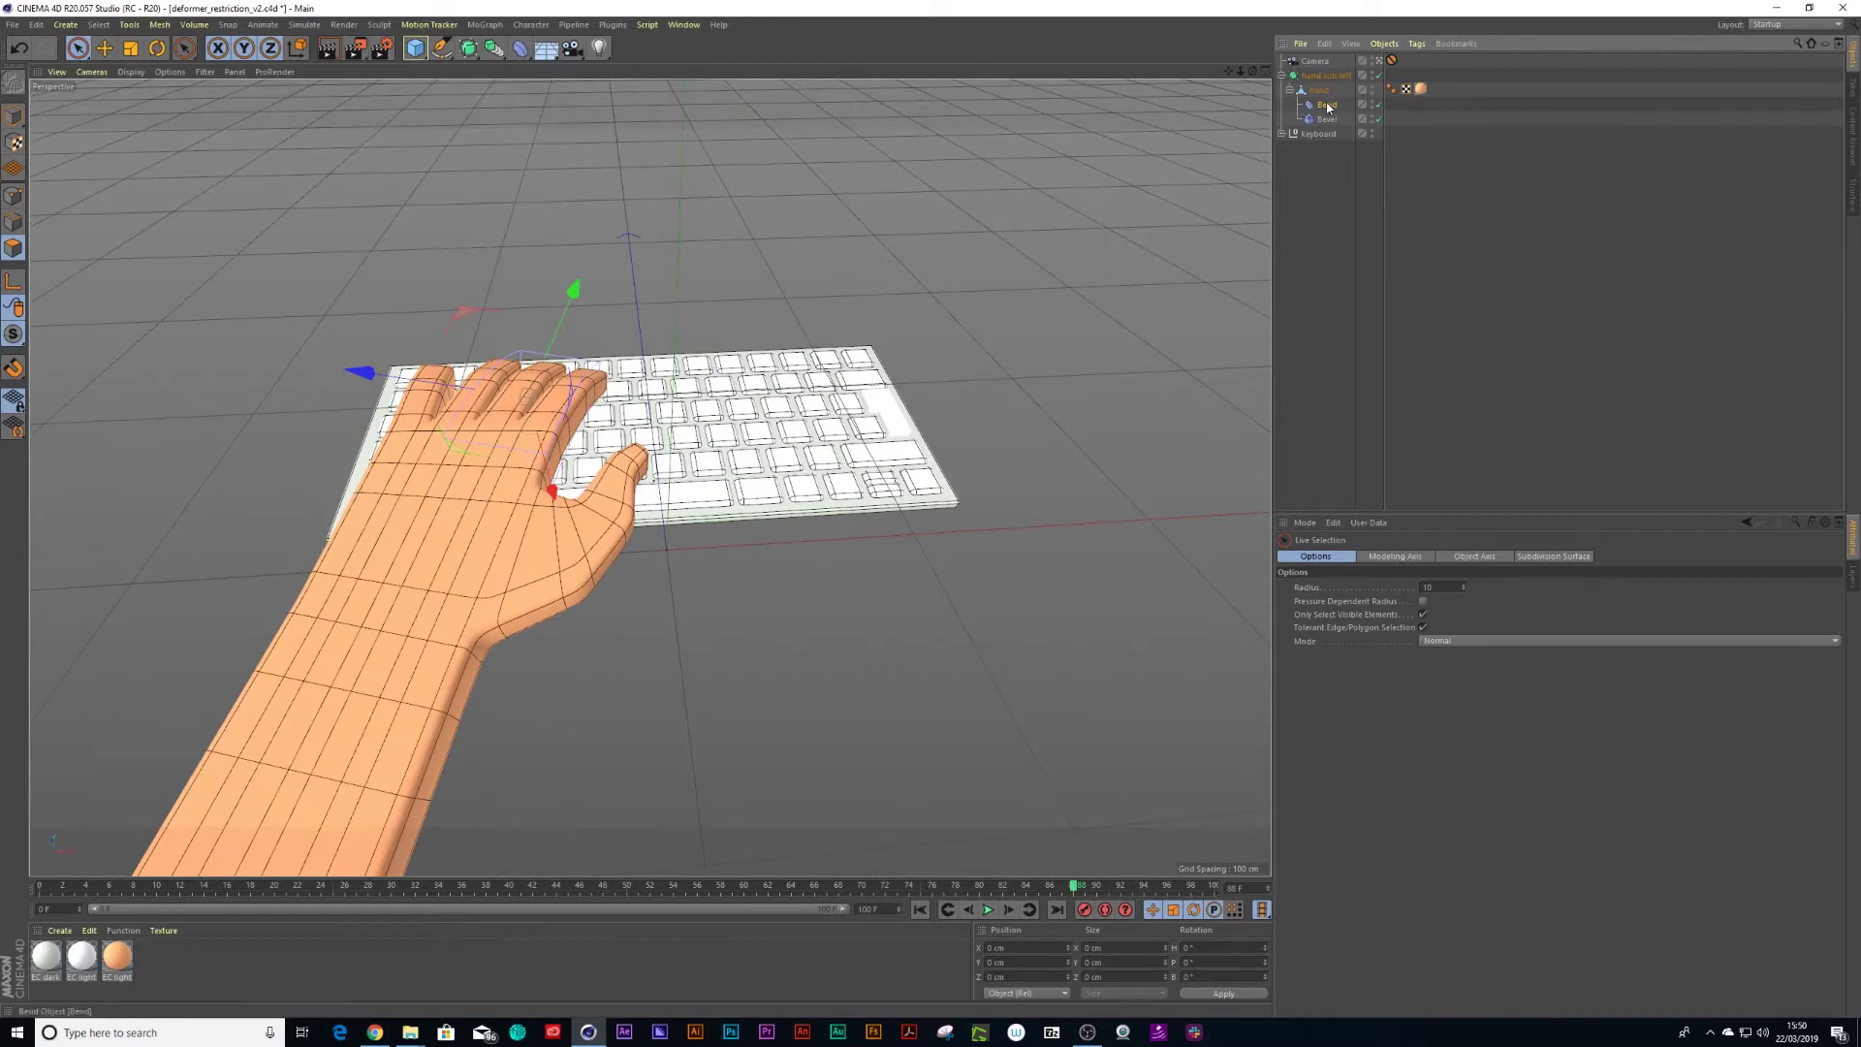
left_click_drag(1464, 589, 1517, 591)
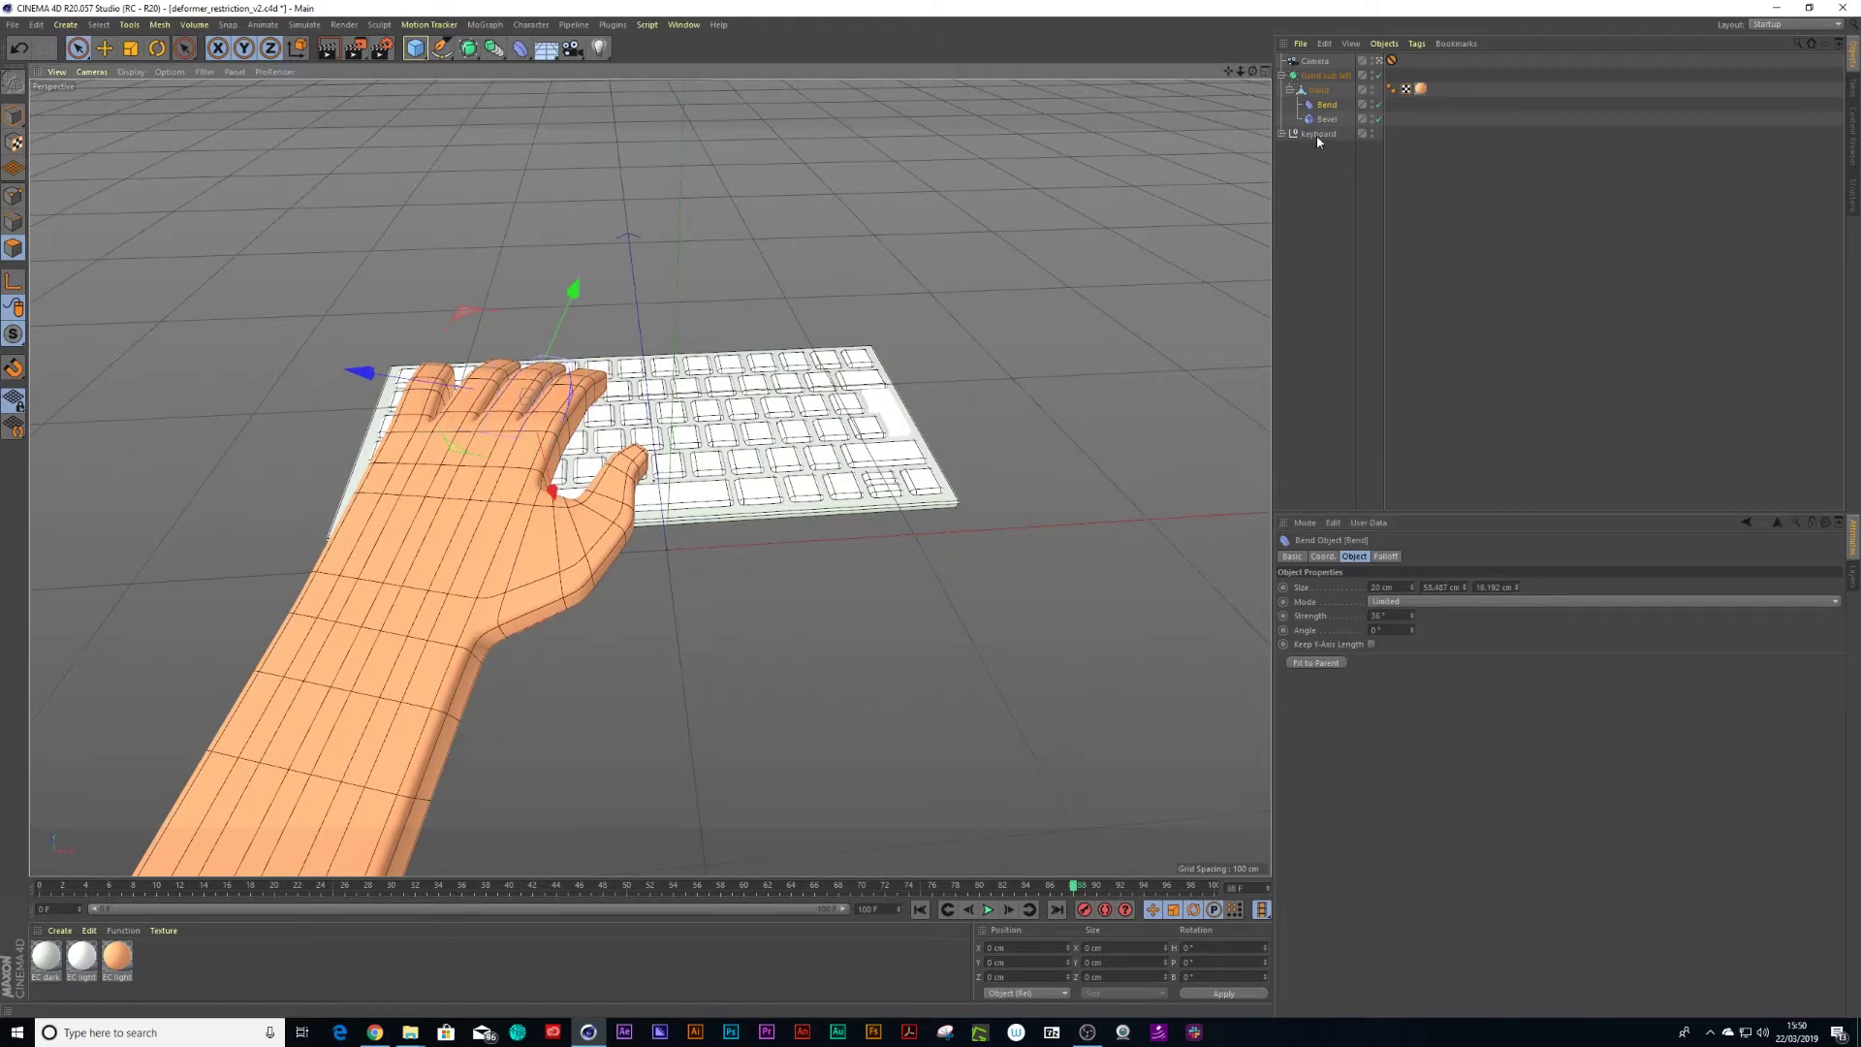
left_click(1378, 61)
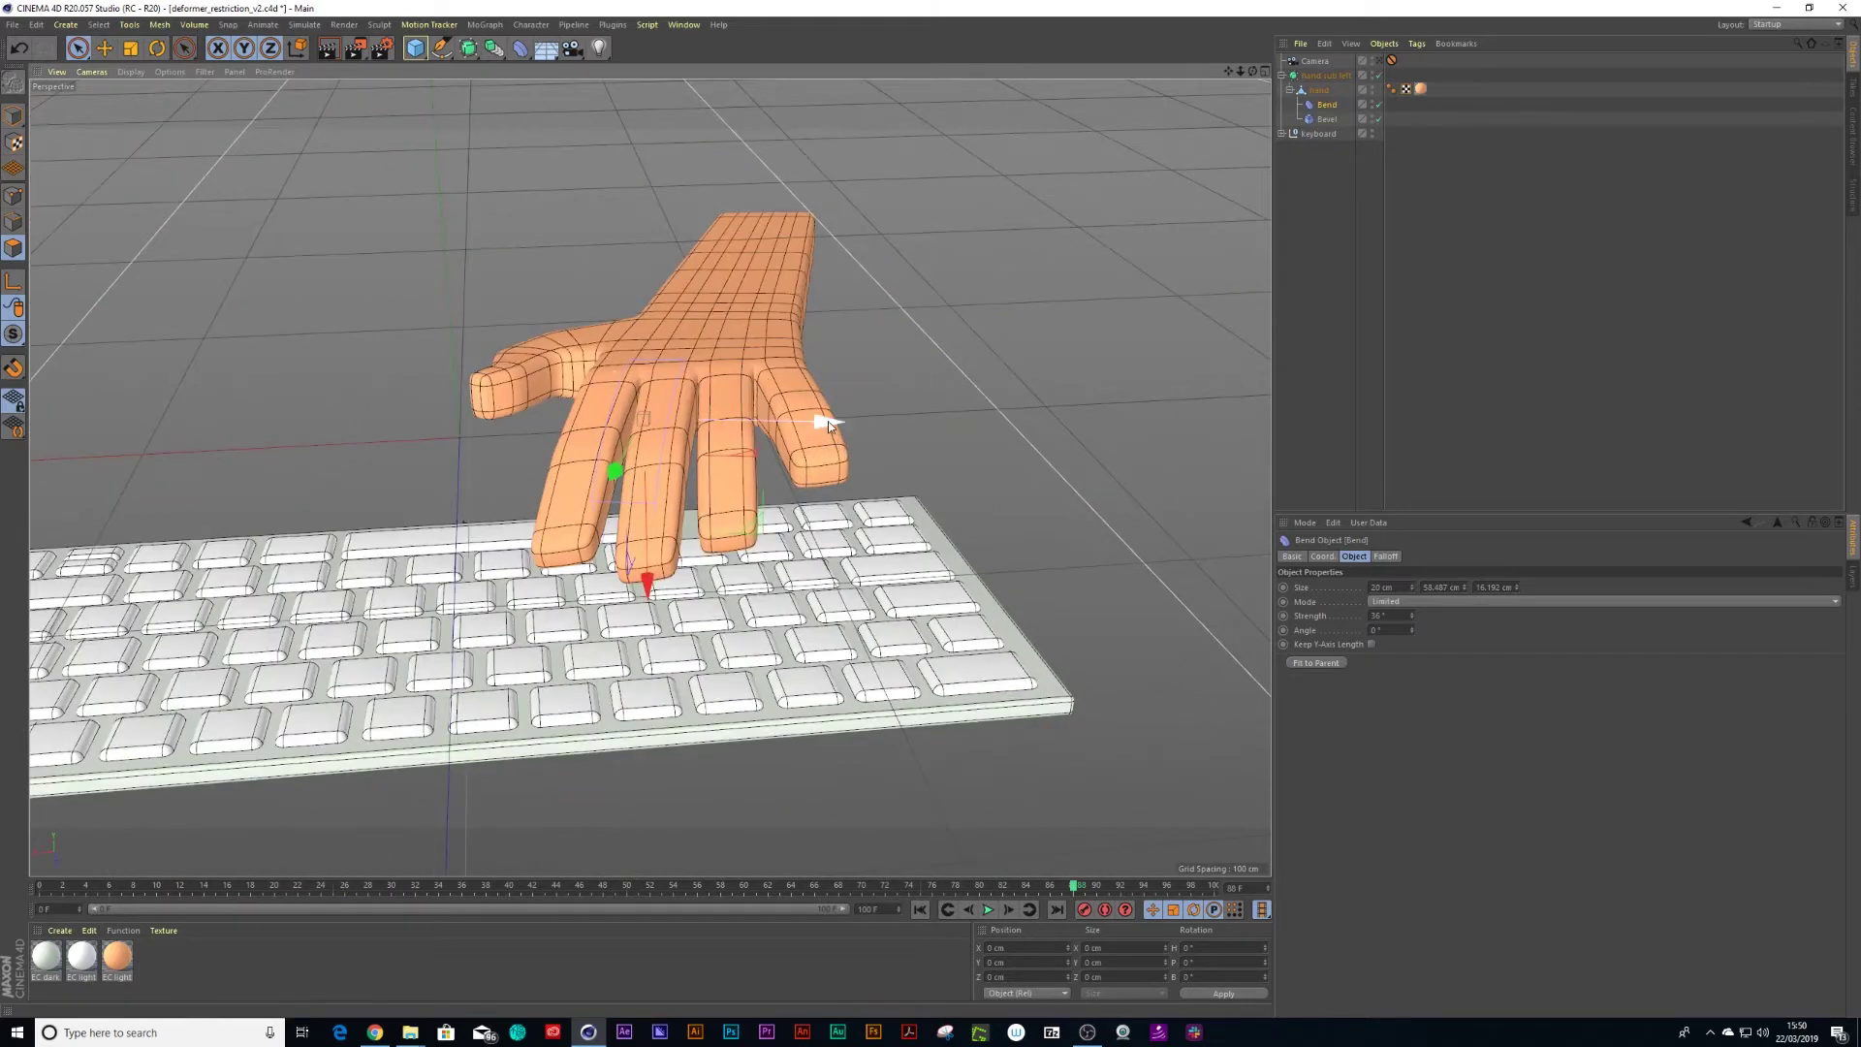
left_click_drag(830, 423, 850, 421)
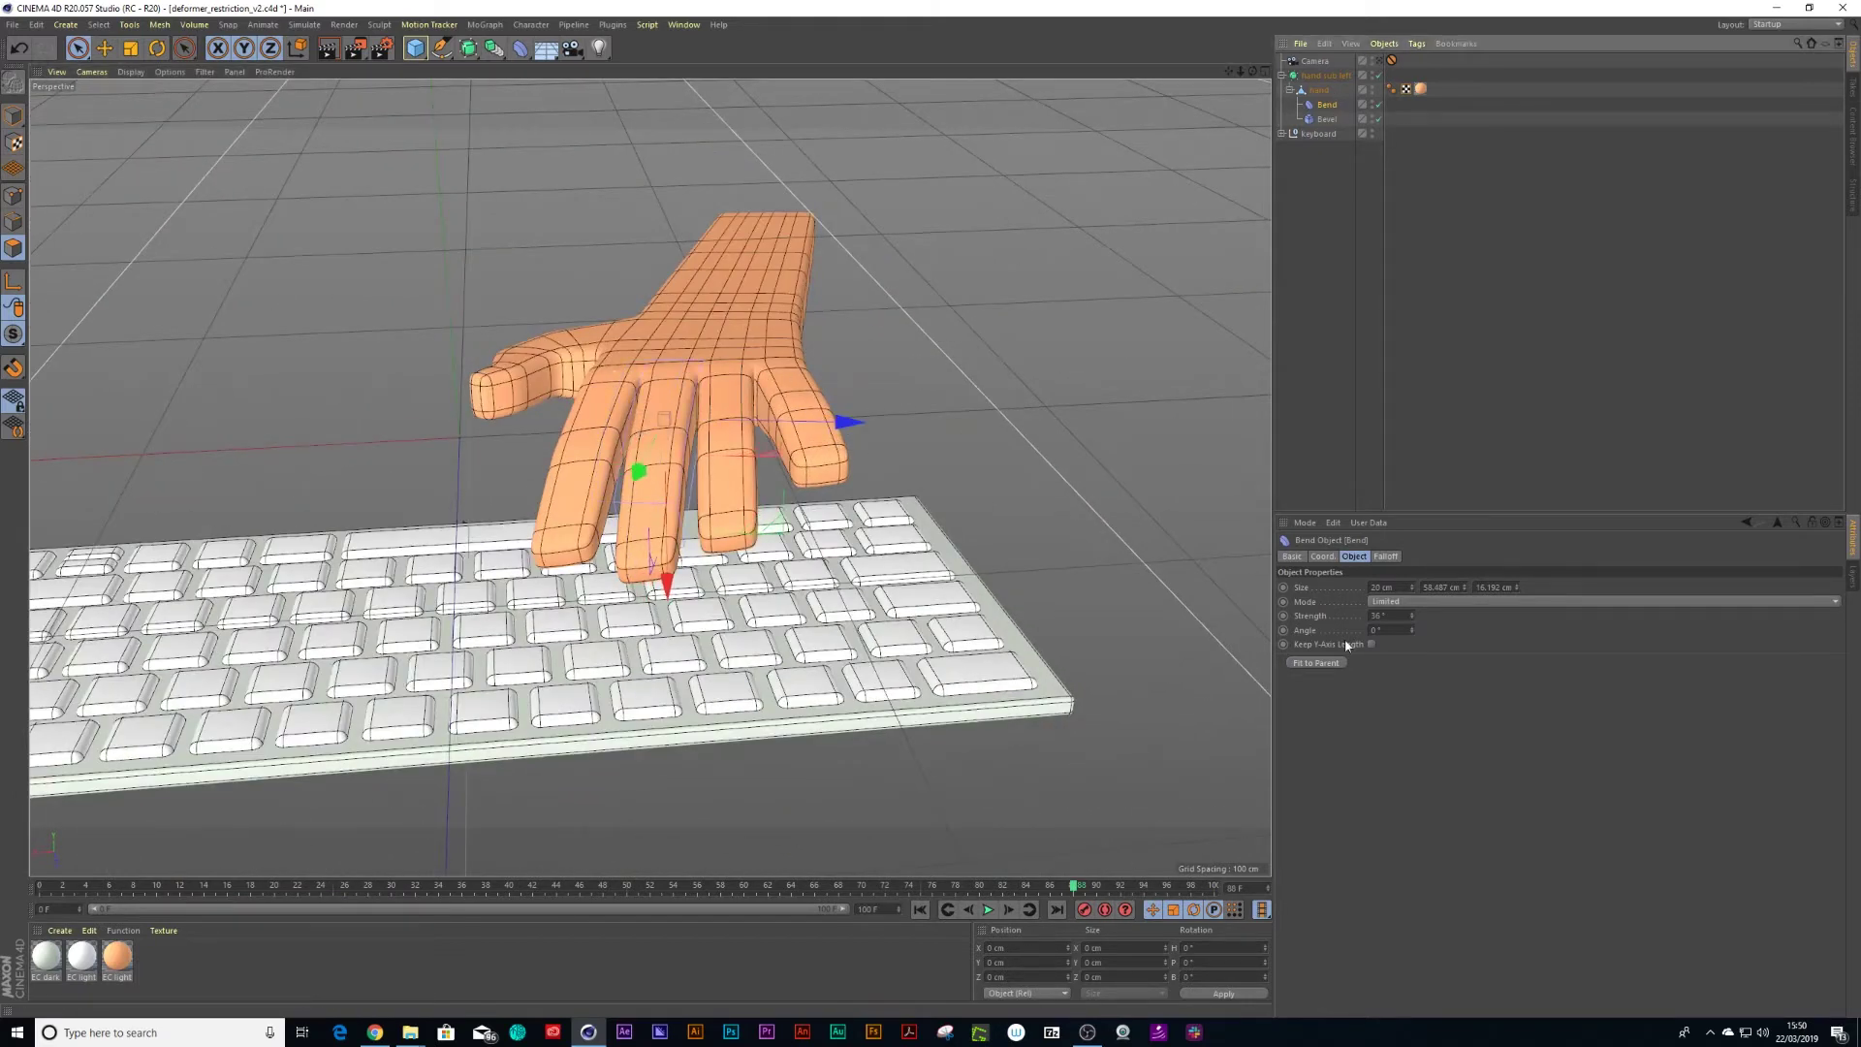
left_click_drag(1412, 618, 1327, 663)
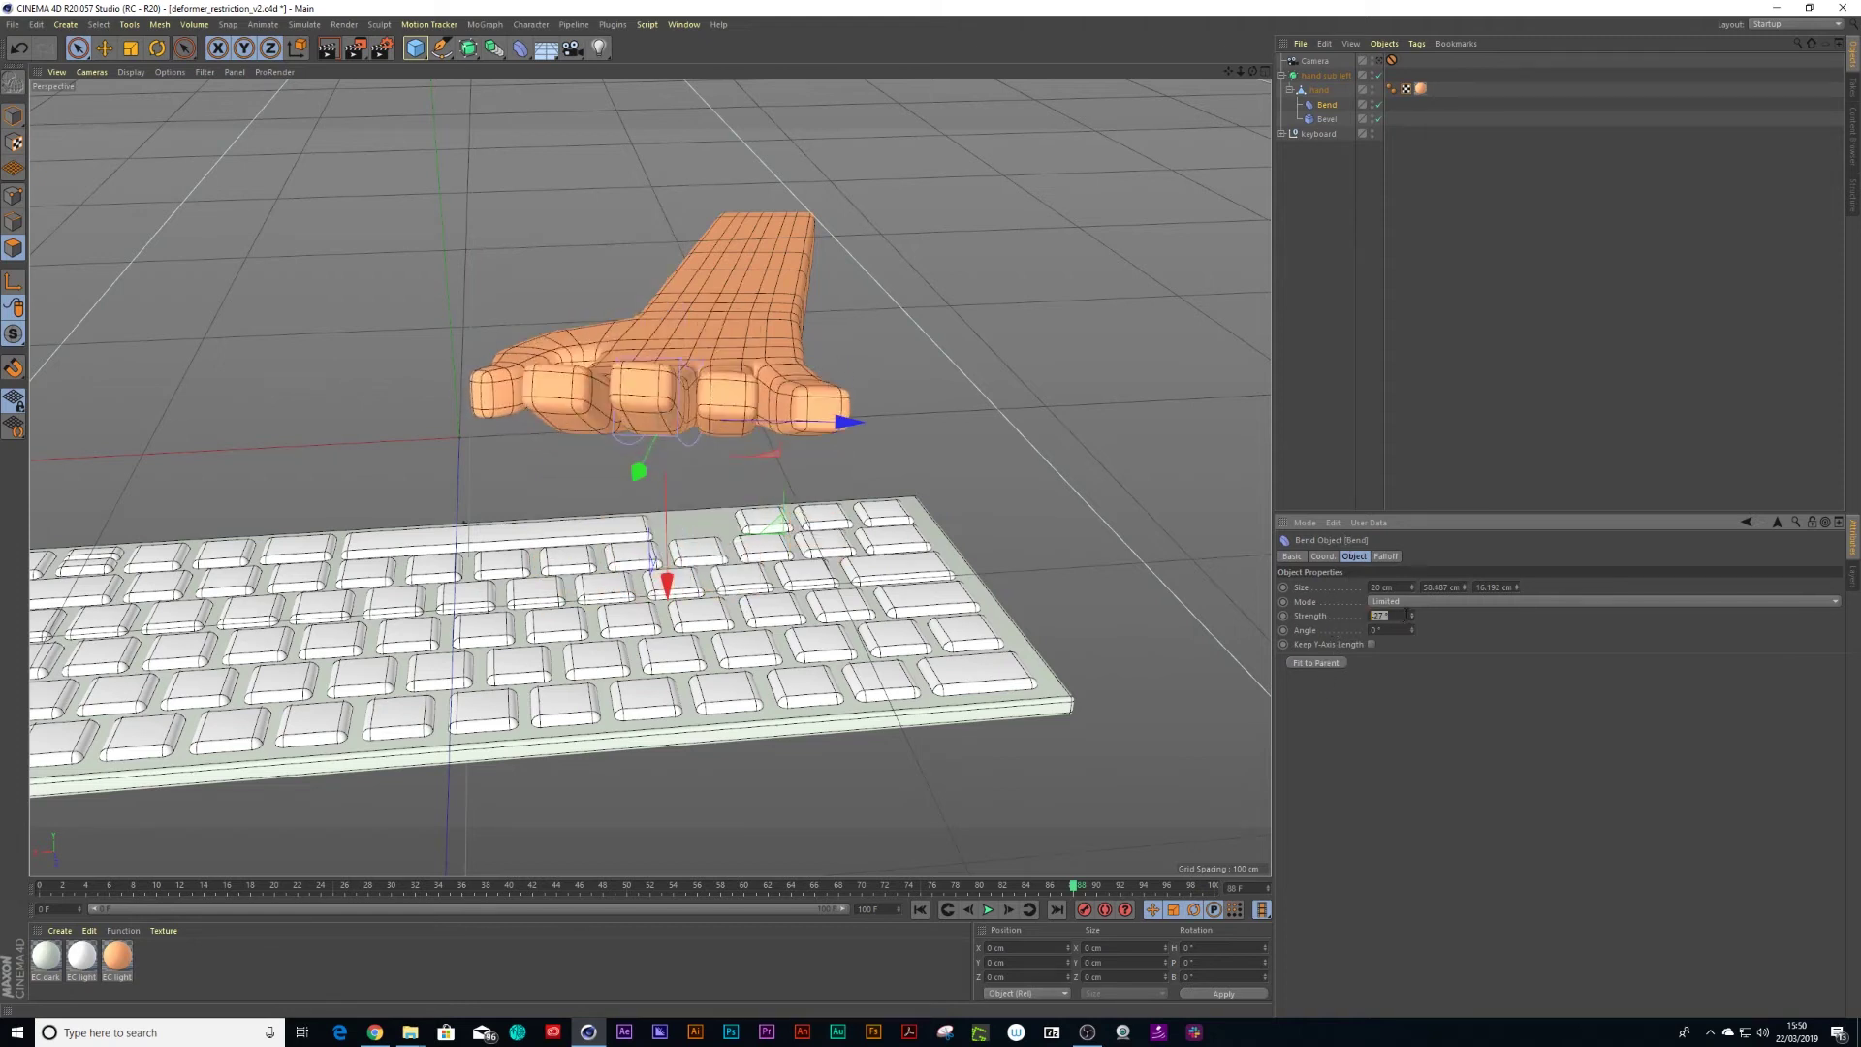
Set Bend Strength to -44° and switch off the Bend and the hand's subdivision.
left_click_drag(1411, 614, 1413, 625)
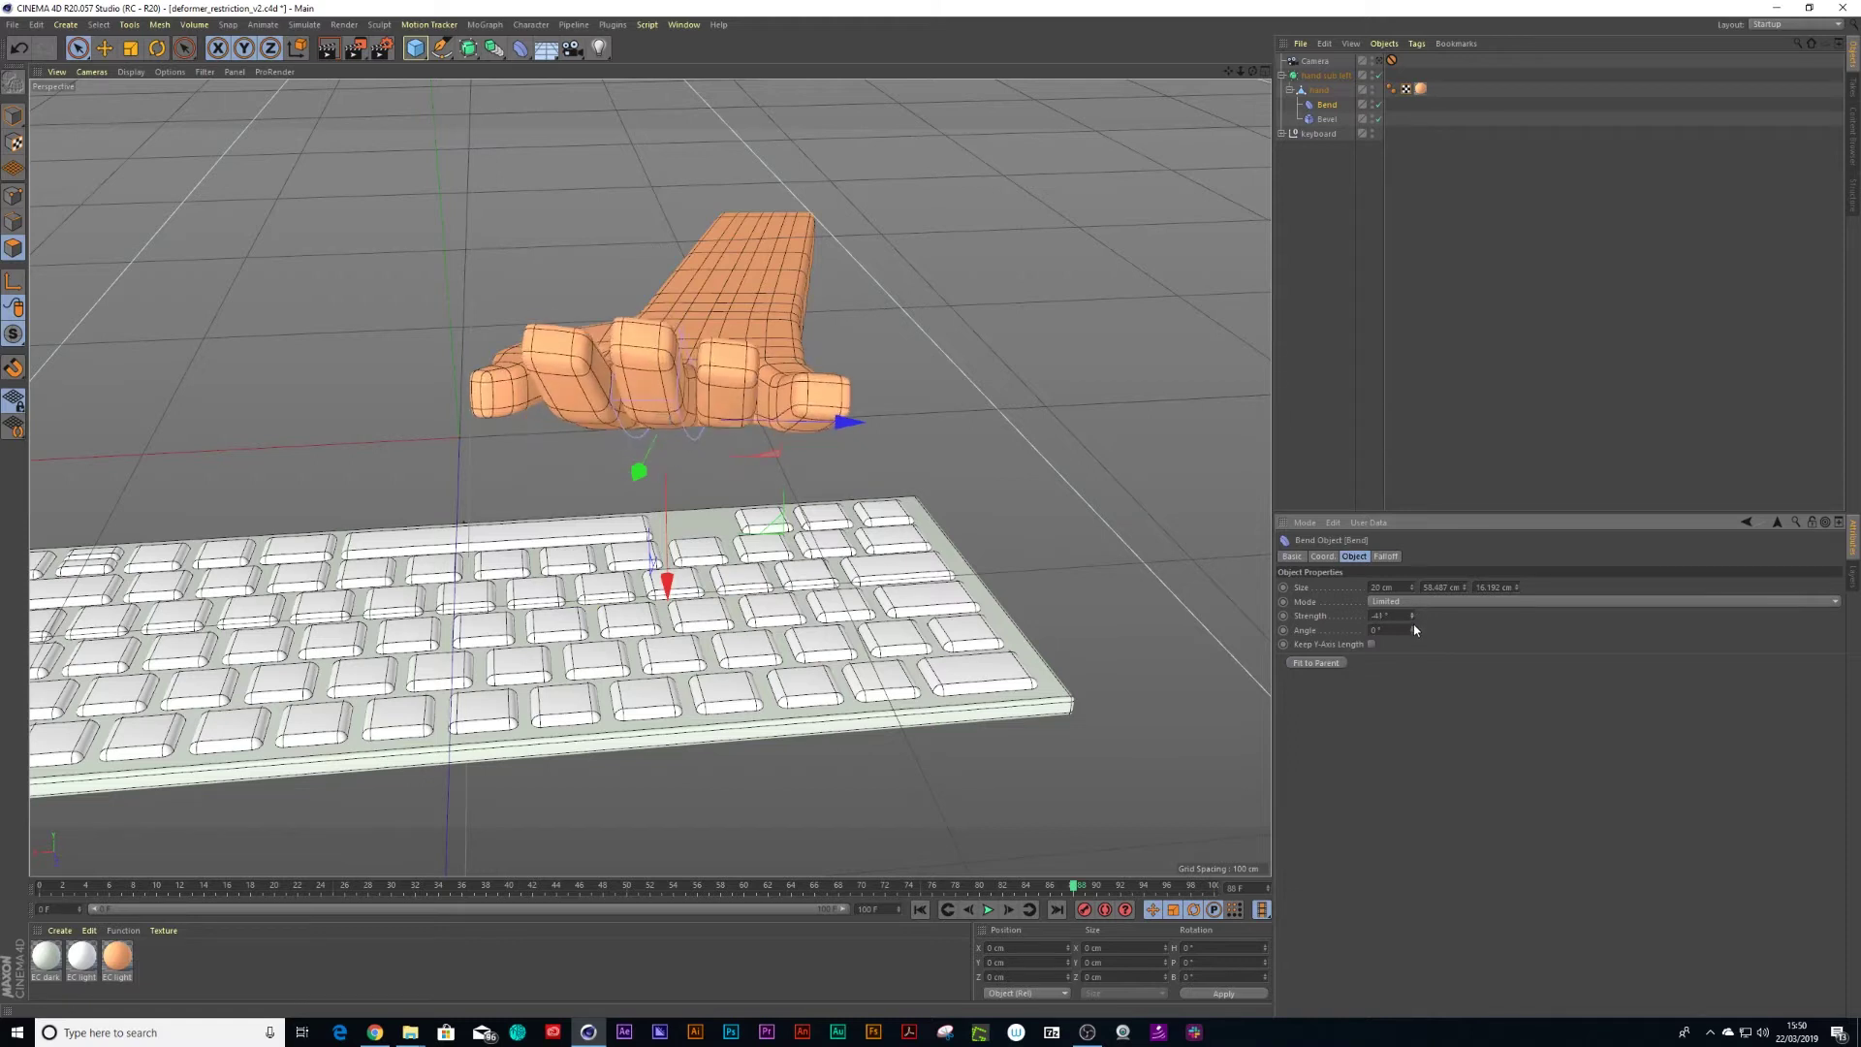
left_click(1378, 104)
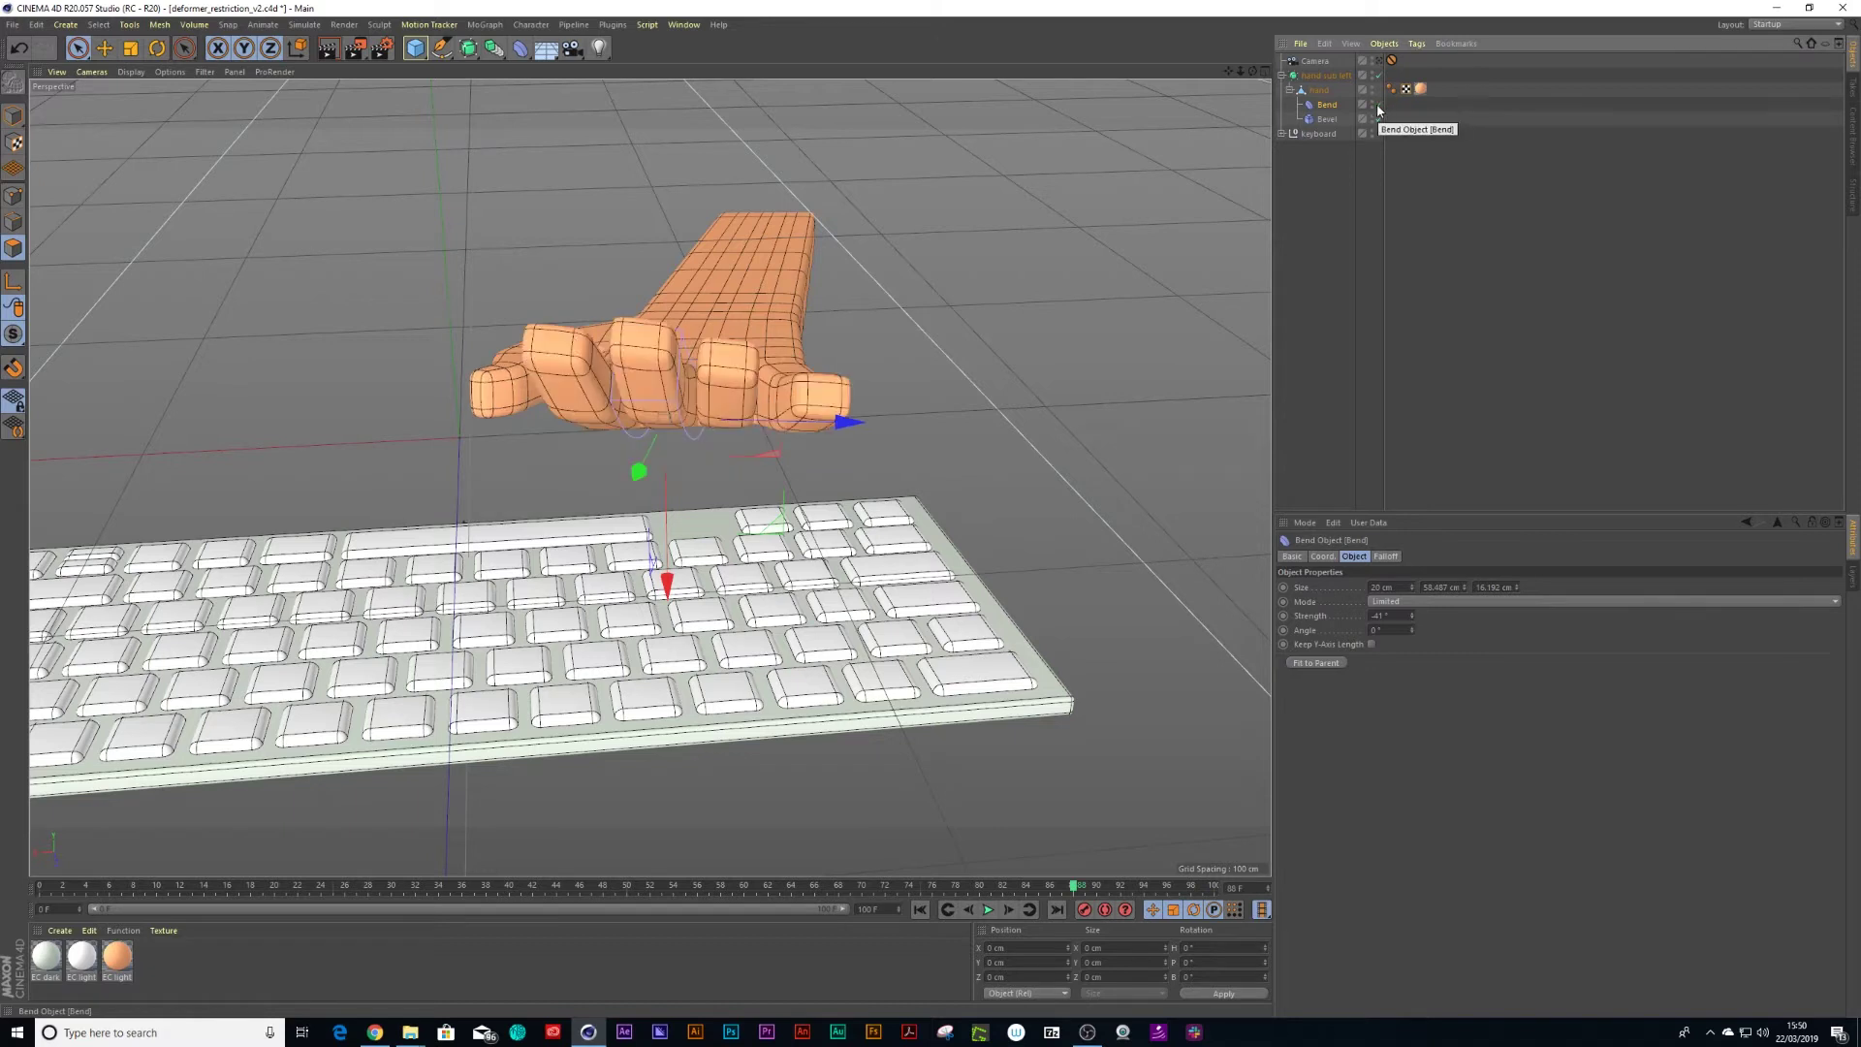
left_click(1375, 105)
left_click(1378, 75)
left_click(1376, 104)
left_click(1319, 76)
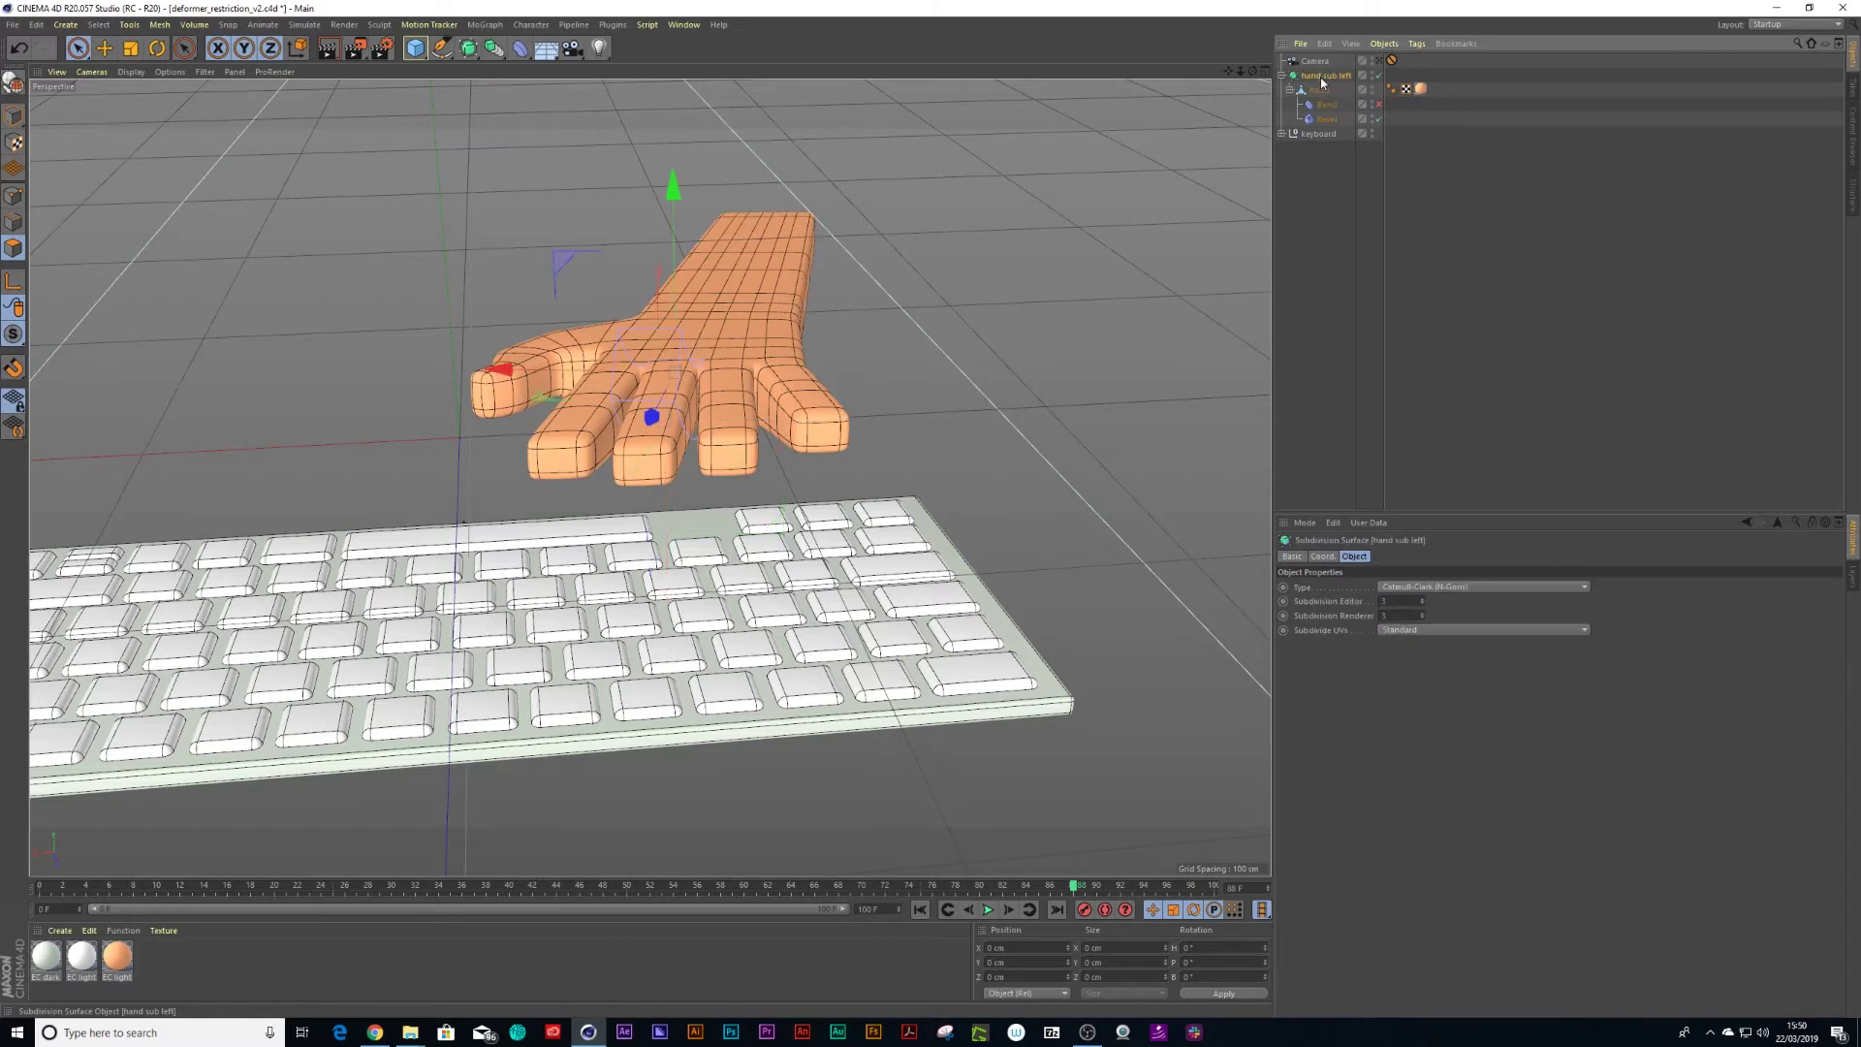
In polygon mode, select a fingertip polygon and grow the selection toward the palm.
key("q")
left_click(1318, 89)
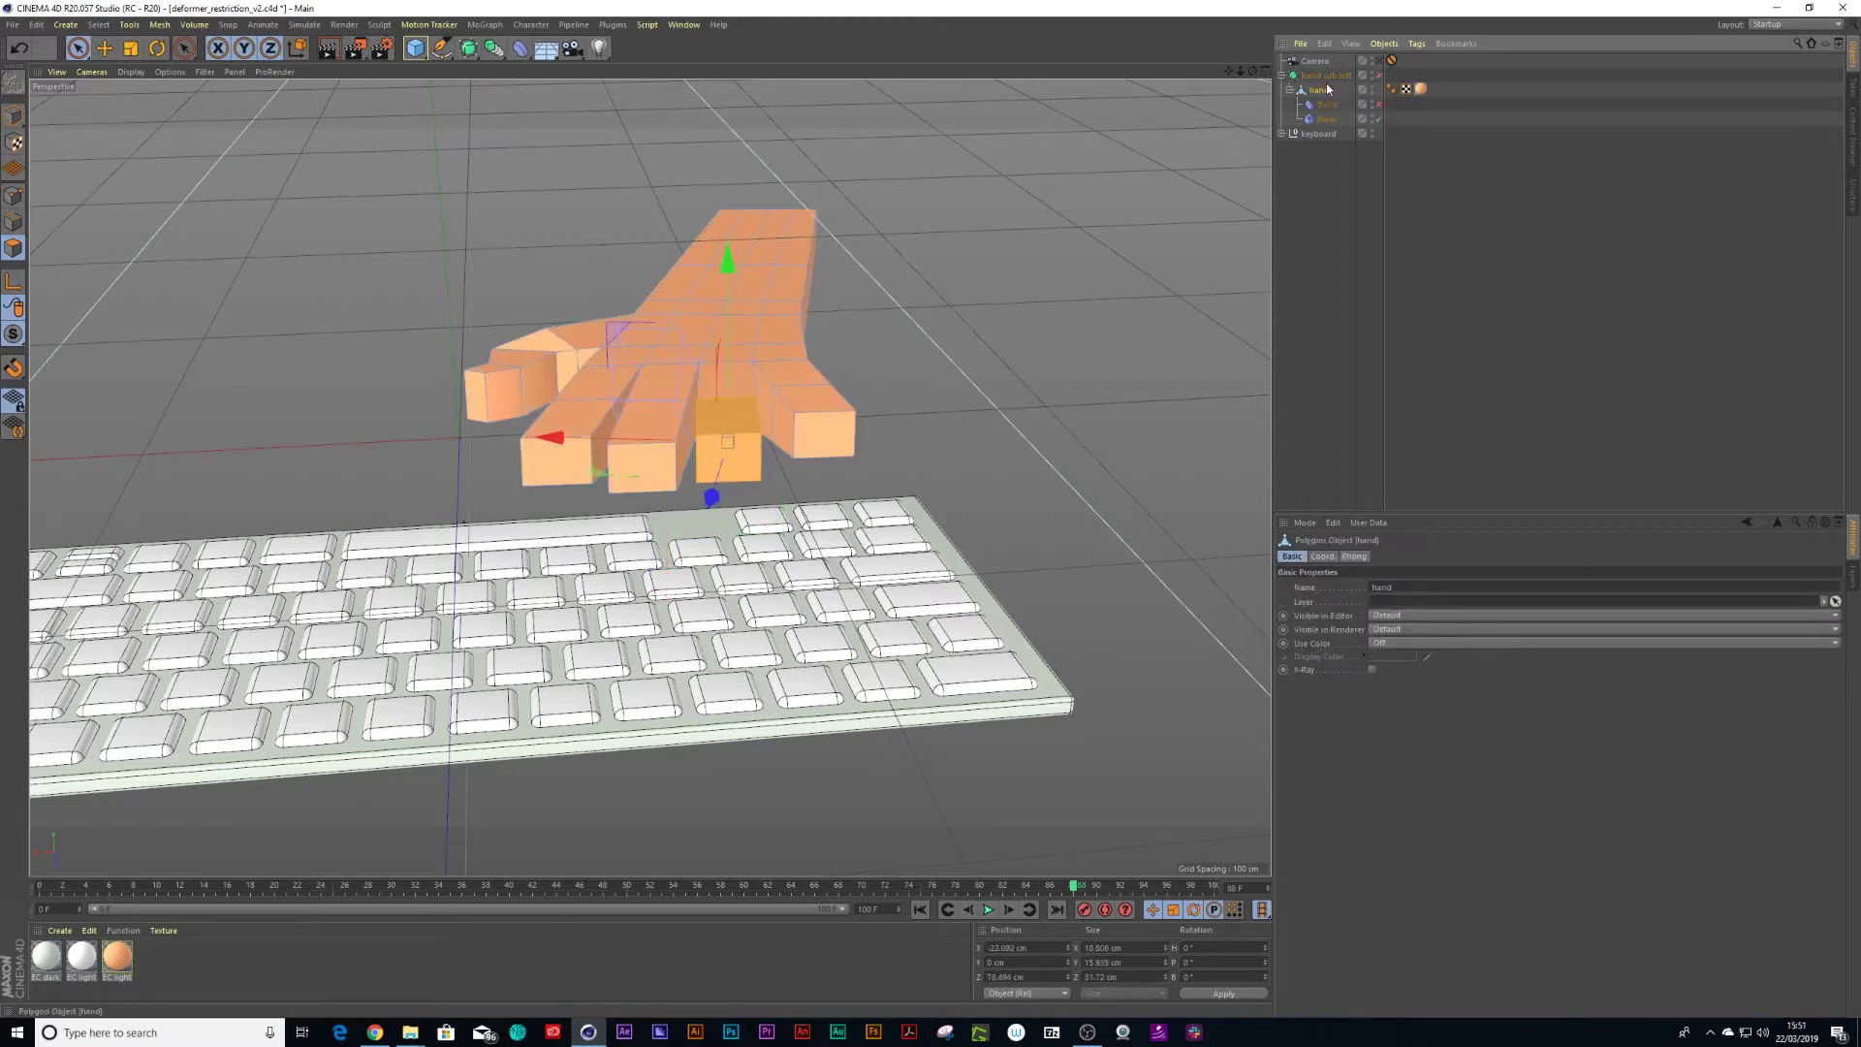
left_click(881, 381)
left_click(643, 471)
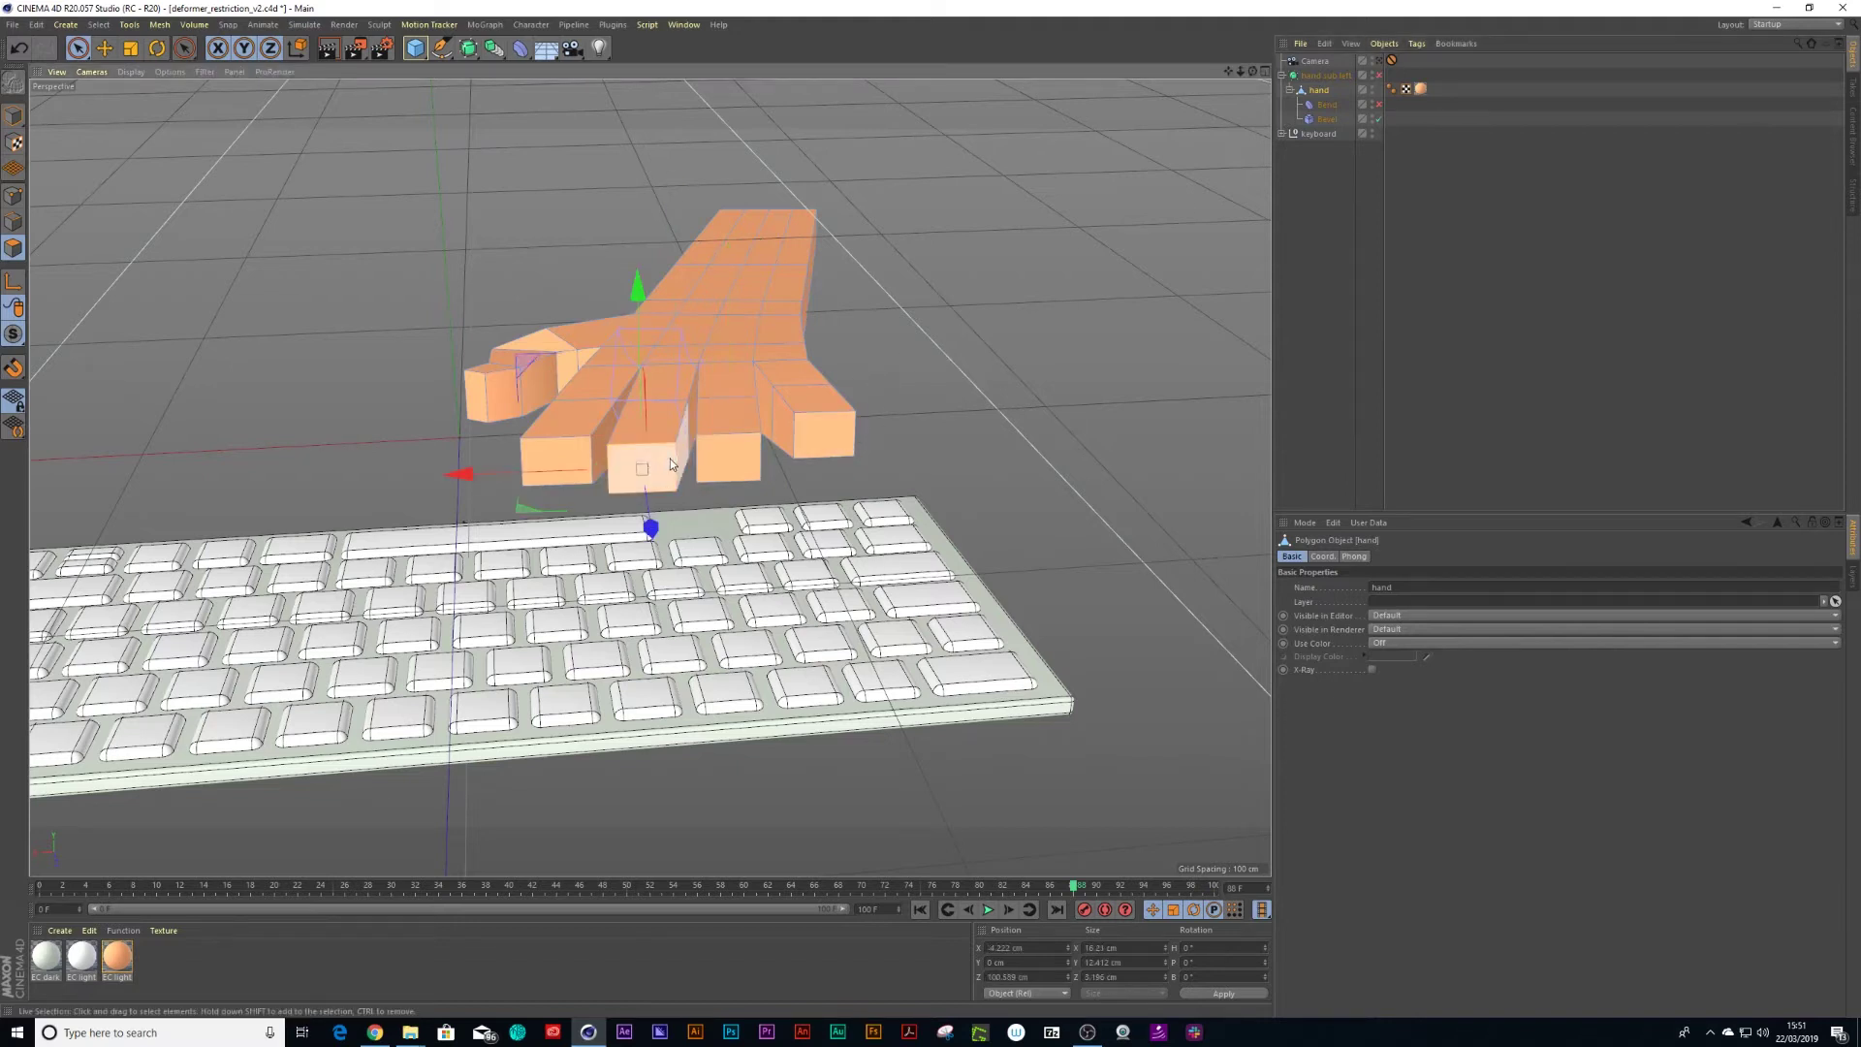
right_click(772, 327)
left_click(804, 387)
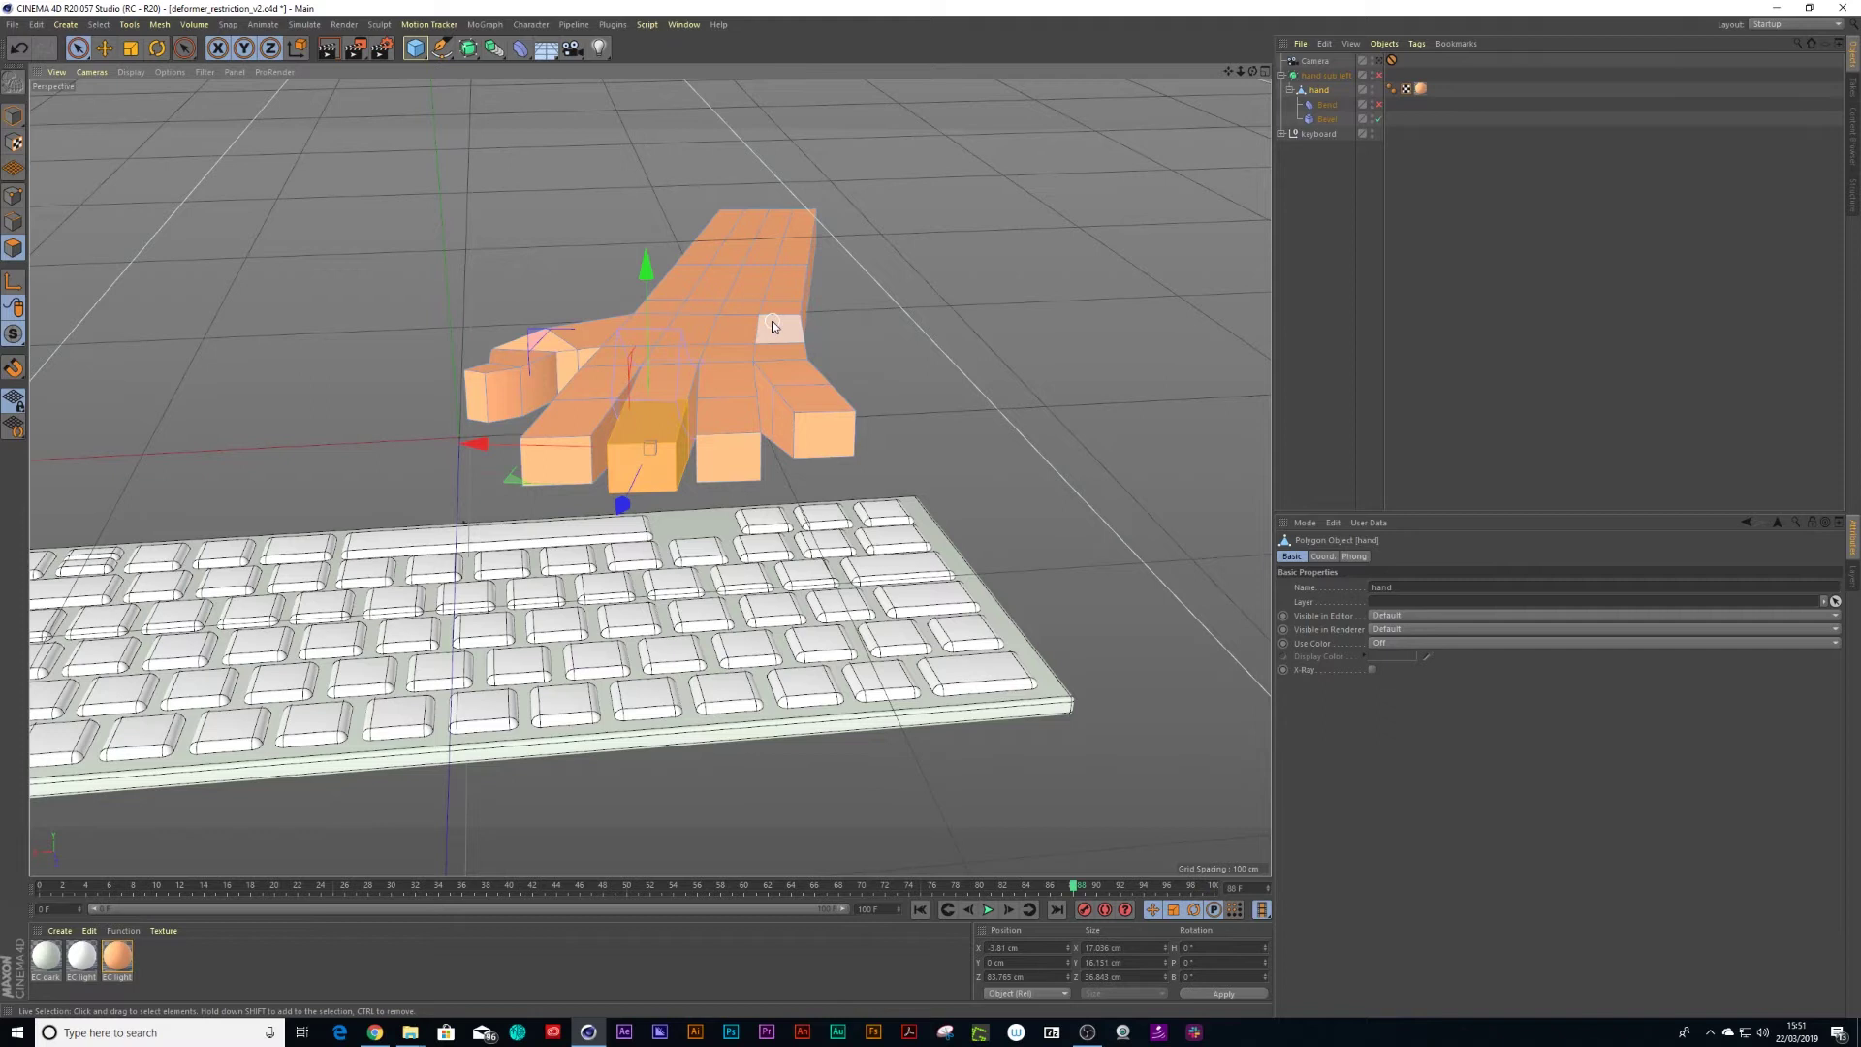
key("u")
key("g")
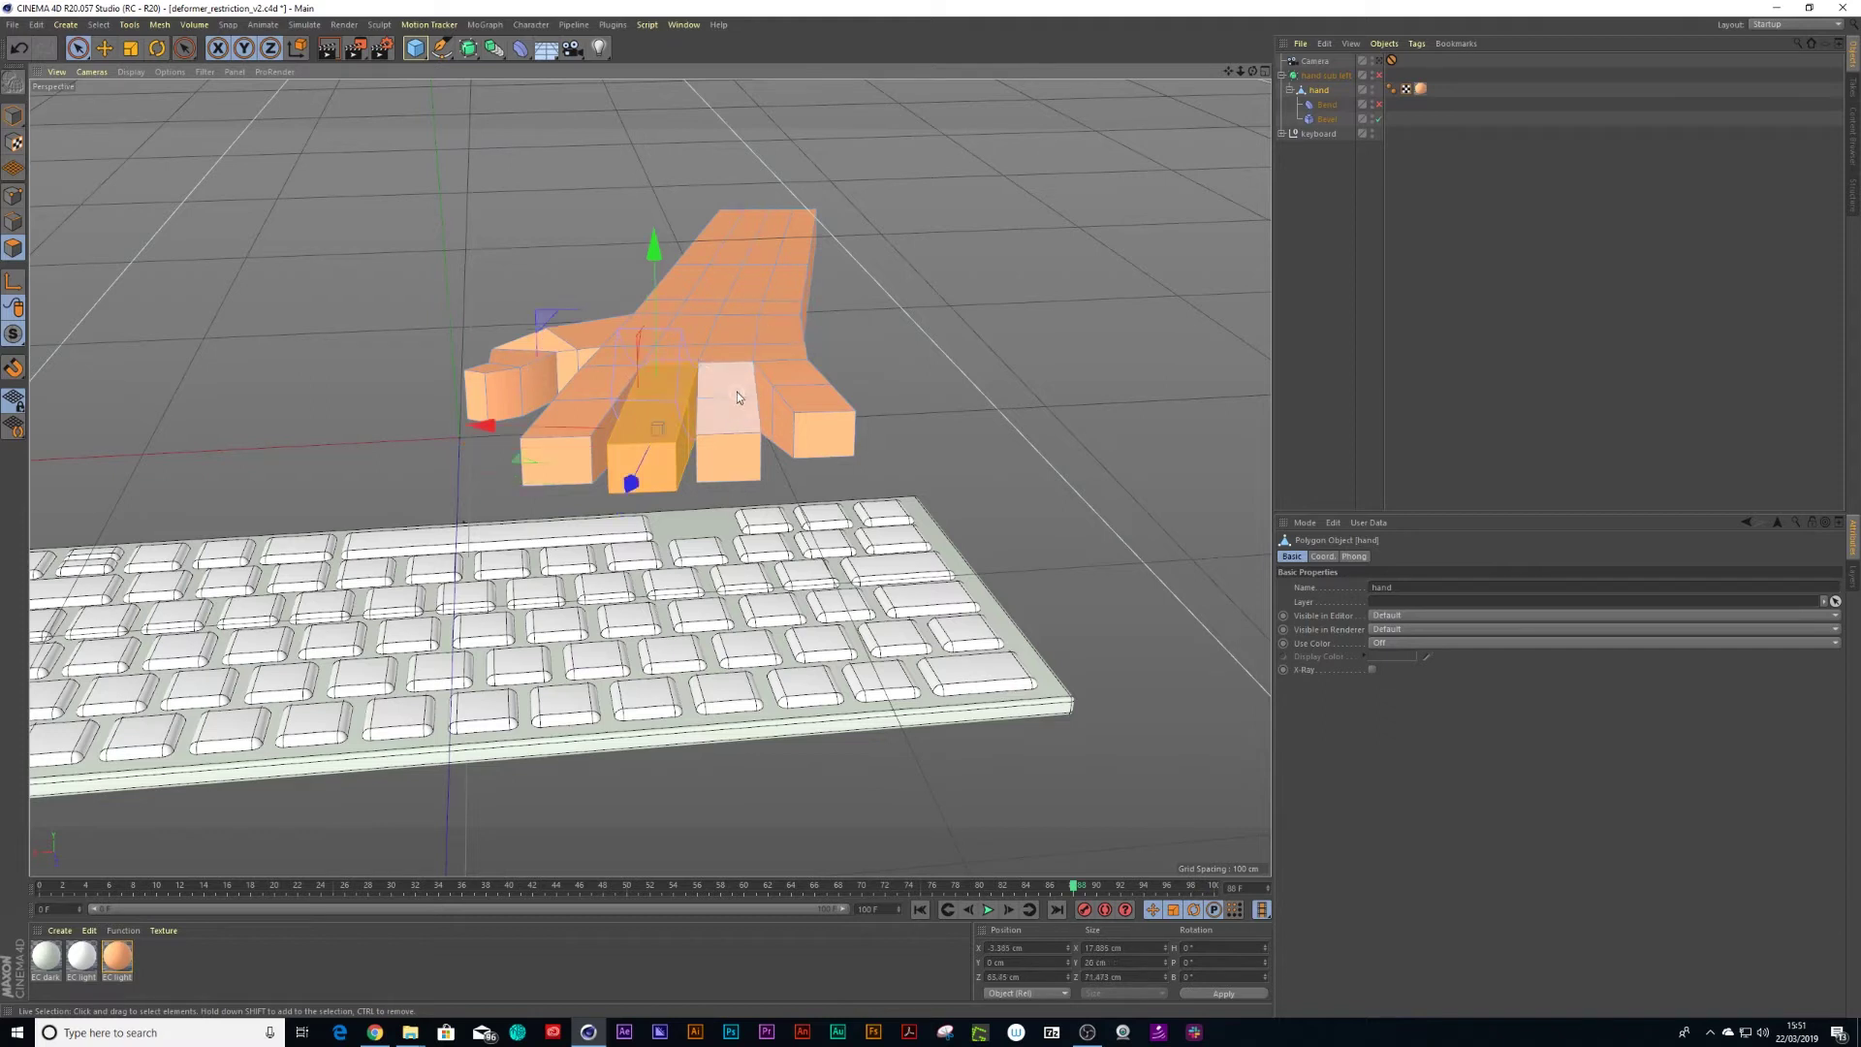
Reselect the middle fingertip polygon and grow the selection twice.
left_click(874, 369)
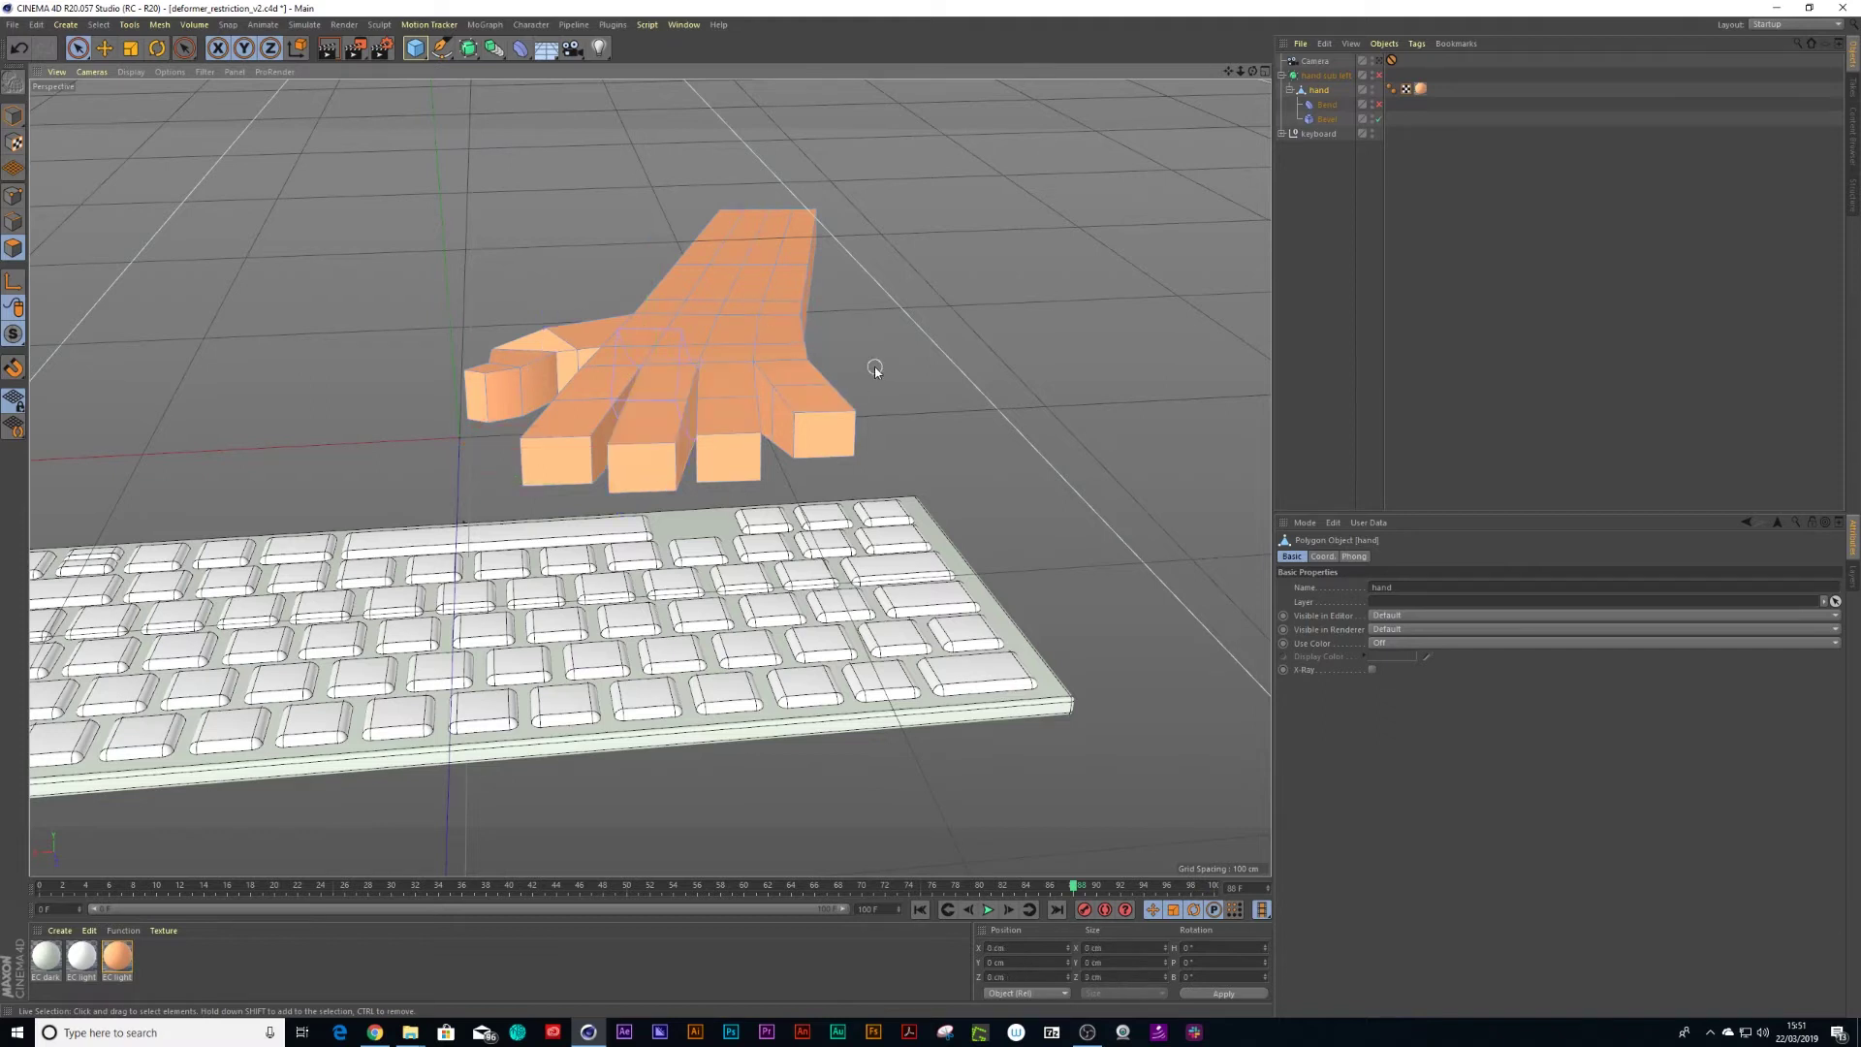
left_click(652, 473)
key("u")
key("g")
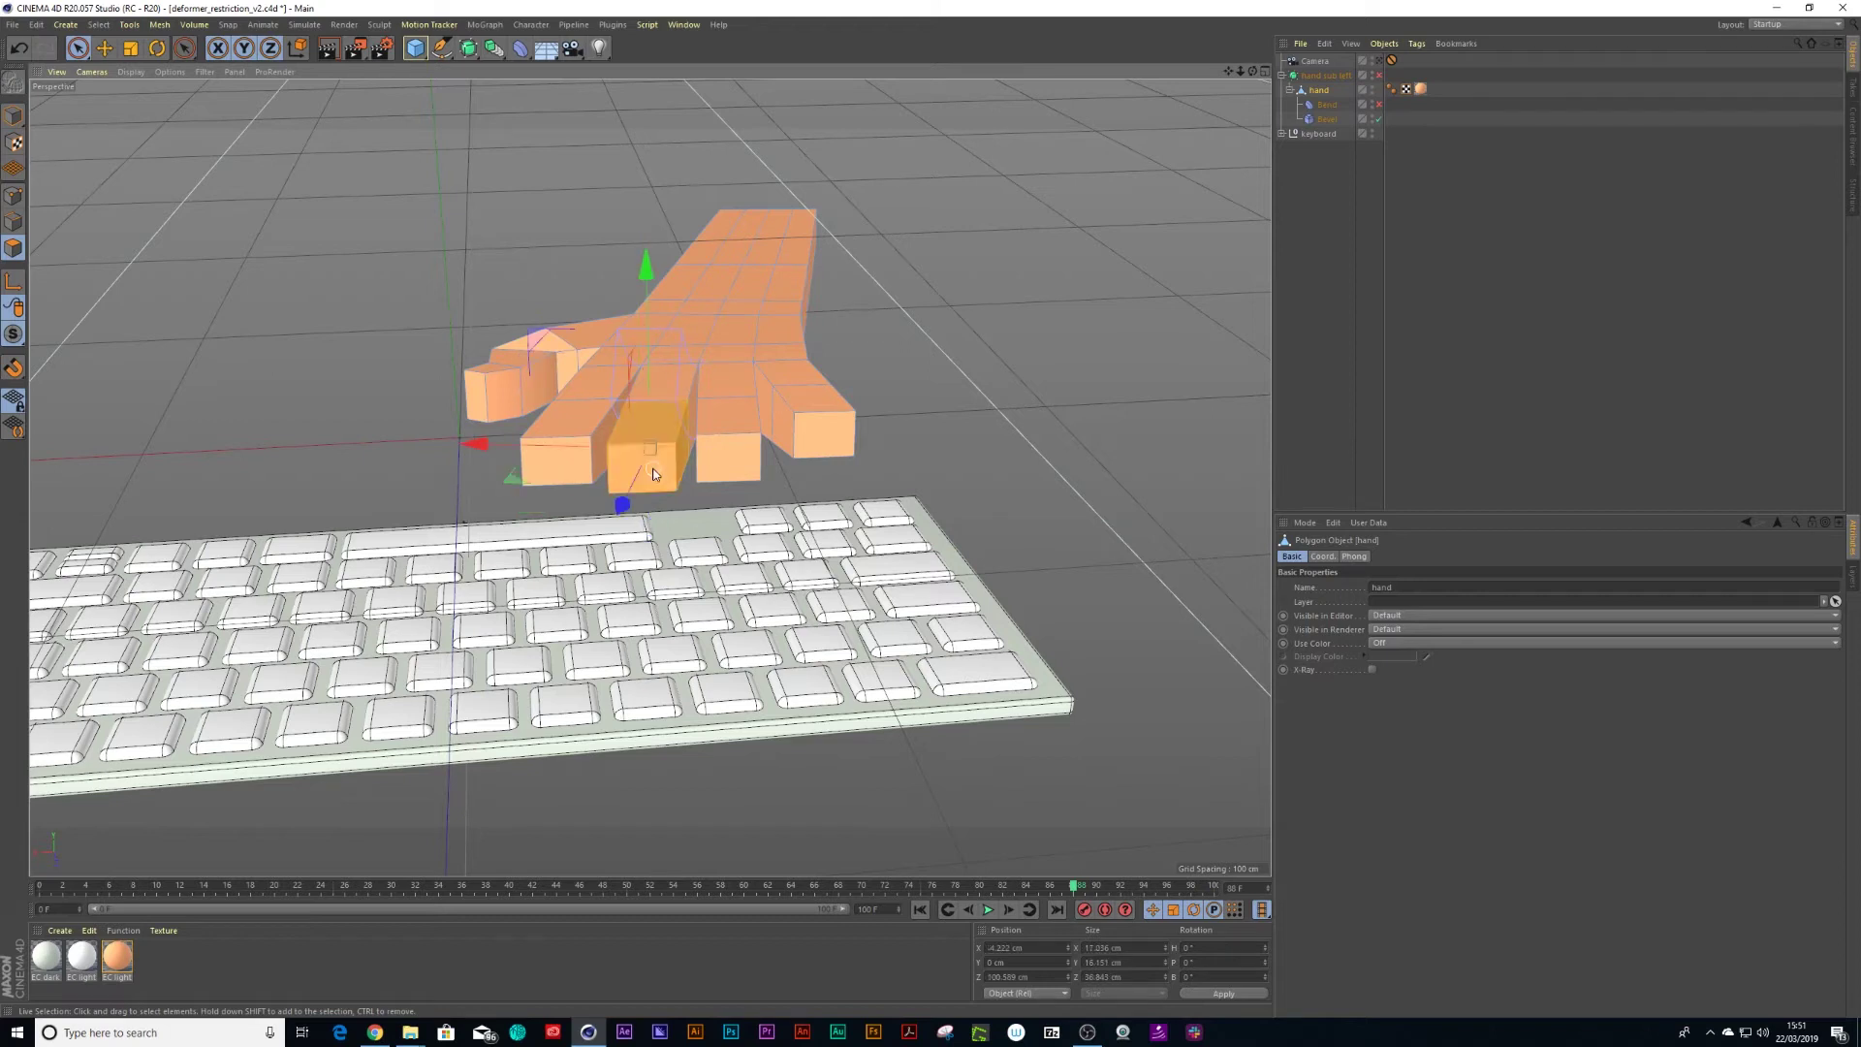
Store the finger polygons as a selection tag named 'middle finger'.
left_click(98, 25)
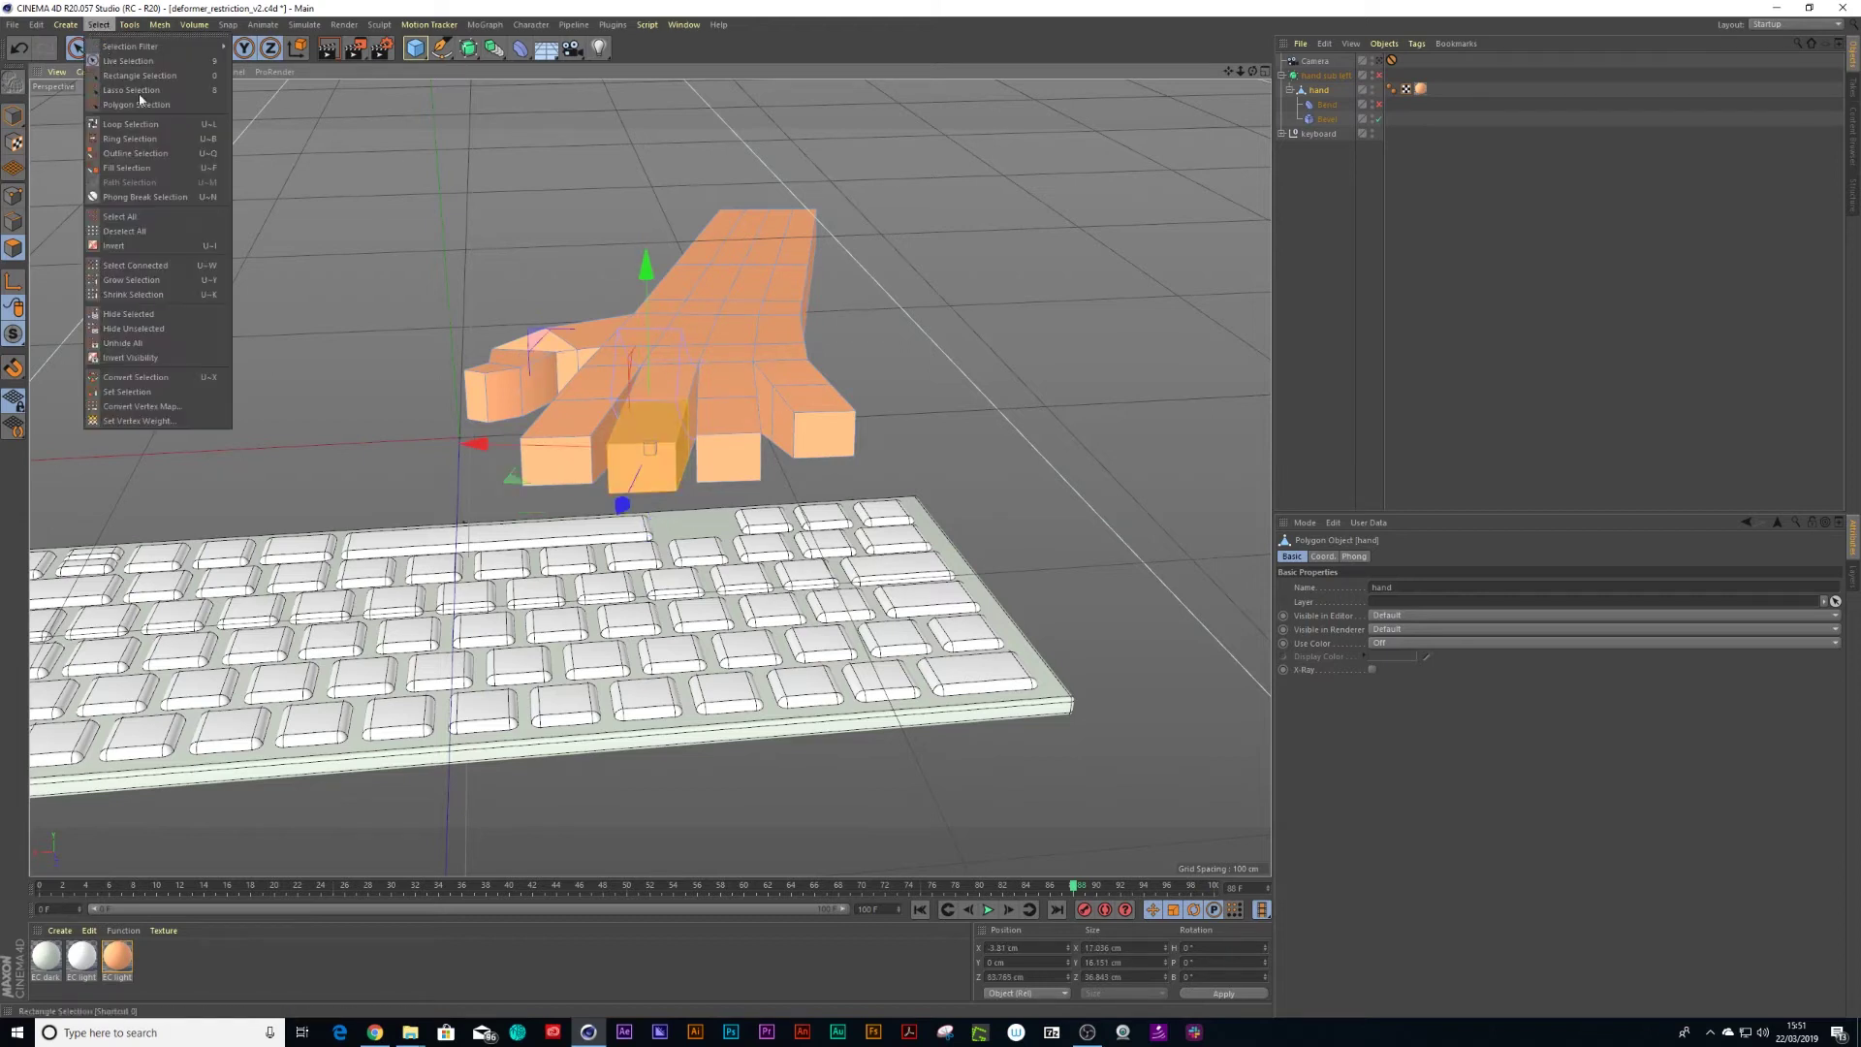
left_click(154, 395)
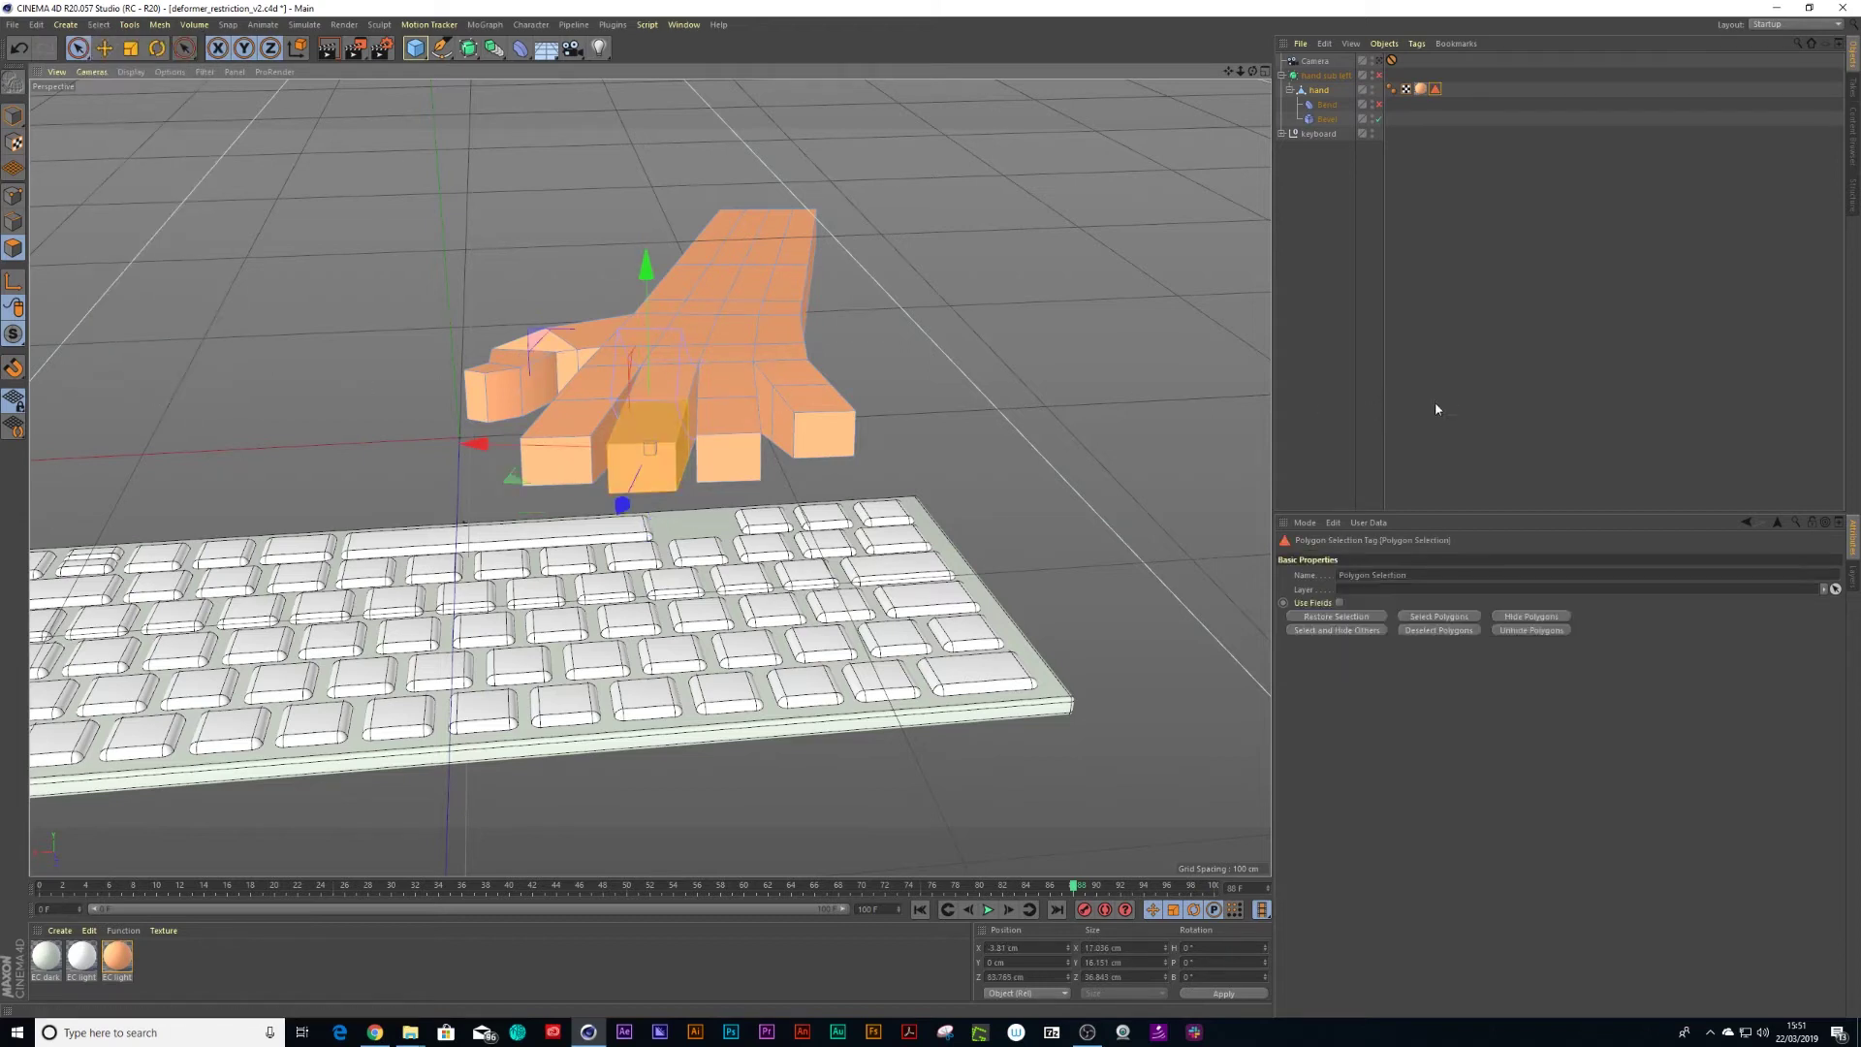
left_click(1414, 574)
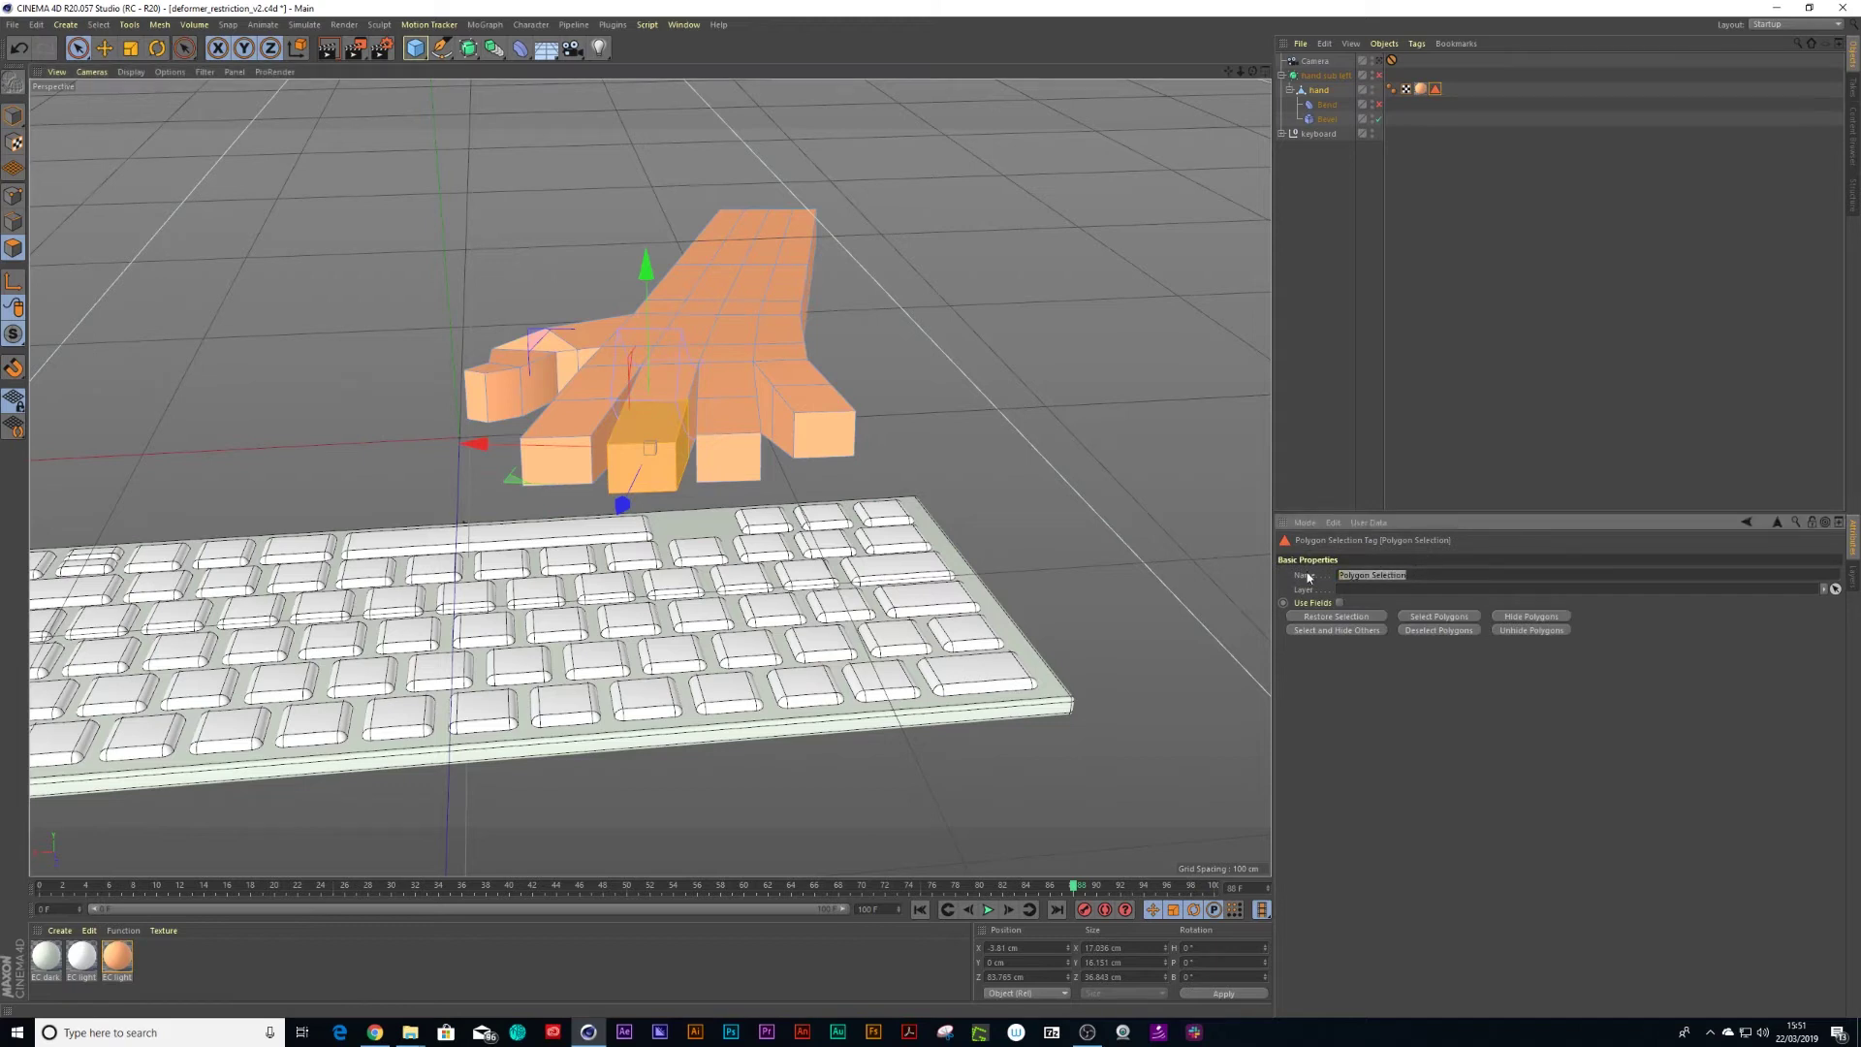
type("middle finger")
key("Return")
Clear the selection and turn the hand's subdivision back on.
left_click(1345, 217)
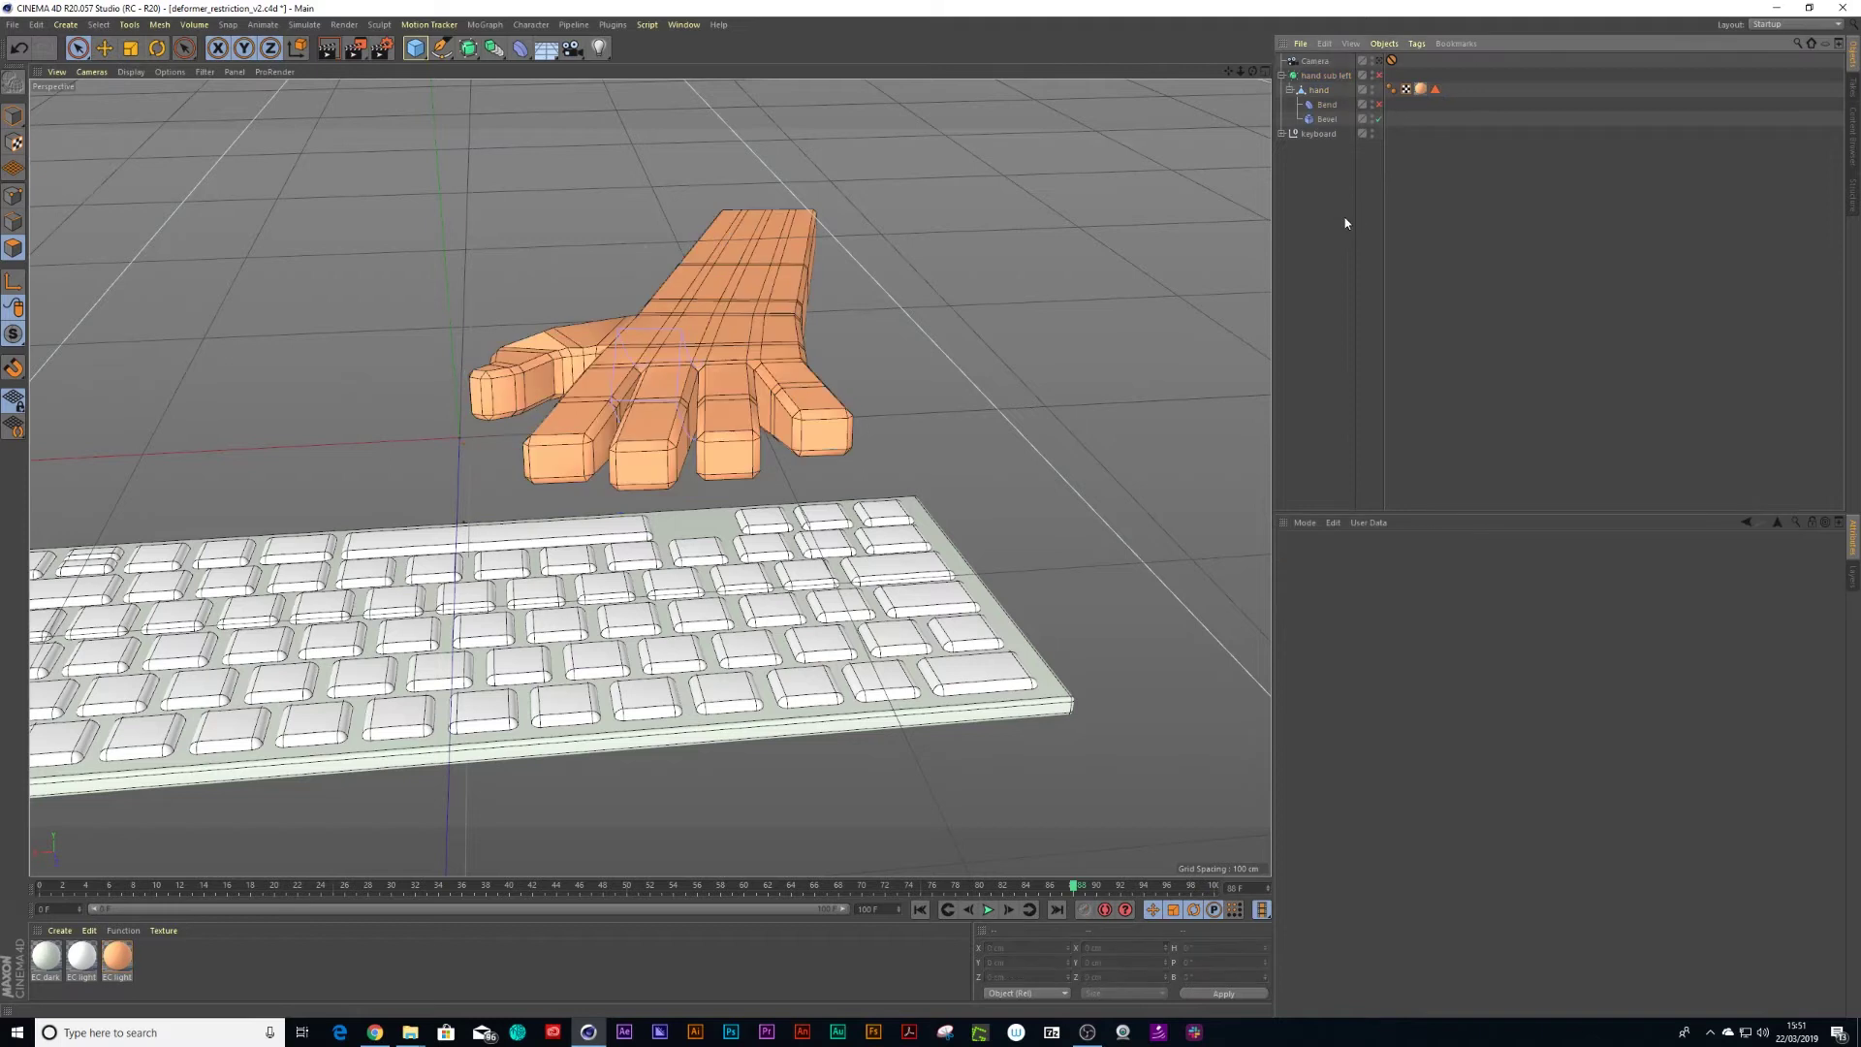
left_click(1436, 91)
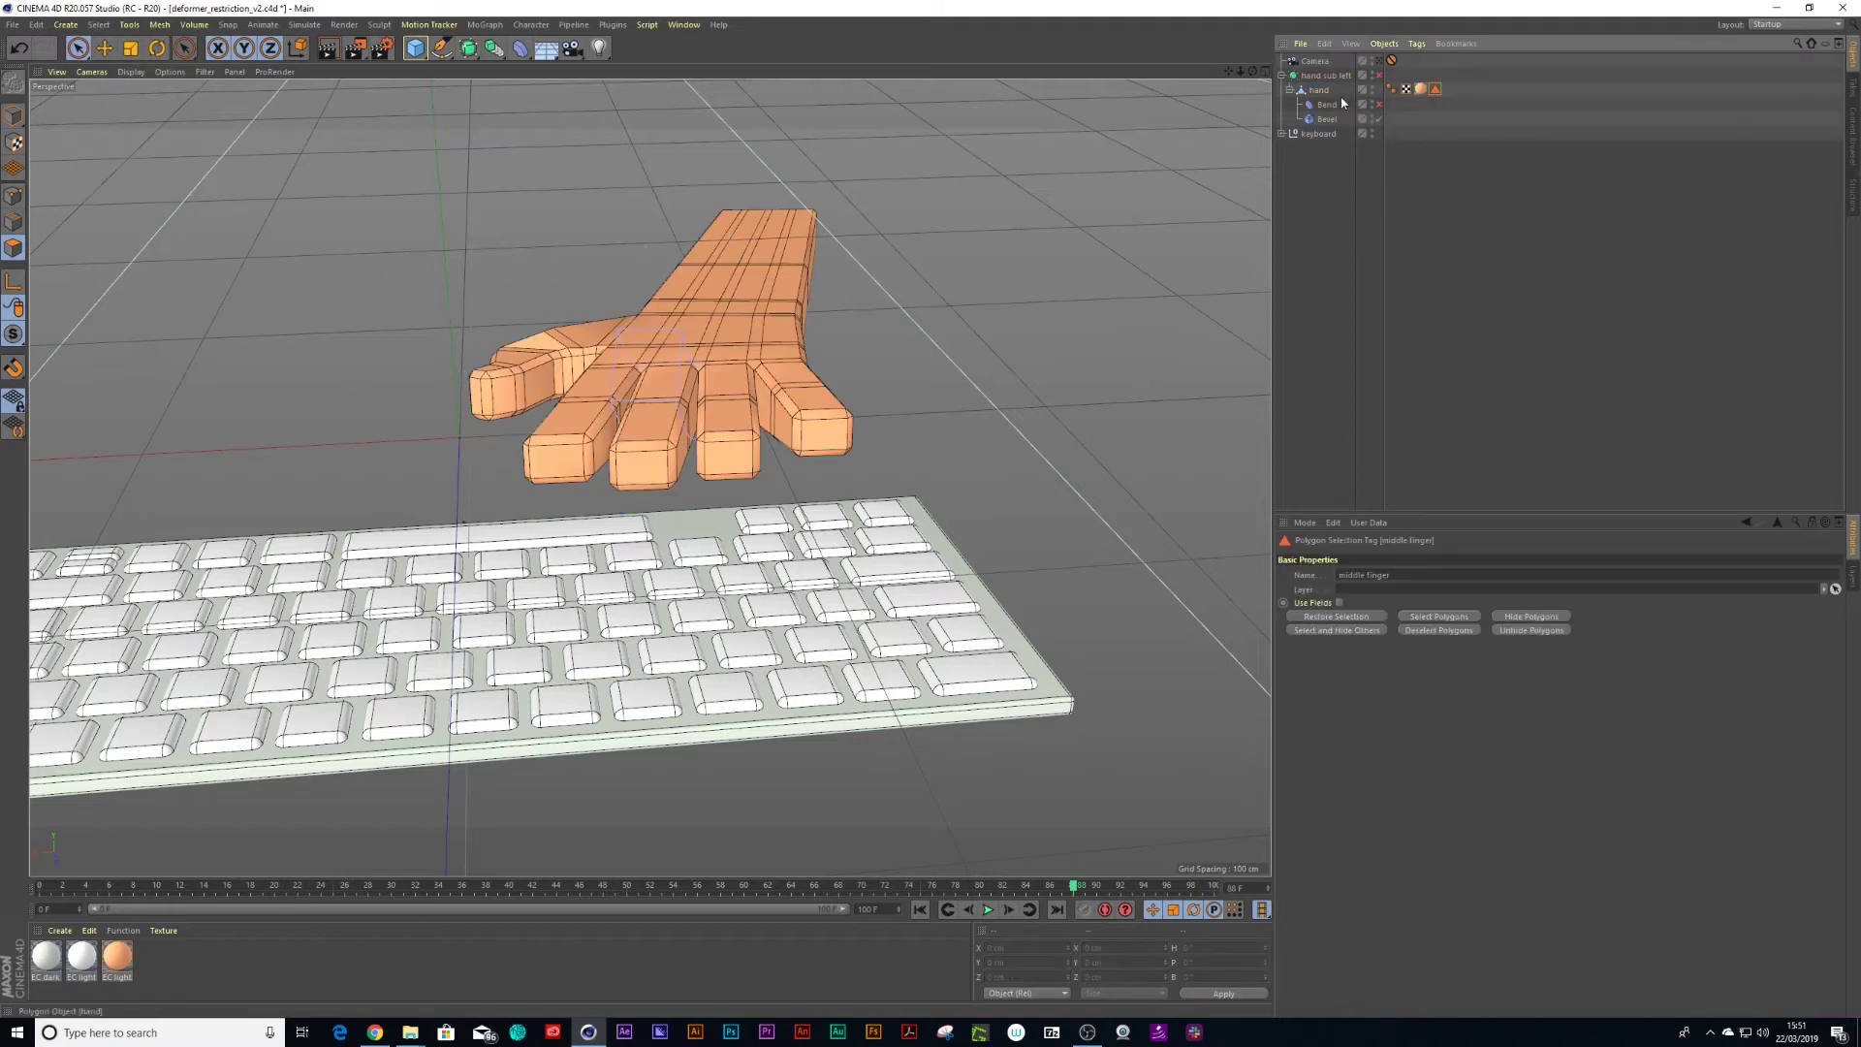
left_click(1327, 104)
left_click(1378, 74)
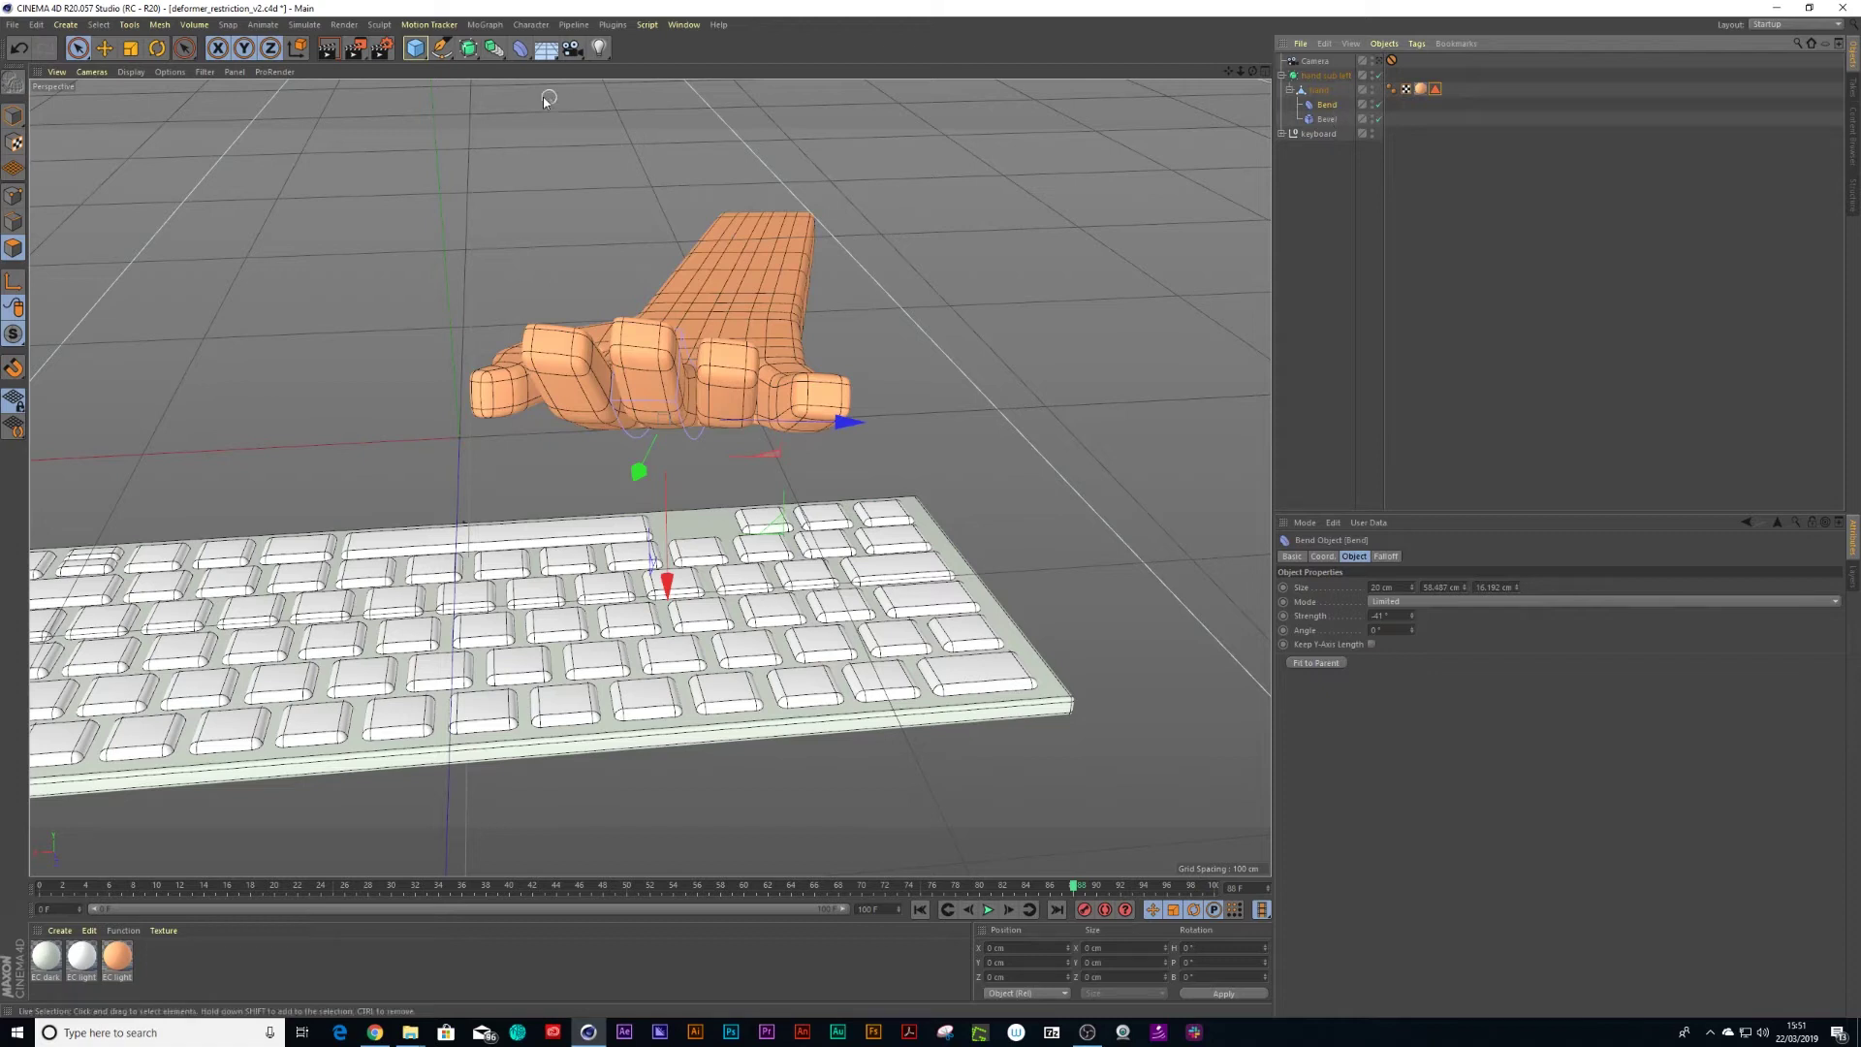
Add a Restriction tag to the Bend deformer.
left_click(1415, 43)
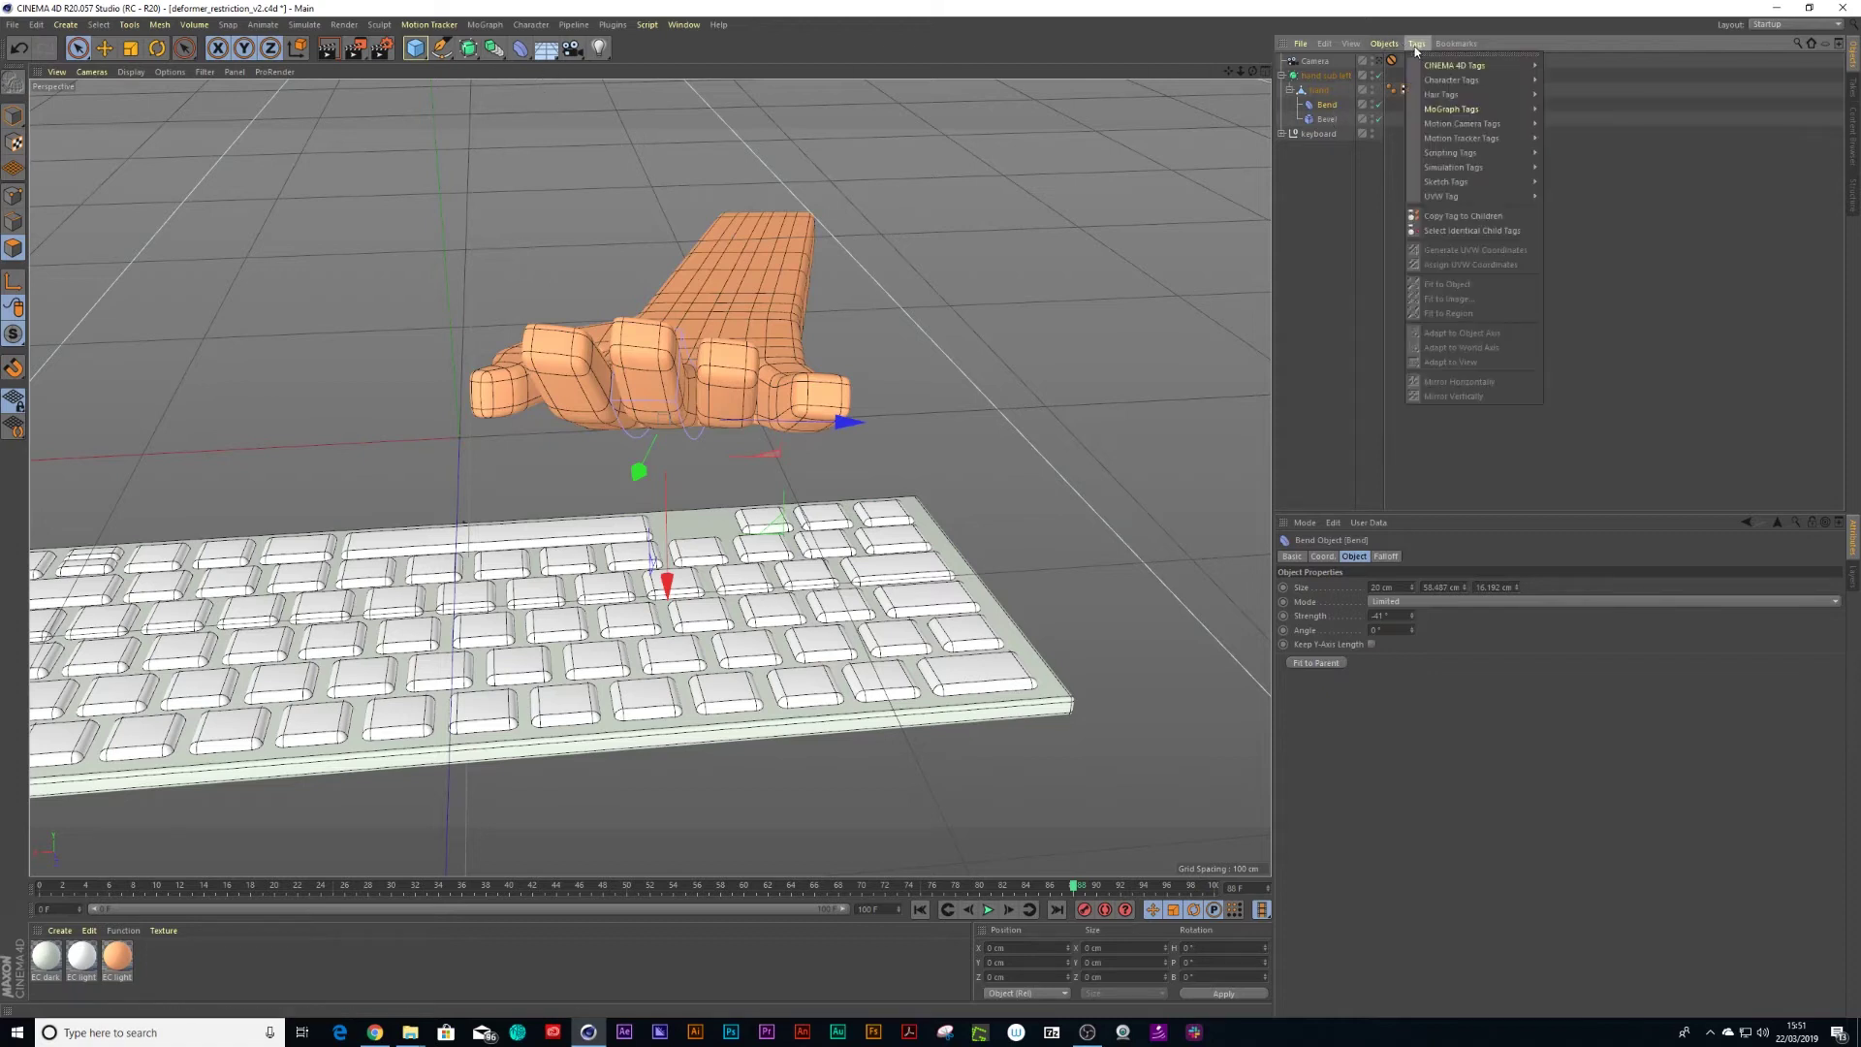
mouse_move(1493, 65)
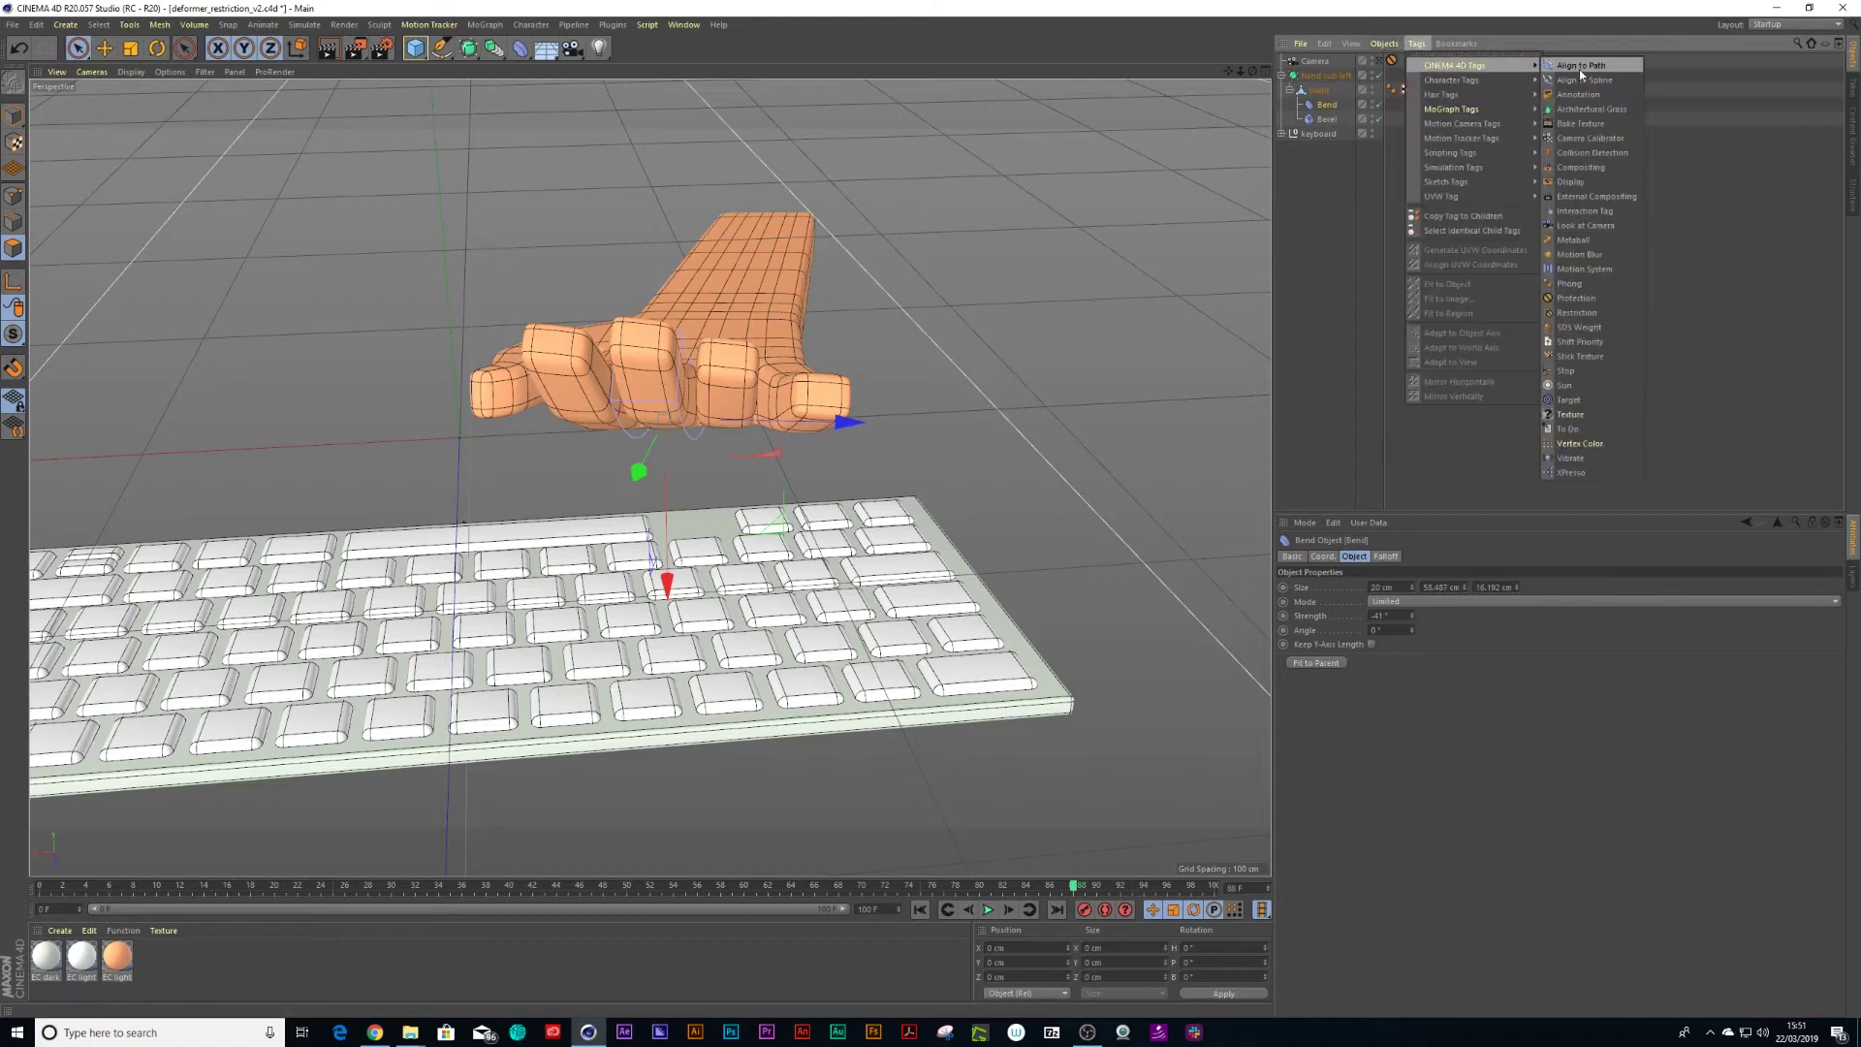
left_click(1577, 312)
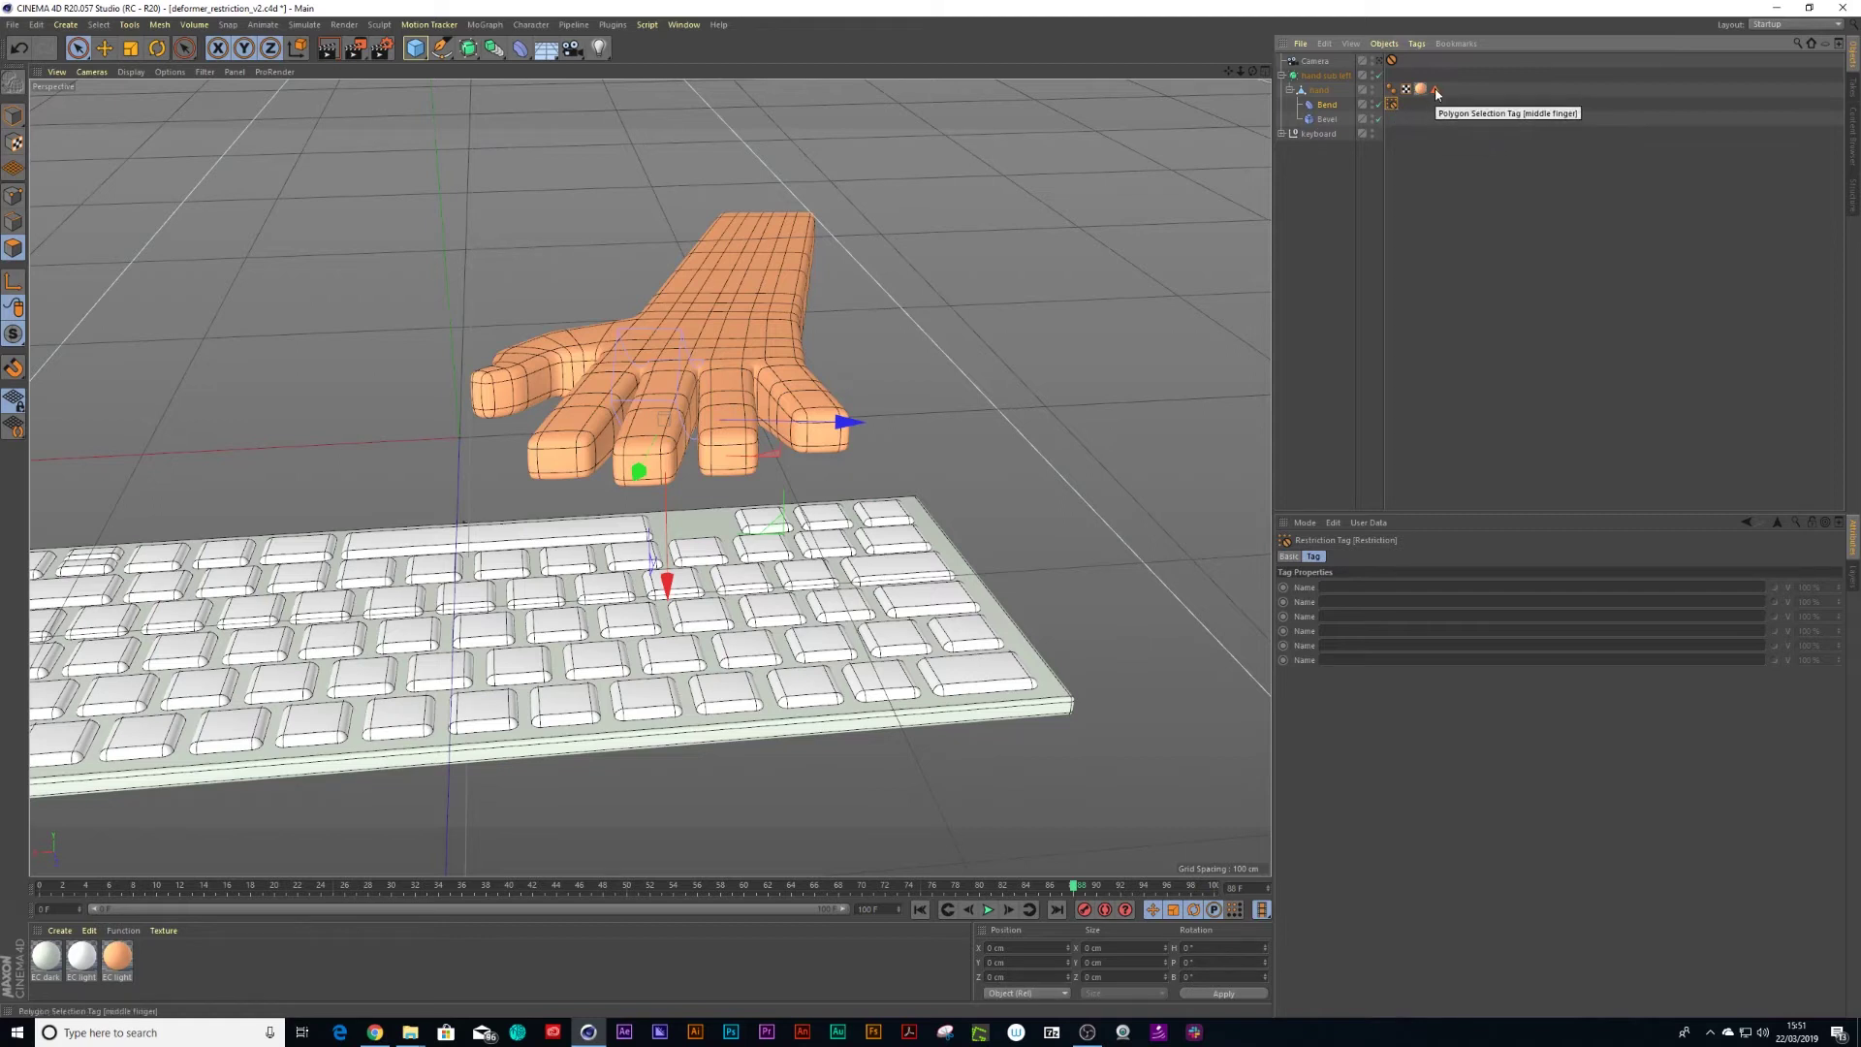
Link the 'middle finger' selection tag into the Restriction's first Name field.
left_click_drag(1438, 92, 1436, 95)
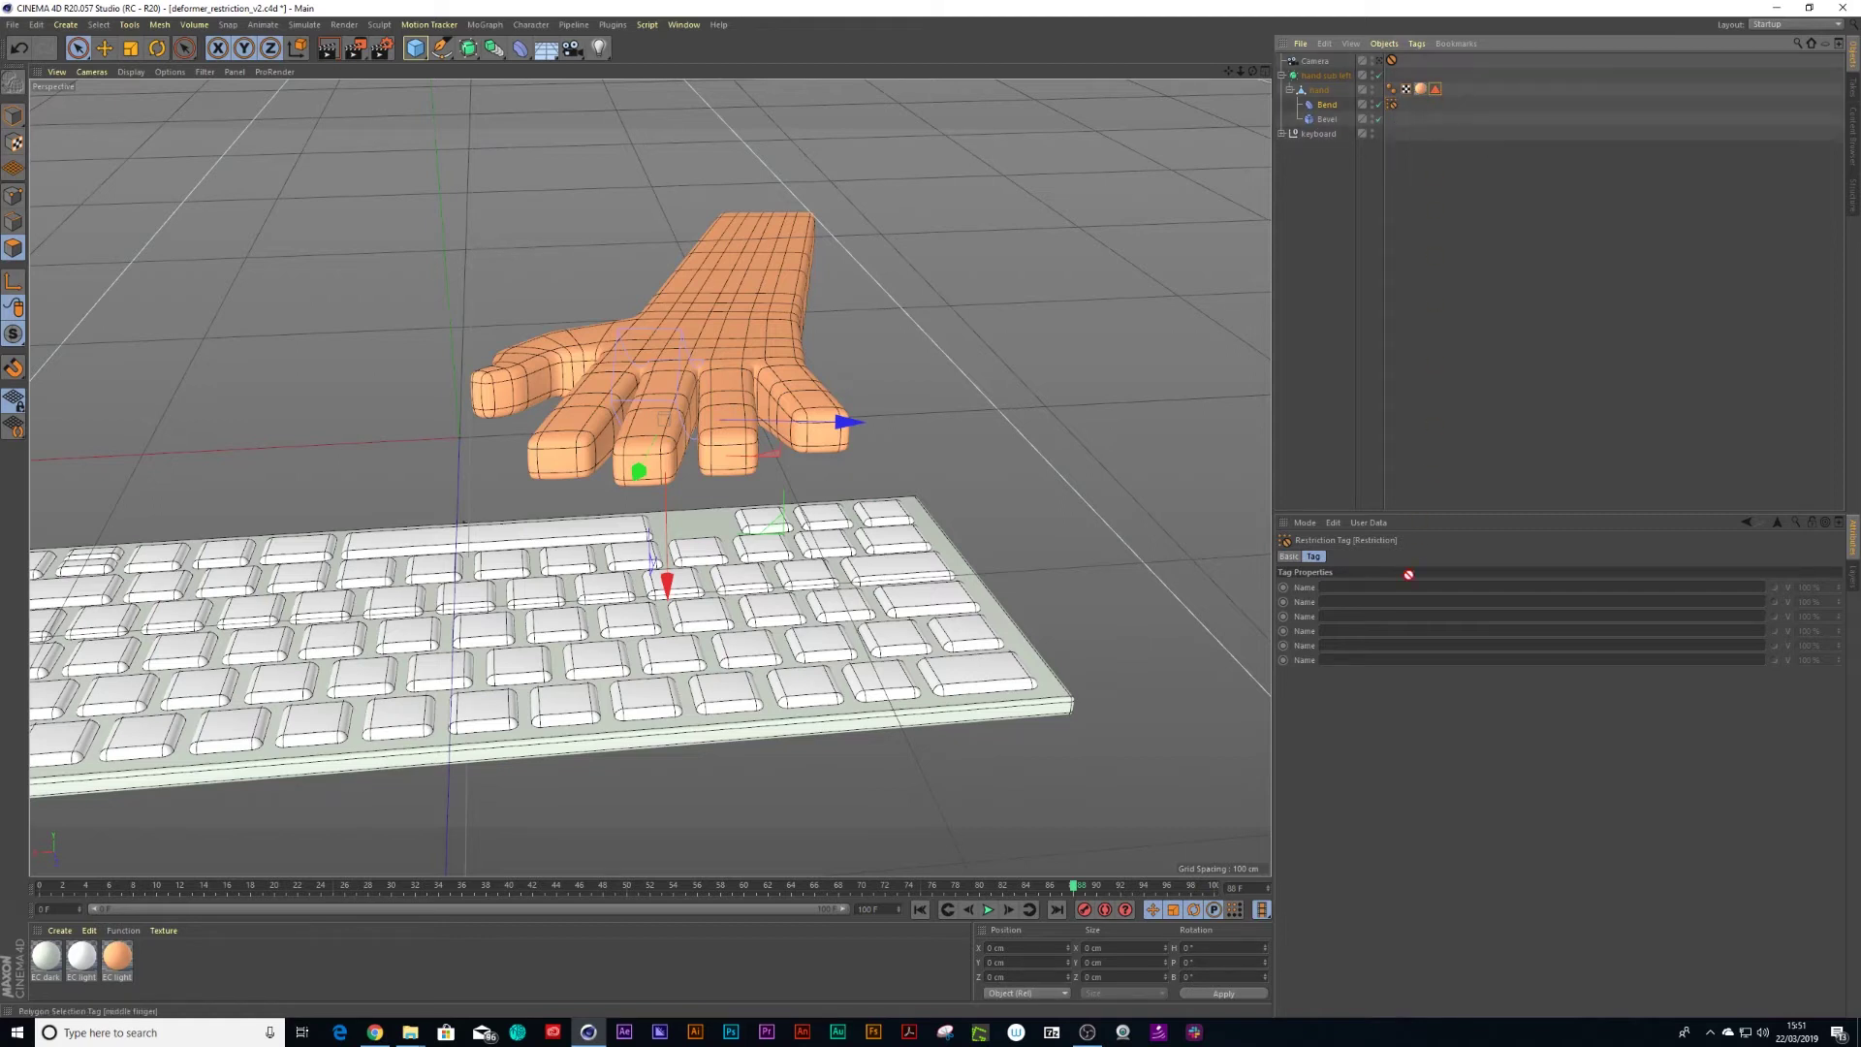
left_click_drag(1408, 573, 1347, 587)
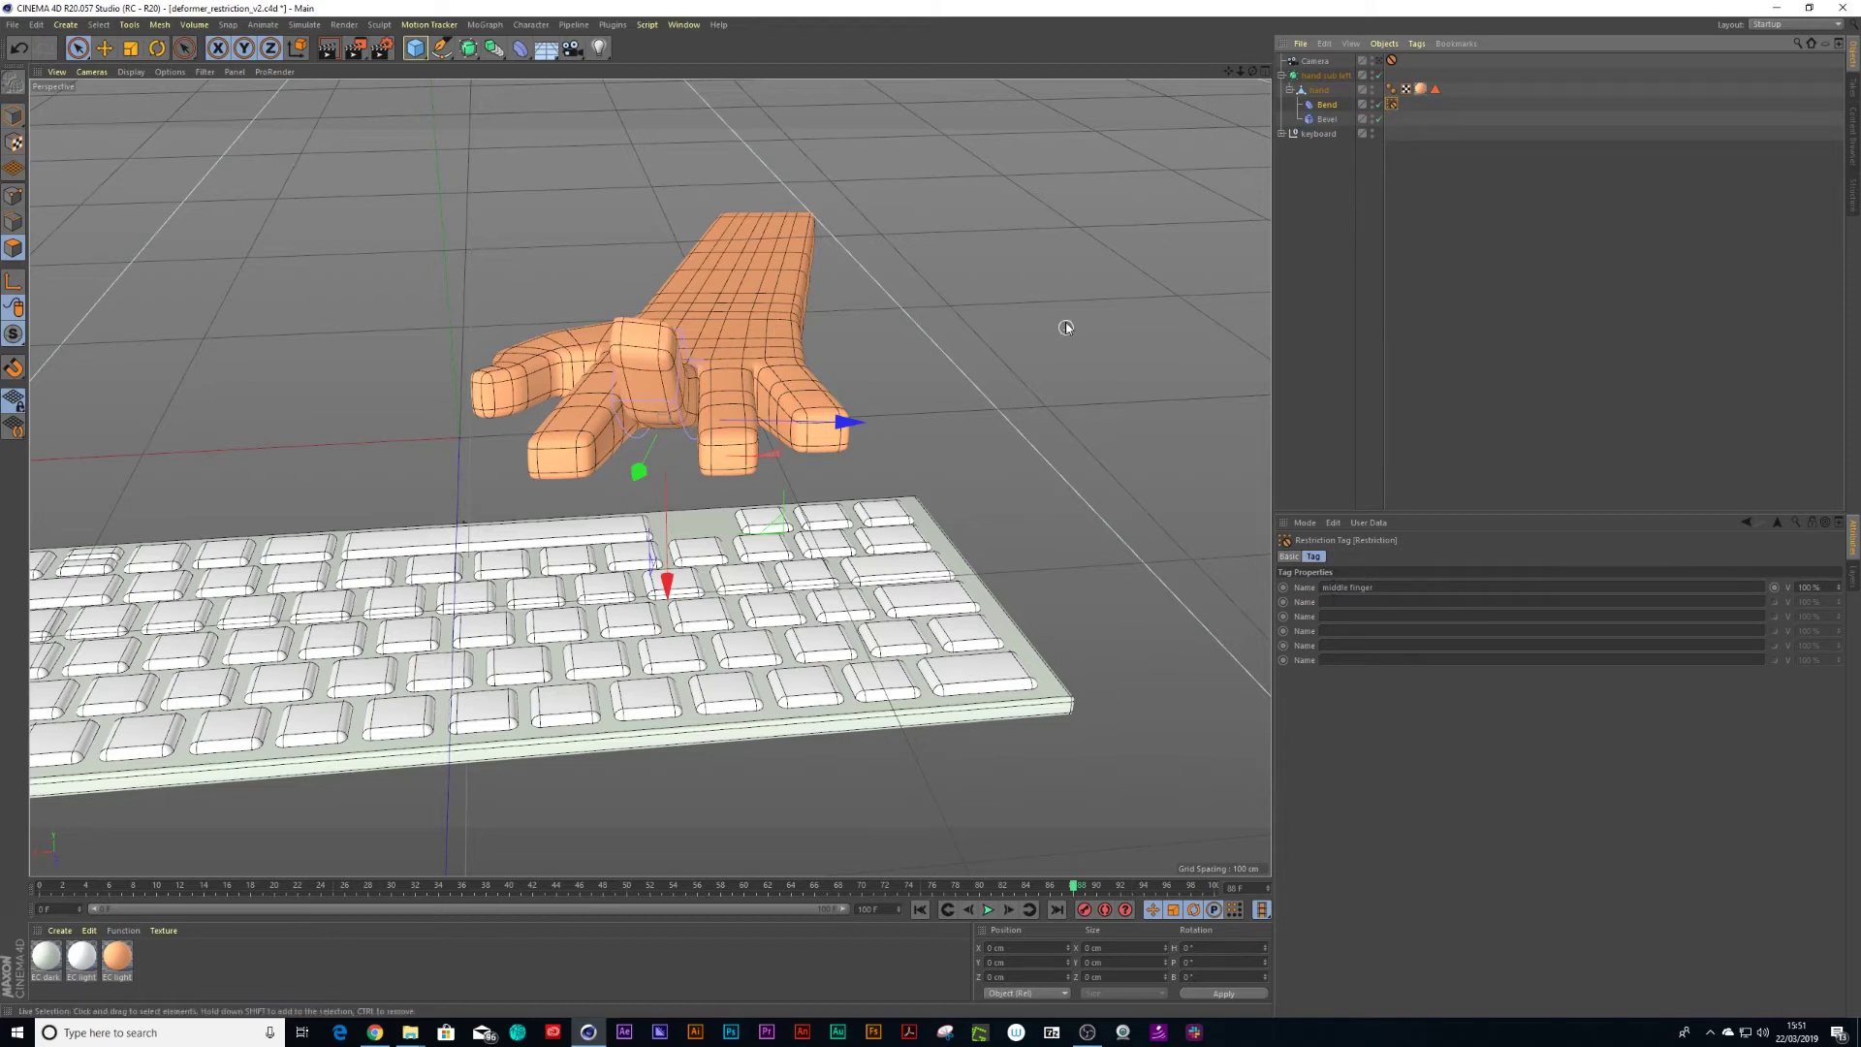
left_click_drag(871, 386, 678, 363, "alt")
scroll(642, 341, "up", 3)
left_click(1325, 103)
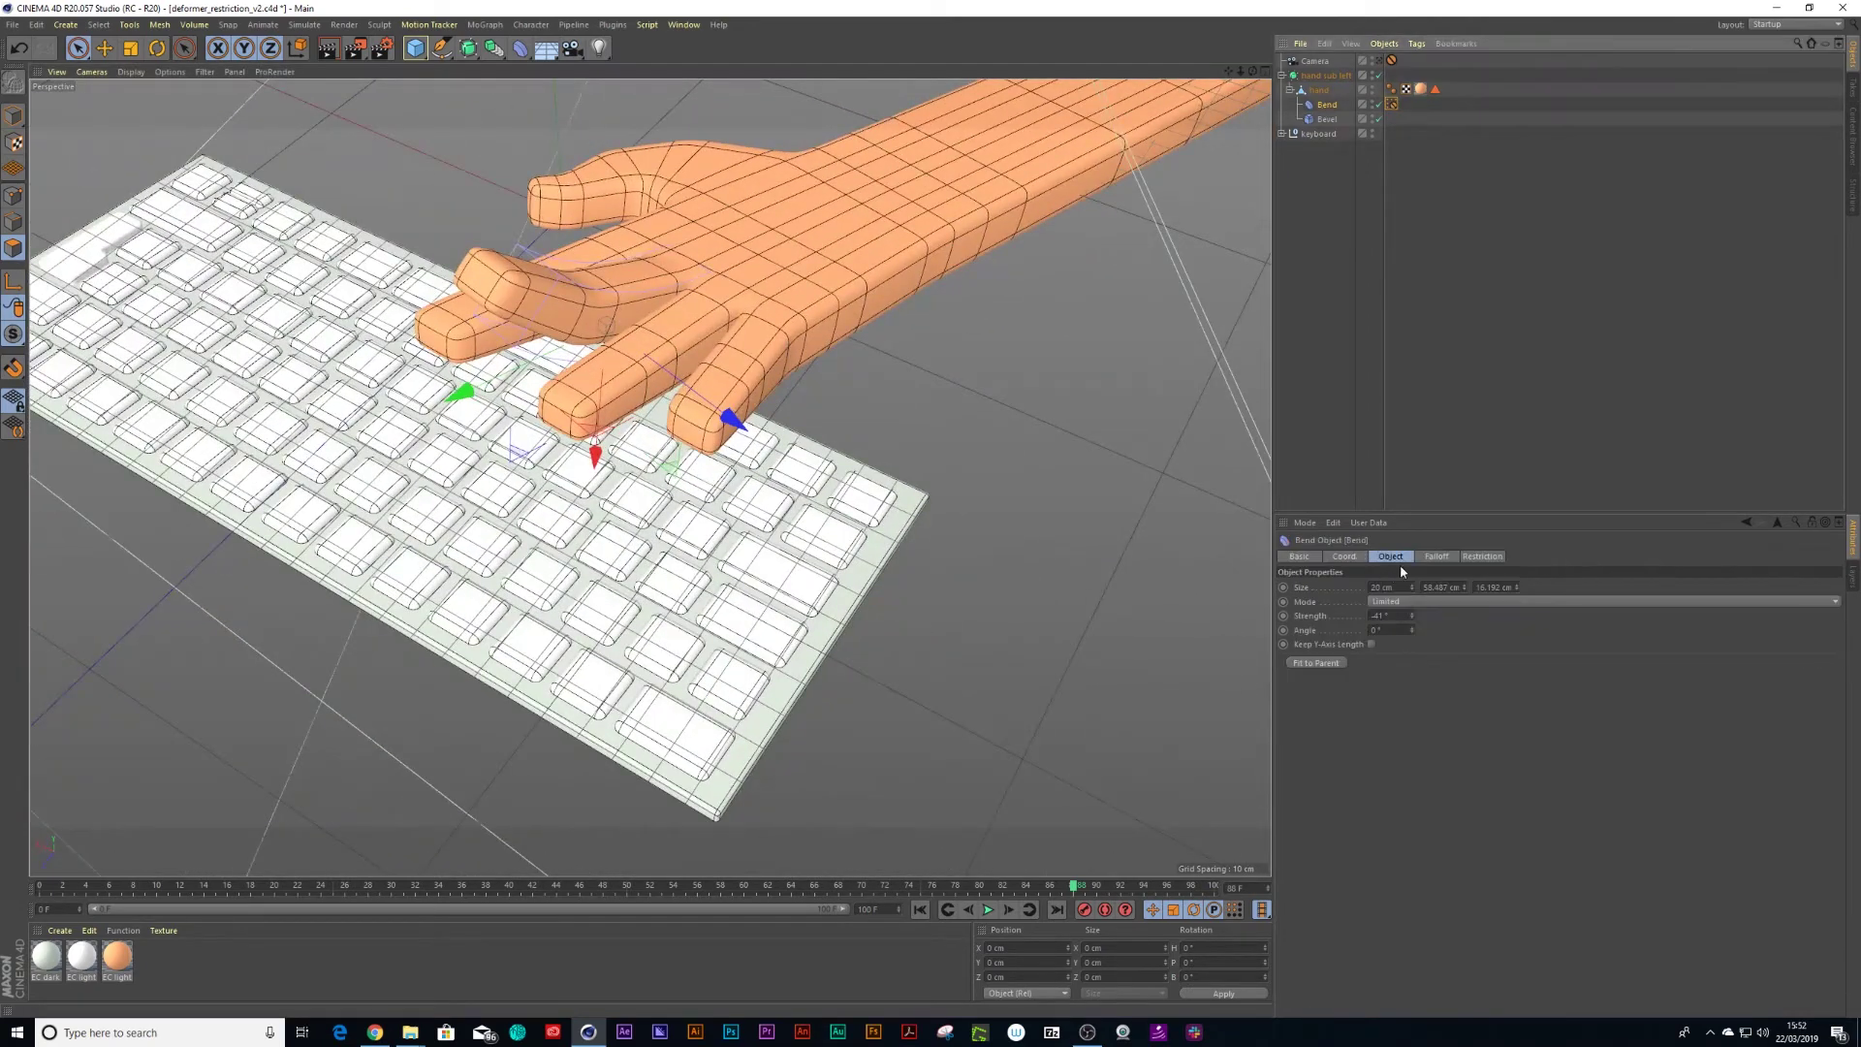
Lengthen the Bend to 56.487 cm Size Y and set its Strength to 90°.
left_click_drag(1409, 616, 1399, 586)
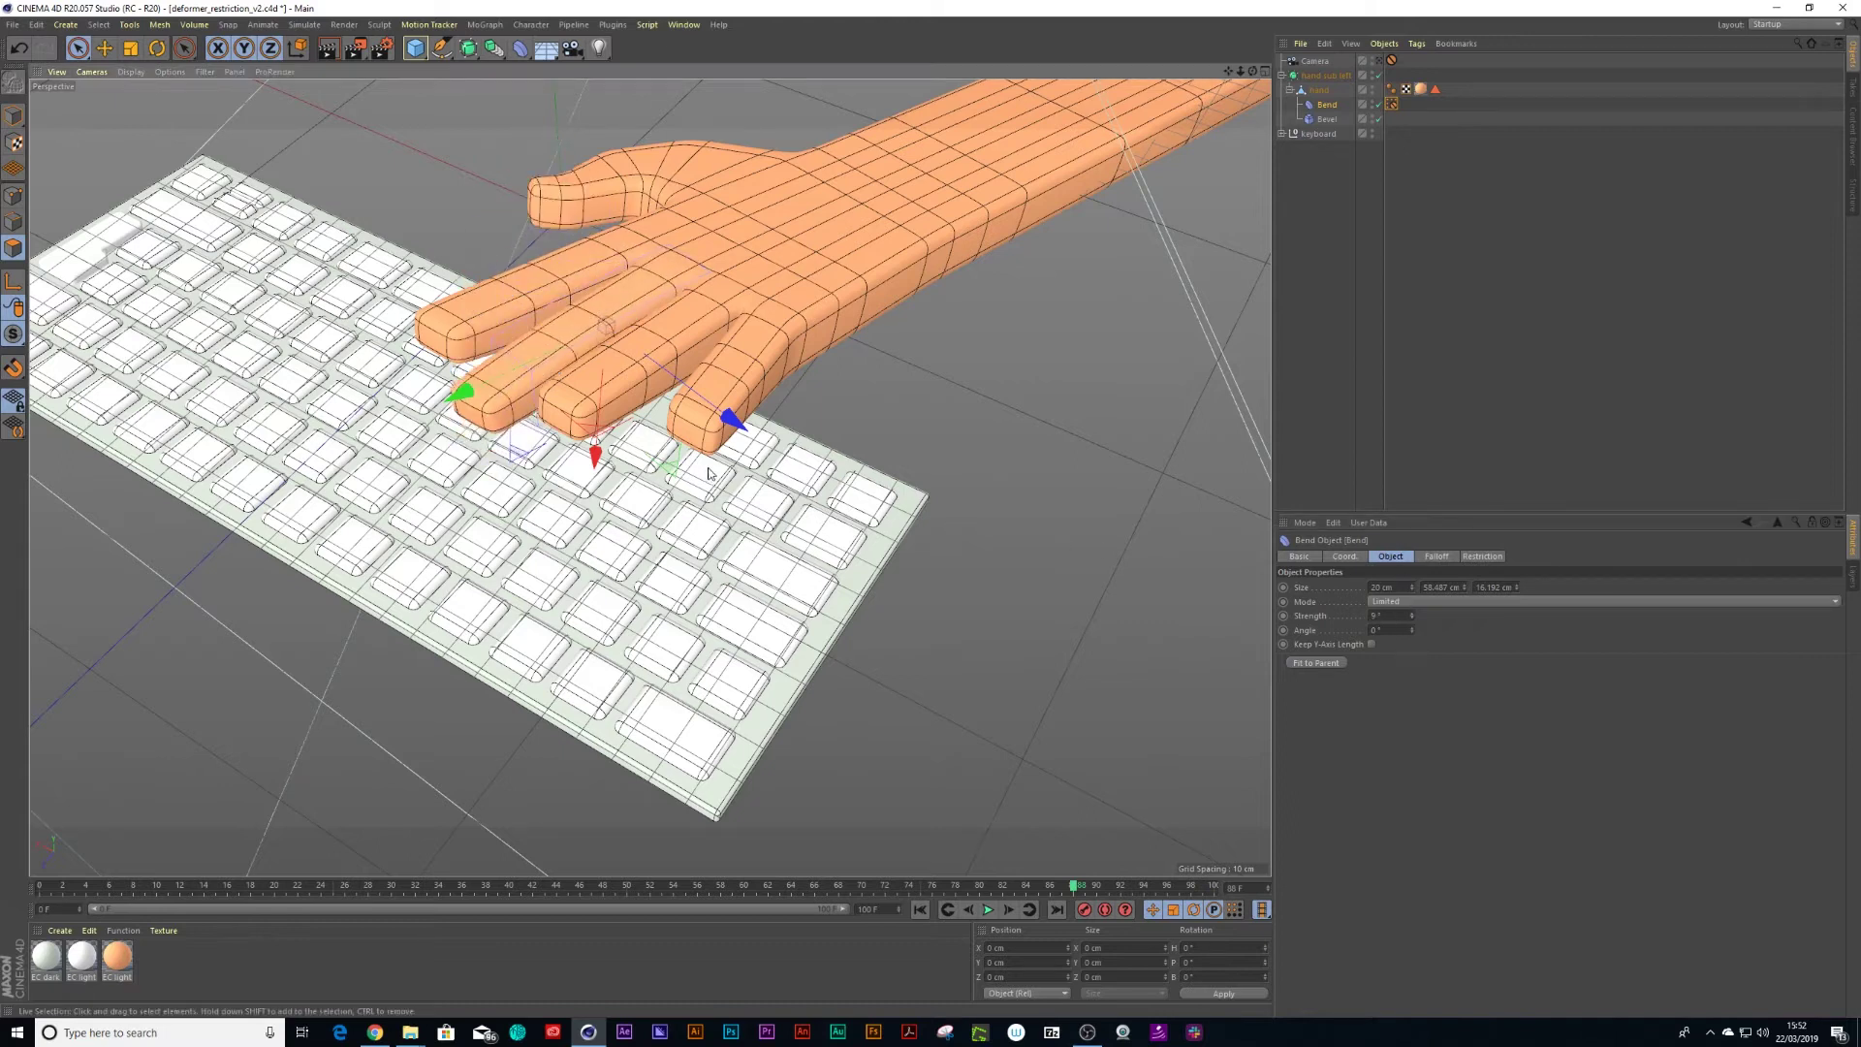
left_click_drag(708, 473, 620, 475, "alt")
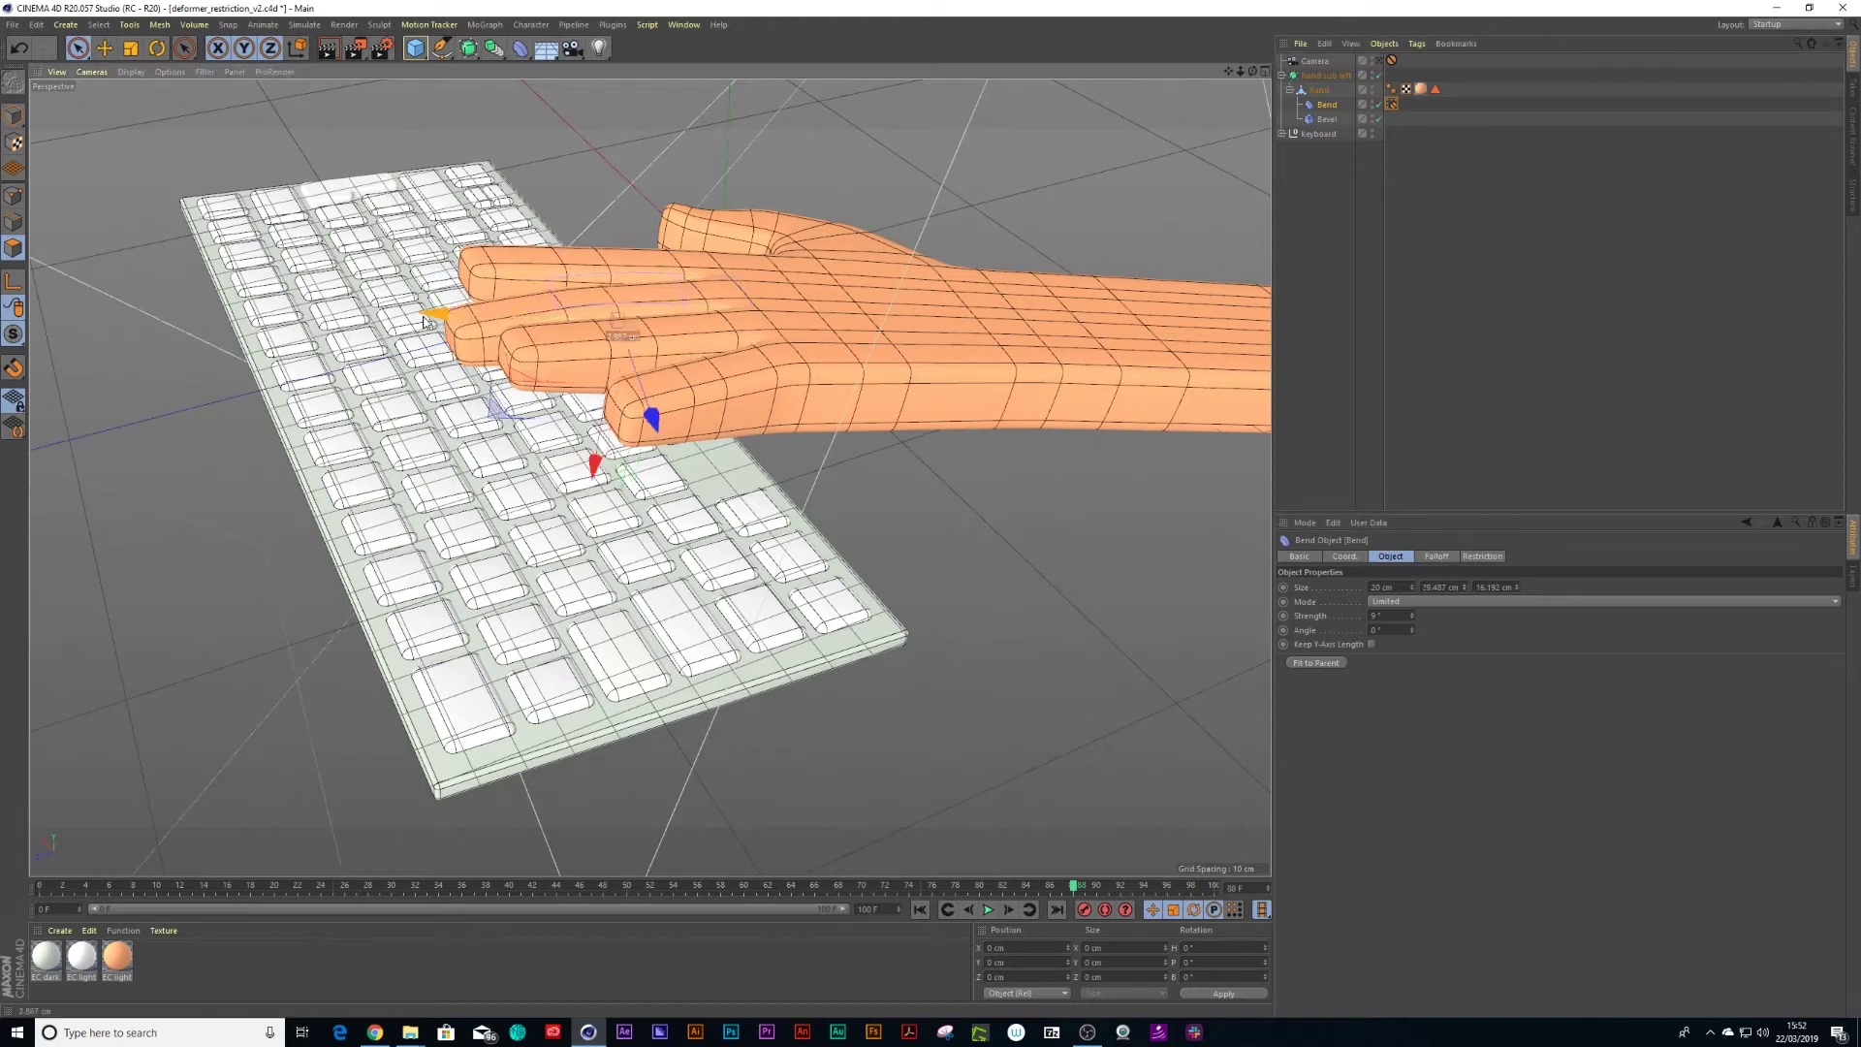
left_click_drag(446, 314, 374, 330)
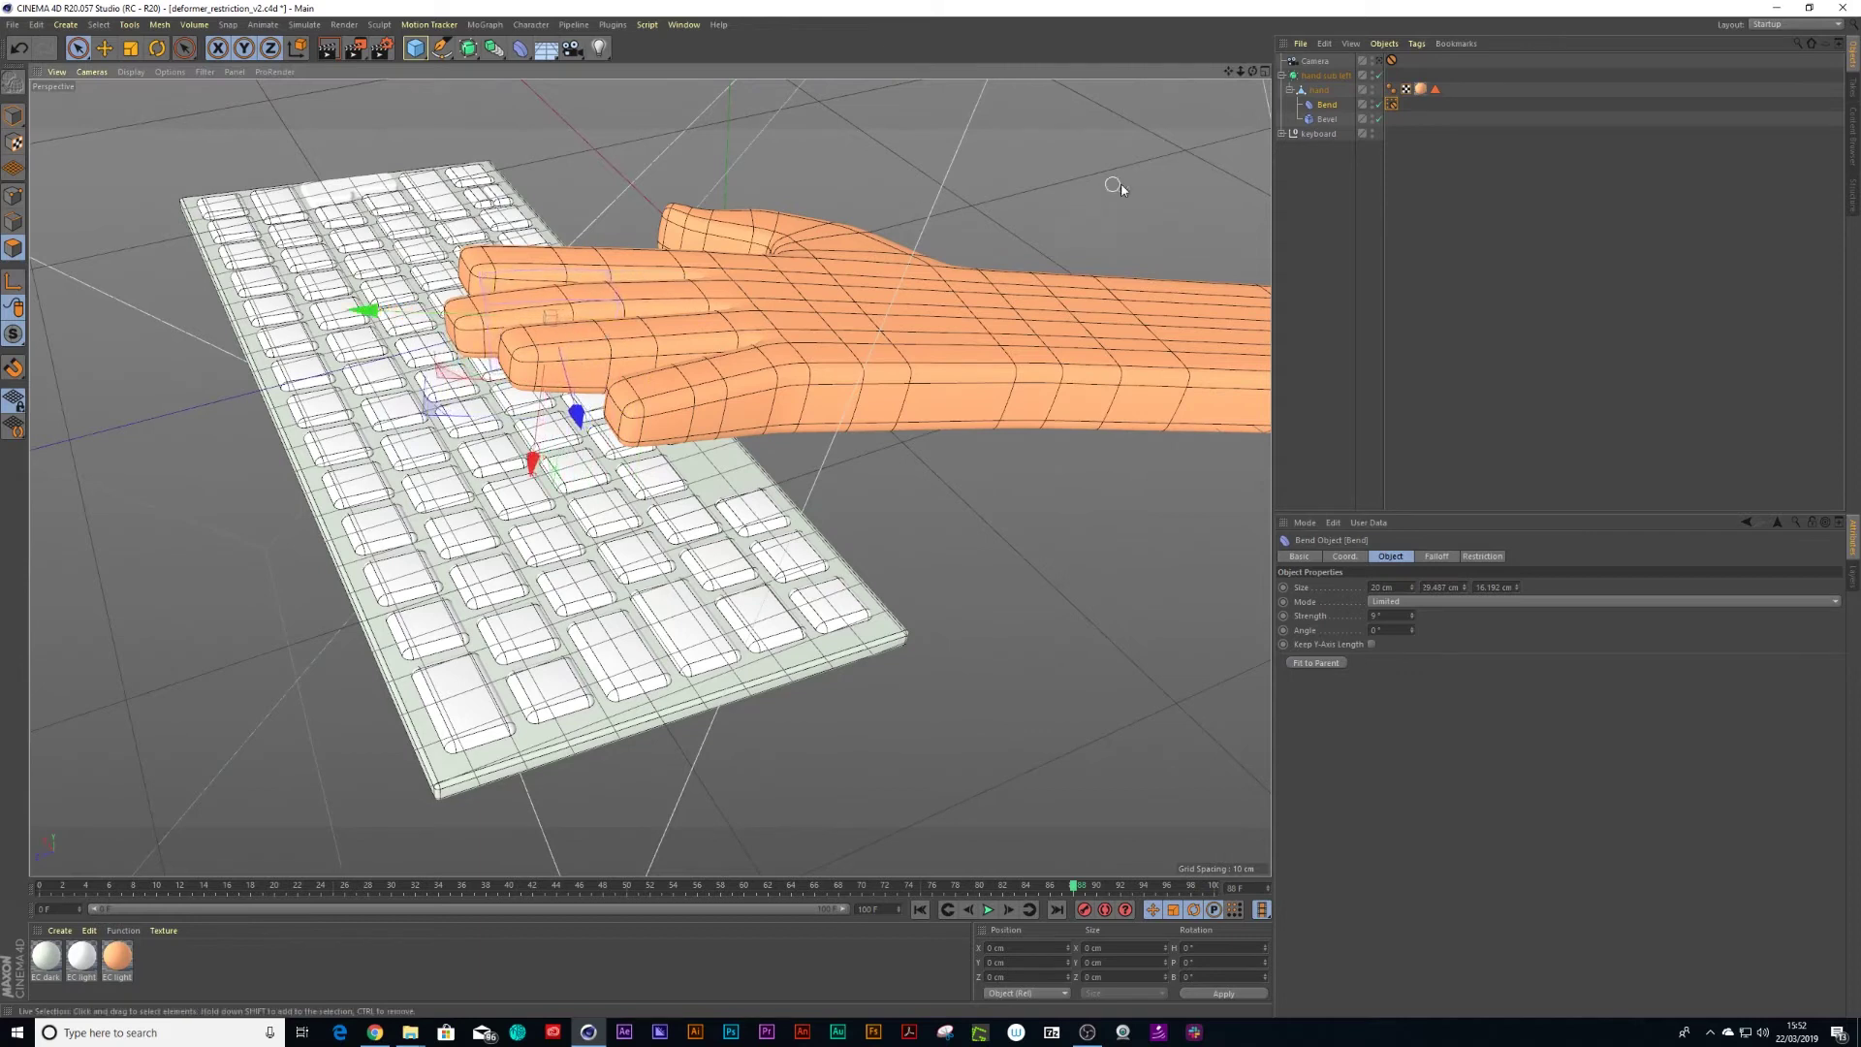
left_click_drag(1411, 617, 1392, 528)
left_click_drag(597, 502, 597, 452, "alt")
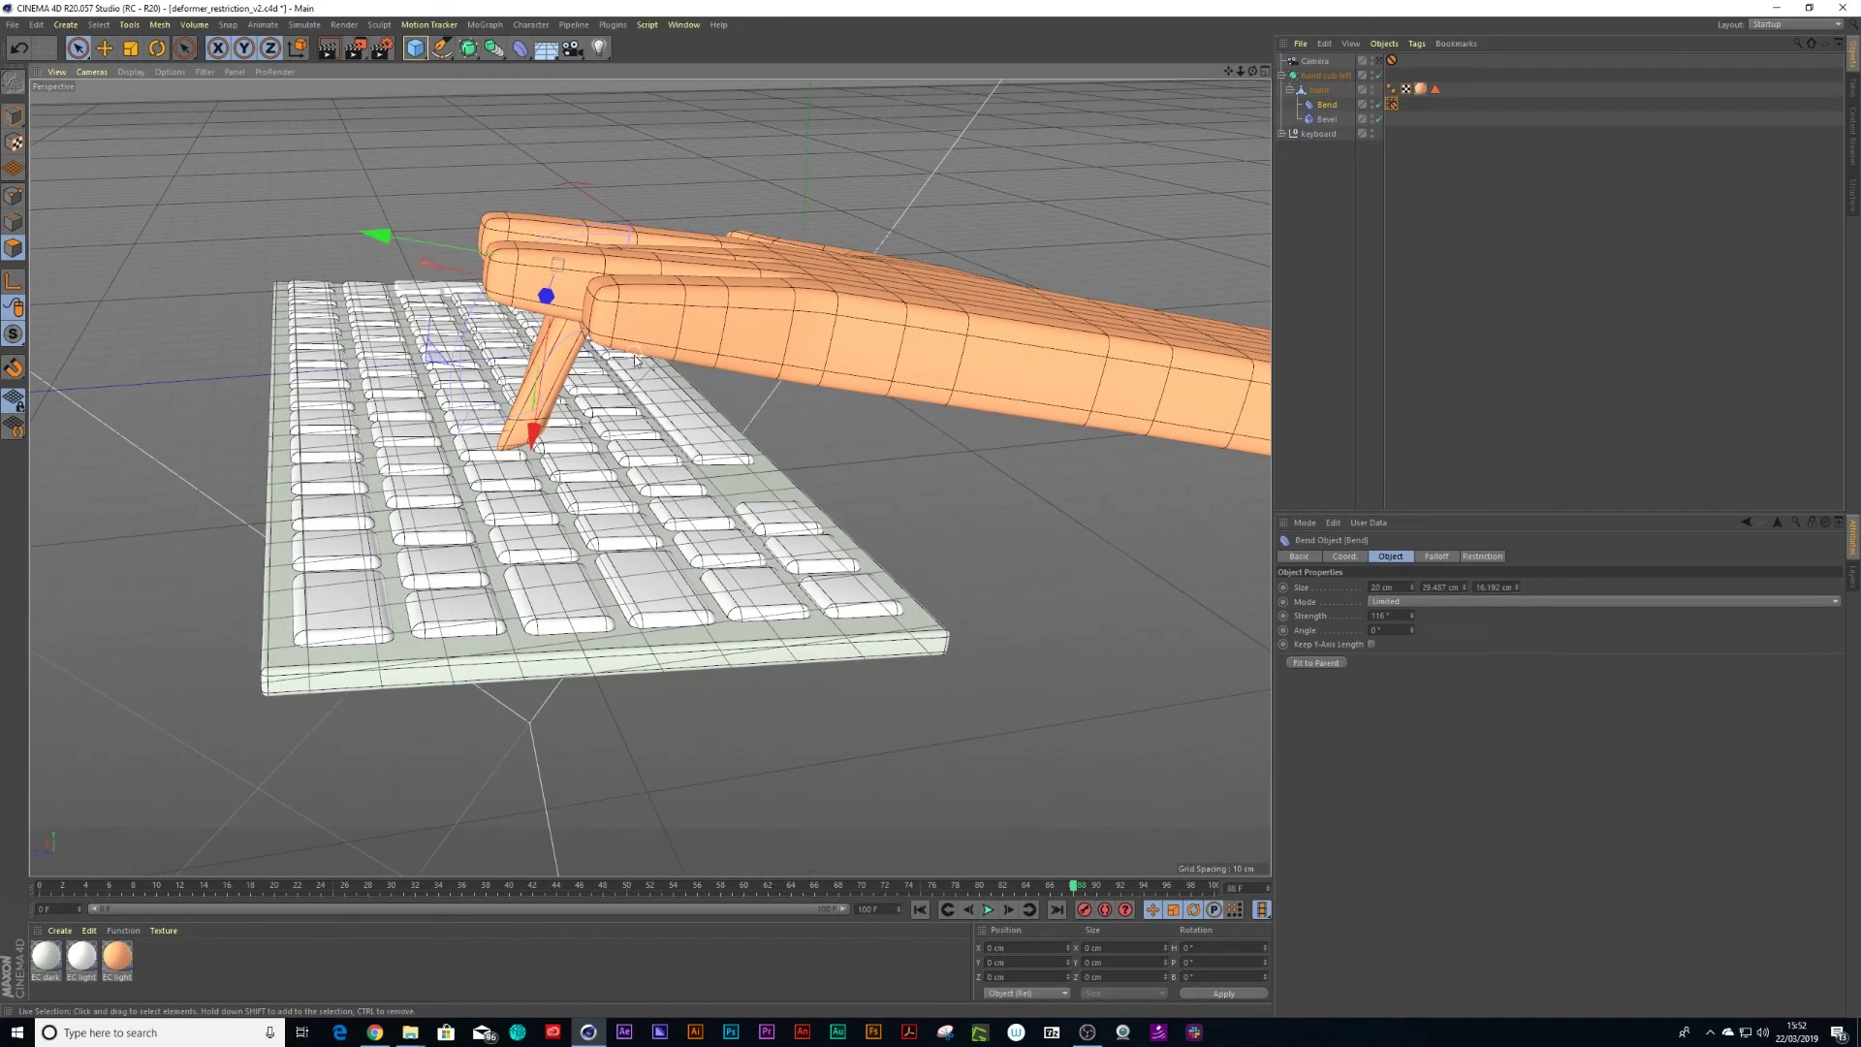
left_click_drag(634, 355, 841, 346, "alt")
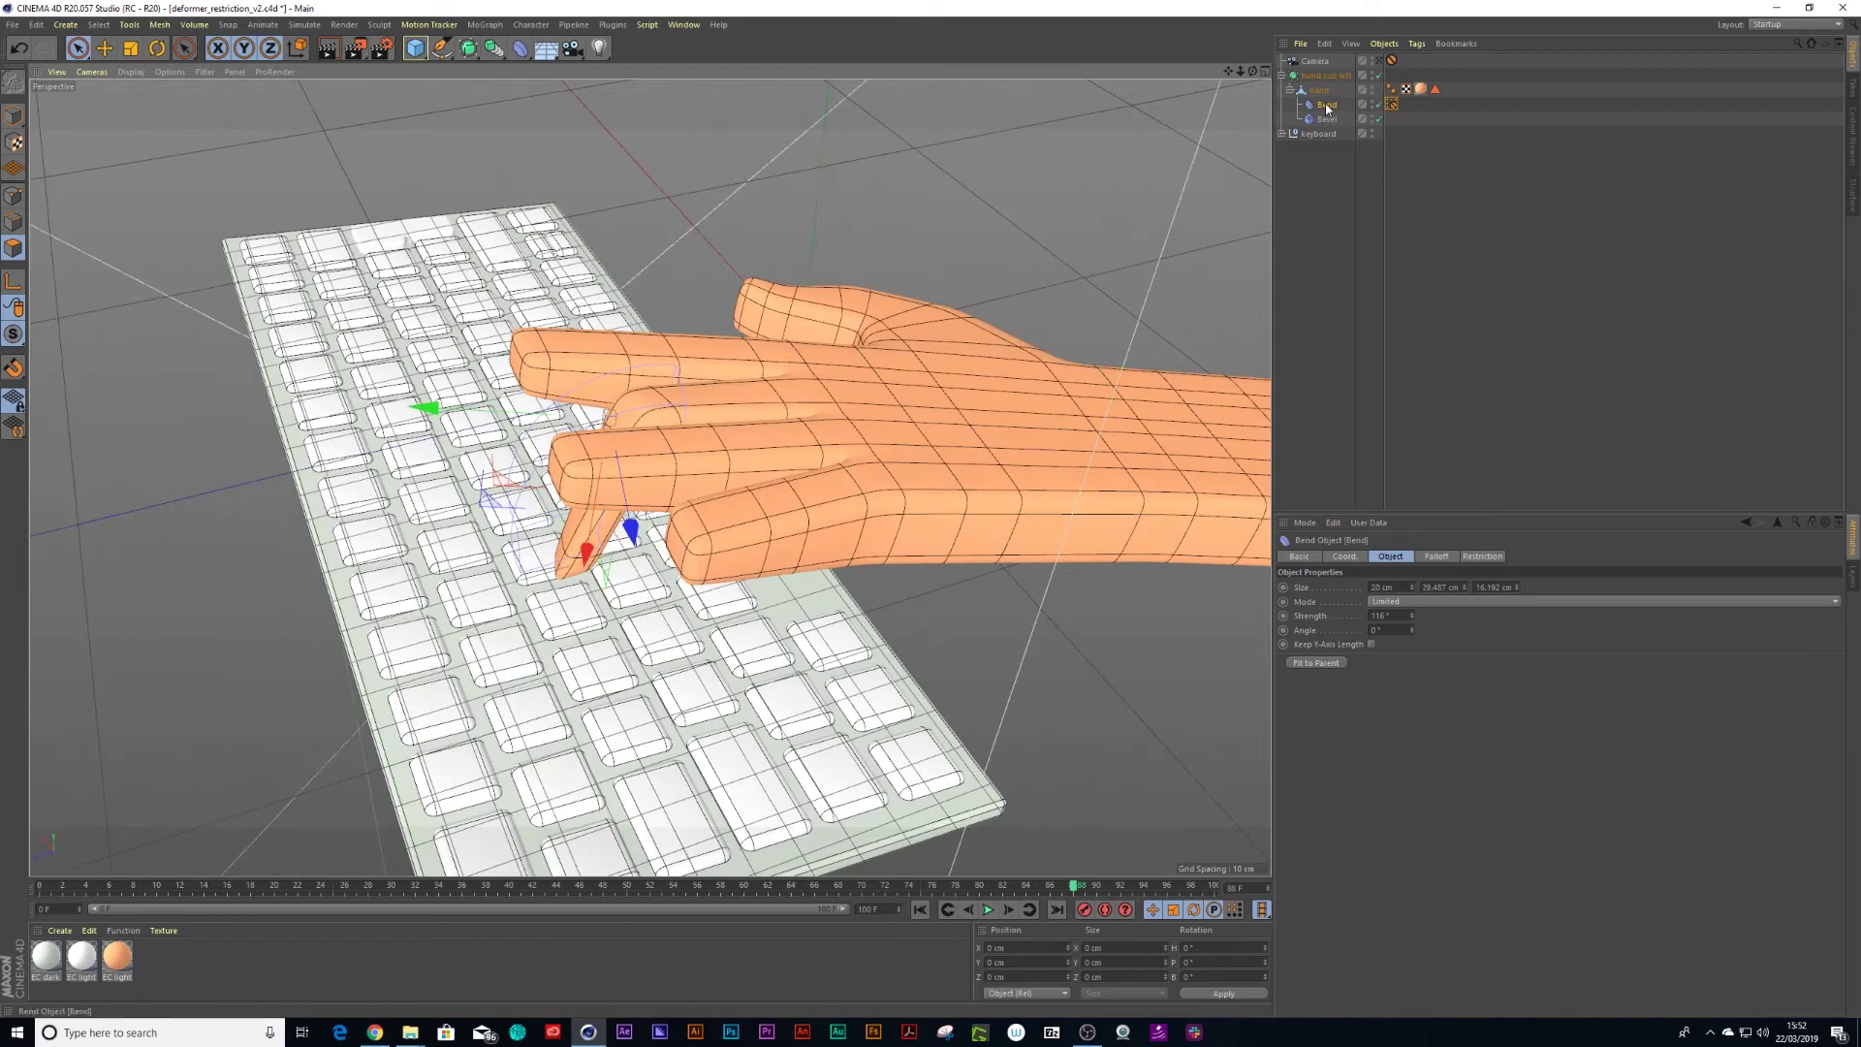
left_click_drag(1465, 589, 1462, 555)
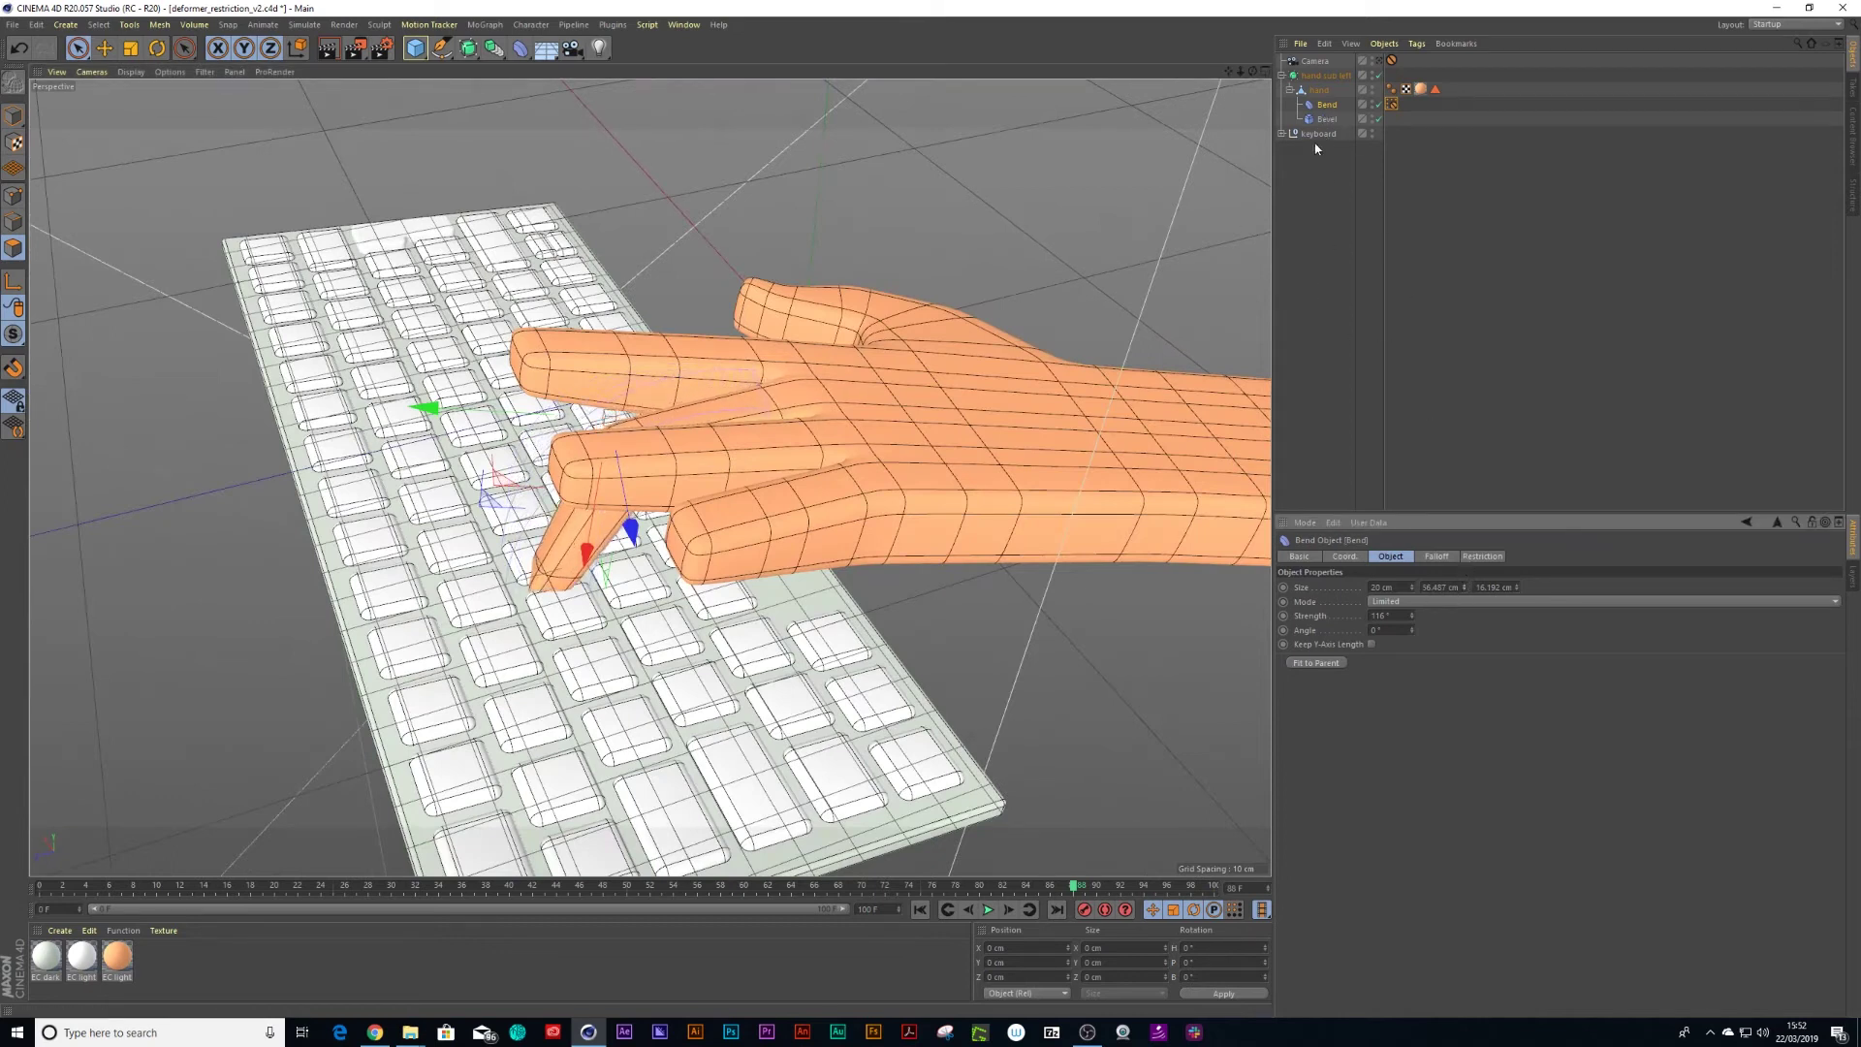
left_click_drag(1411, 617, 1413, 630)
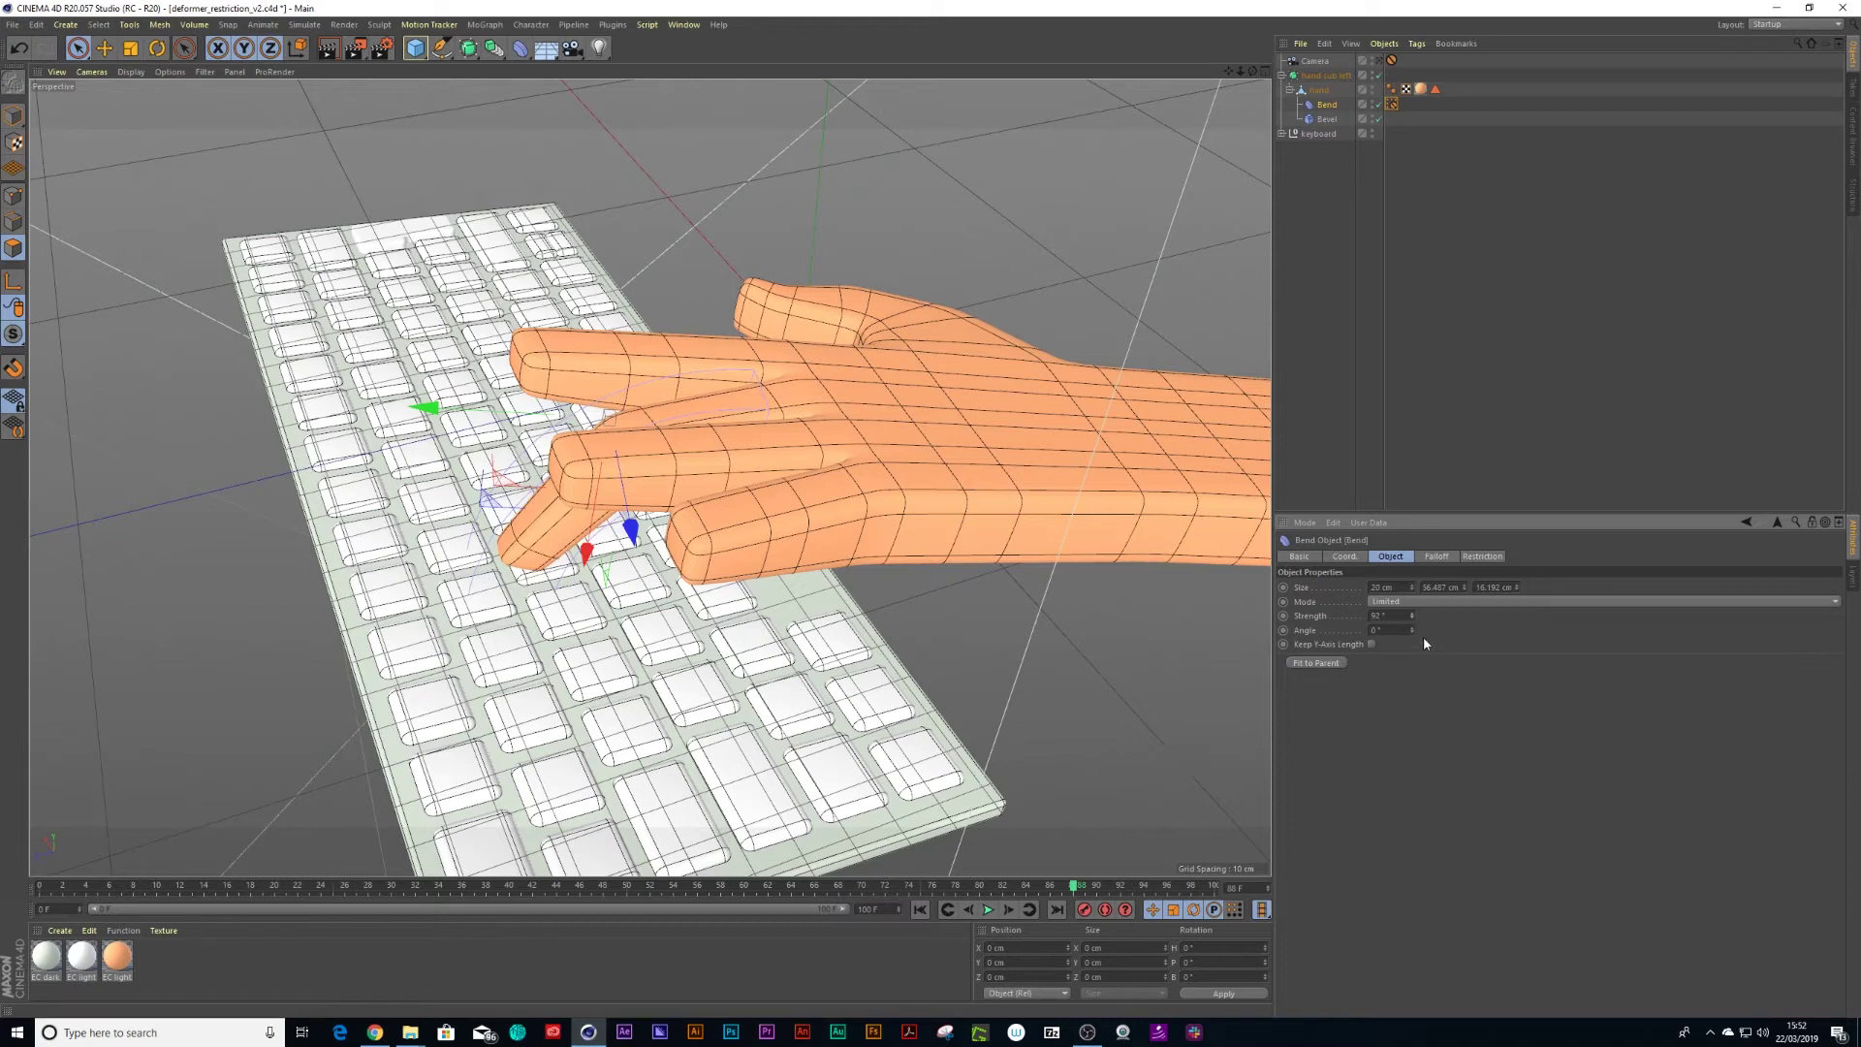
type("90")
key("Return")
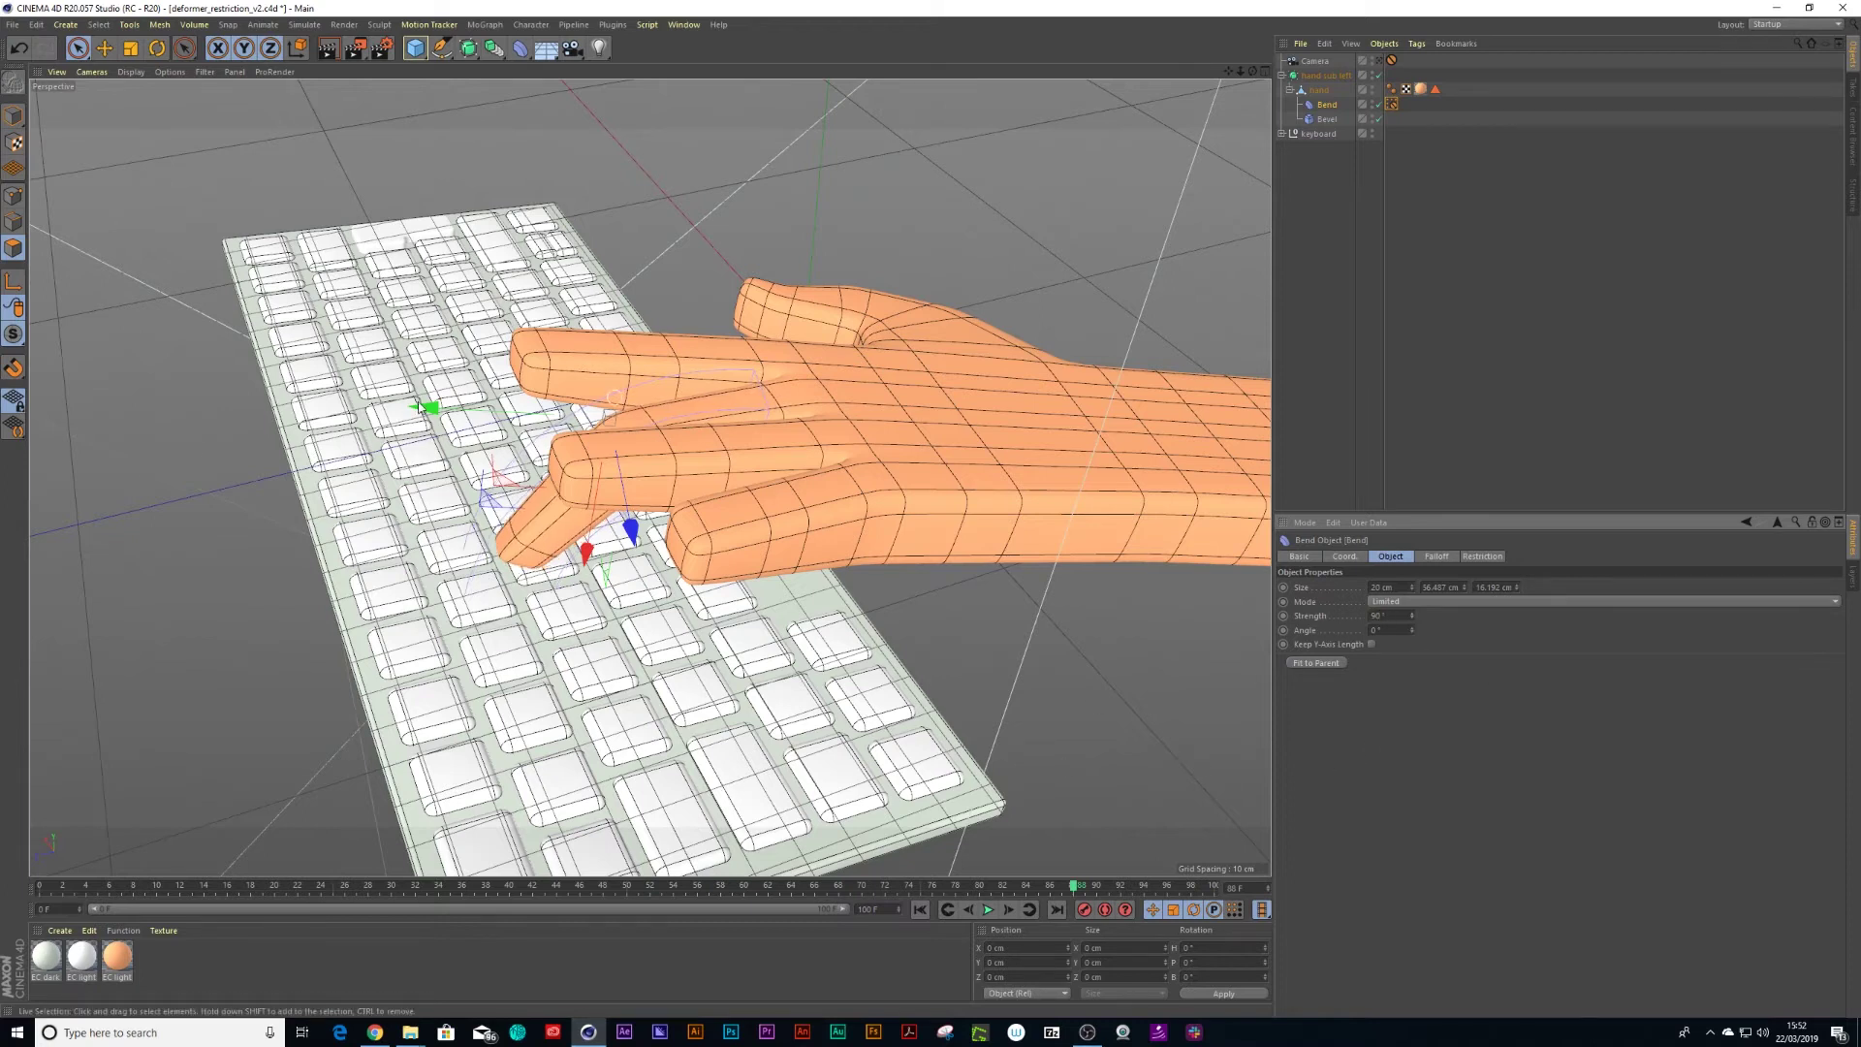
Keyframe Bend Strength at 0° on frame 0.
left_click_drag(76, 878, 39, 886)
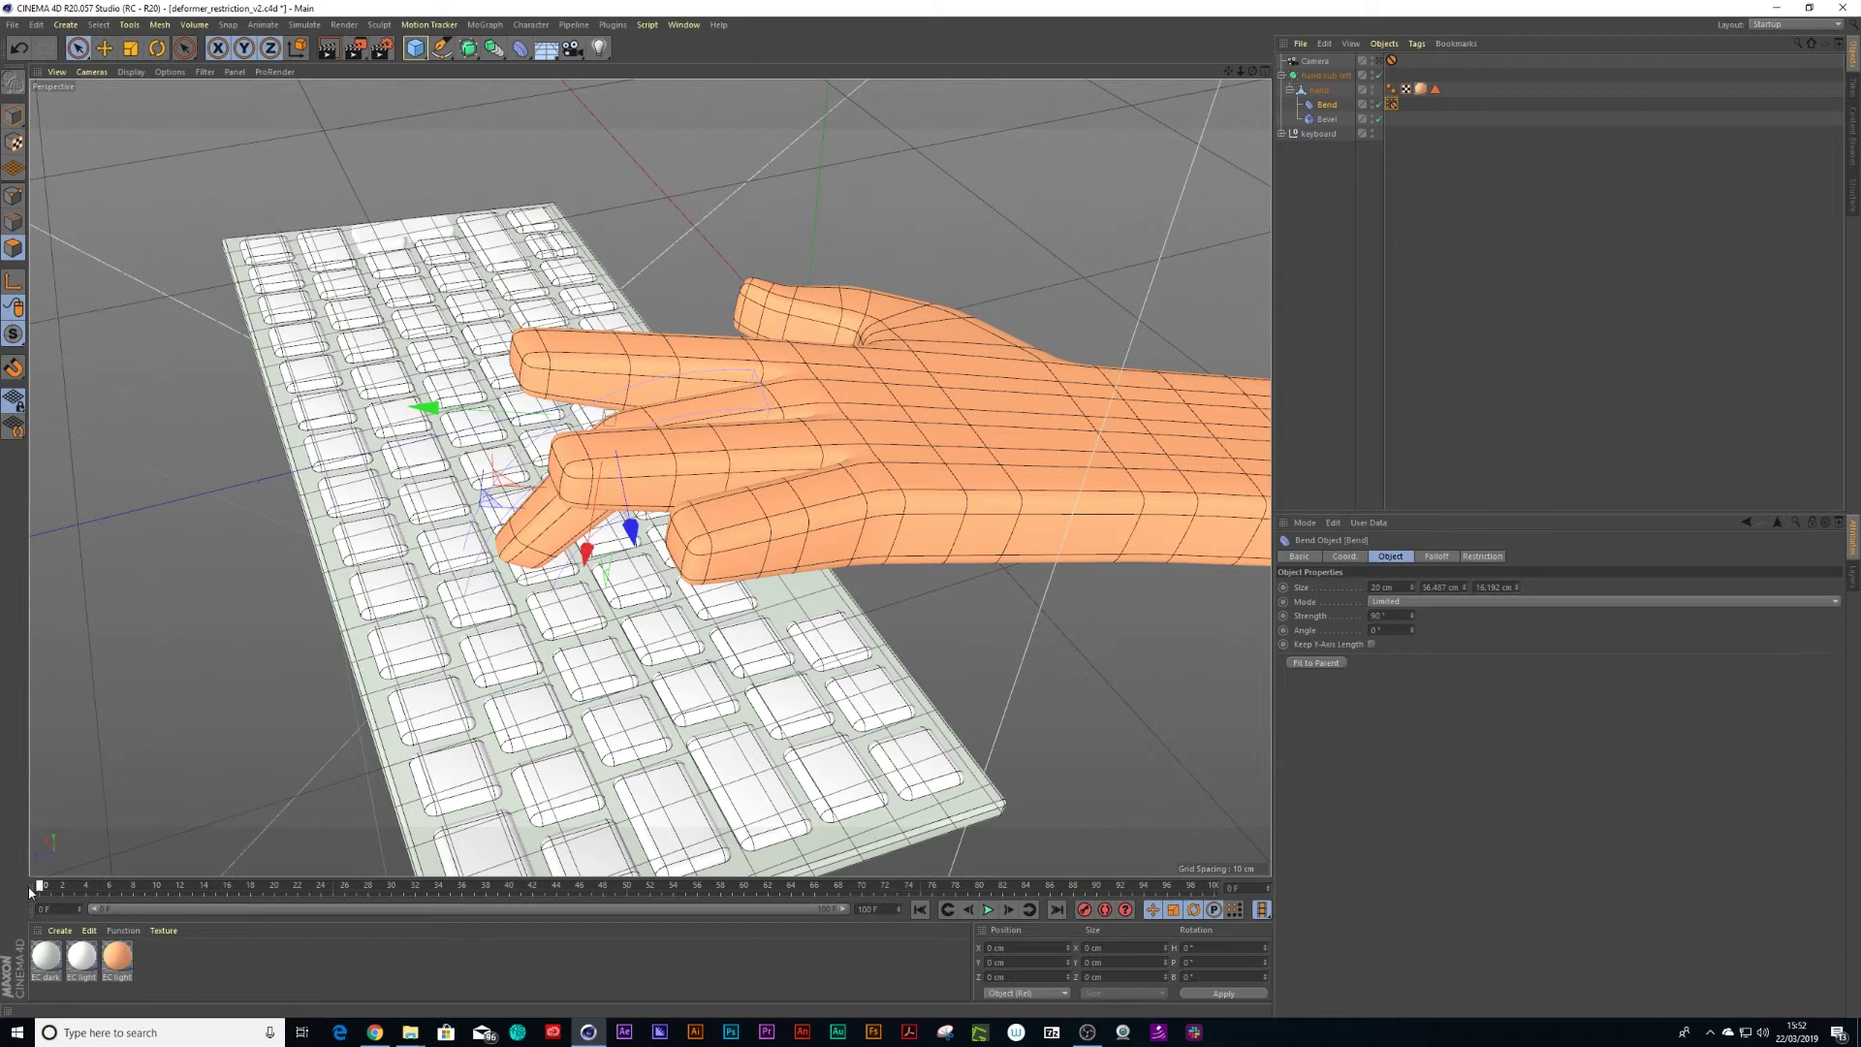
left_click(1283, 617)
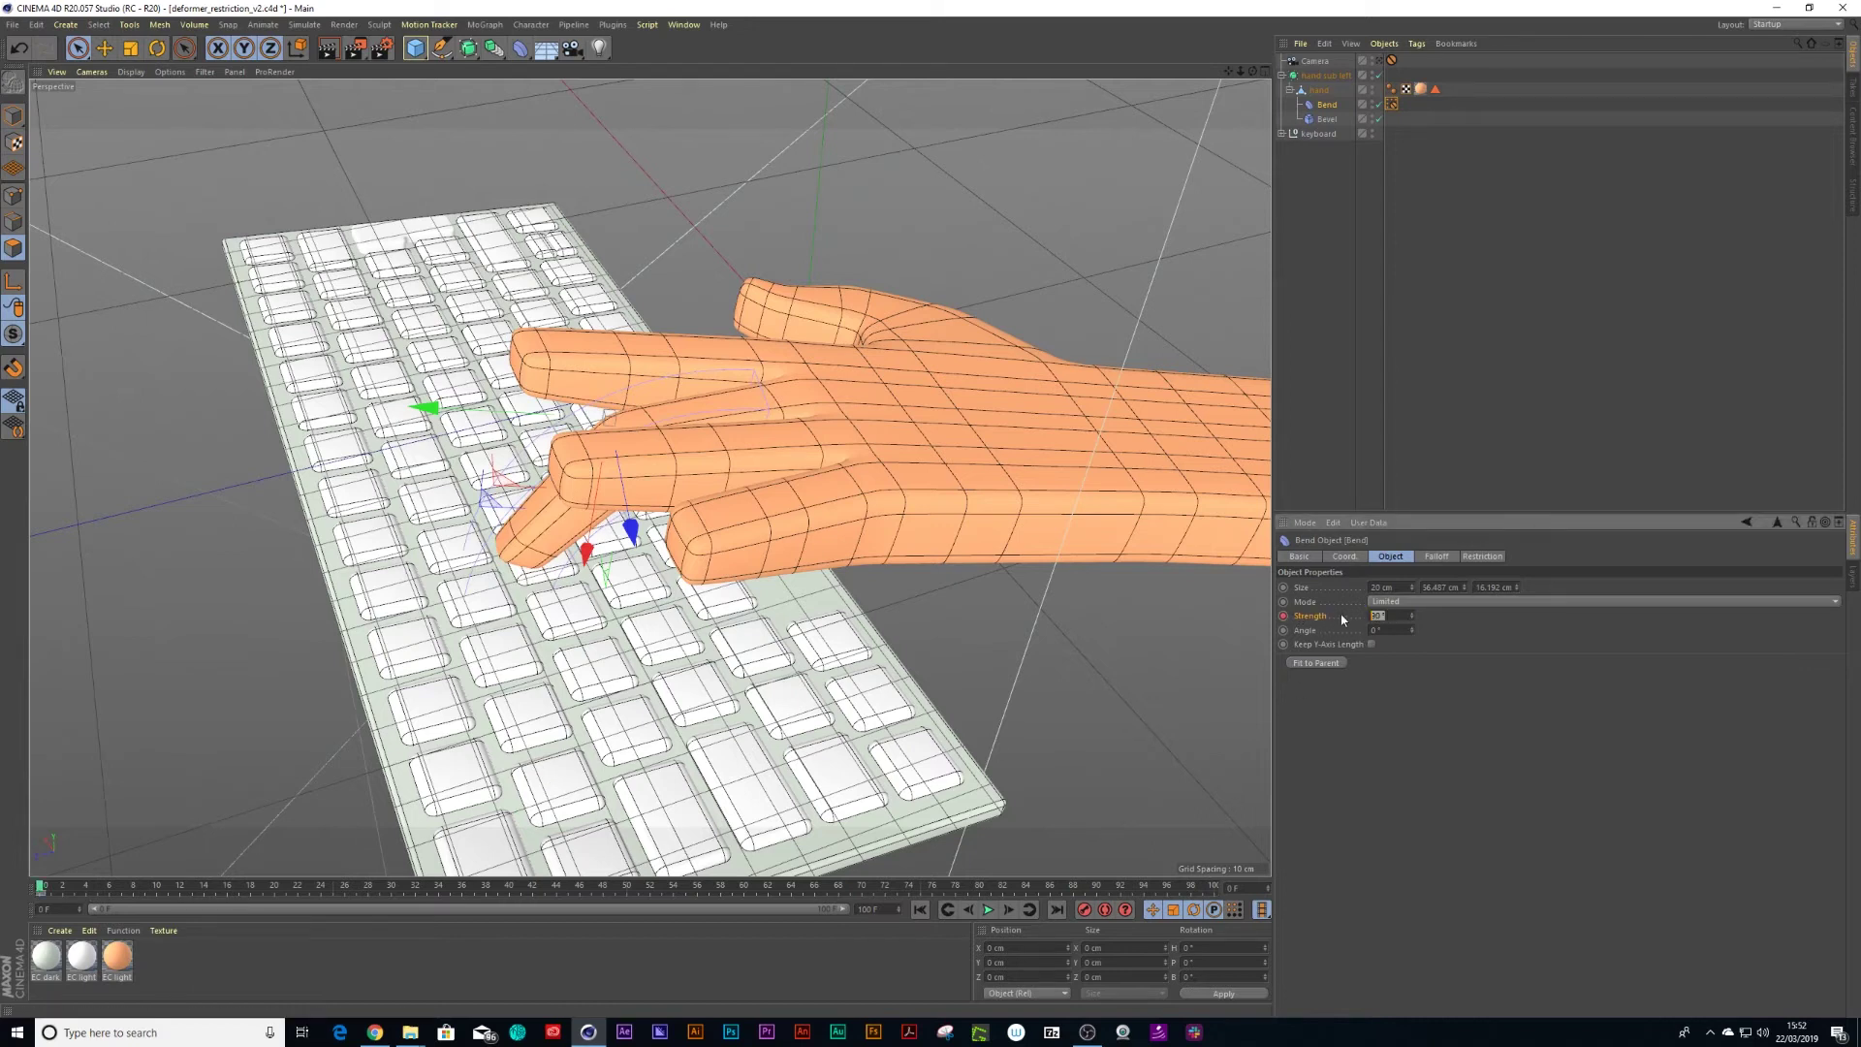
key("Return")
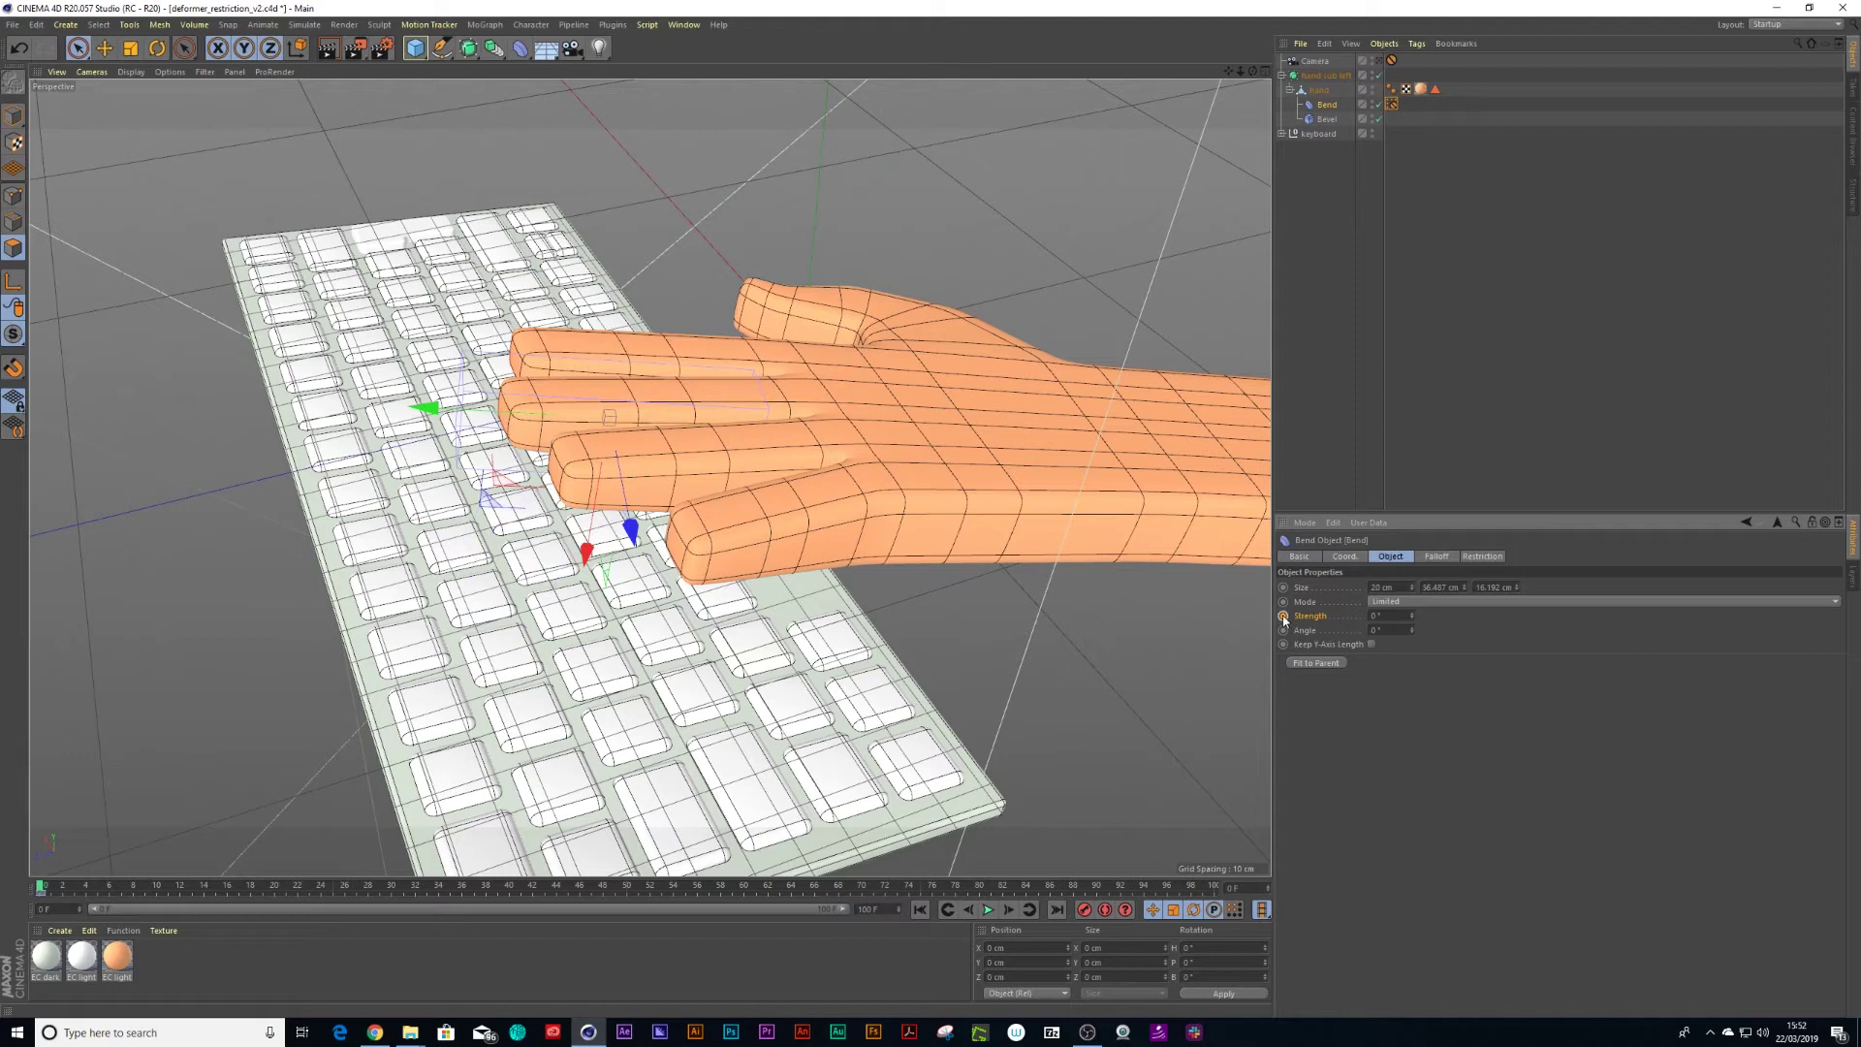
Keyframe Bend Strength at 90° on frame 5.
left_click(64, 888)
left_click_drag(64, 892, 98, 903)
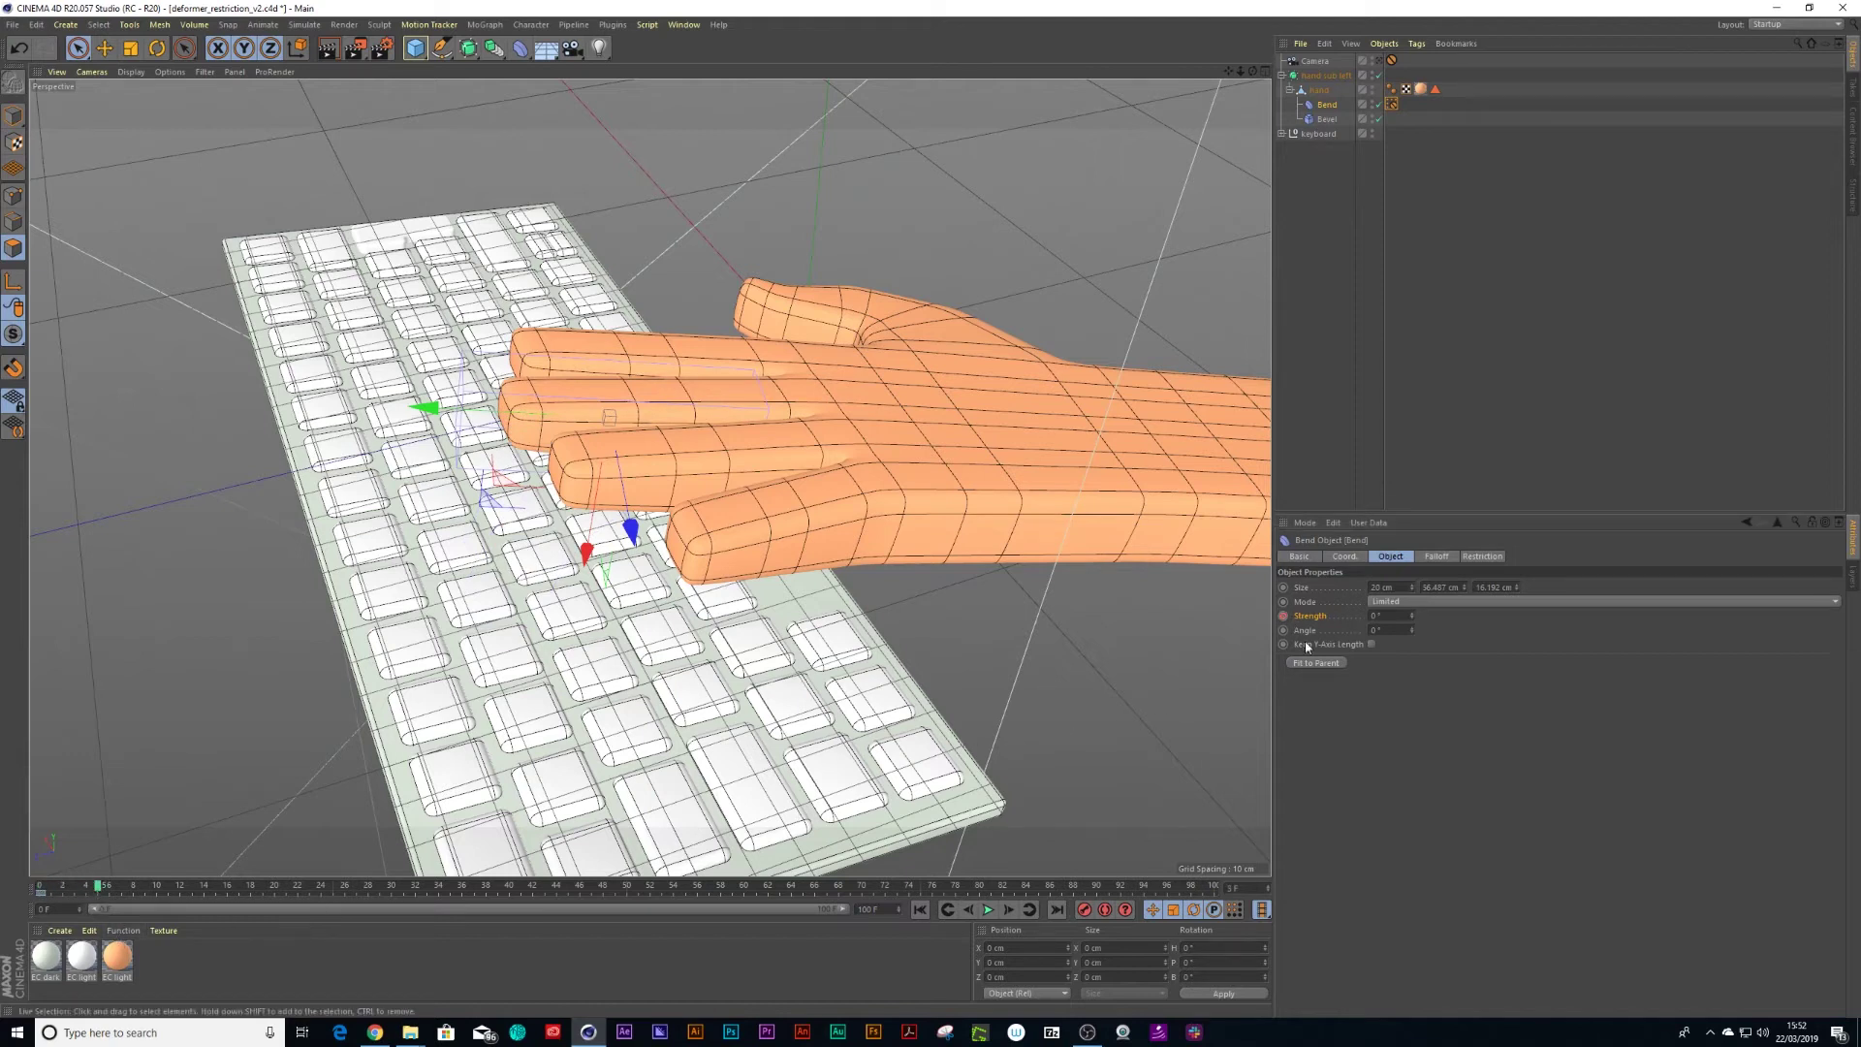
left_click(1376, 615)
type("90")
key("Return")
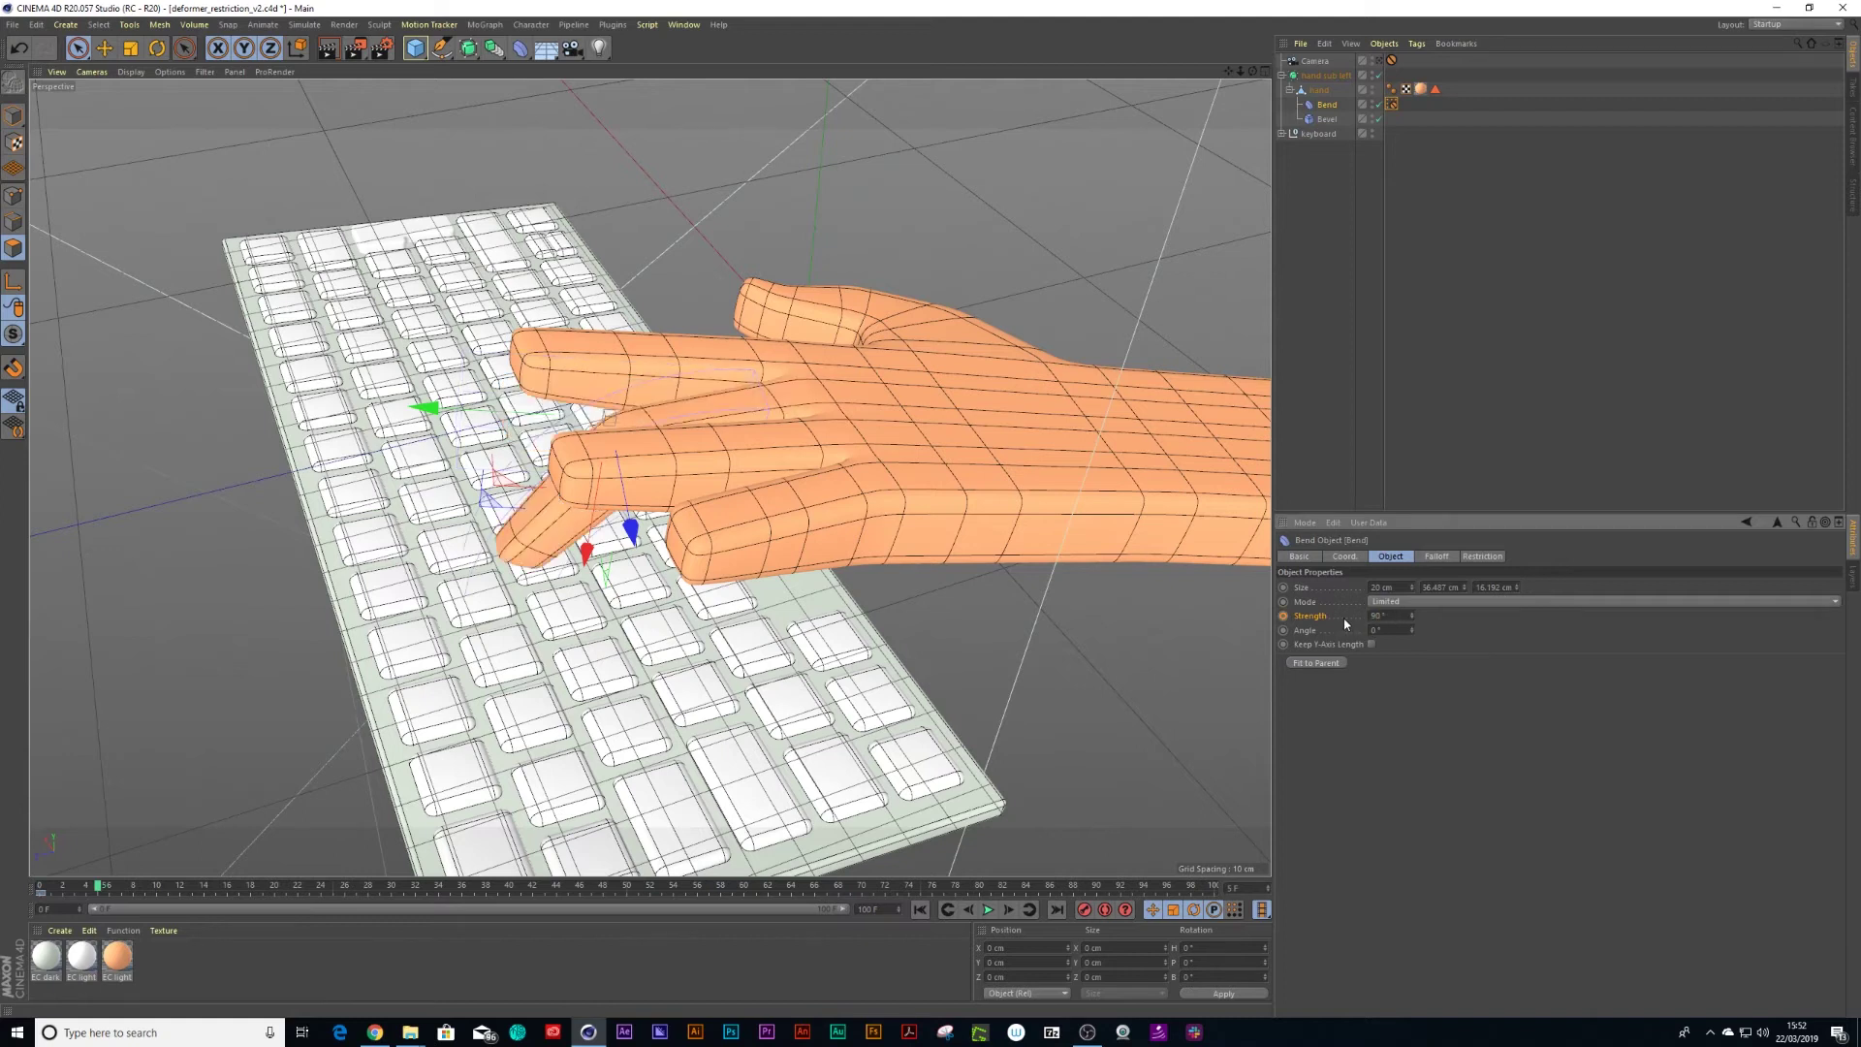
left_click(1284, 616)
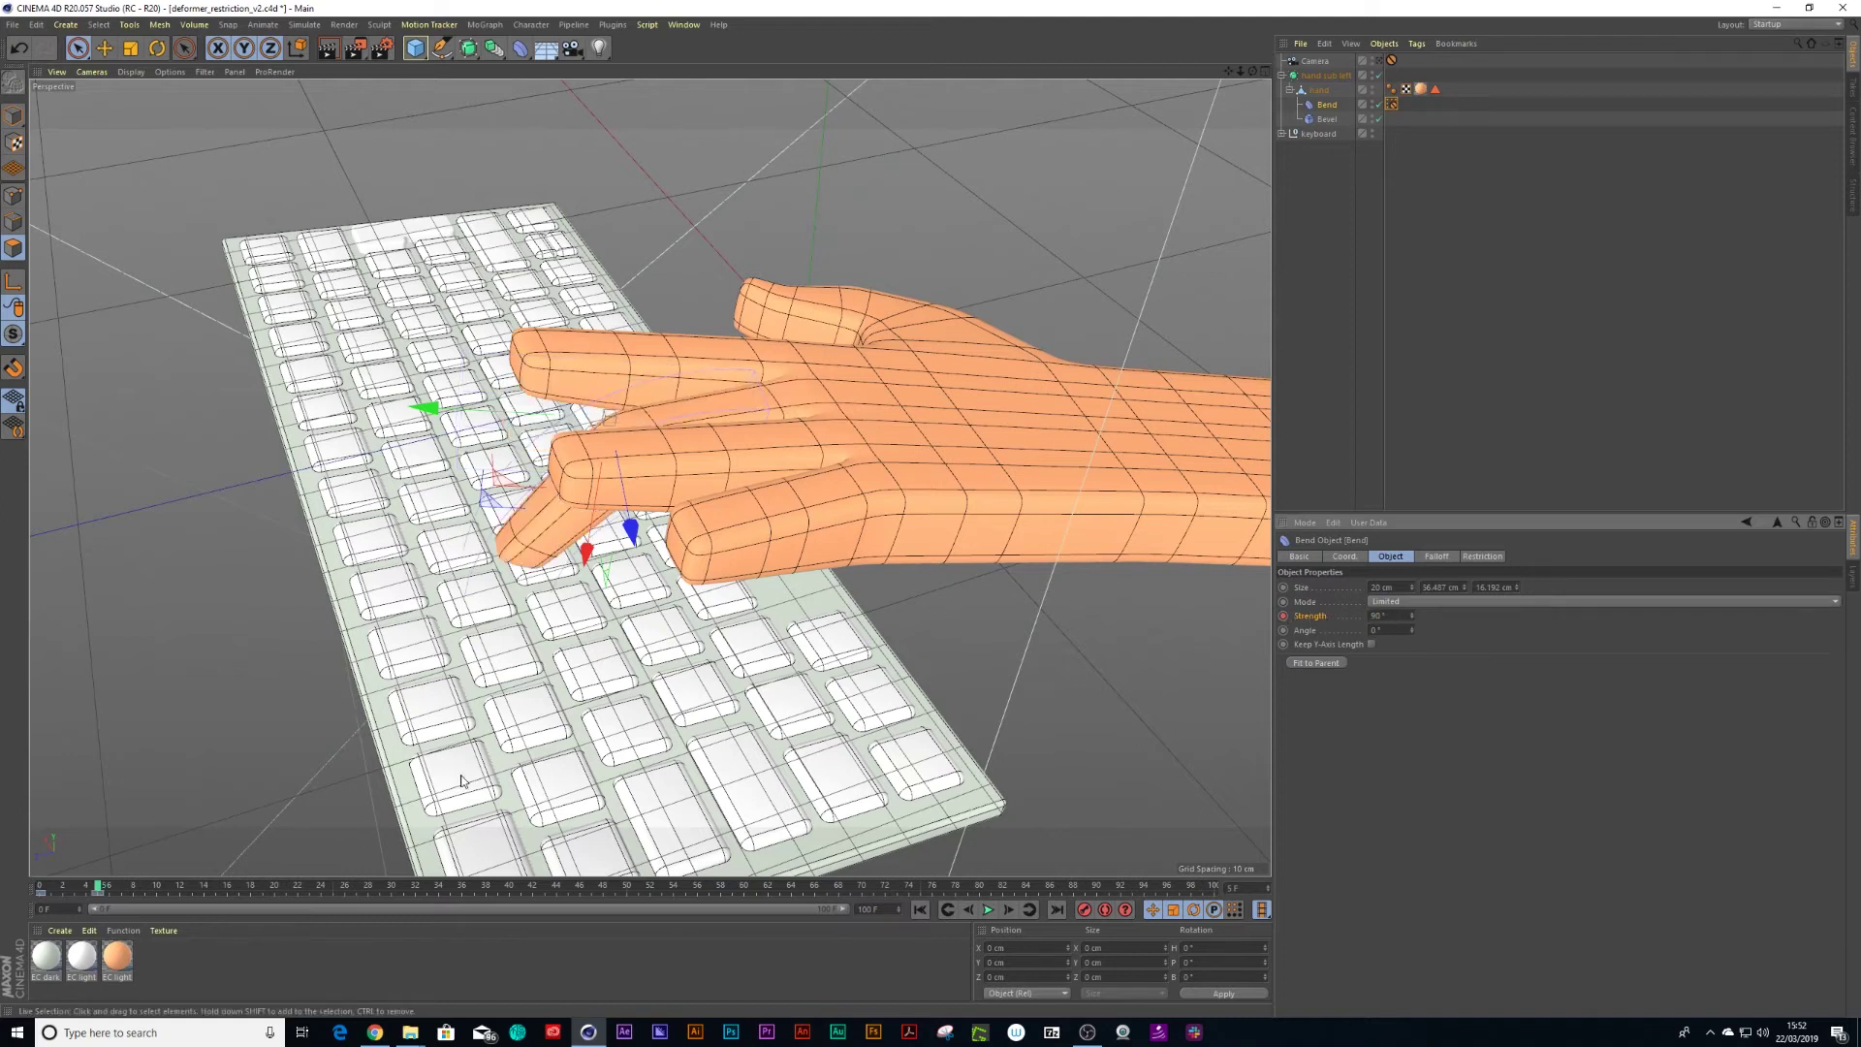
Keyframe Strength back to 0° on frame 10 and scrub to preview the tap.
left_click_drag(105, 887, 156, 886)
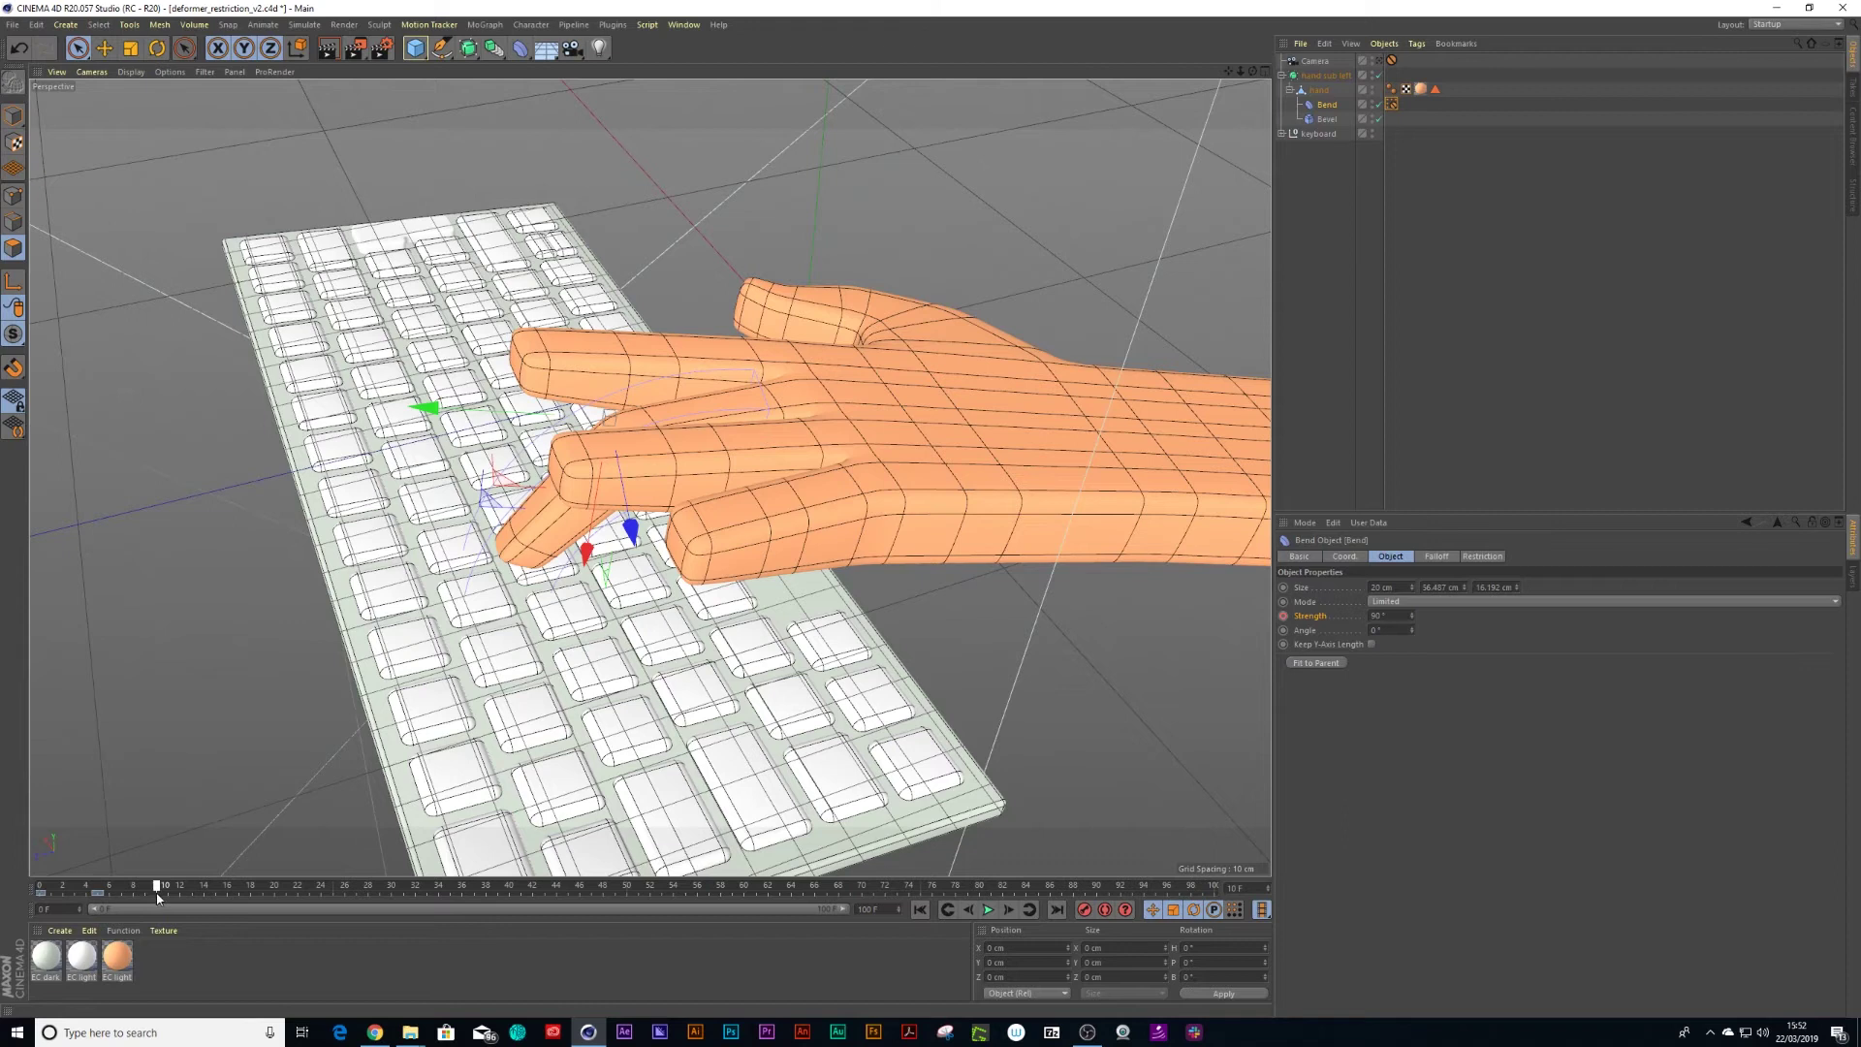
left_click(1380, 617)
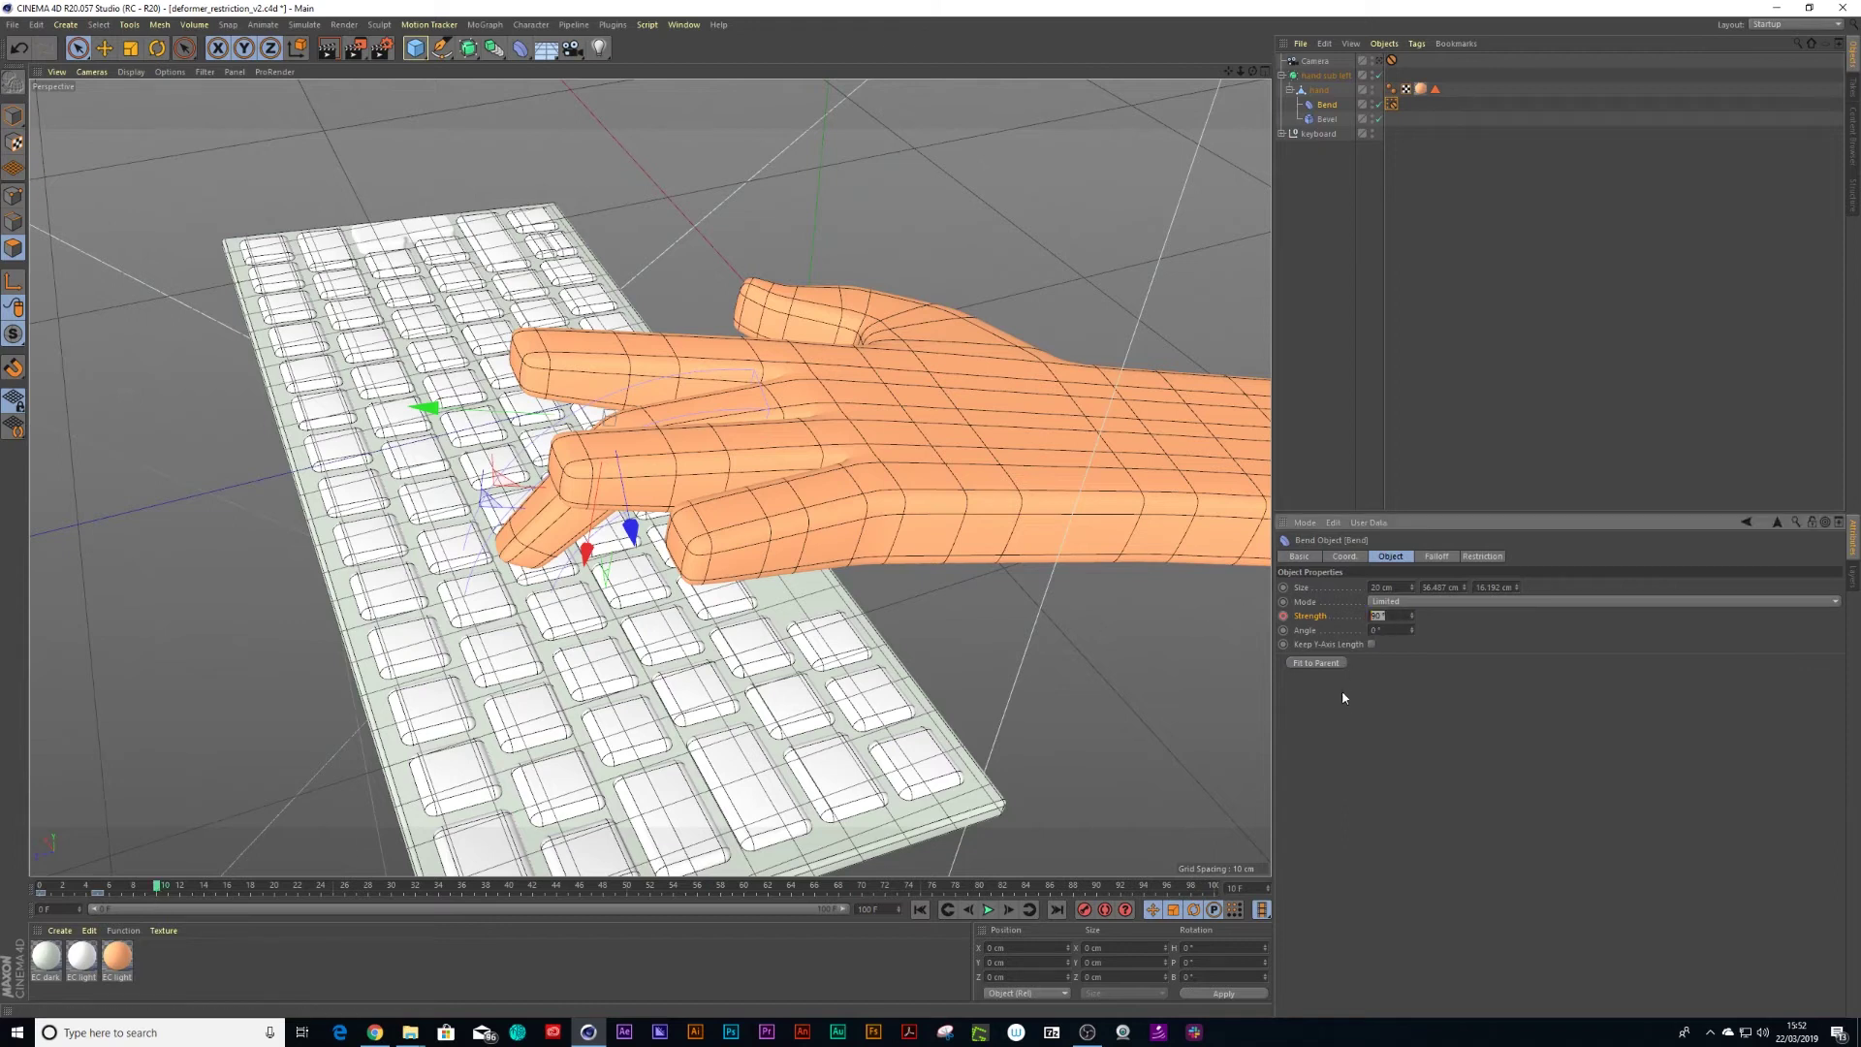
type("0")
key("Return")
left_click(1283, 616)
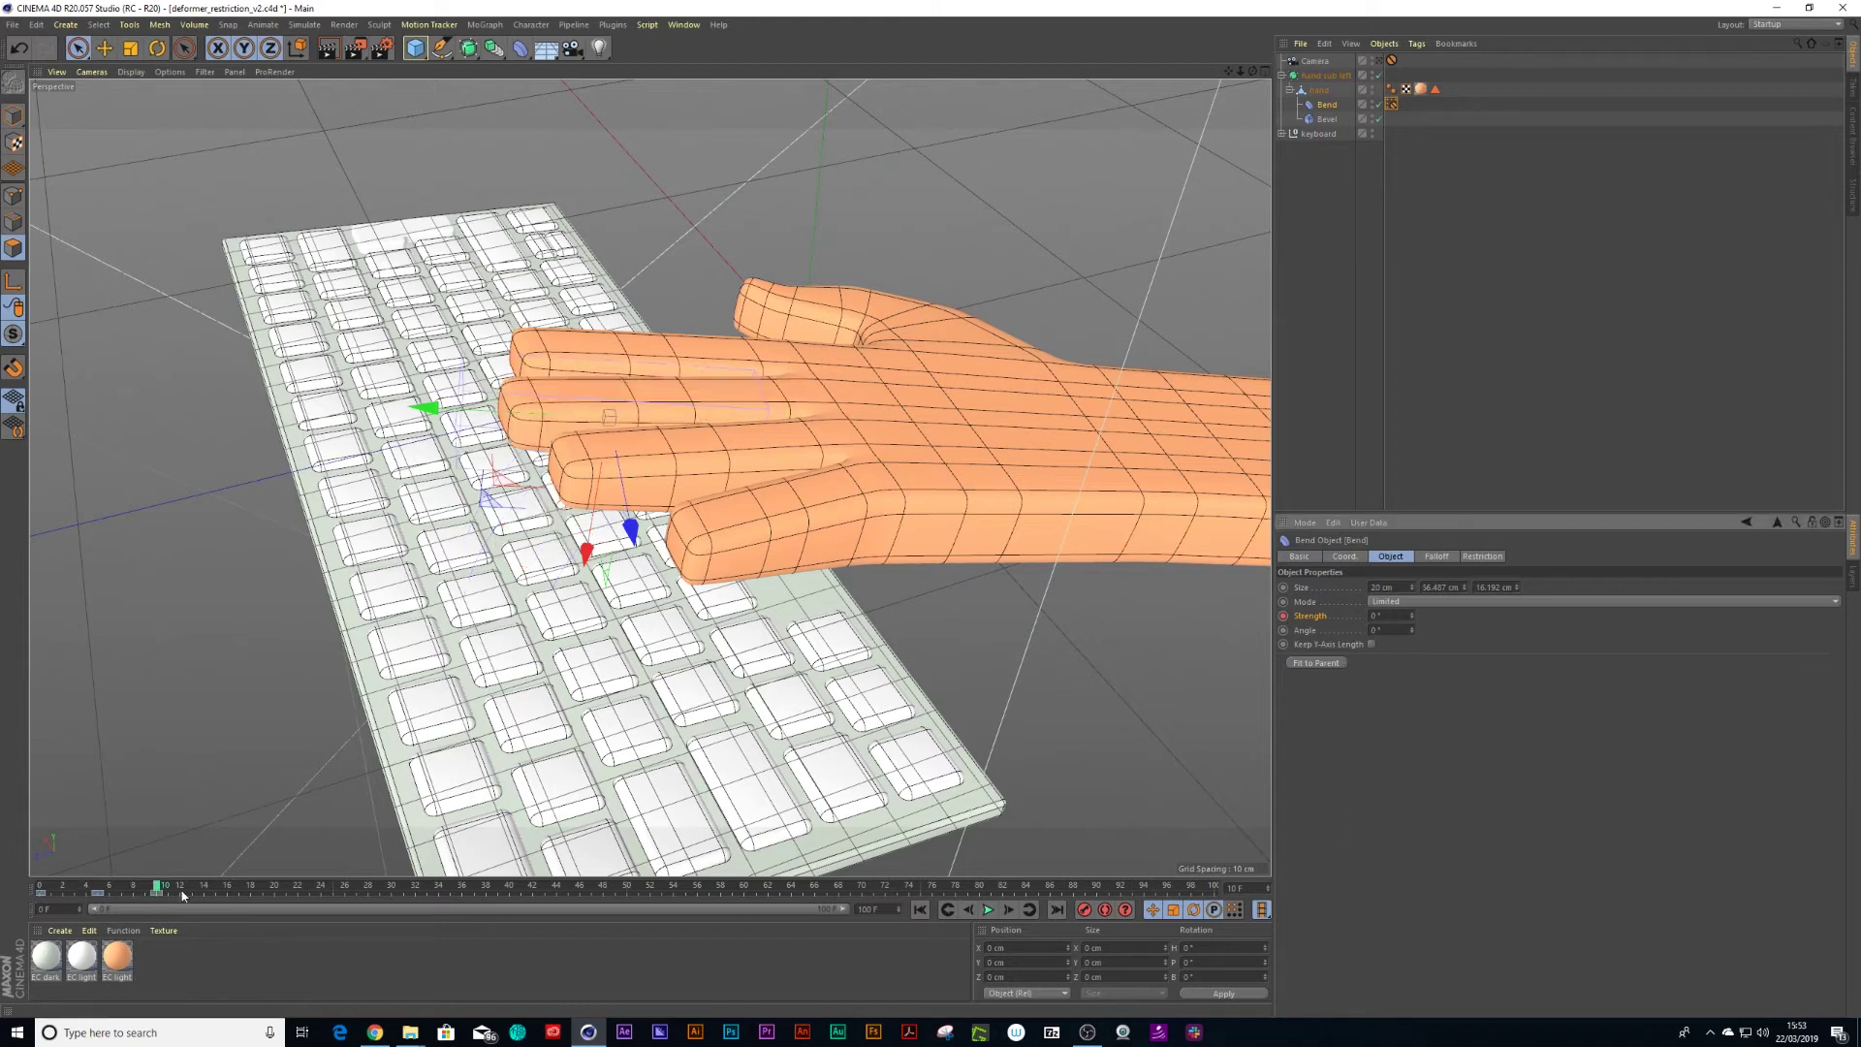
left_click_drag(182, 893, 140, 901)
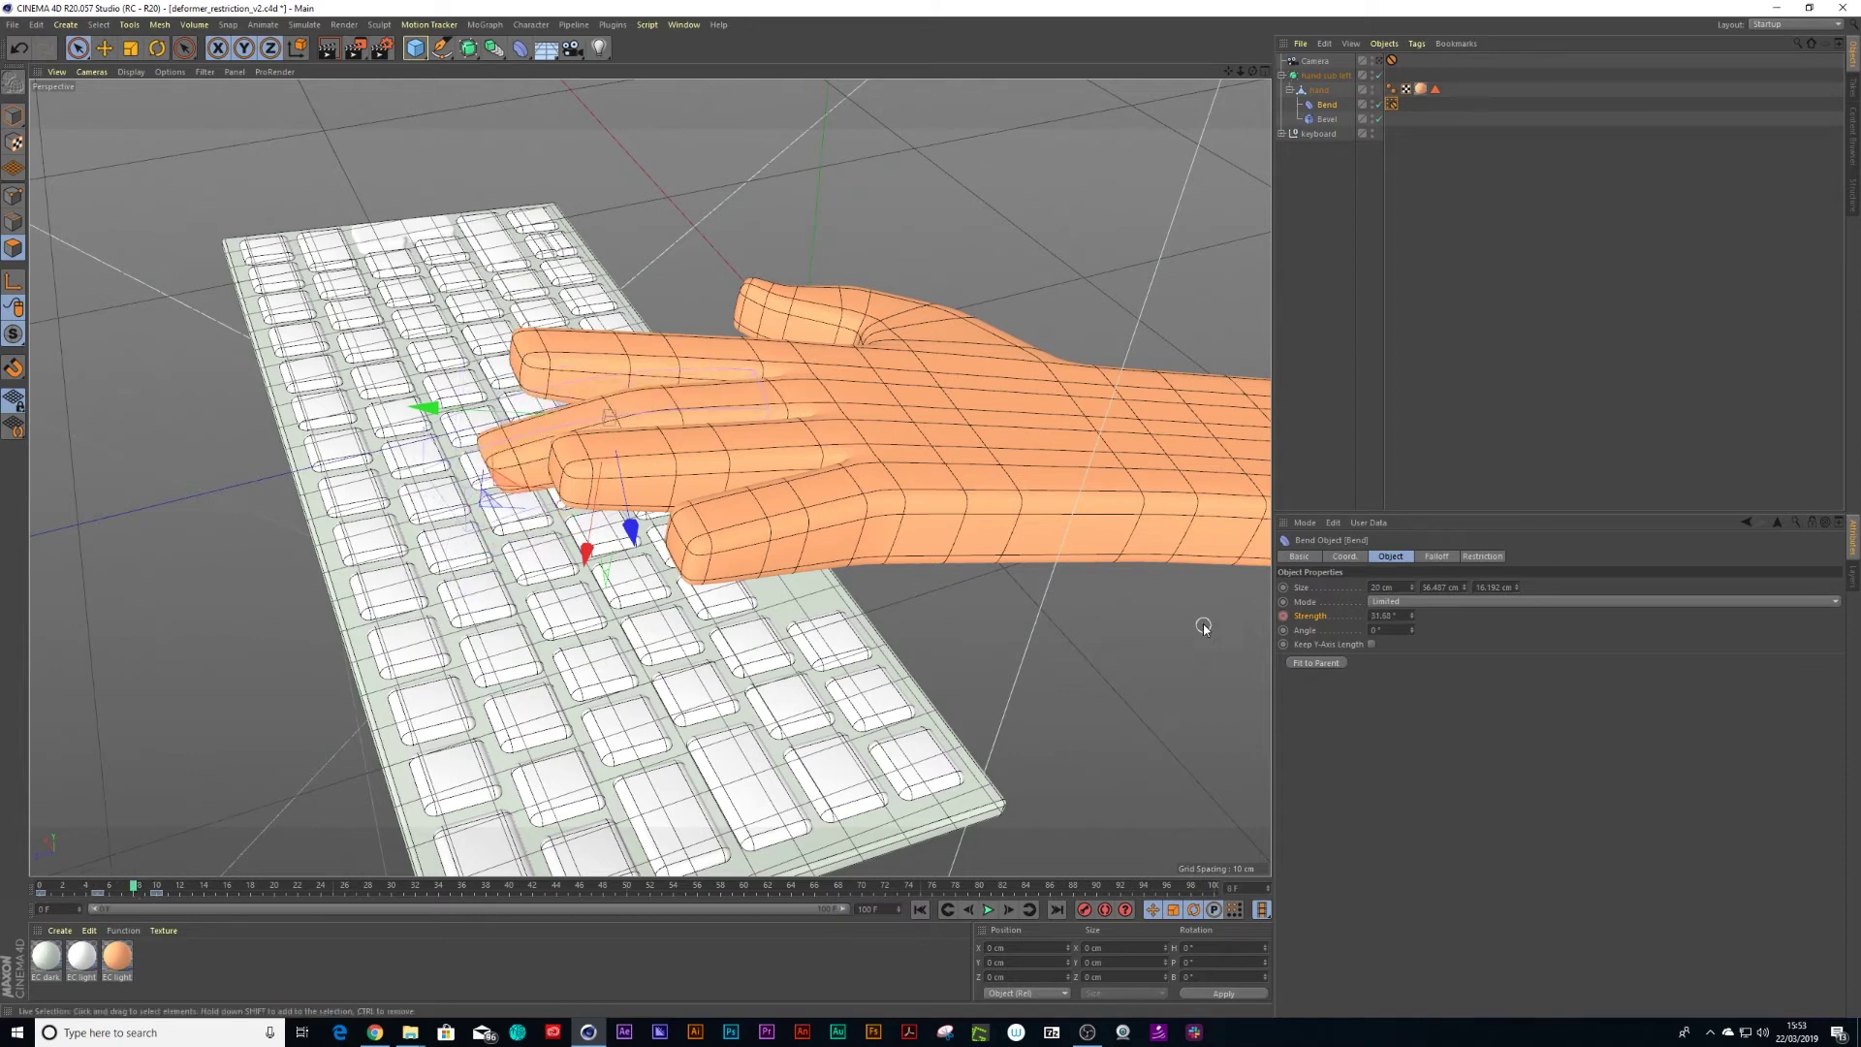
Show the Strength animation F-curve window.
right_click(1283, 615)
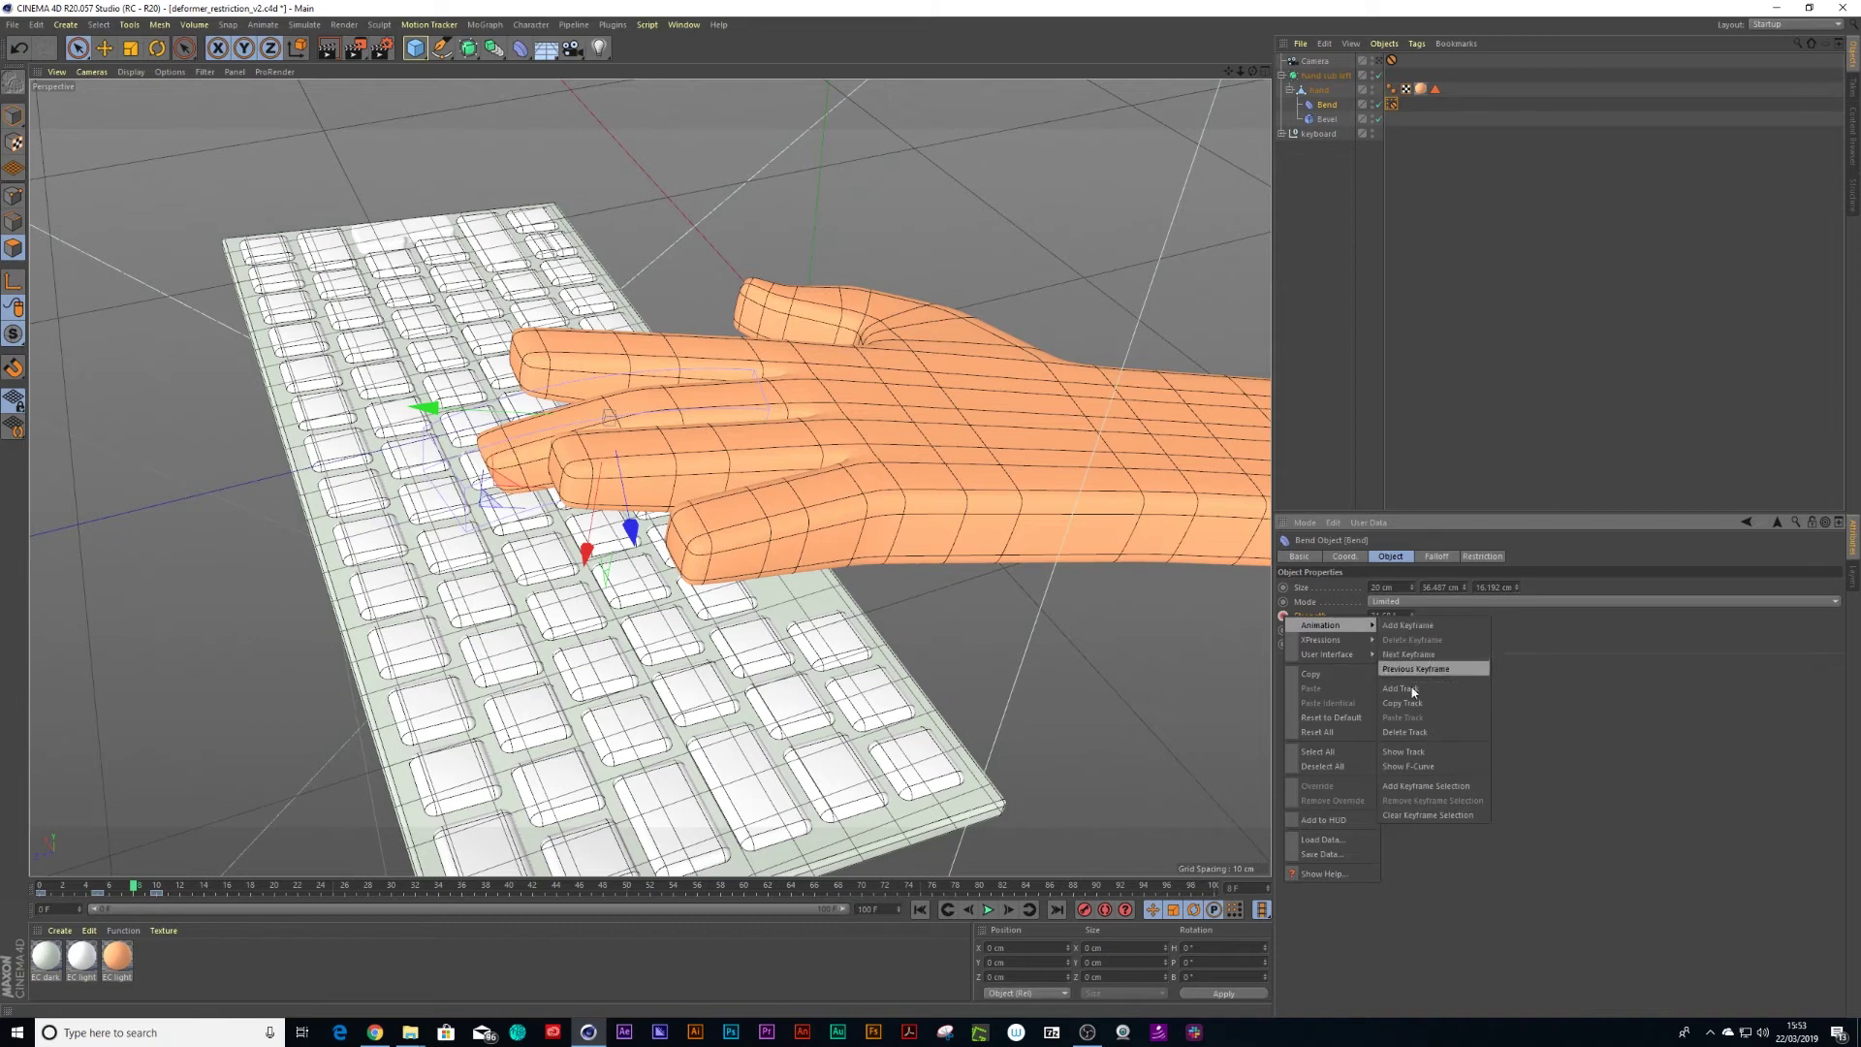
left_click(1410, 766)
left_click_drag(1323, 620, 449, 312)
Set the Strength track's After behaviour to Offset Repeat and inspect the curve.
left_click(310, 398)
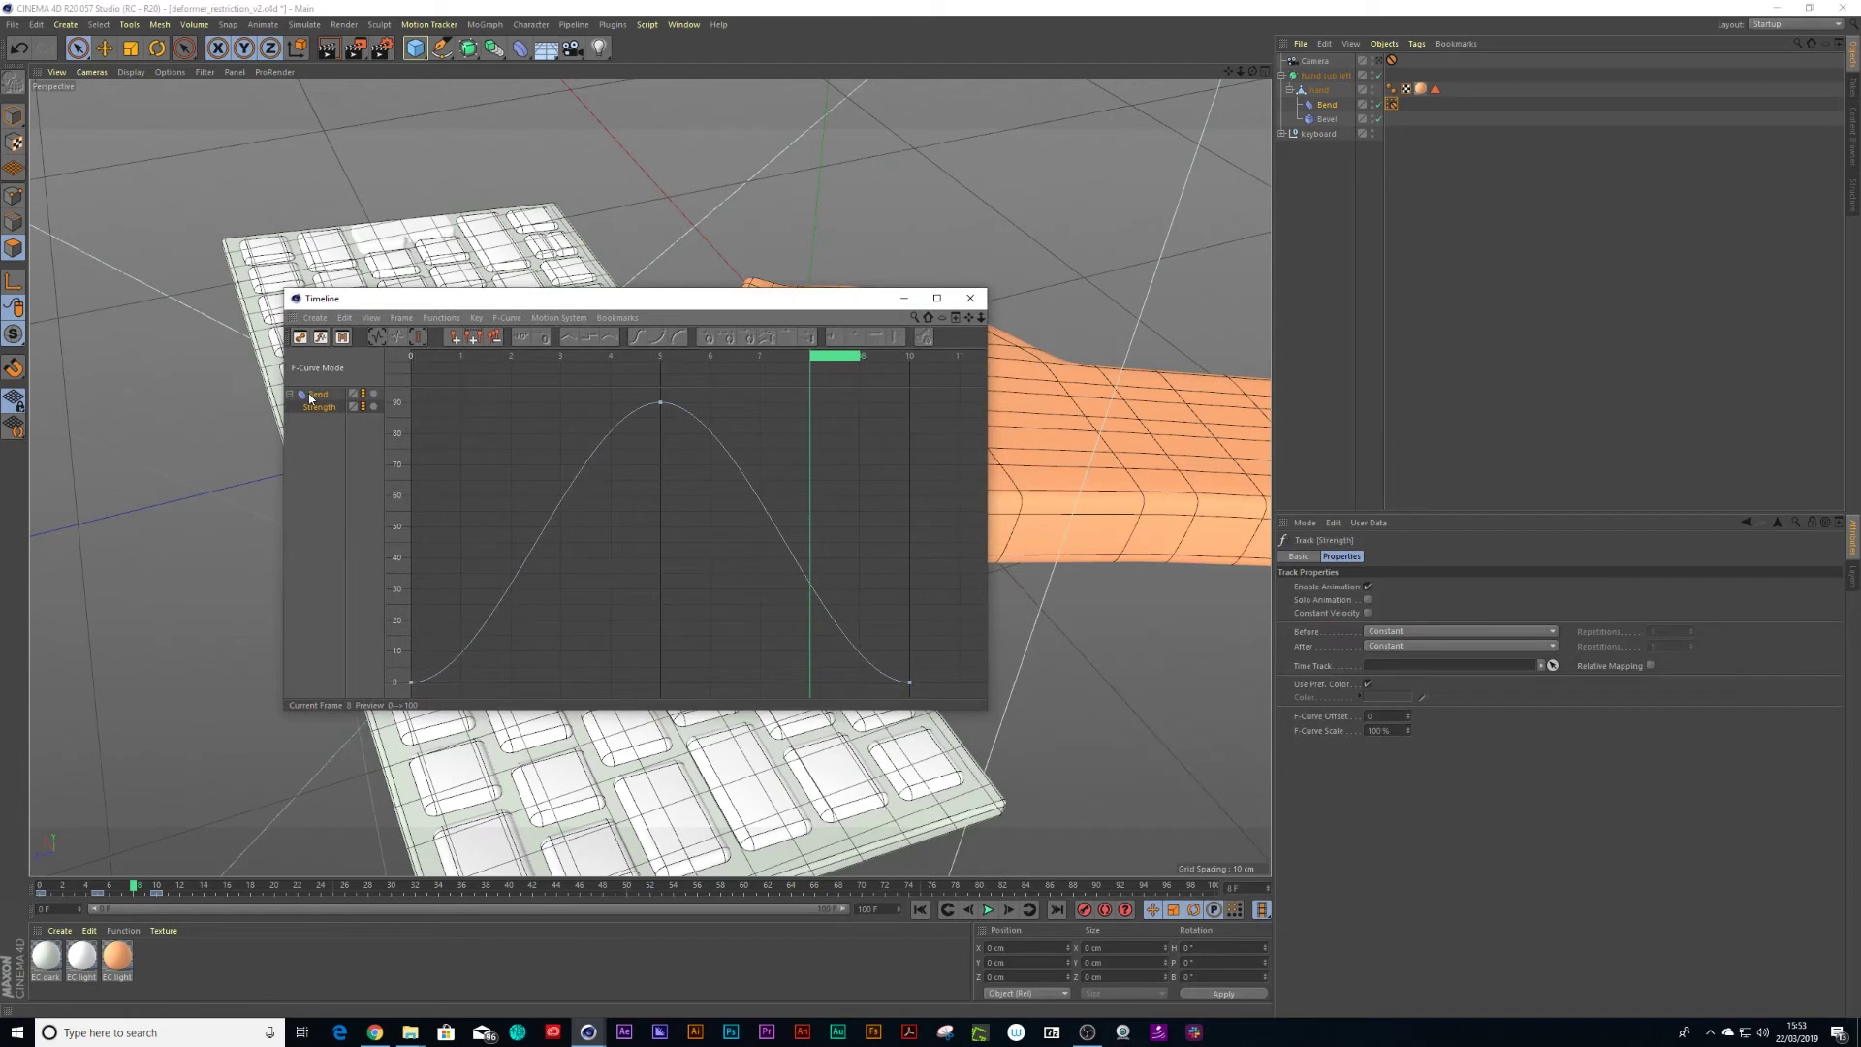
left_click(1403, 646)
left_click(1406, 722)
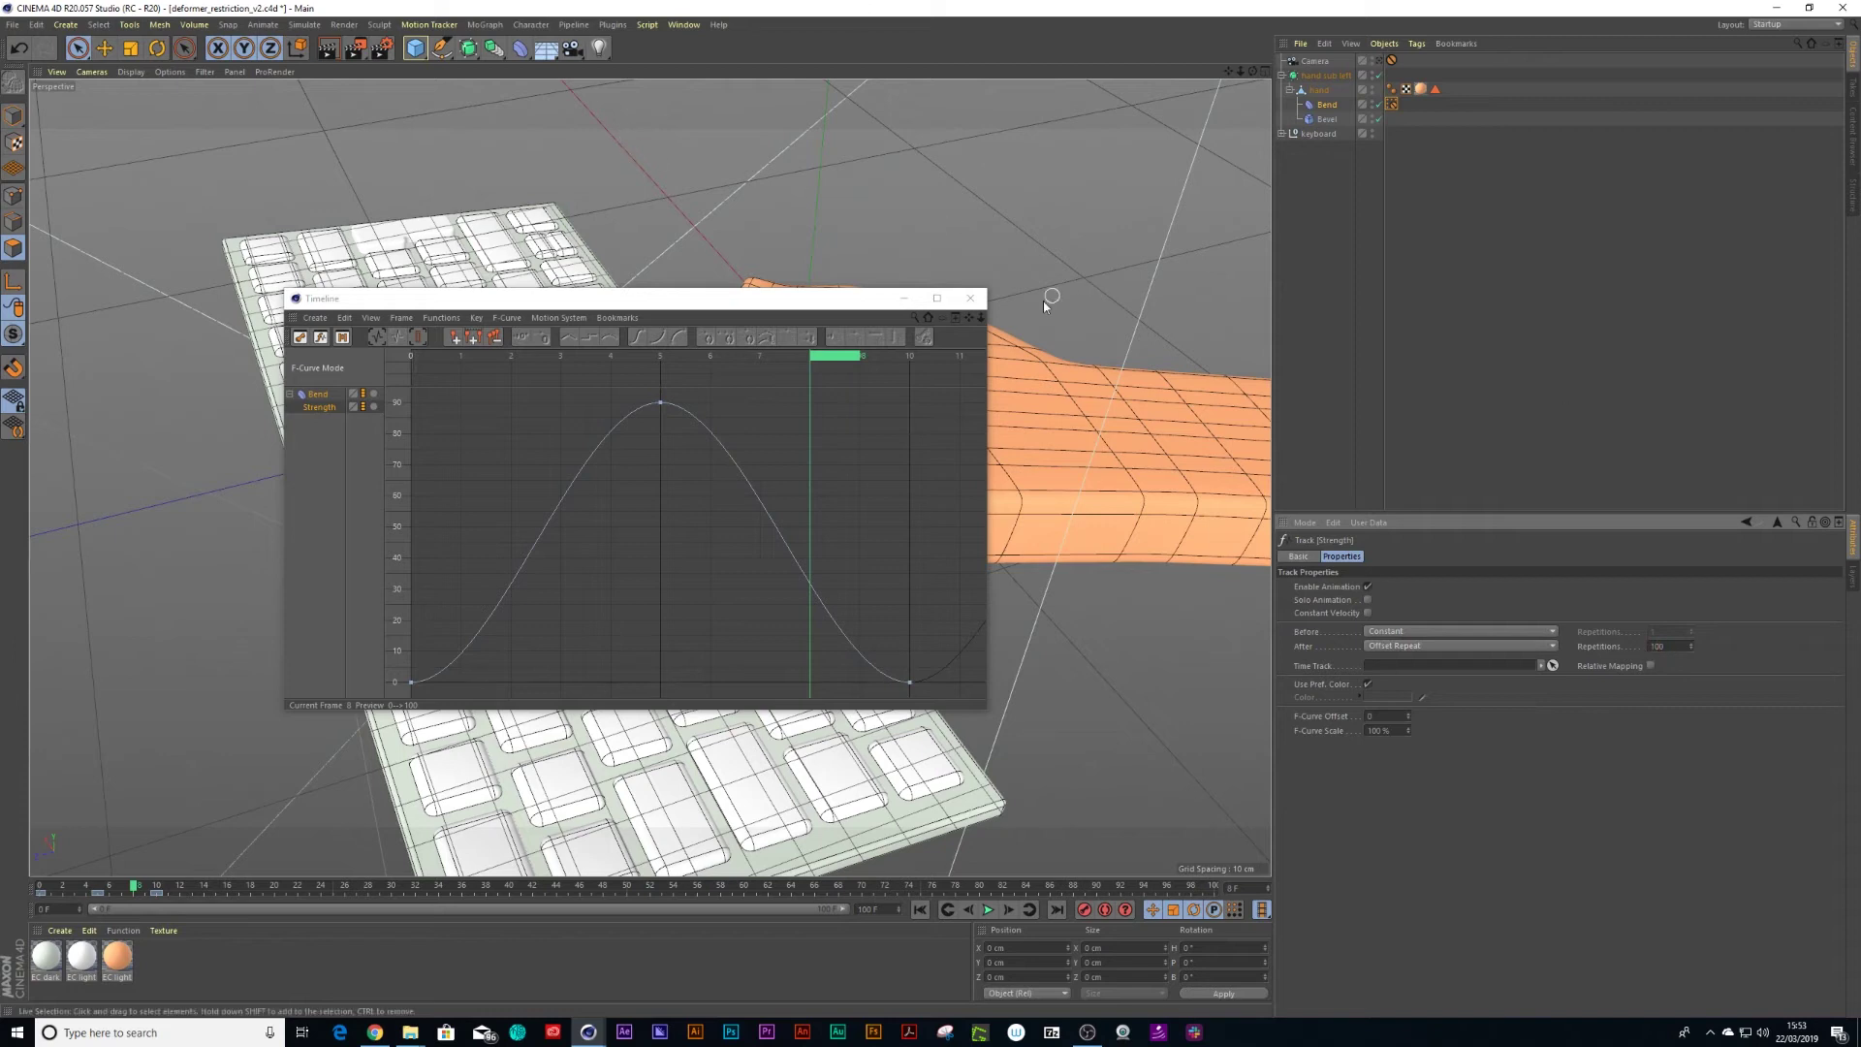
left_click(847, 449)
mouse_move(847, 449)
right_mouse_down("alt")
mouse_move(740, 513)
mouse_move(849, 481)
right_mouse_up("alt")
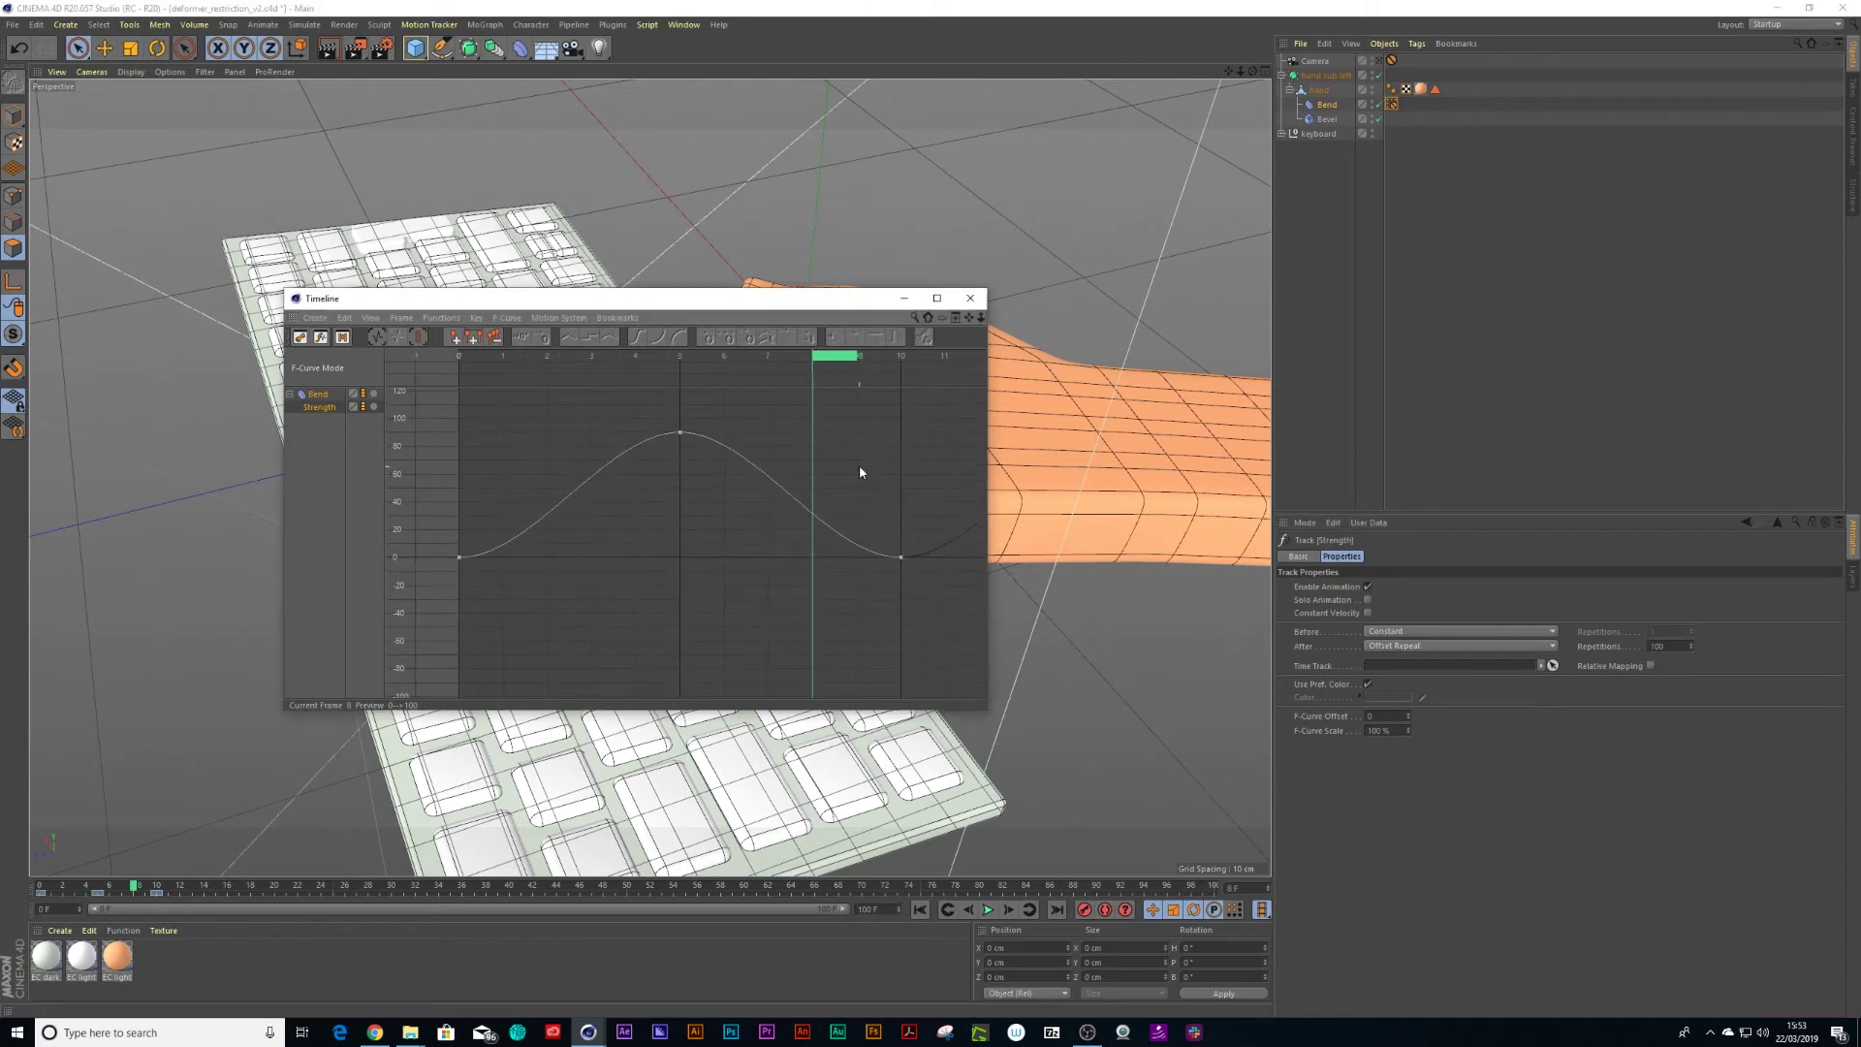
middle_click_drag(859, 472, 639, 485, "alt")
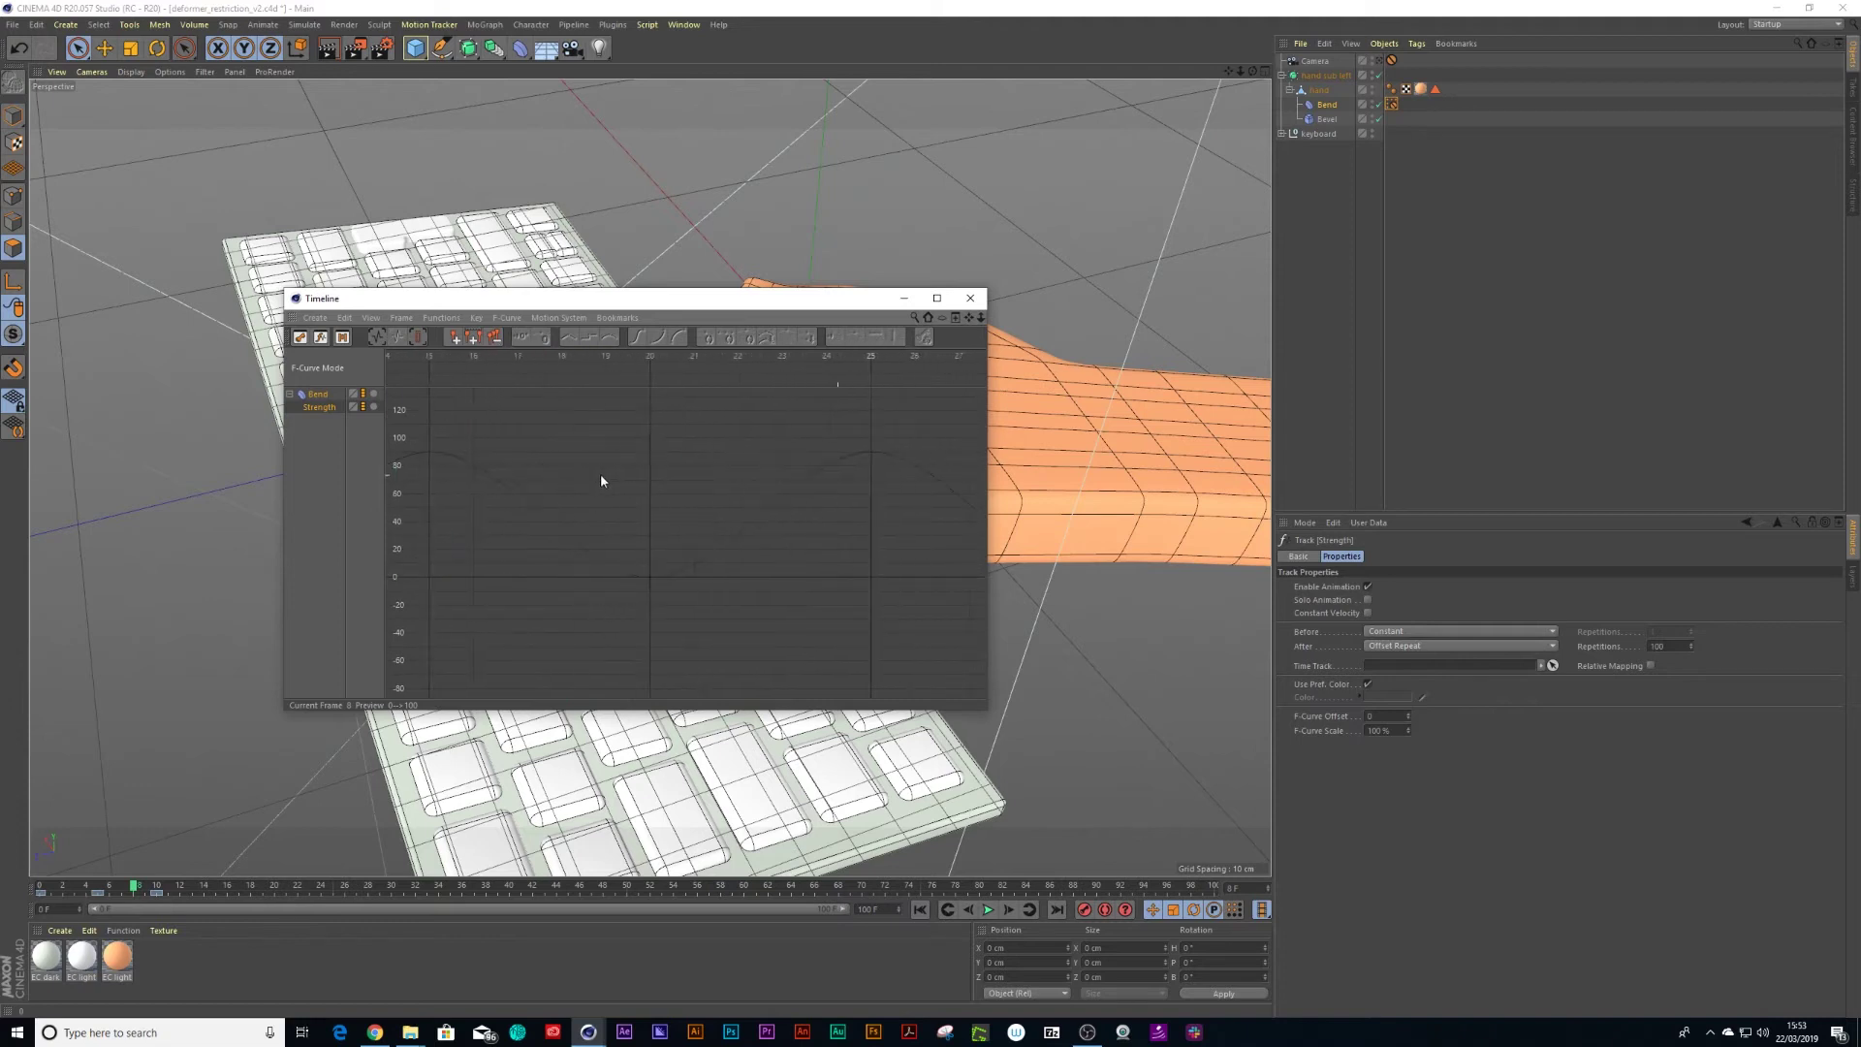
middle_click_drag(822, 477, 920, 398, "alt")
Close the curve window and play back the looping finger tap.
key("shift+F3")
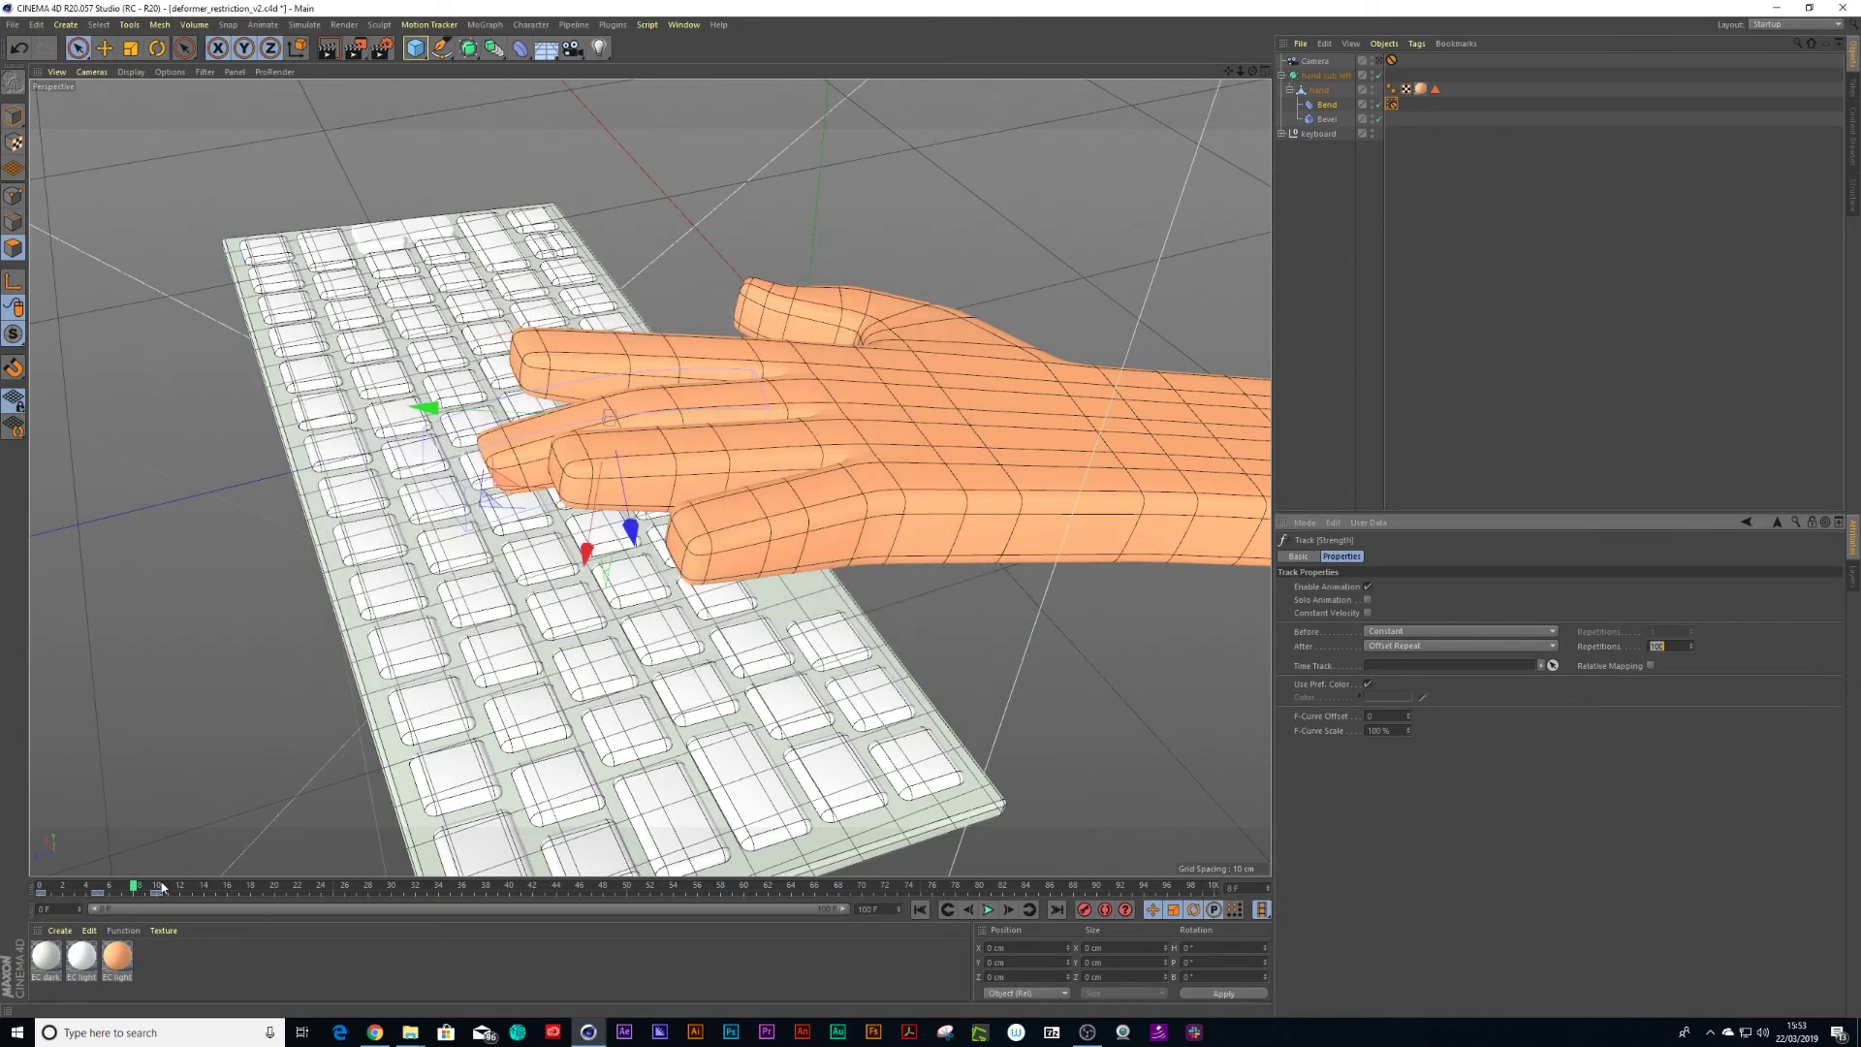
key("F8")
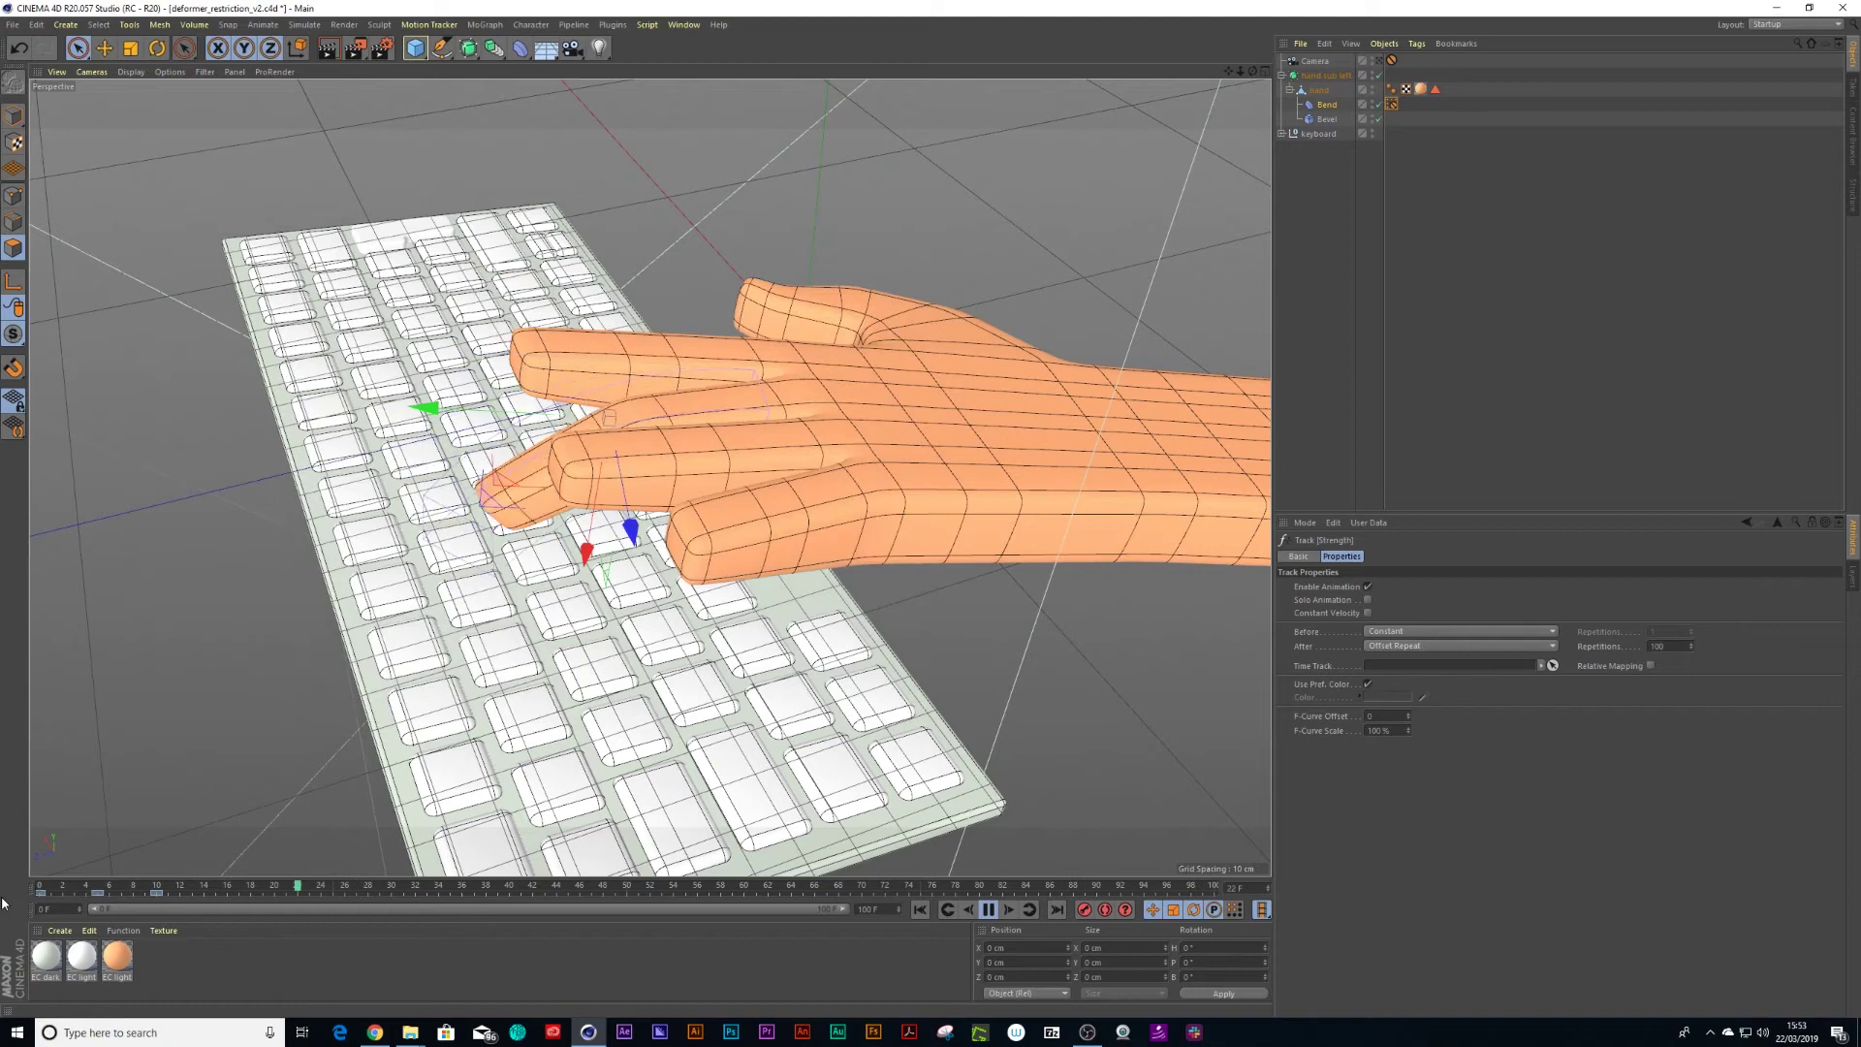
left_click(988, 911)
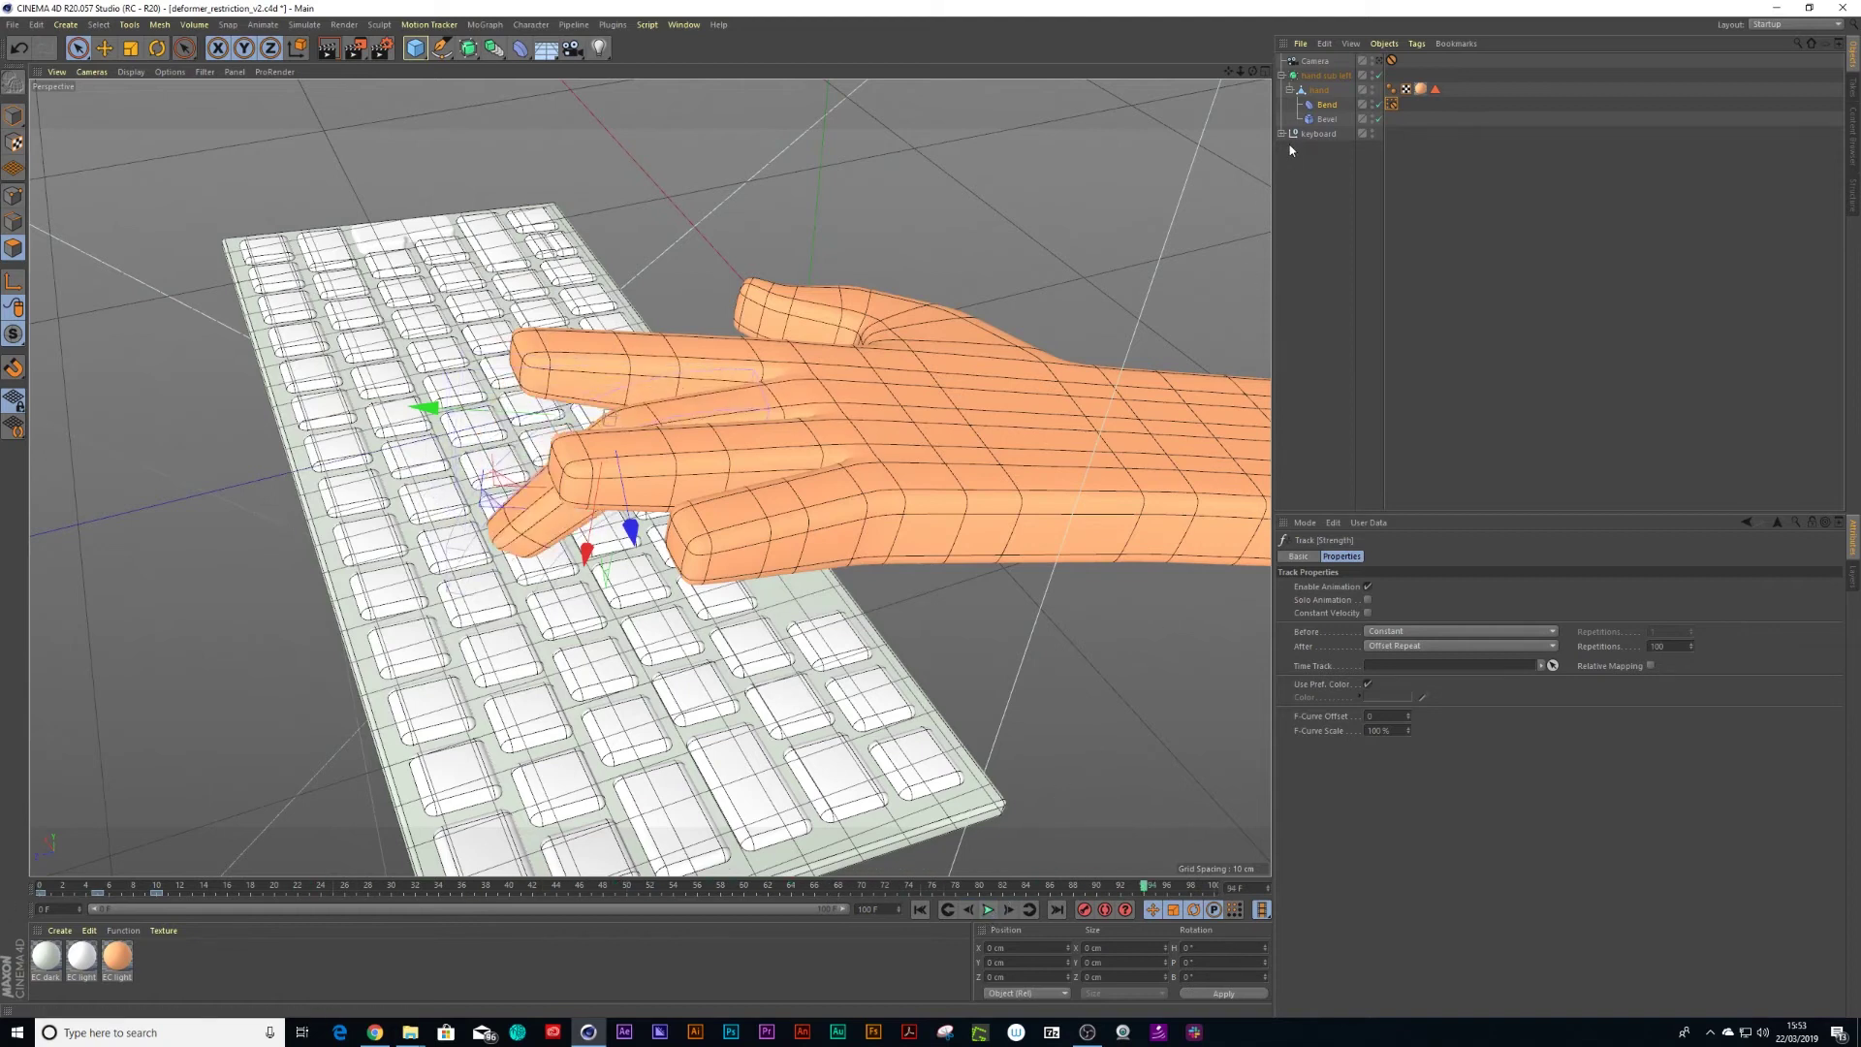
Rename the Bend deformer to 'middle finger'.
left_click(1329, 105)
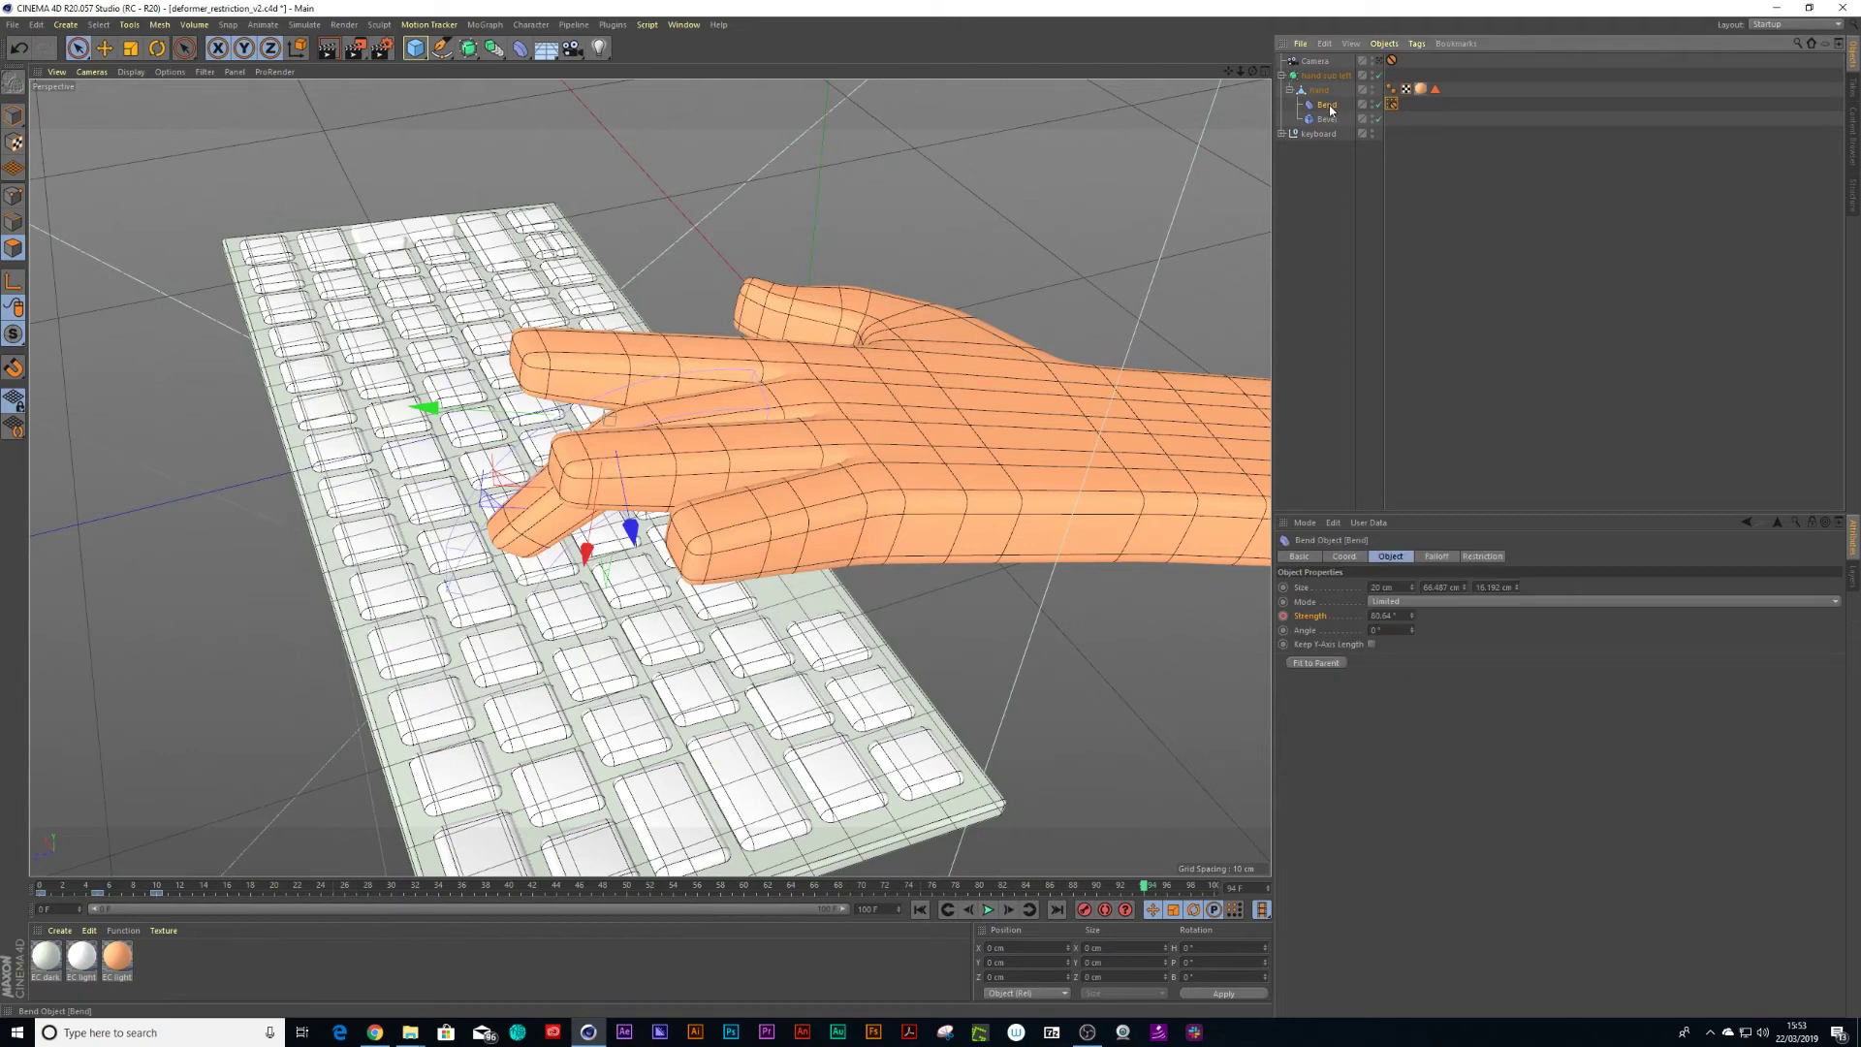
double_click(1328, 105)
type("midd")
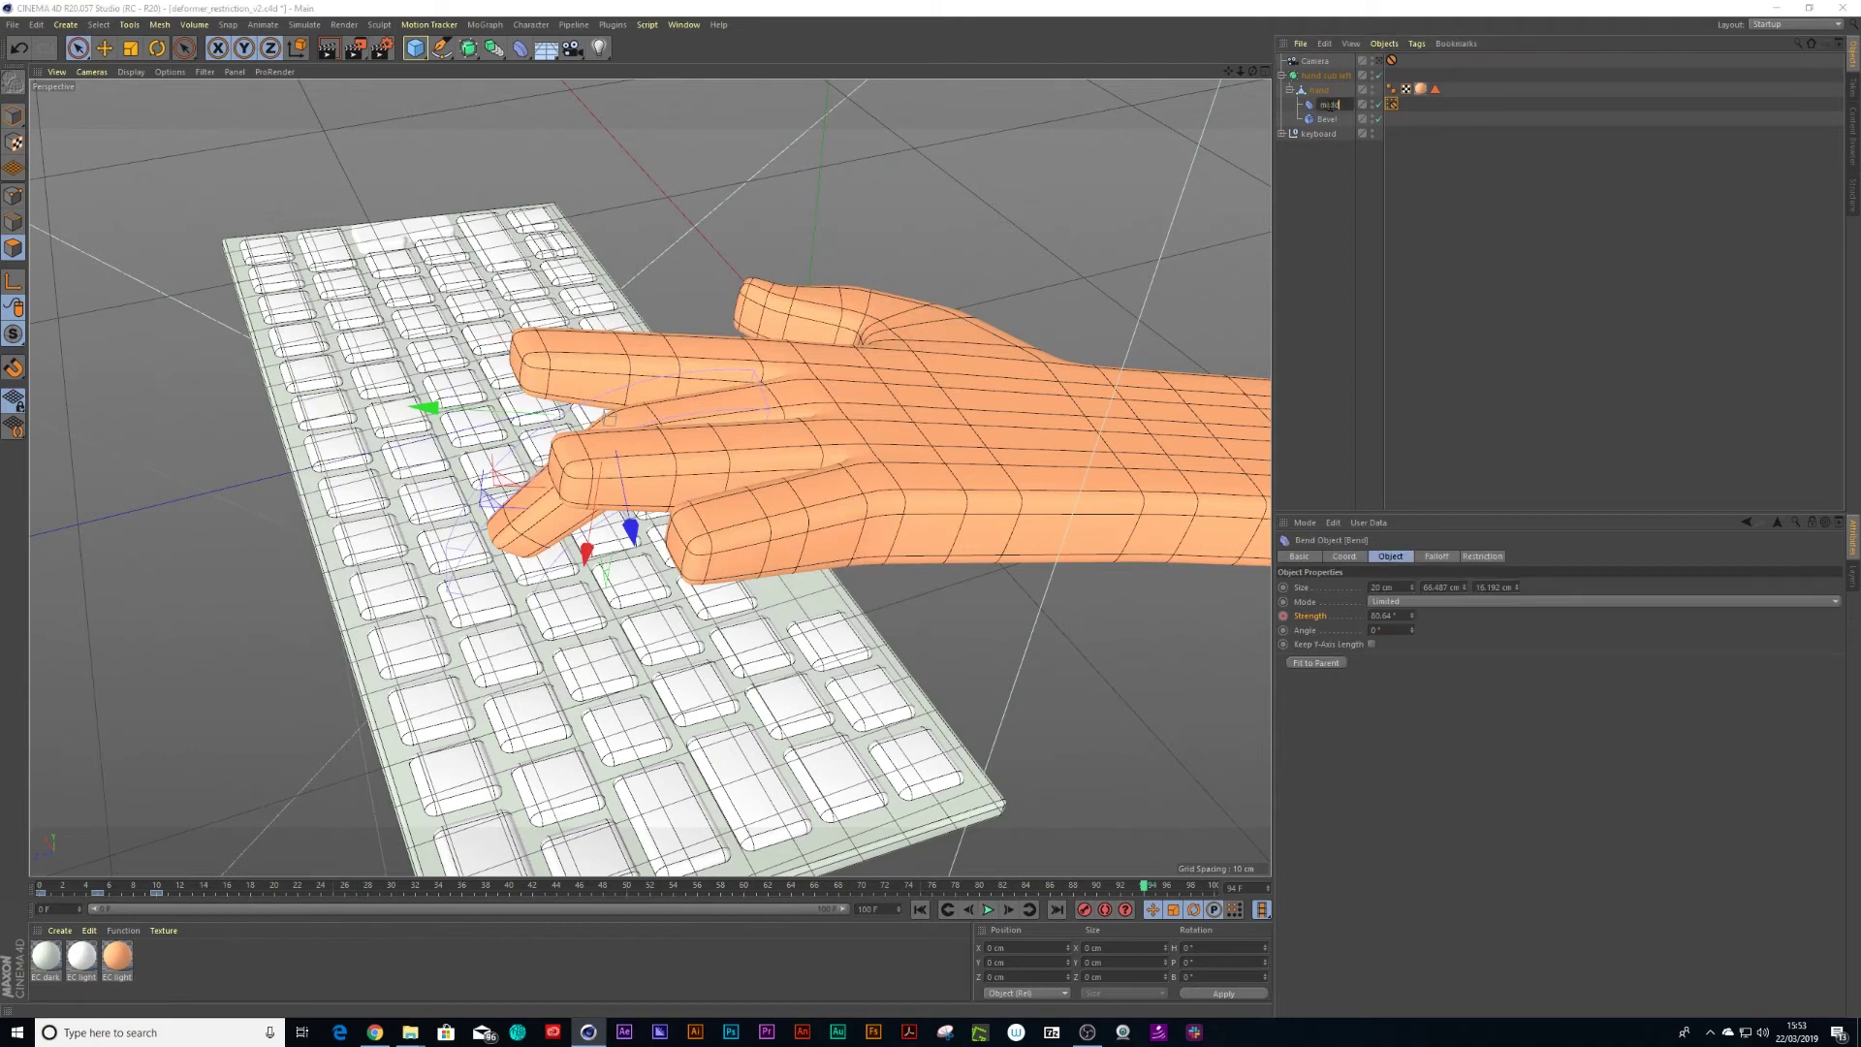
type("le finger")
key("Return")
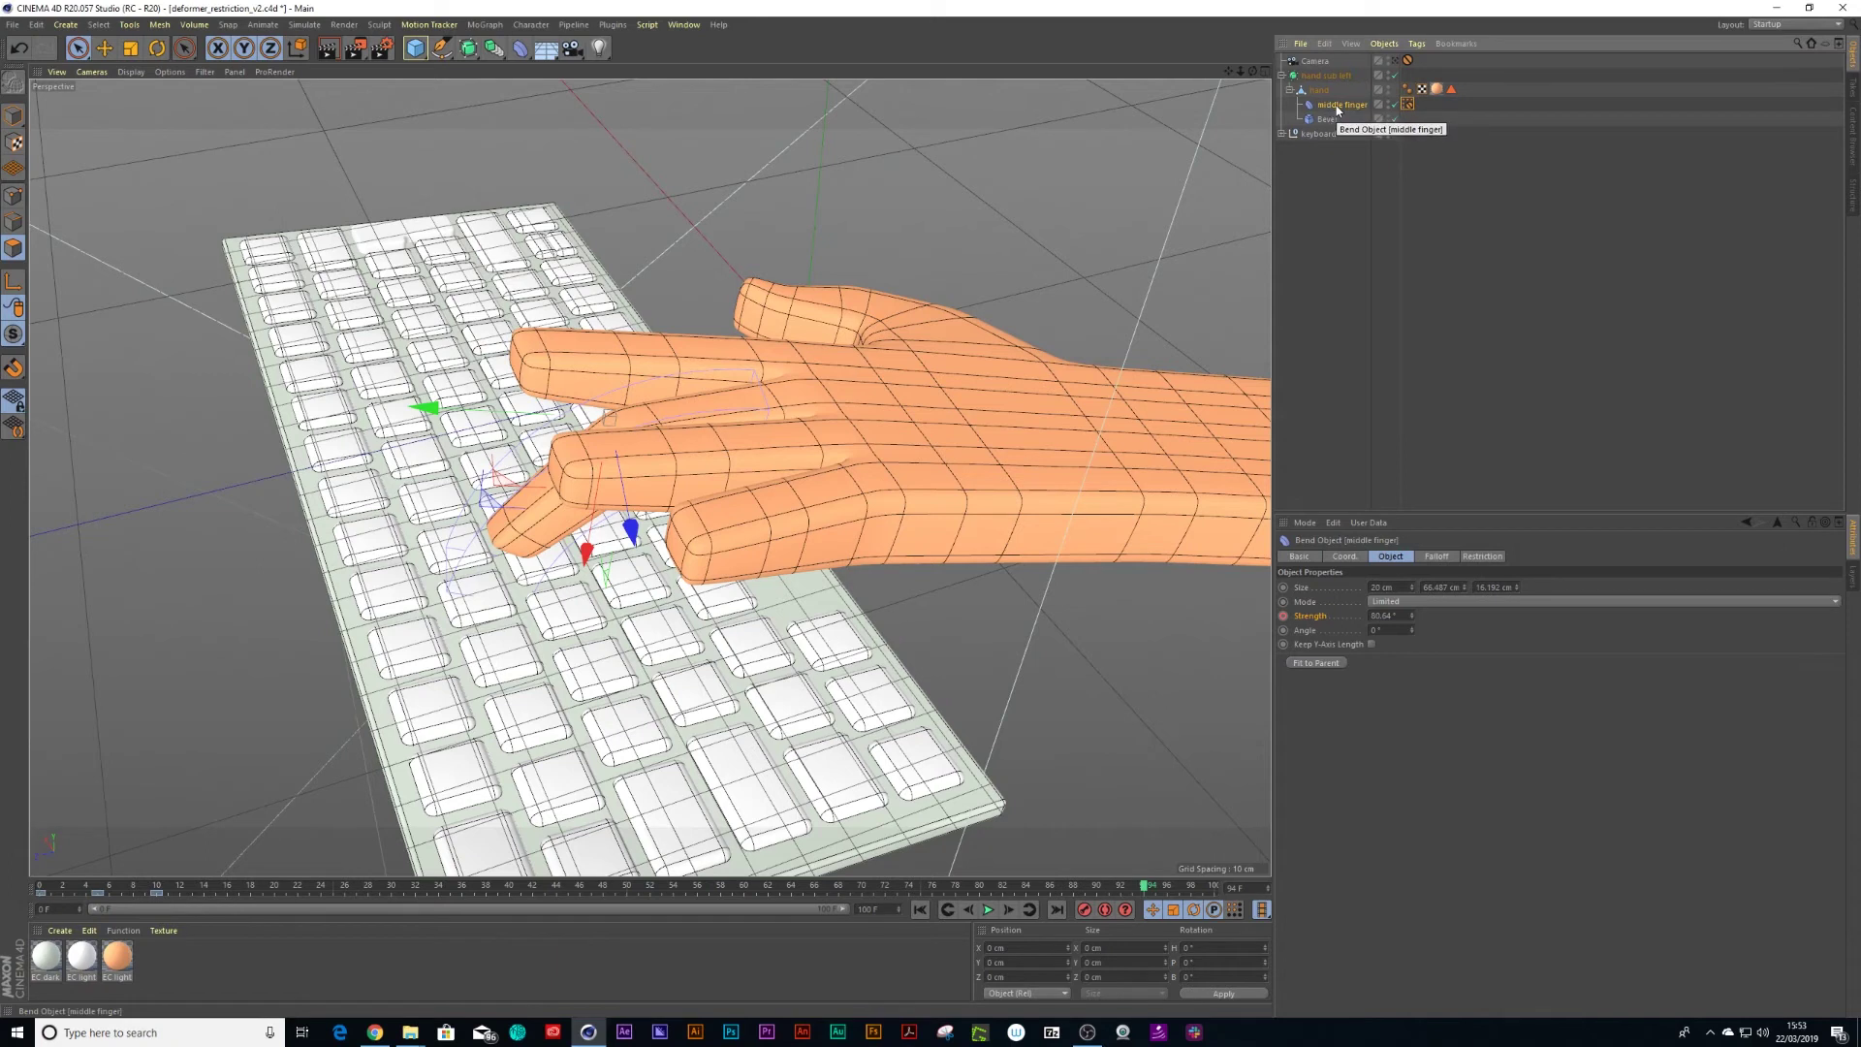
Duplicate the middle finger Bend deformer and name the copy 'other finger'.
left_click_drag(1338, 100, 1334, 96, "ctrl")
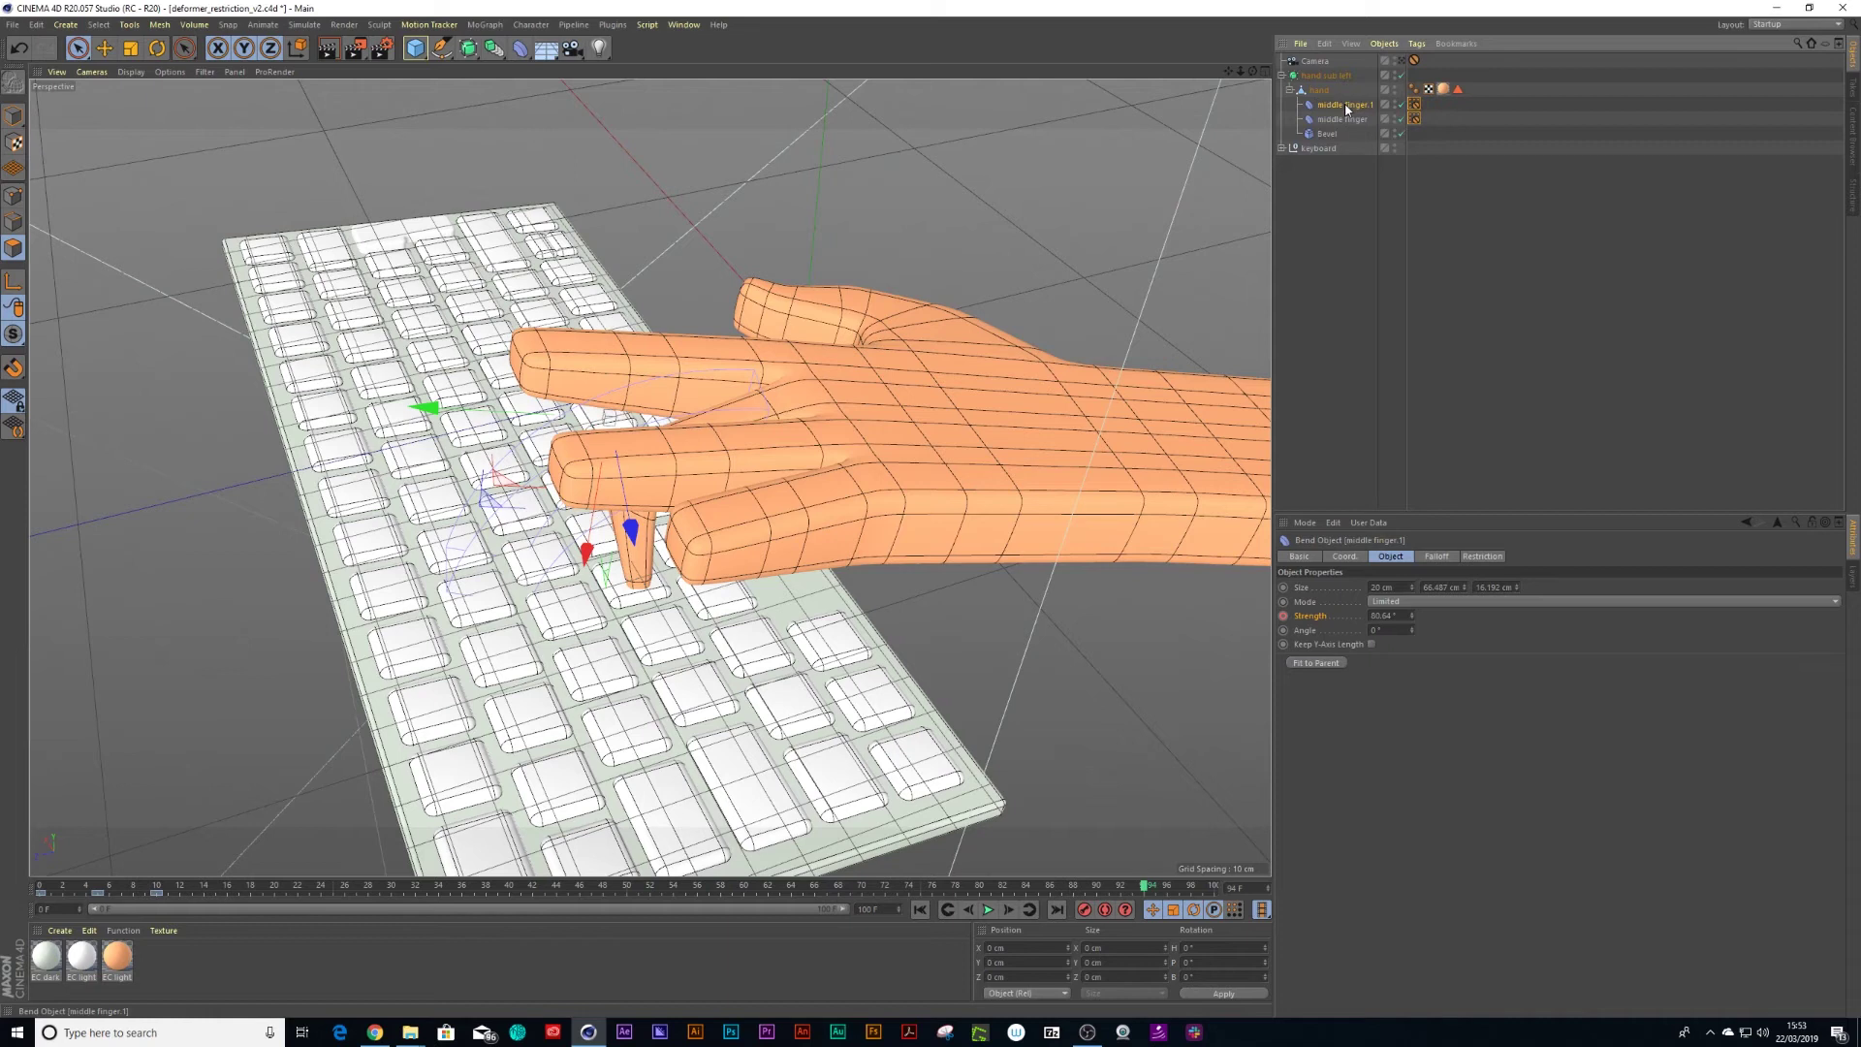
double_click(1345, 103)
type("othe")
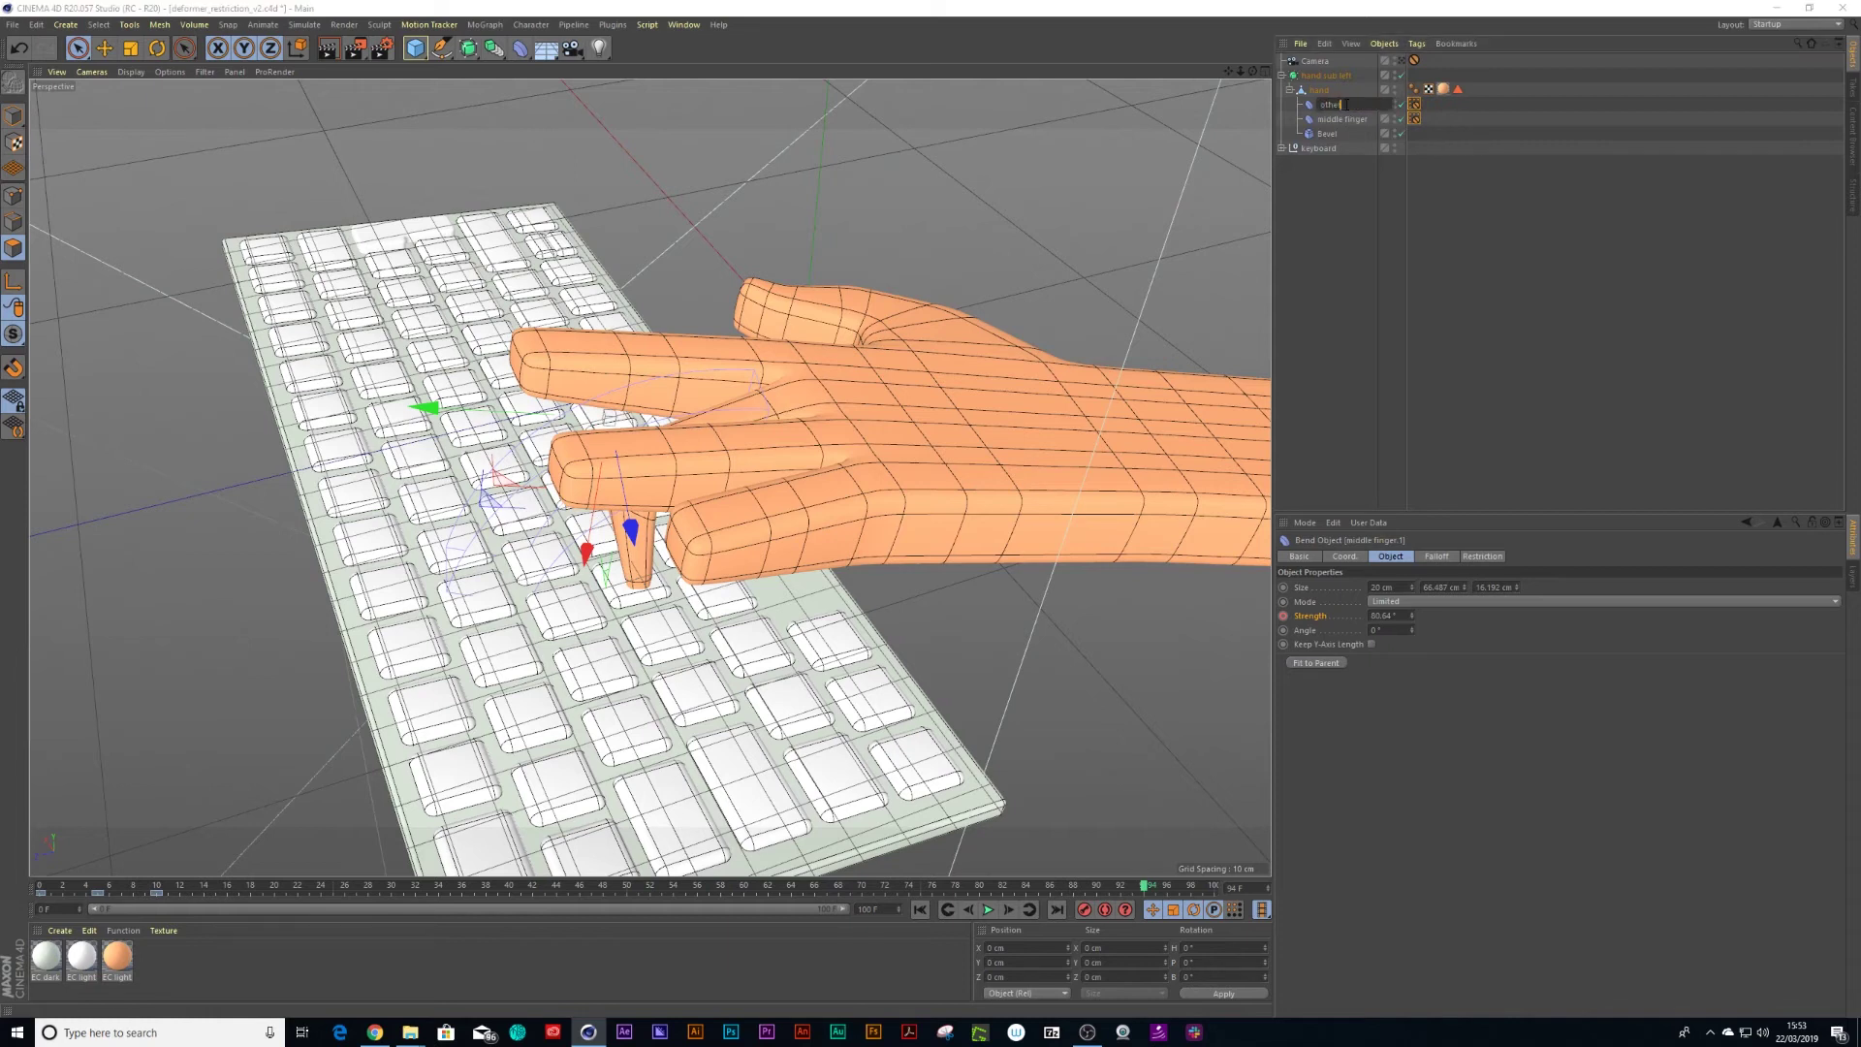
type("r finger")
key("Return")
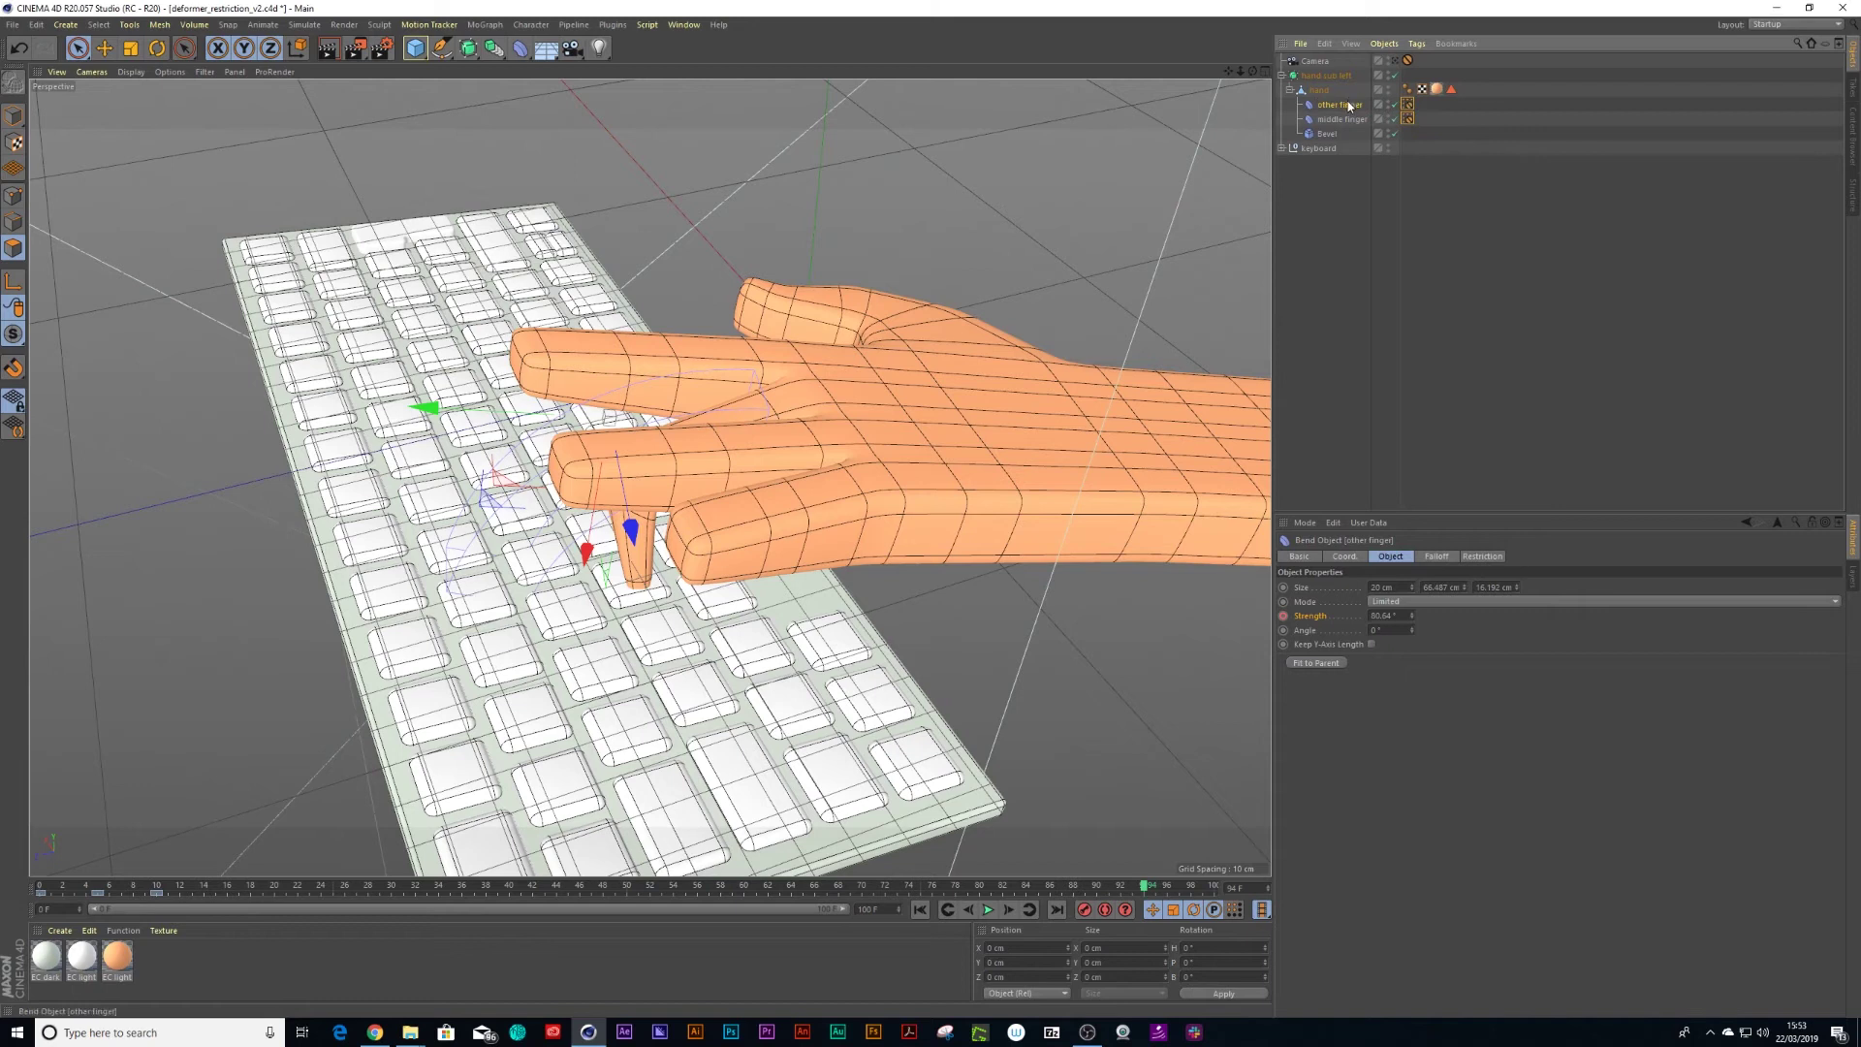
Extend the other finger bend along the neighbouring finger, then select the hand.
left_click_drag(814, 444, 933, 410, "alt")
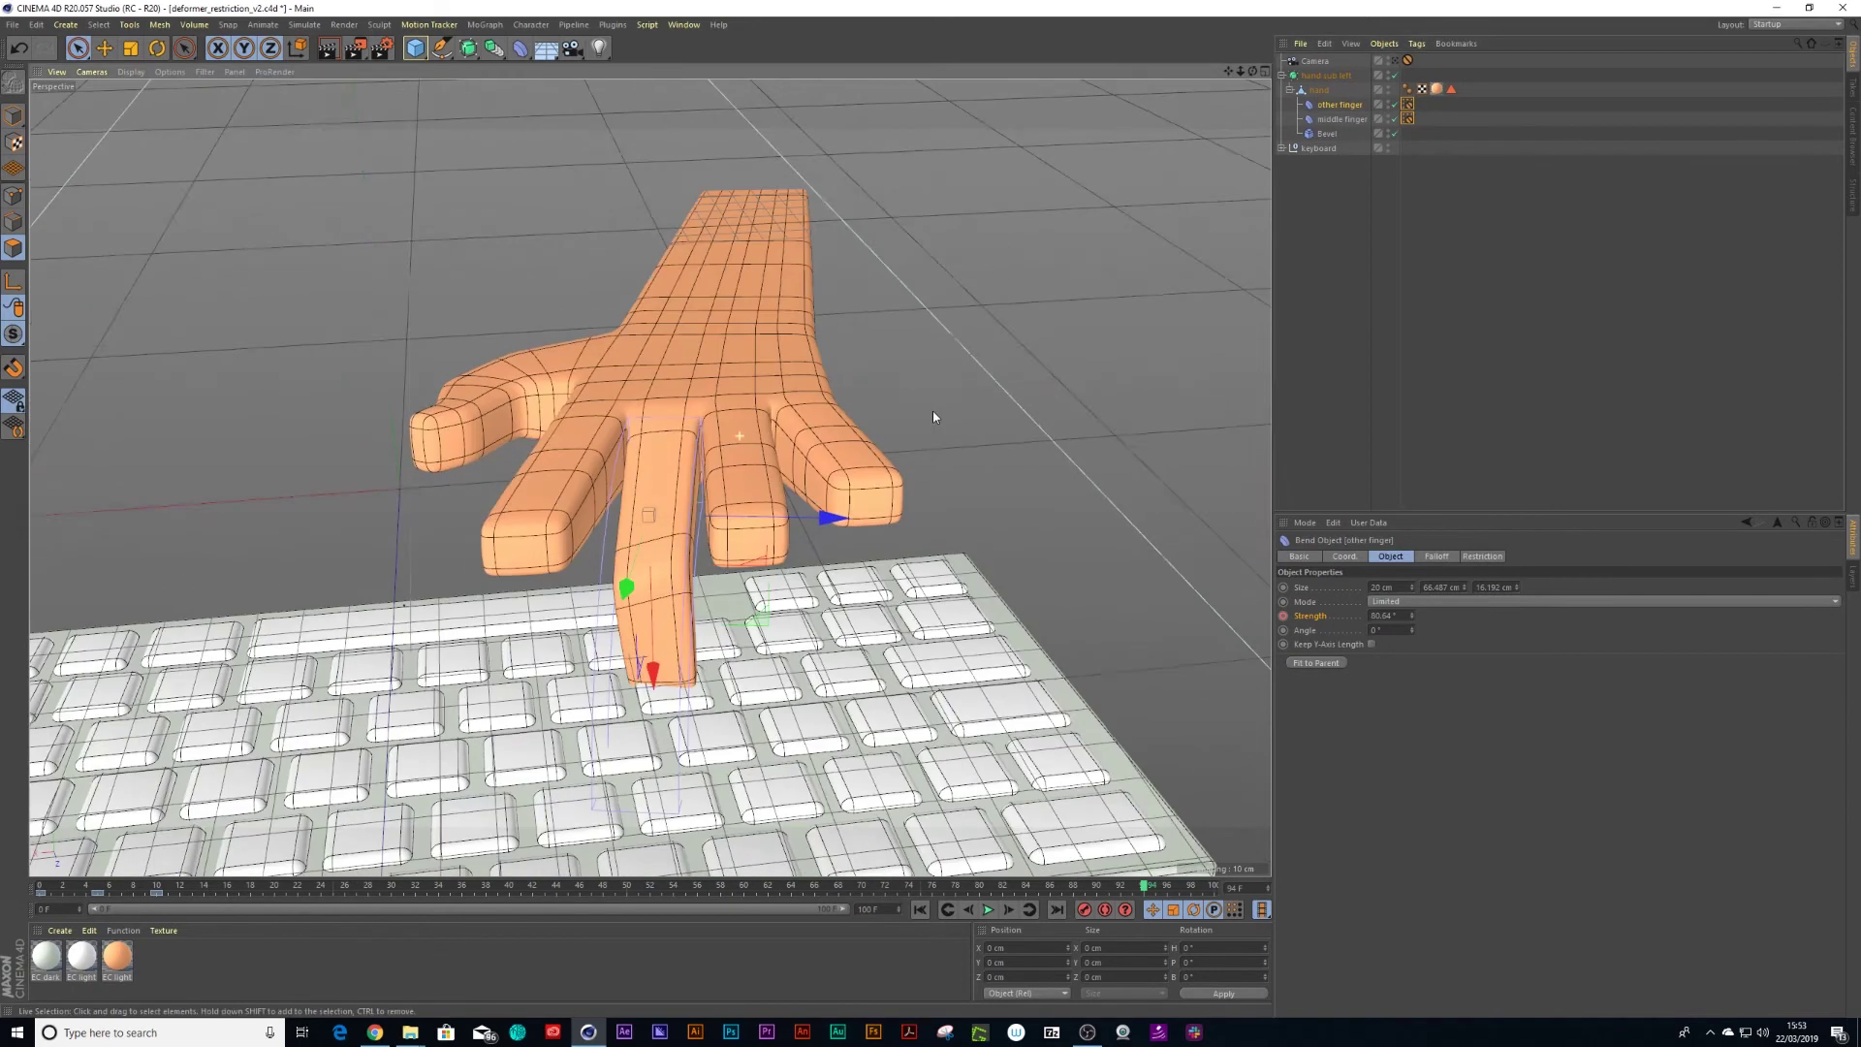
left_click(822, 525)
left_click_drag(822, 525, 921, 525)
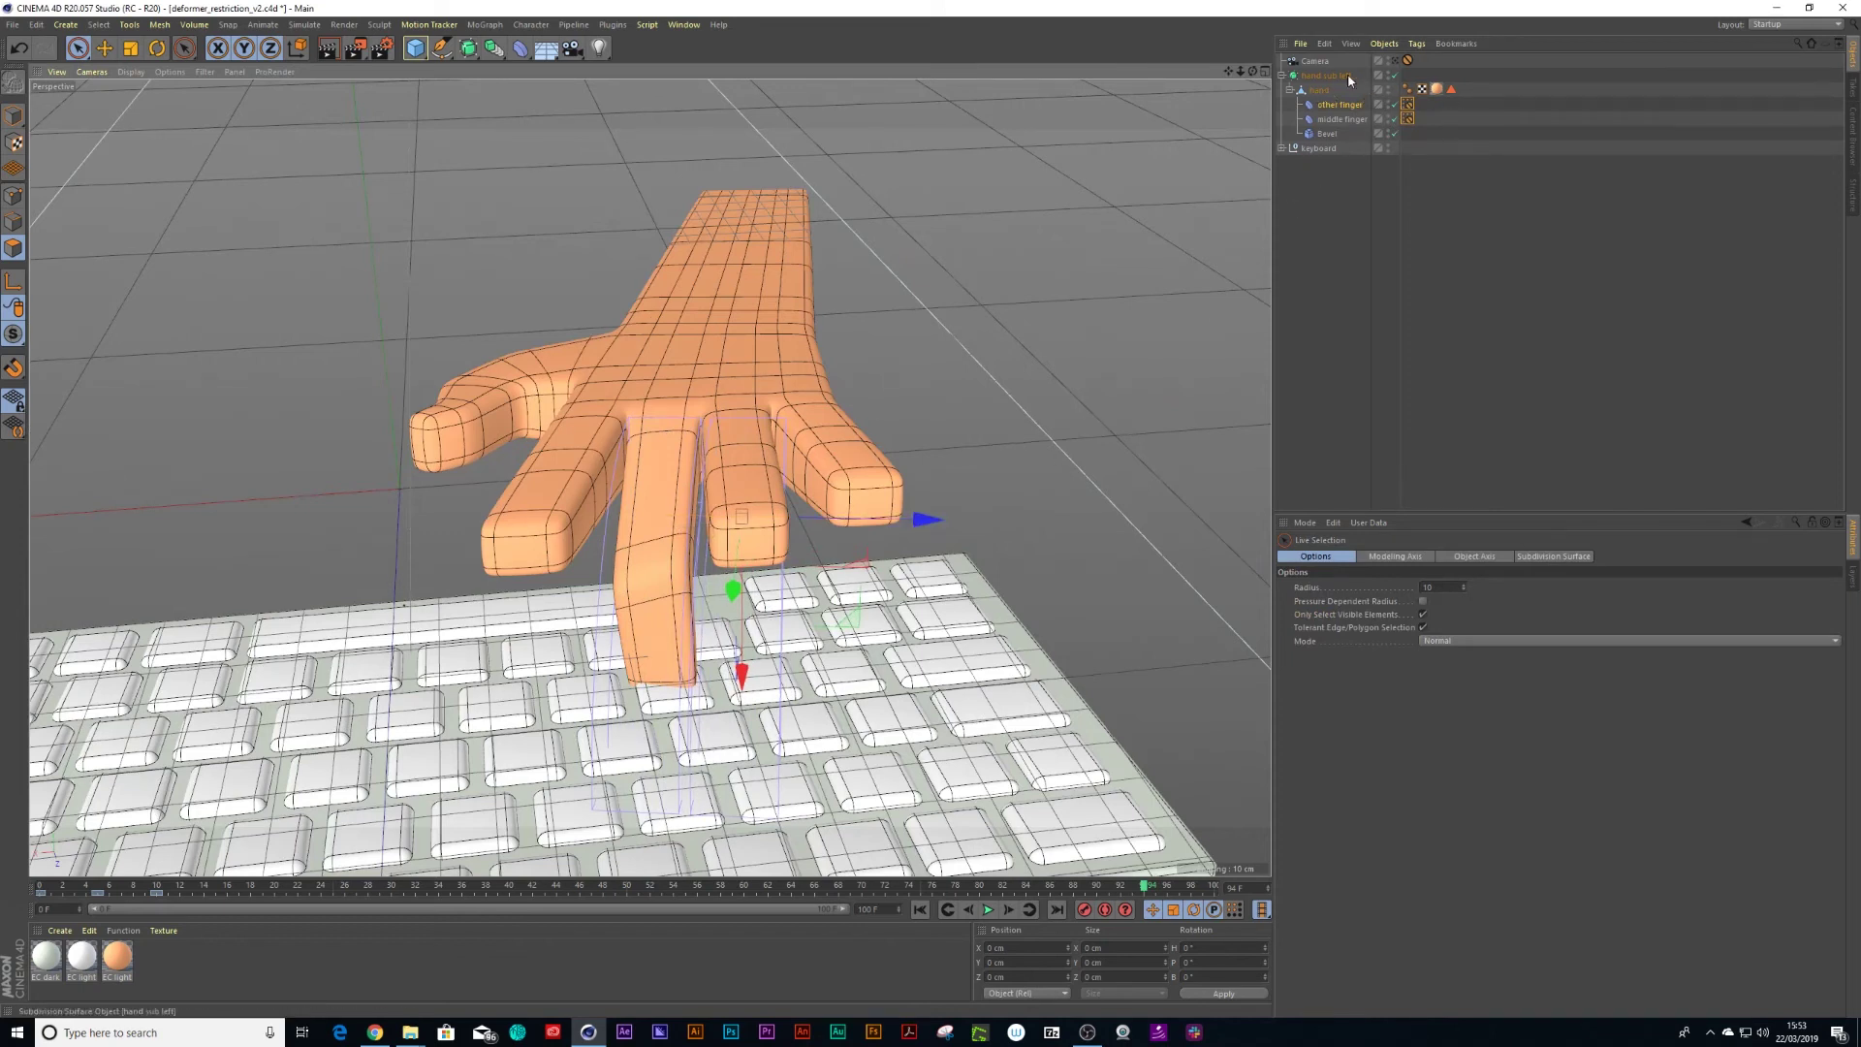
left_click(1332, 92)
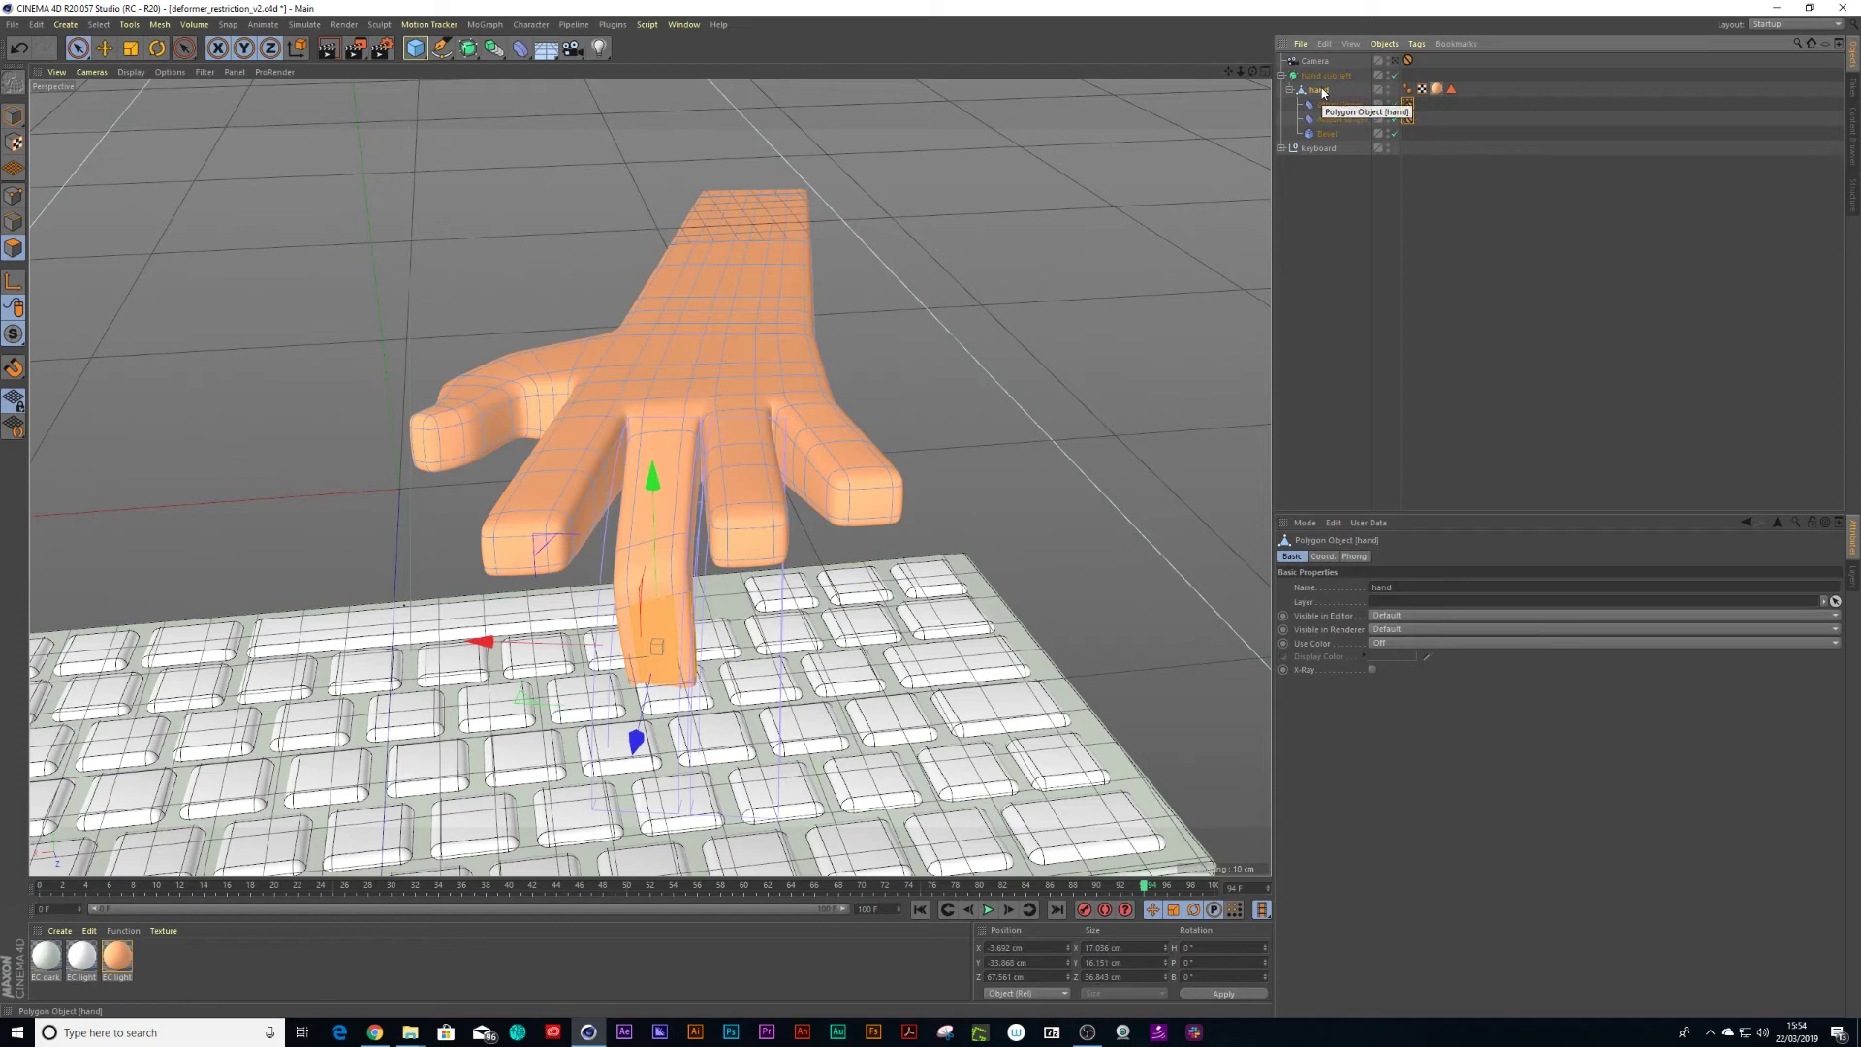
With smoothing off, store one finger's polygons as a Set Selection tag.
key("q")
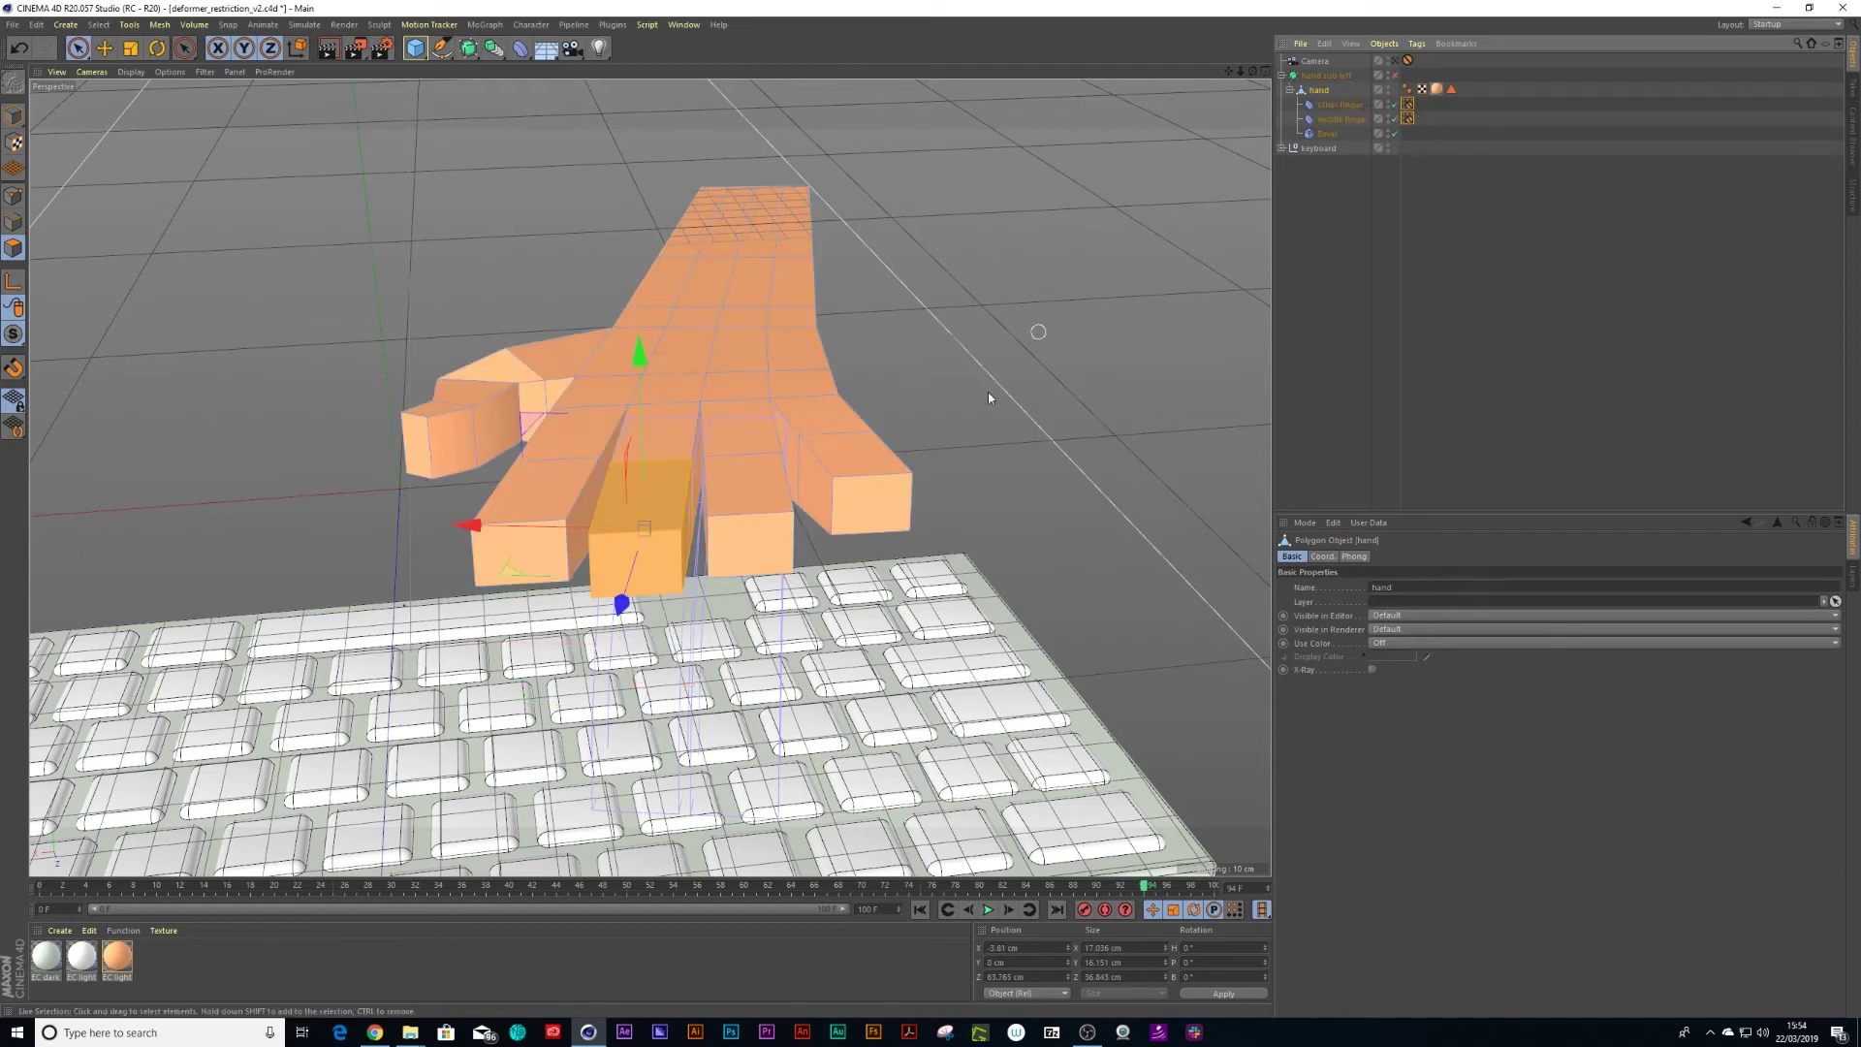
left_click(958, 450)
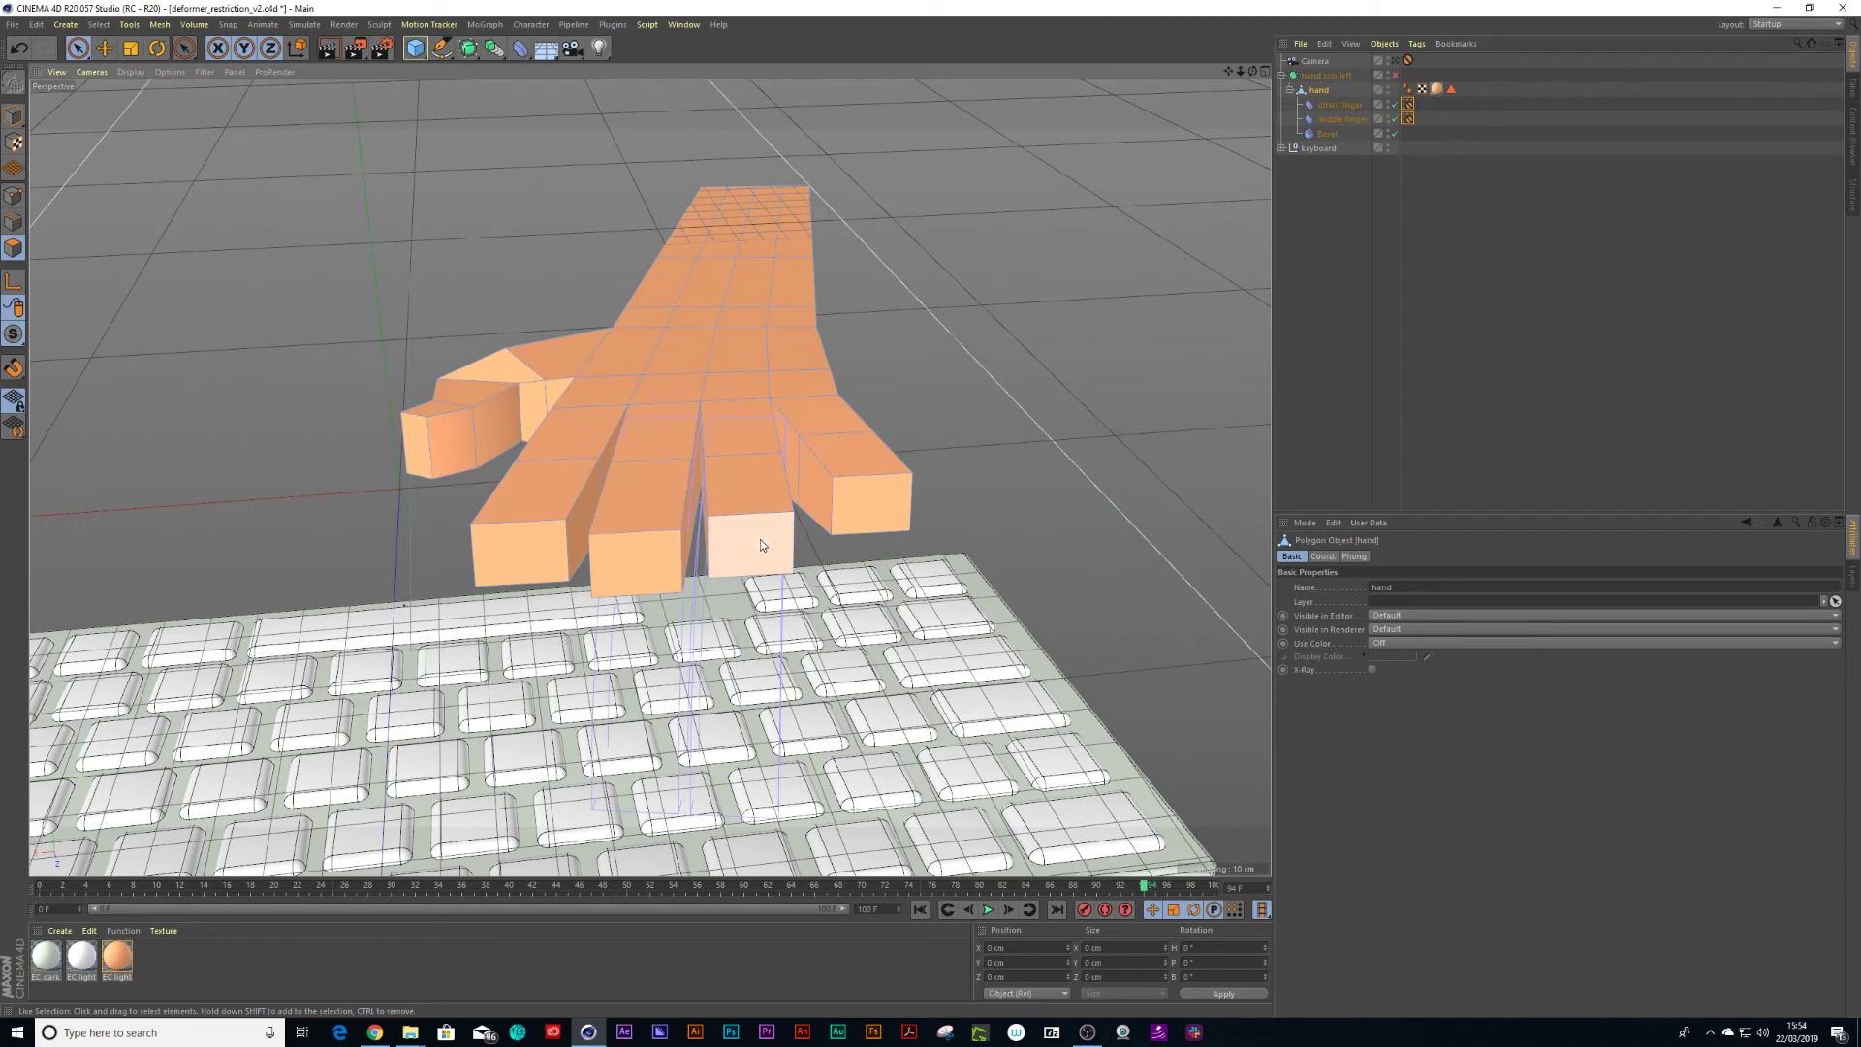
left_click(760, 539)
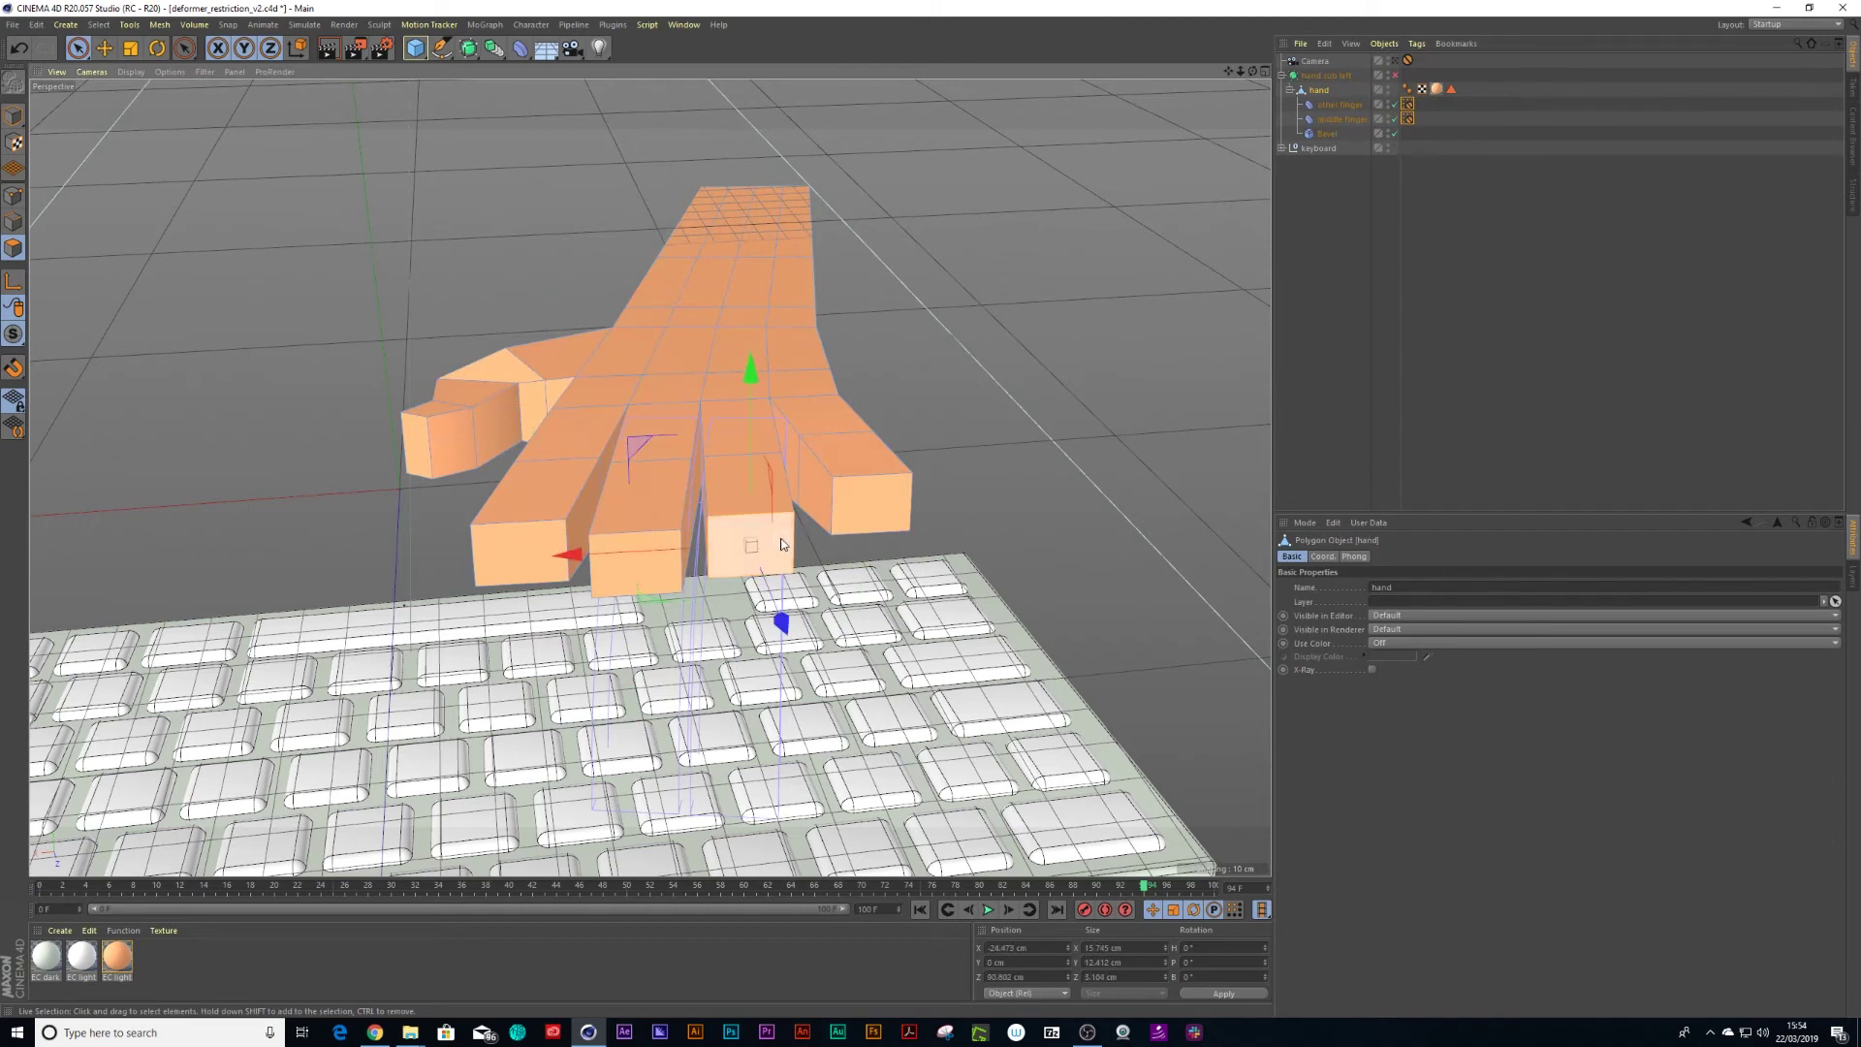
left_click(780, 544)
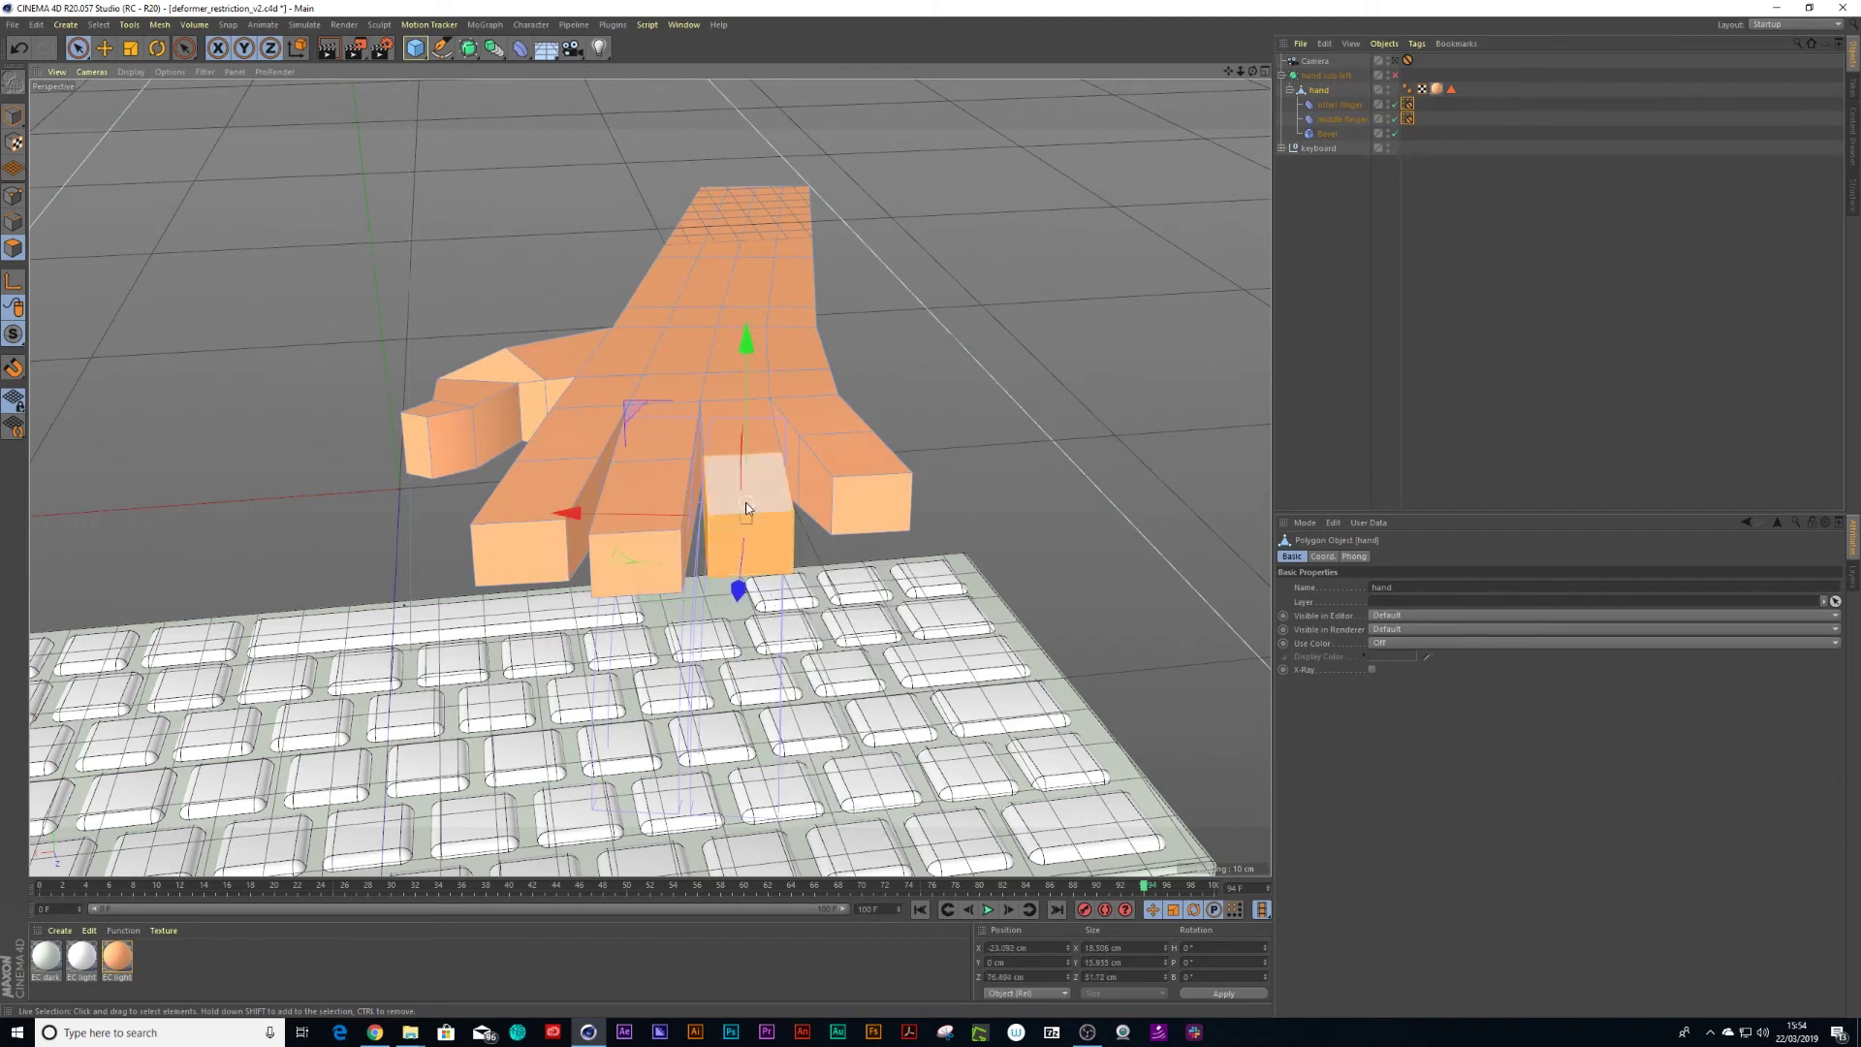
left_click(98, 24)
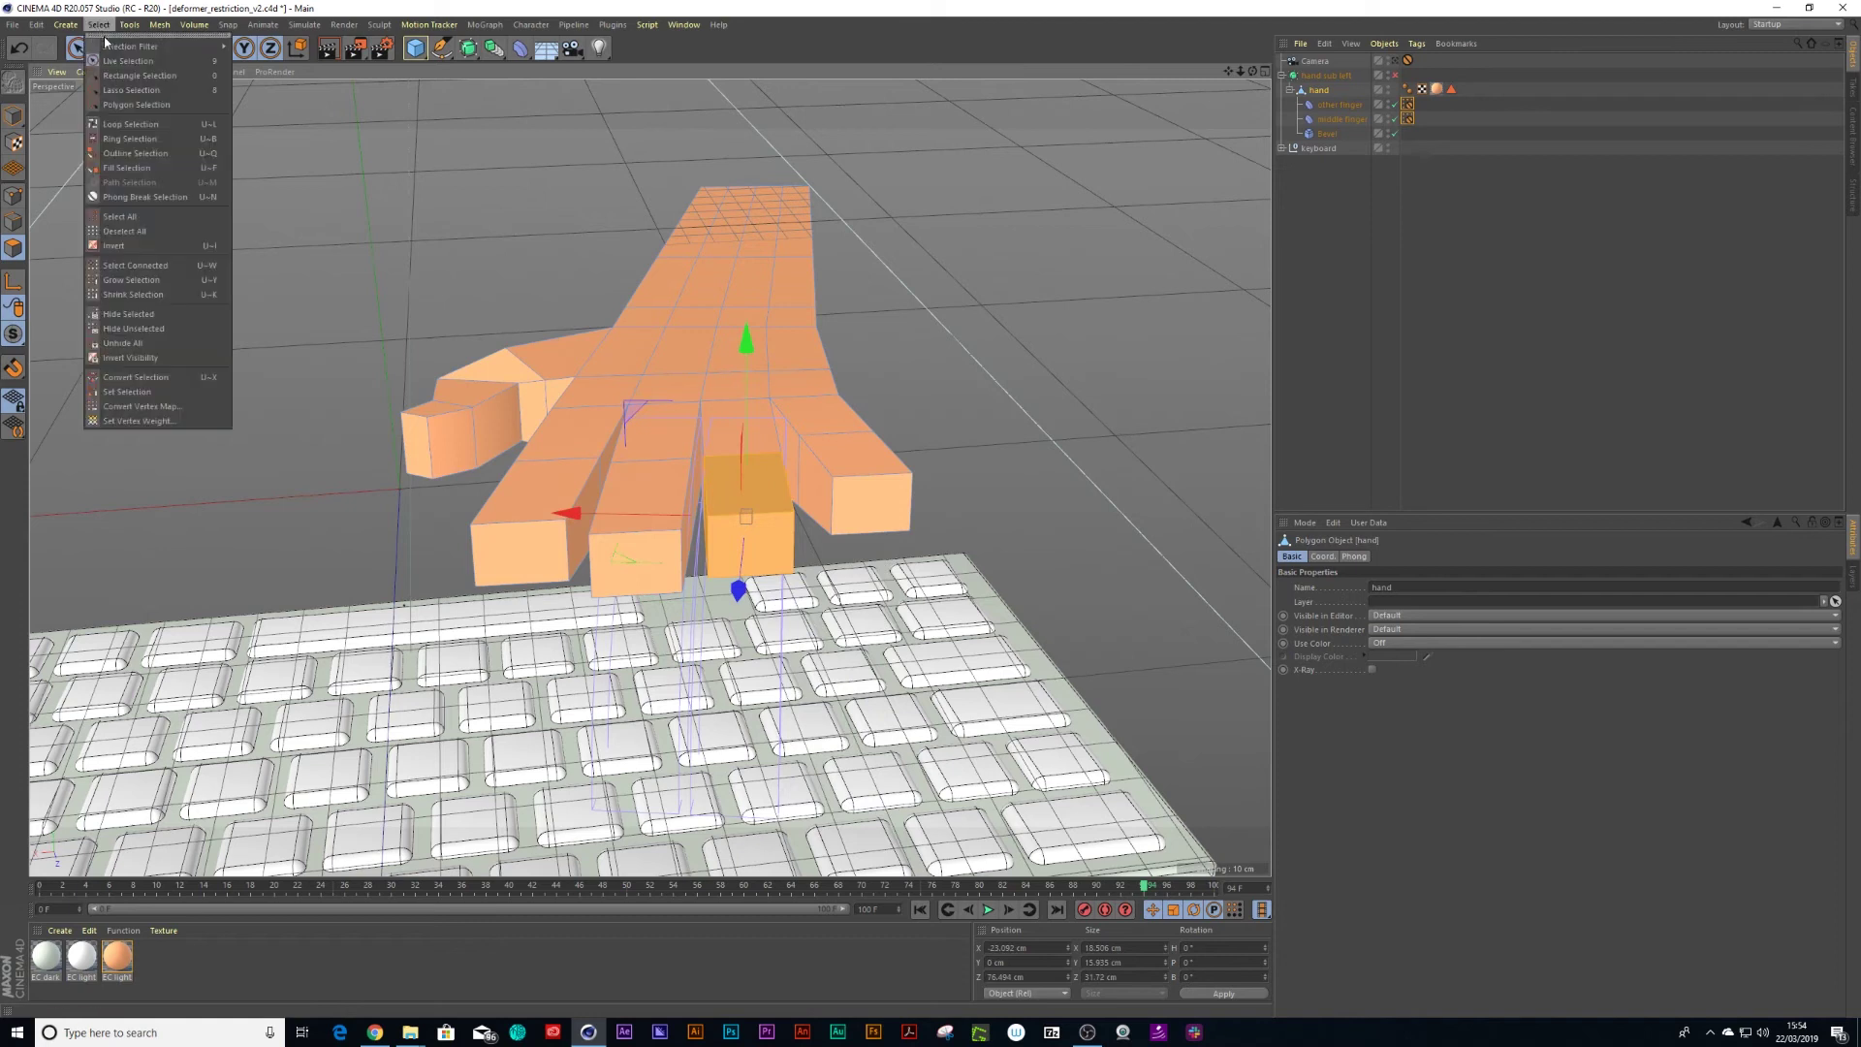
left_click(142, 395)
Rename the new selection tag 'other finger' and inspect the deformer's Restriction.
left_click_drag(1413, 572, 1359, 575)
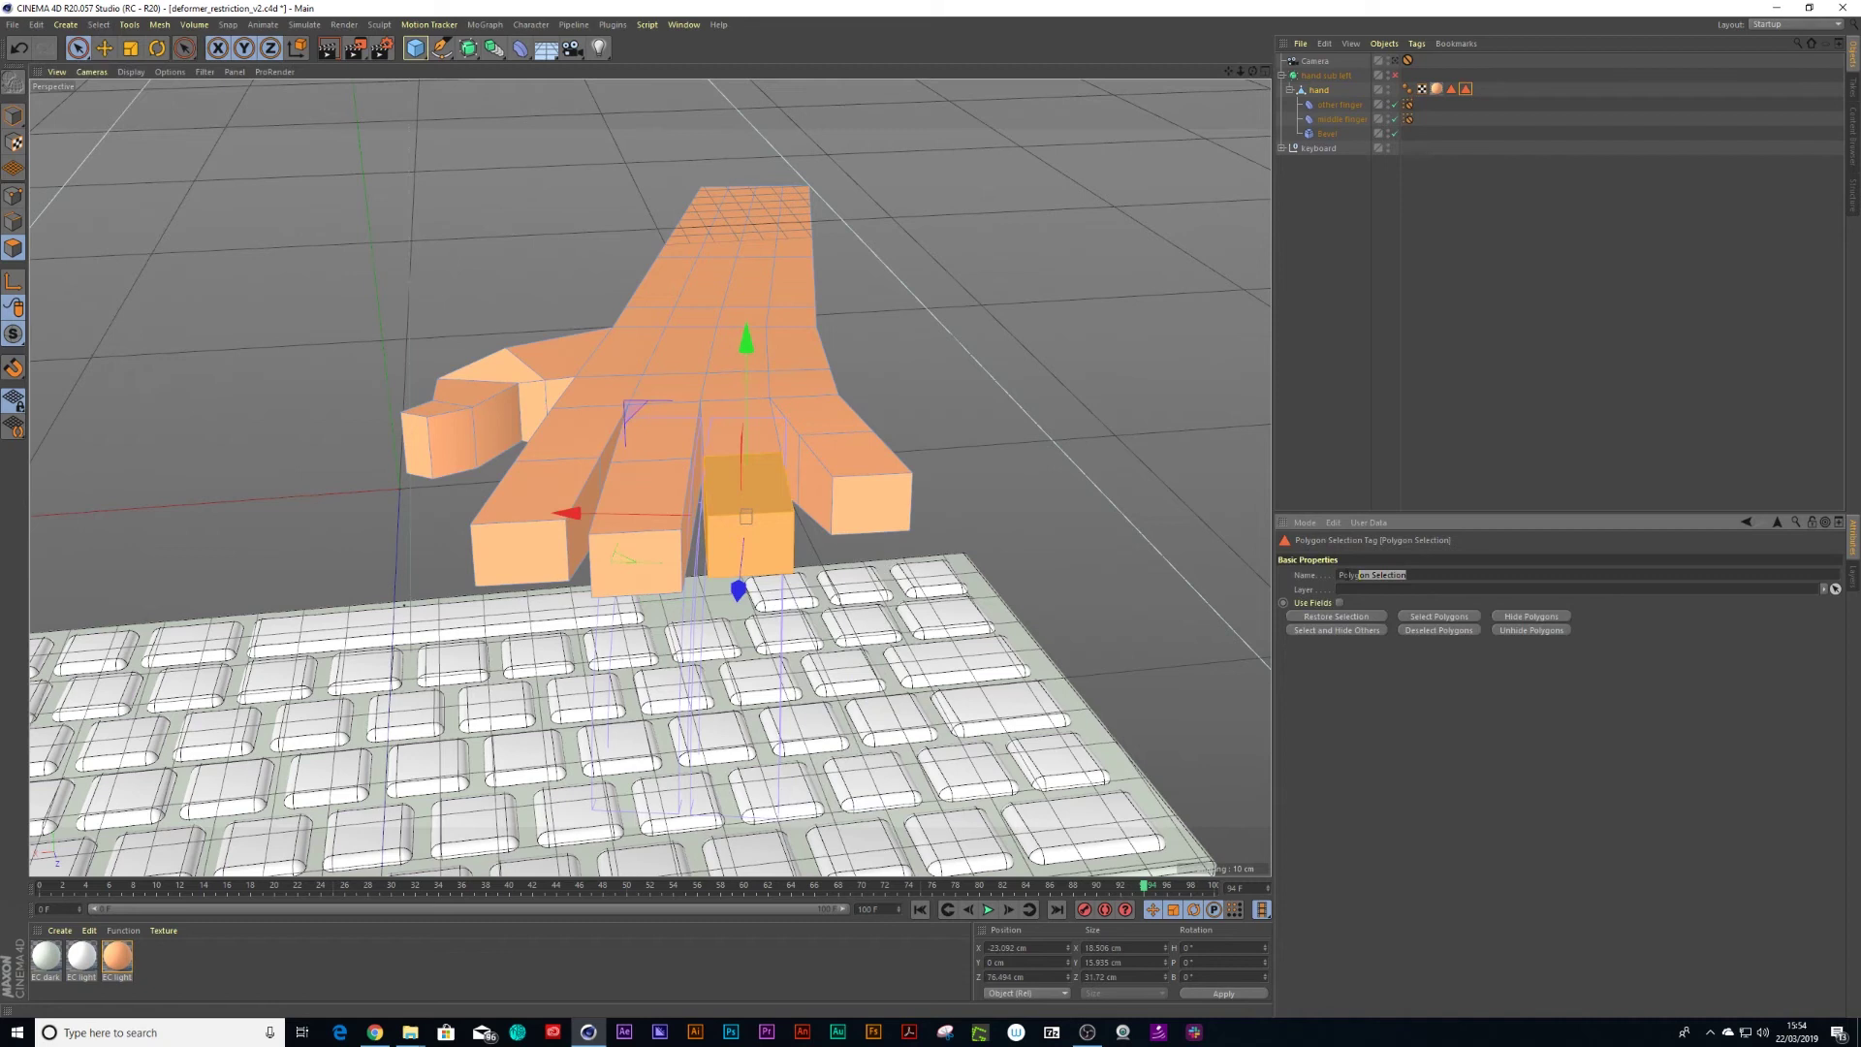
type("o")
left_click(1408, 105)
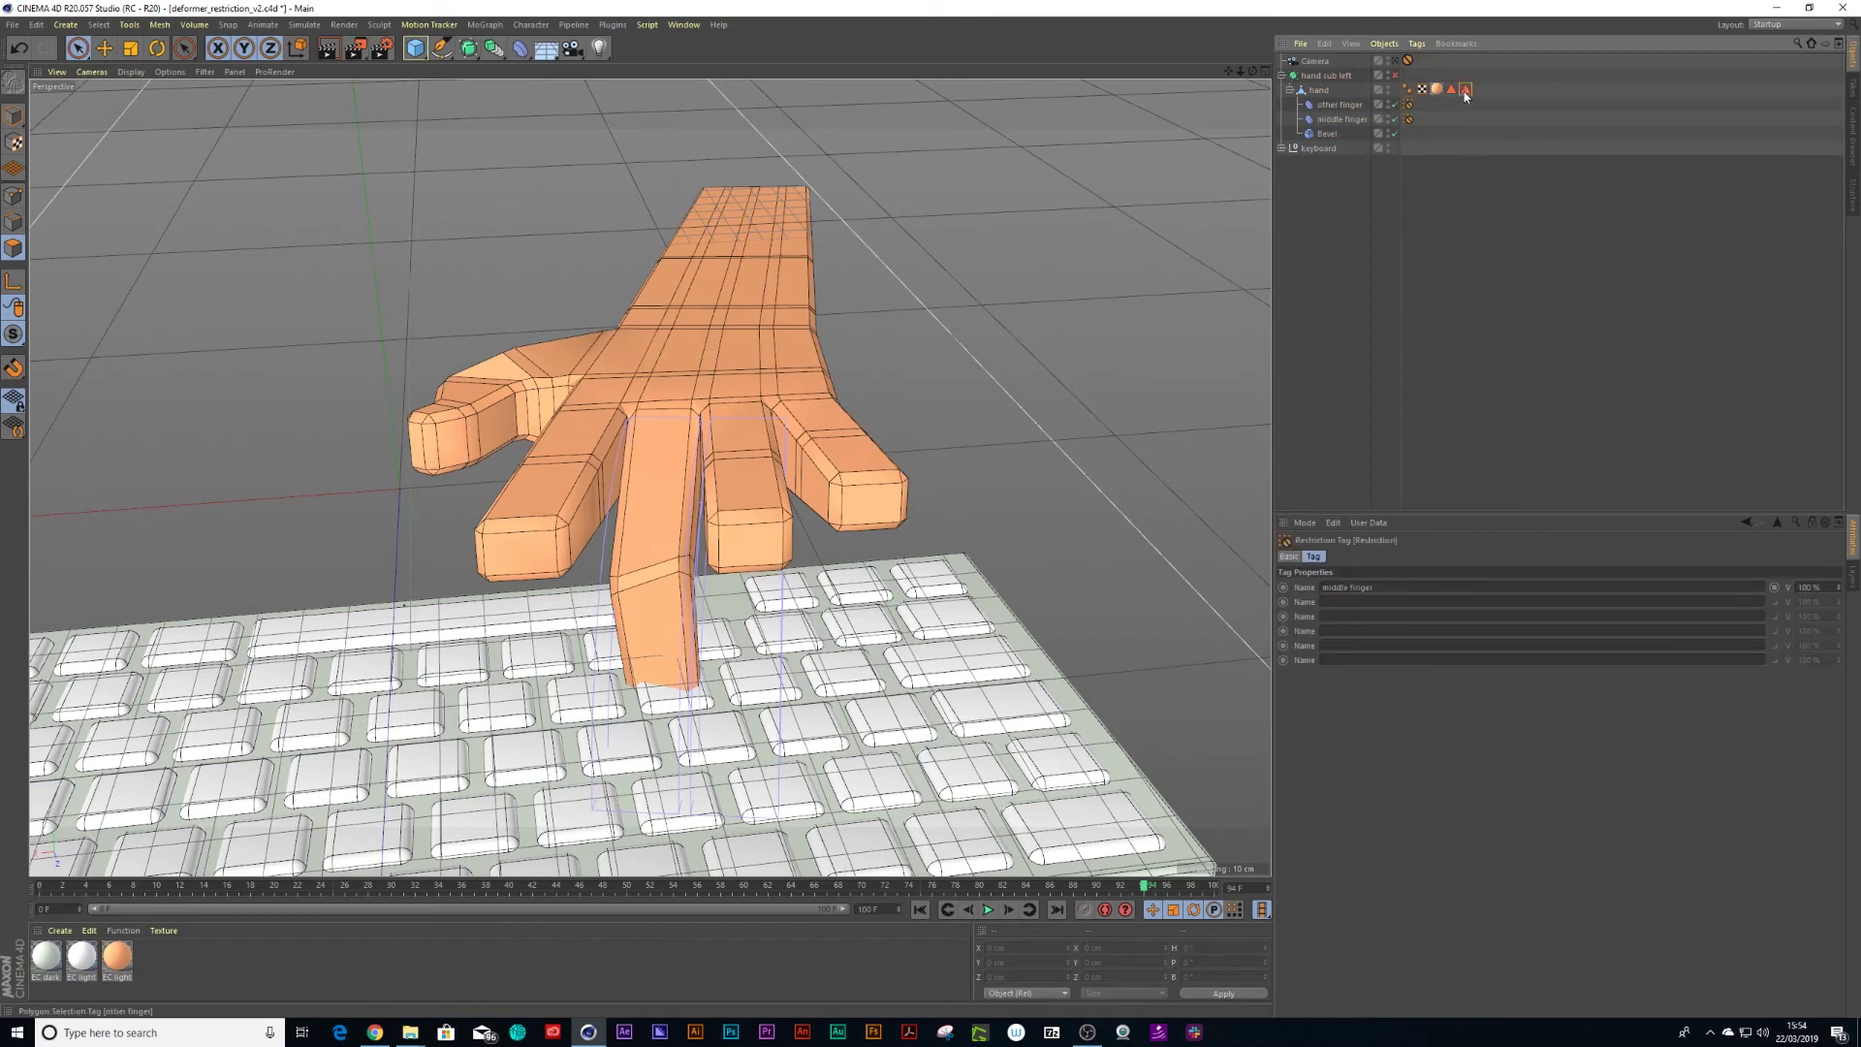
Play and stop the animation to check both fingers bend, then orbit to a side view.
left_click(987, 909)
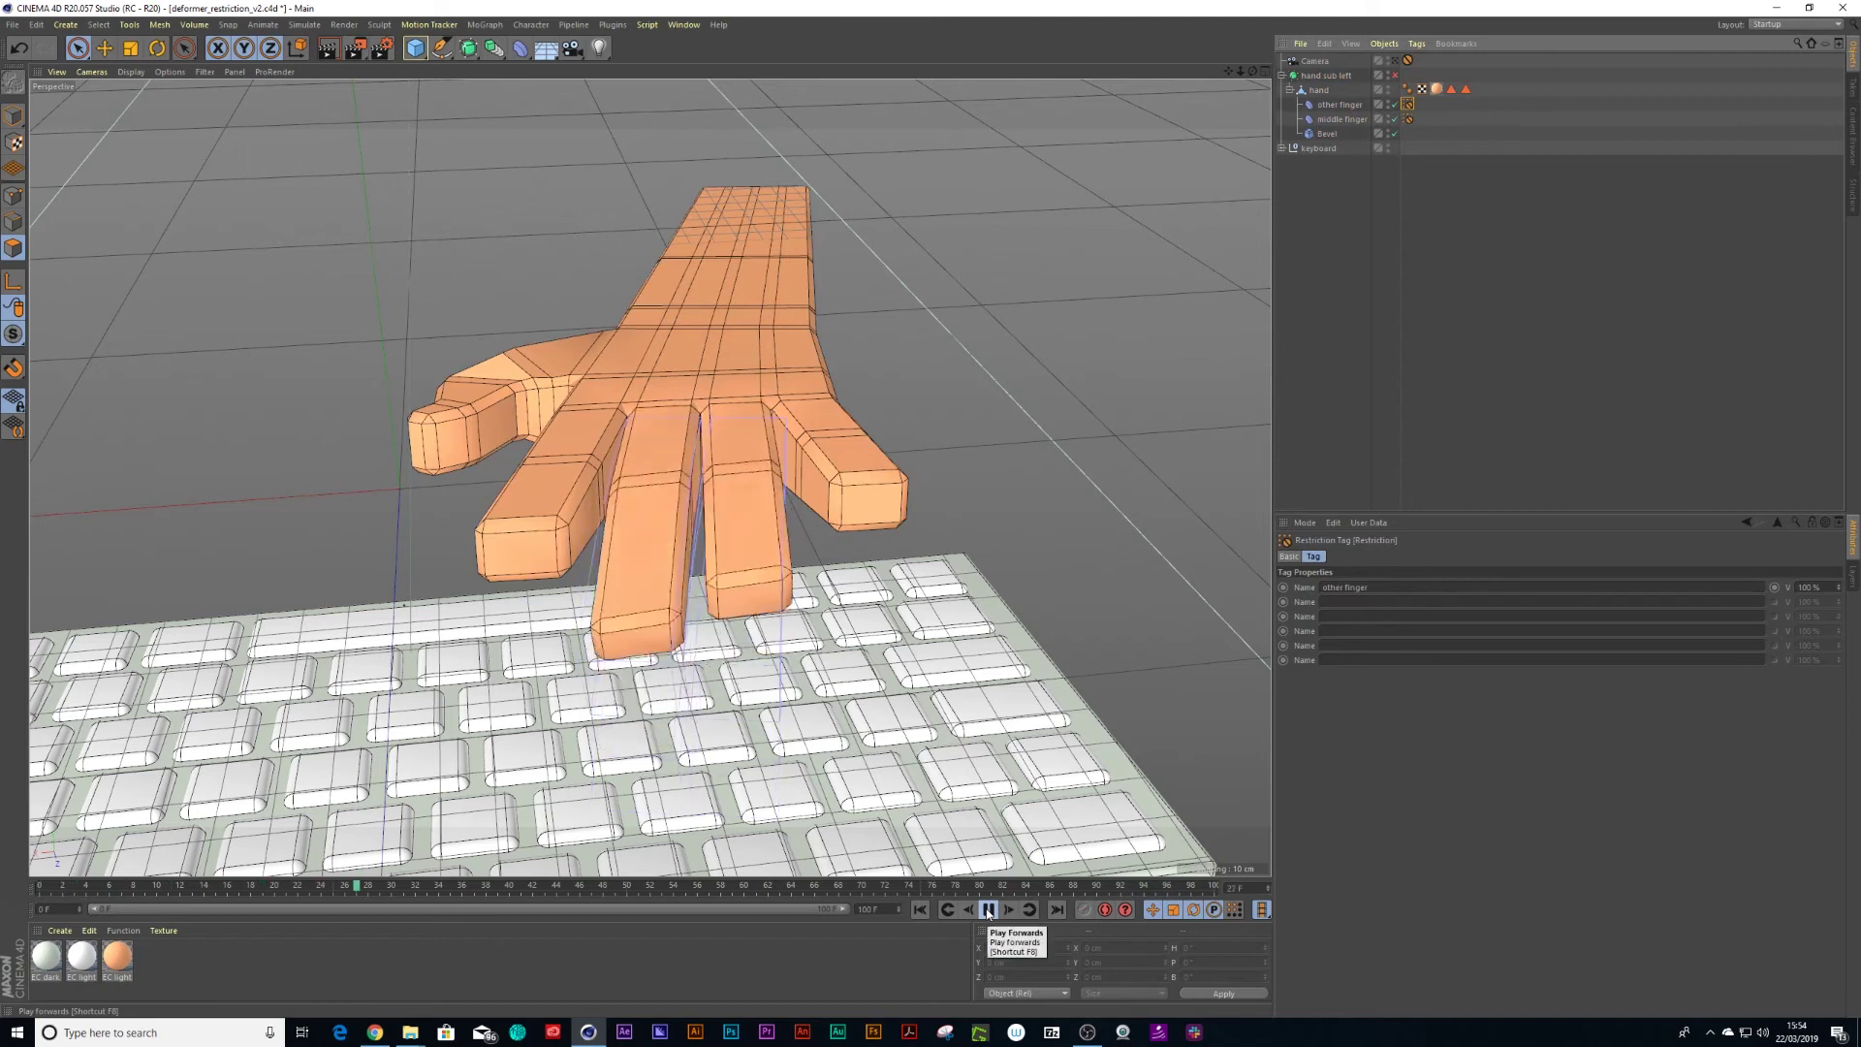
left_click(988, 909)
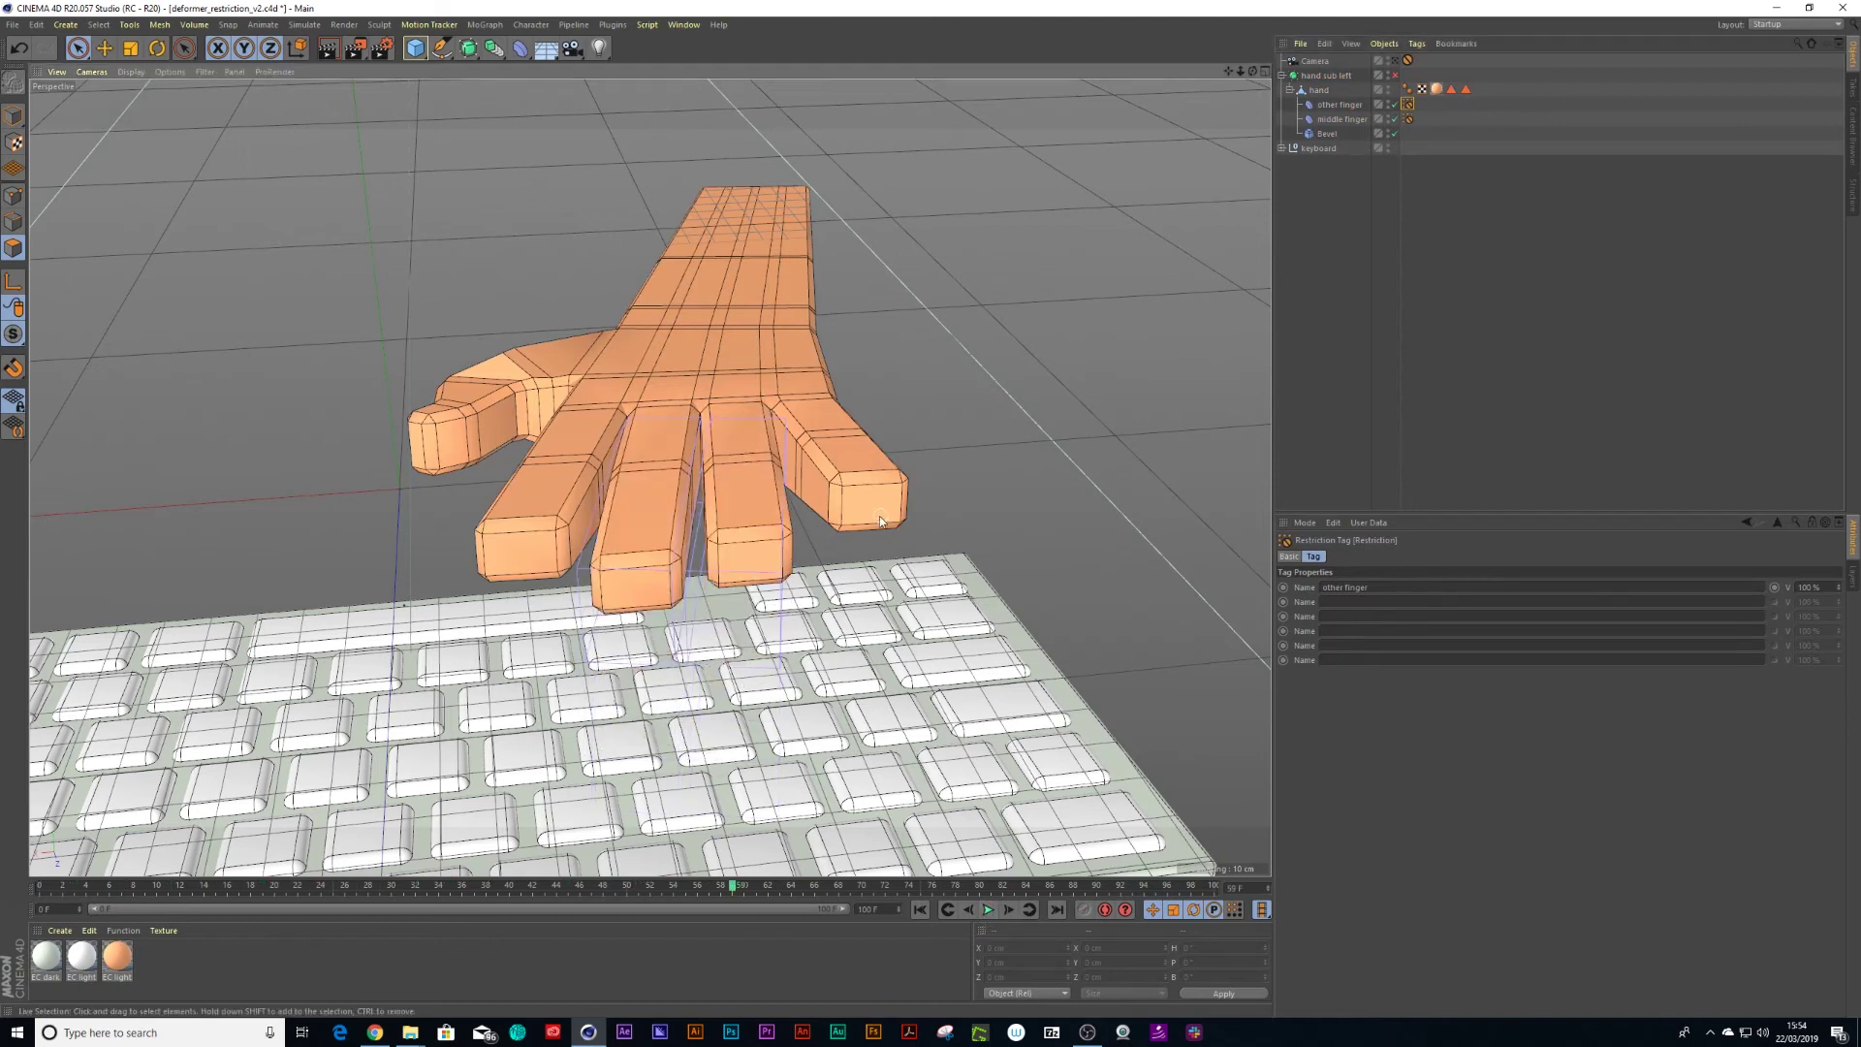
left_click_drag(679, 503, 843, 504, "alt")
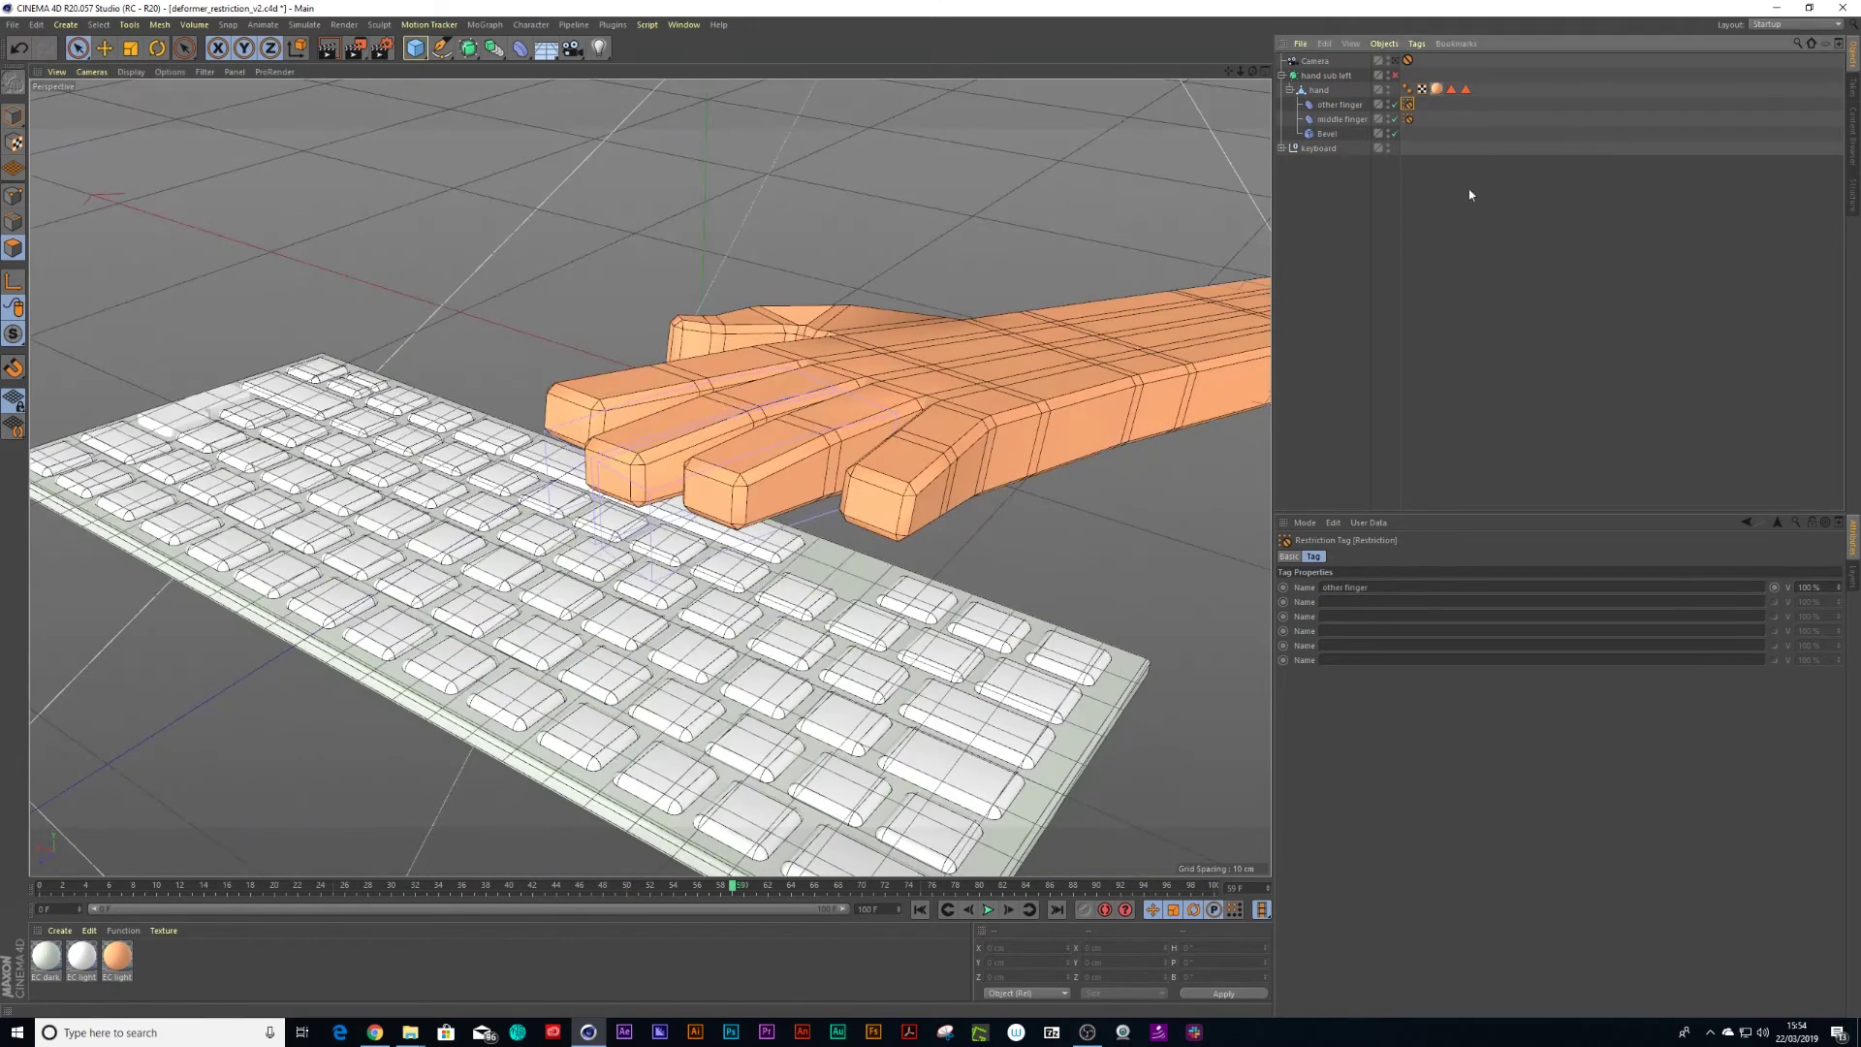
Show the other finger's bend Strength track in the curve editor, framed fully.
left_click(1357, 105)
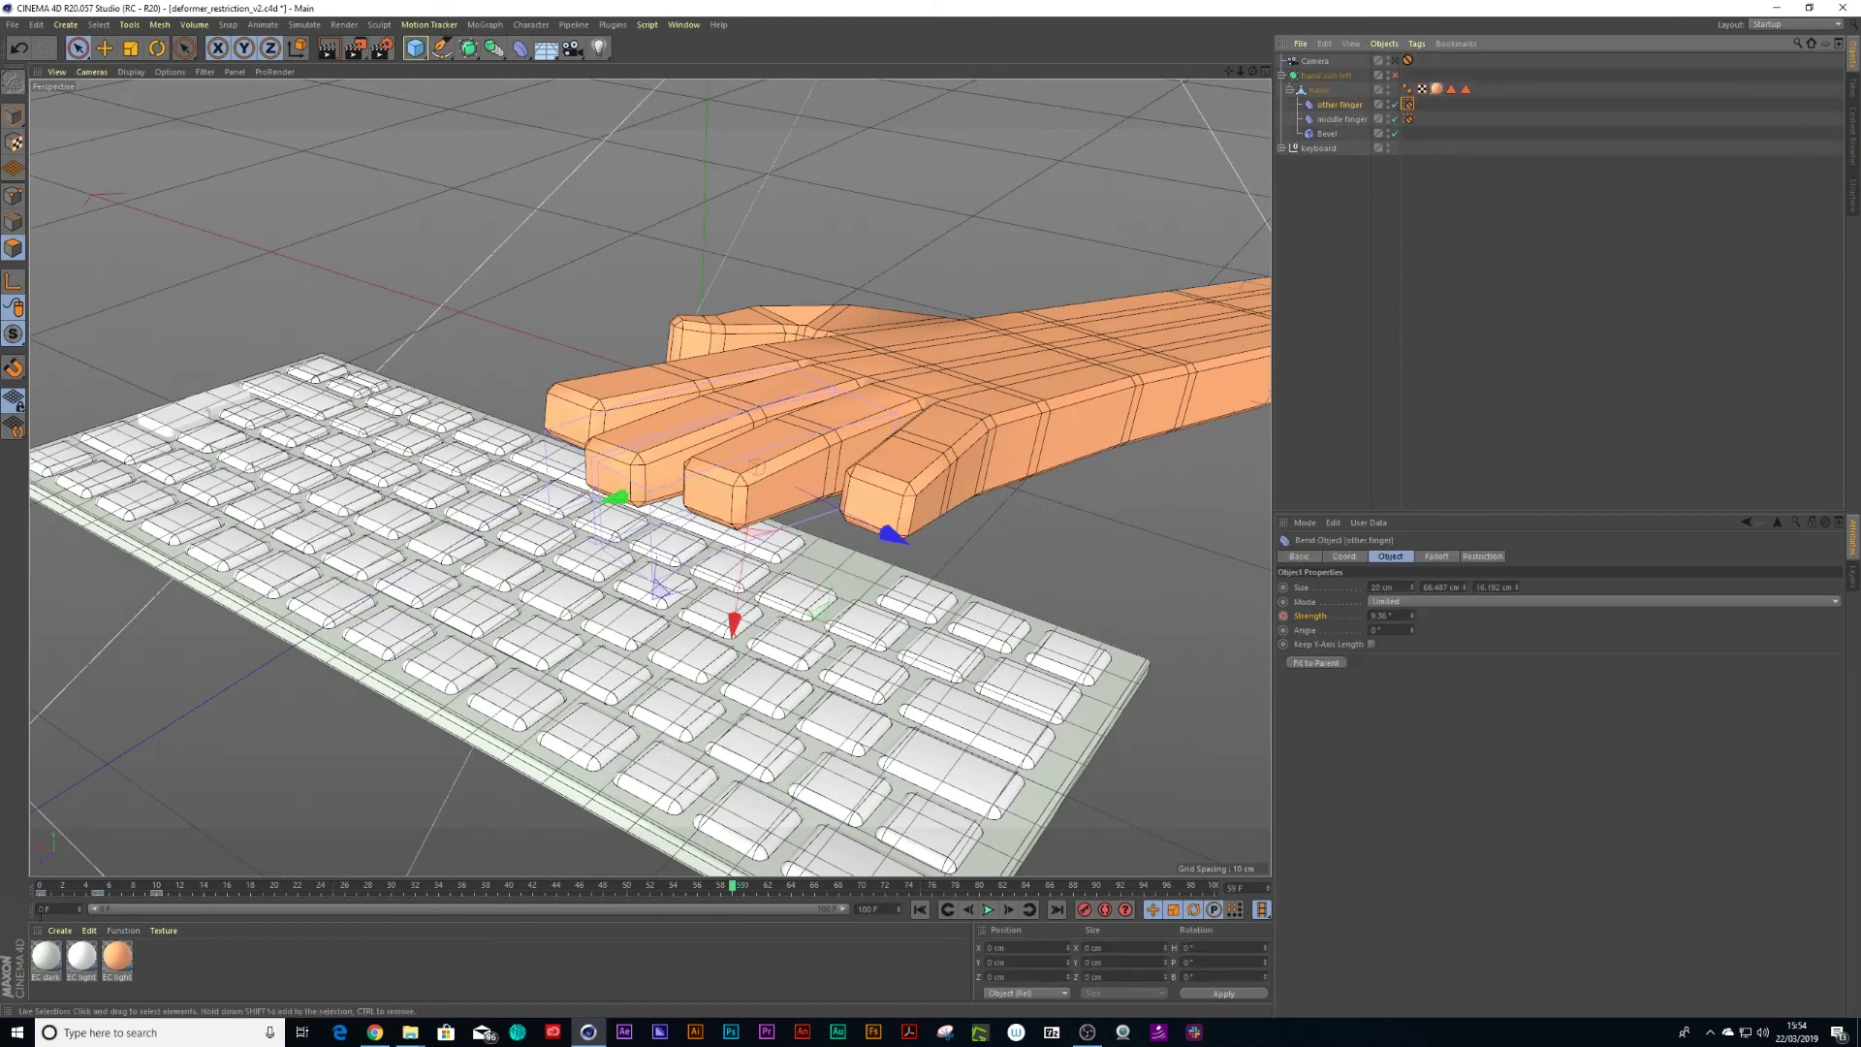
right_click(1284, 617)
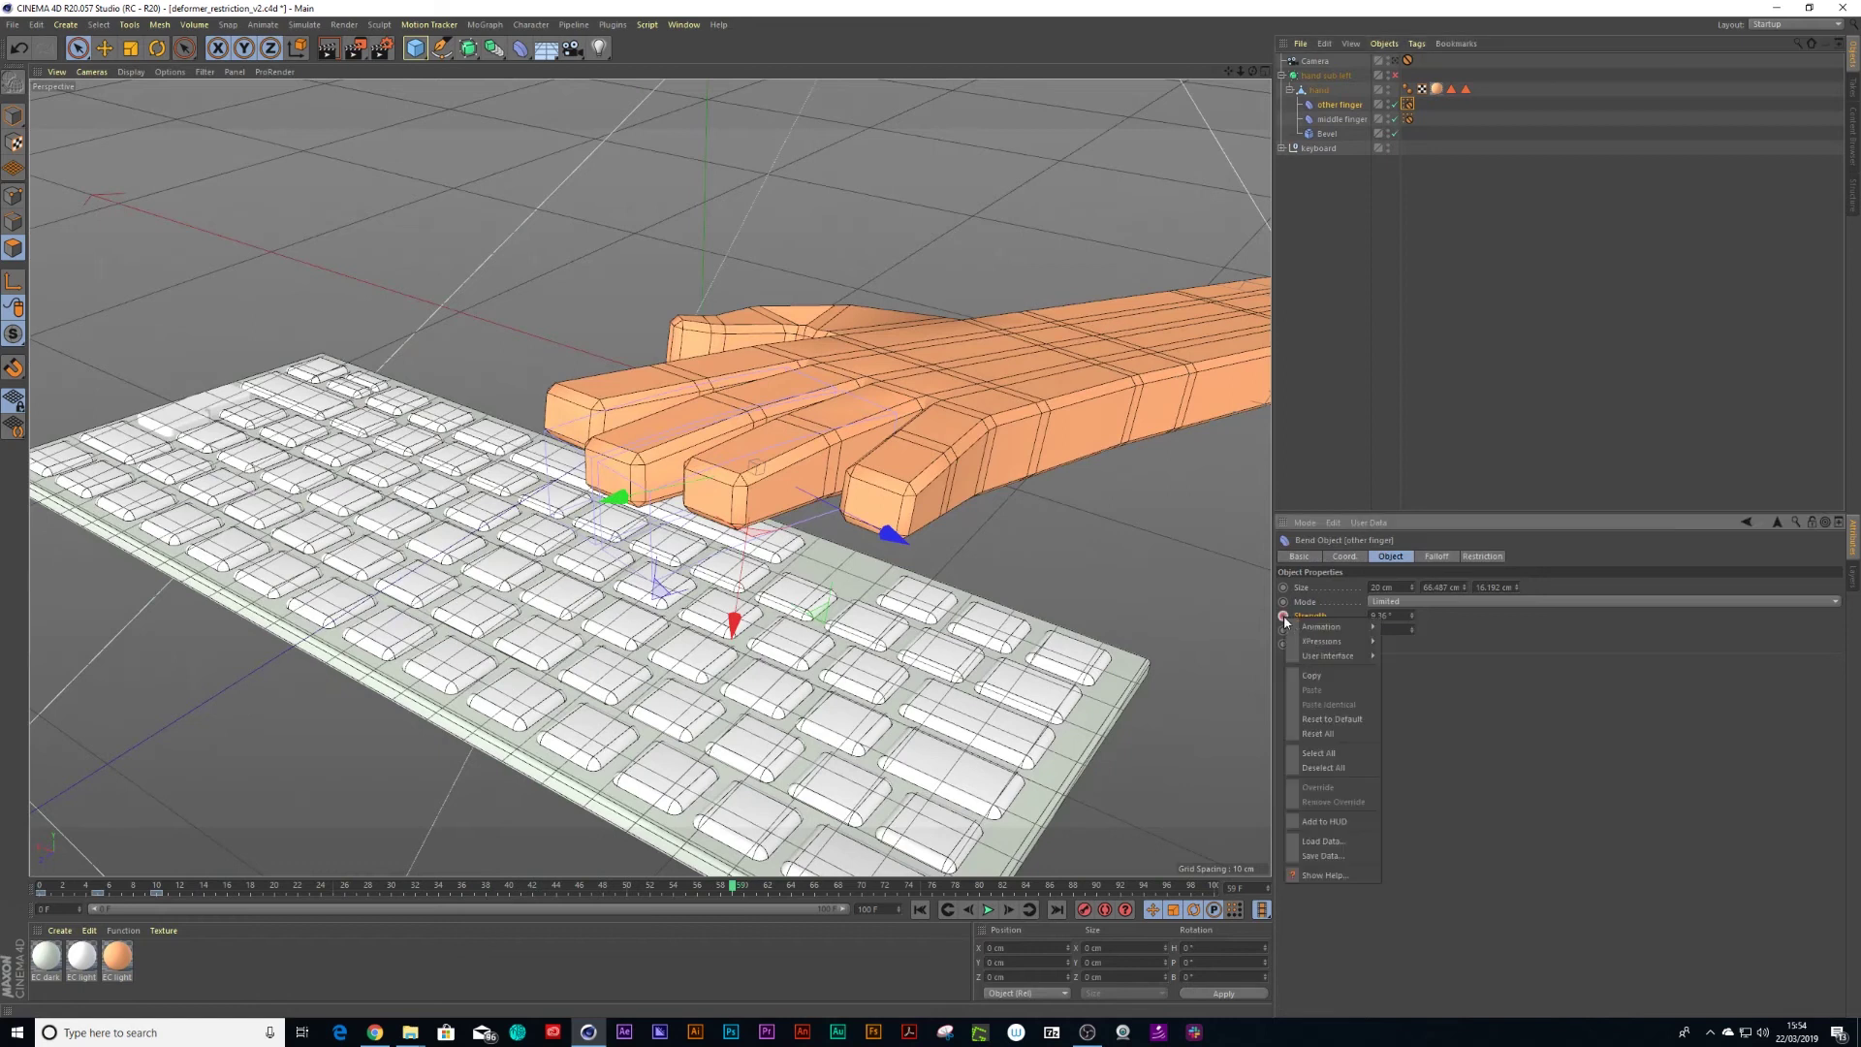
mouse_move(1323, 627)
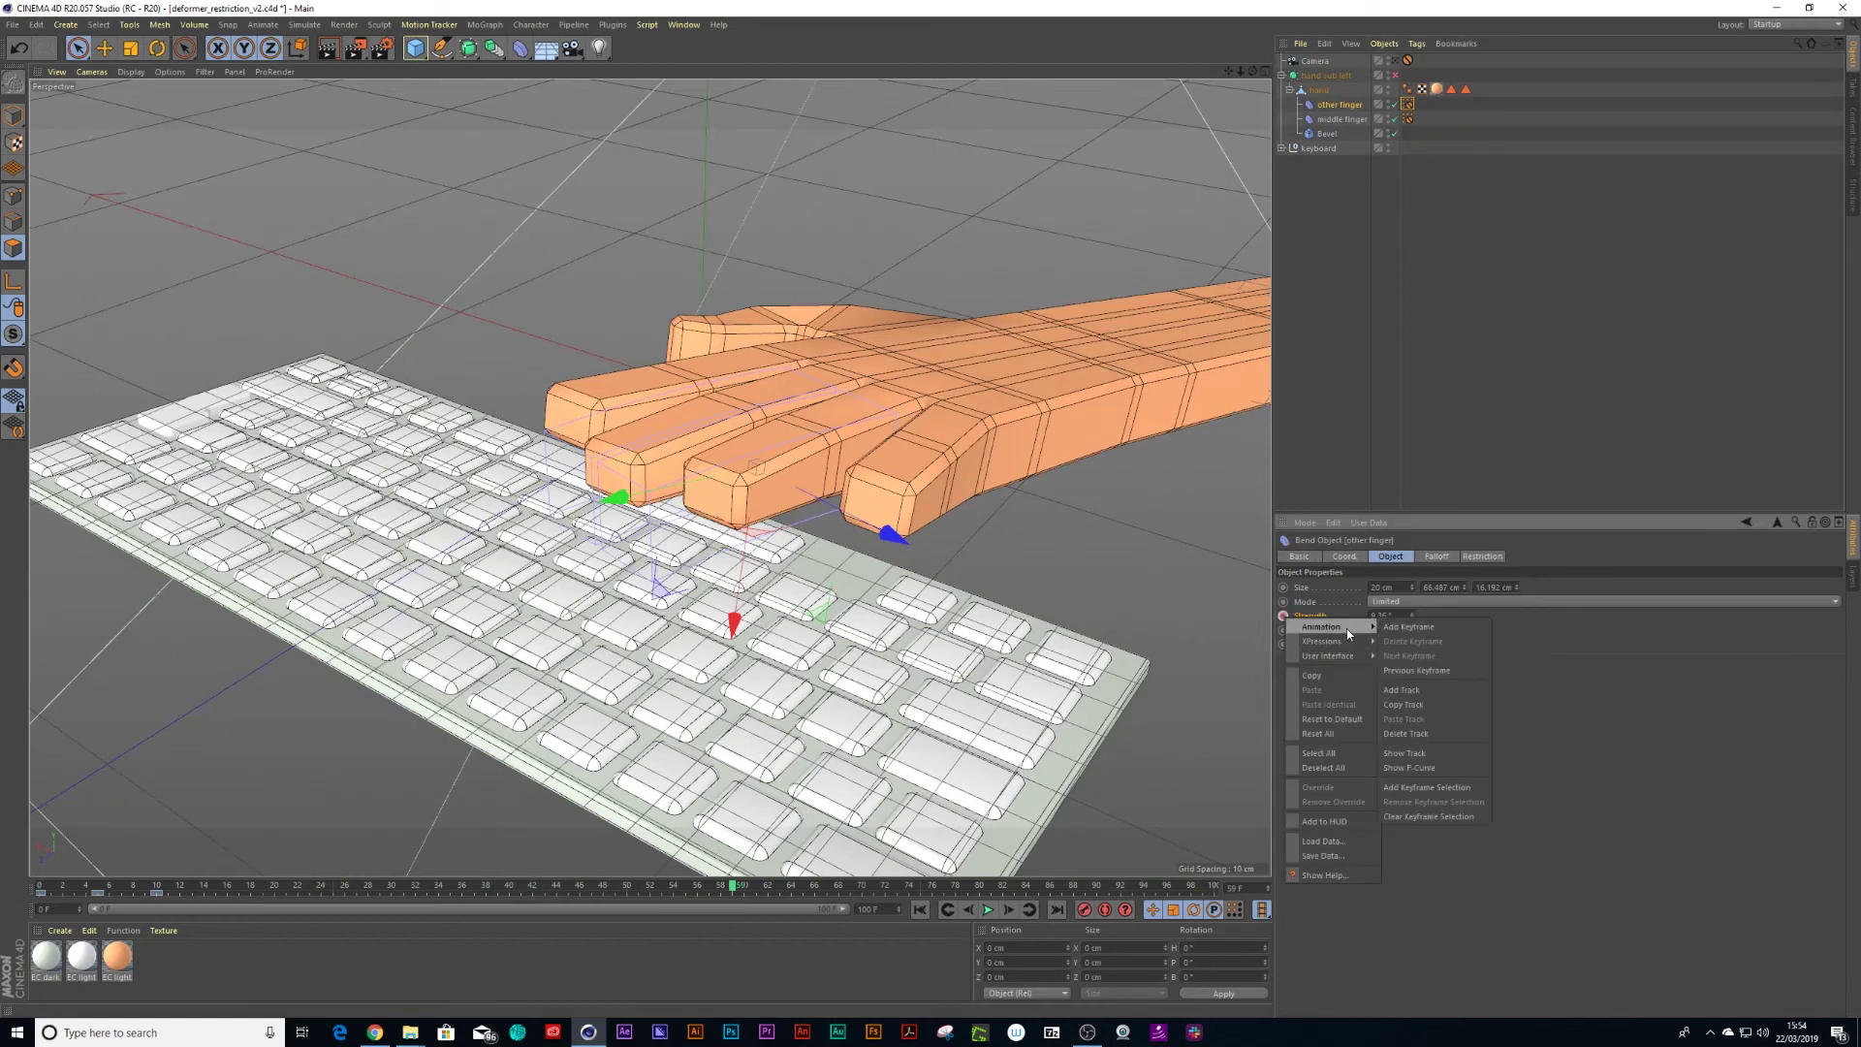
left_click(1410, 762)
left_click_drag(1310, 604, 1012, 468)
right_click_drag(1202, 645, 1108, 752, "alt")
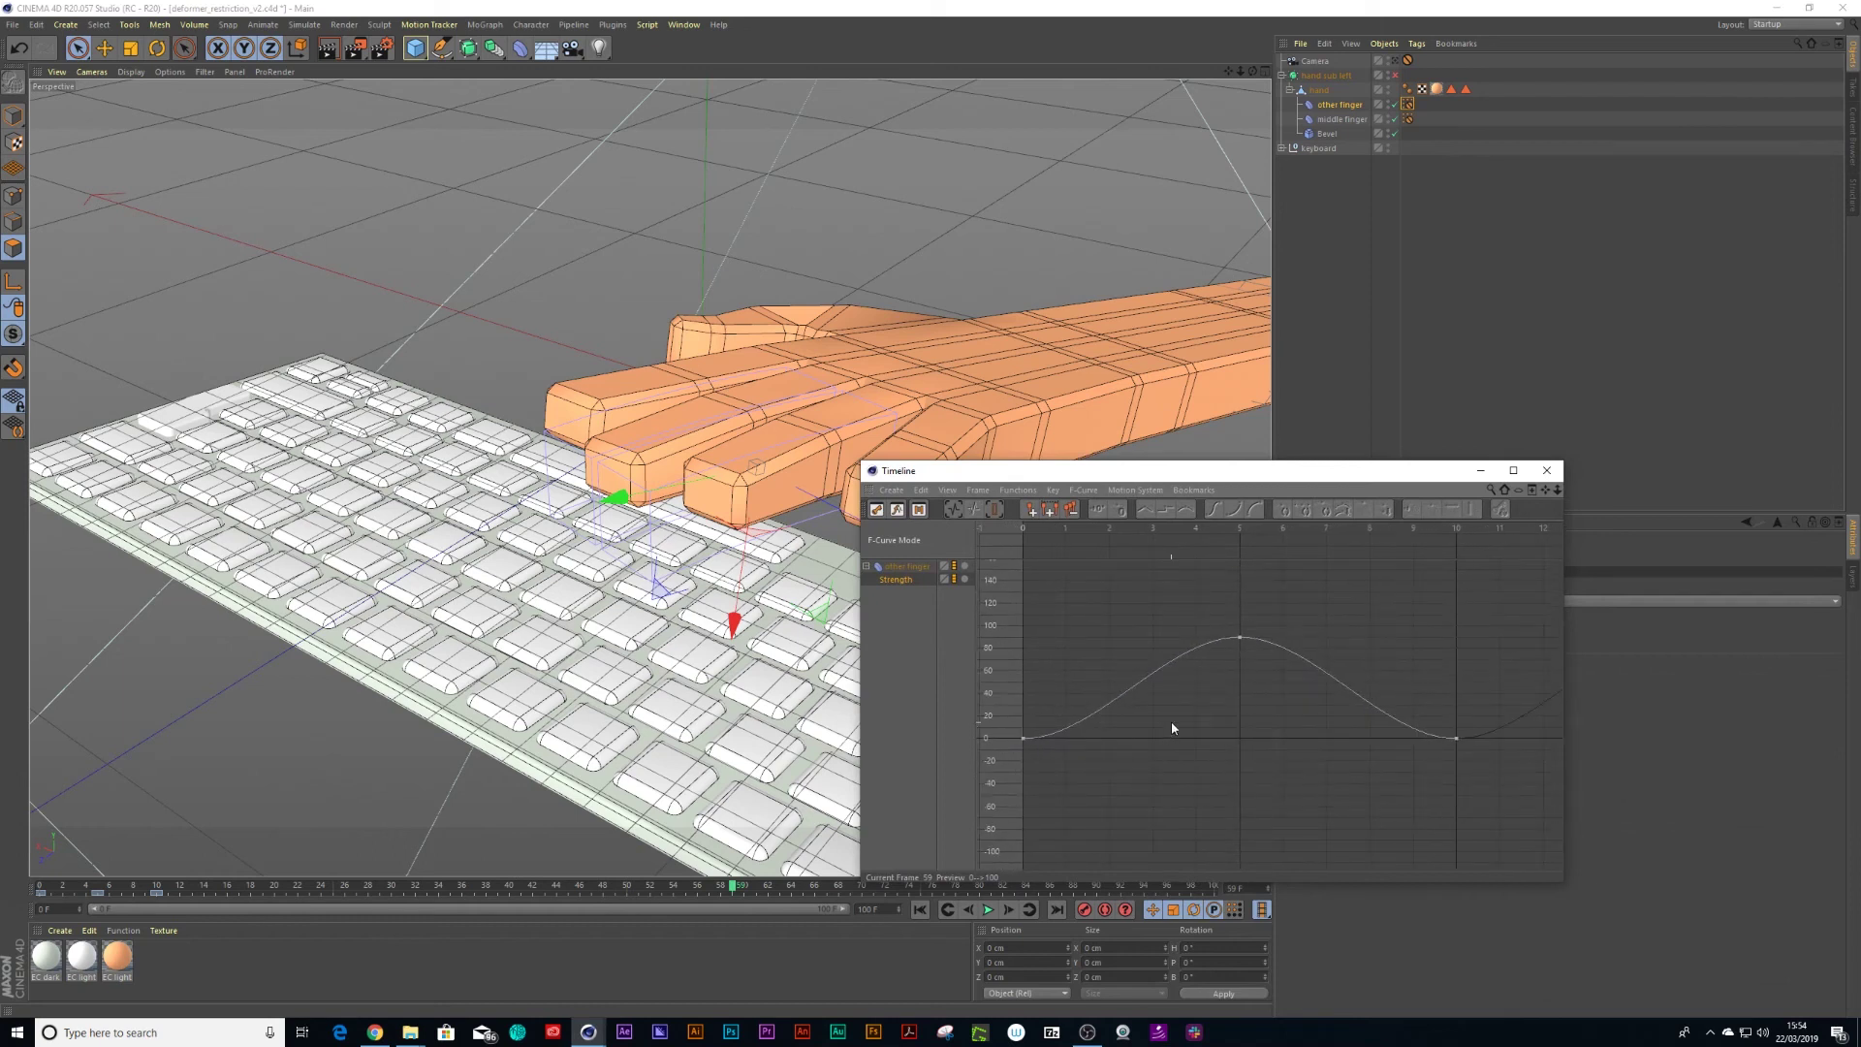
Shift all Strength keyframes slightly later and replay from the start to preview.
left_click_drag(1483, 829, 1006, 619)
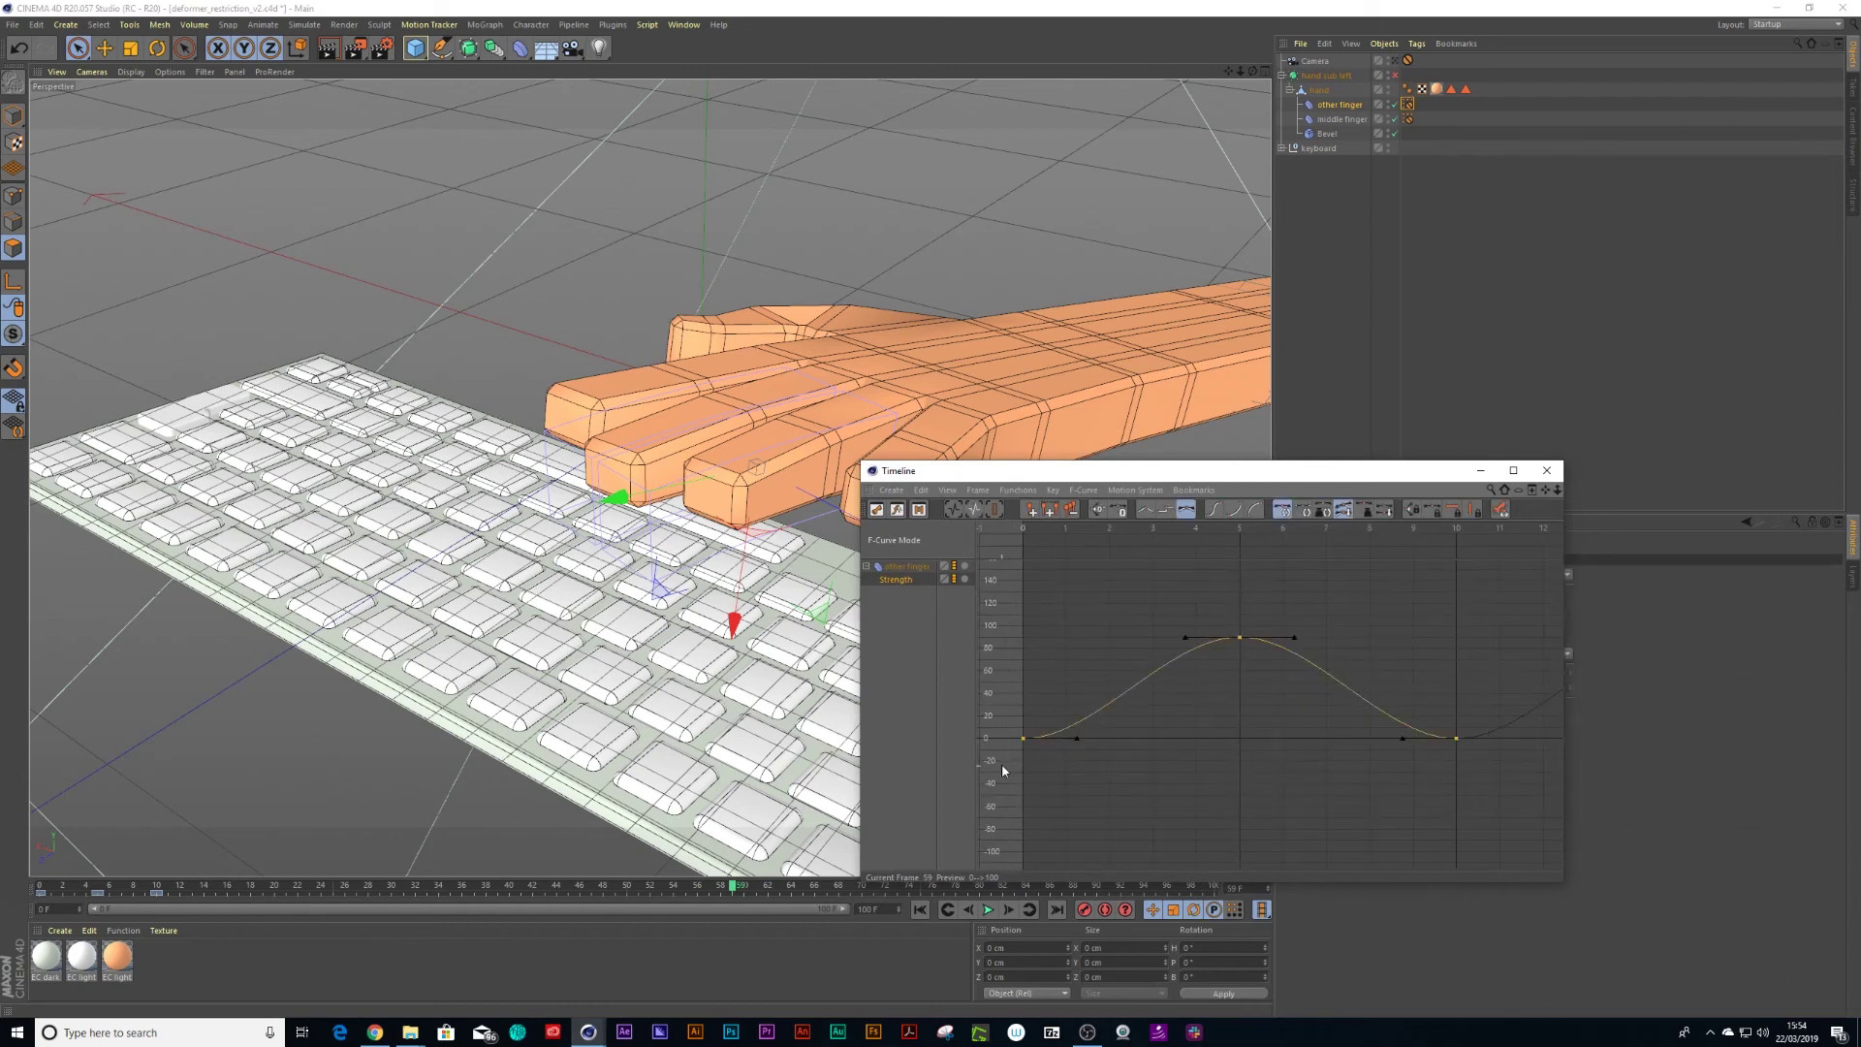
left_click_drag(1029, 744, 1108, 745)
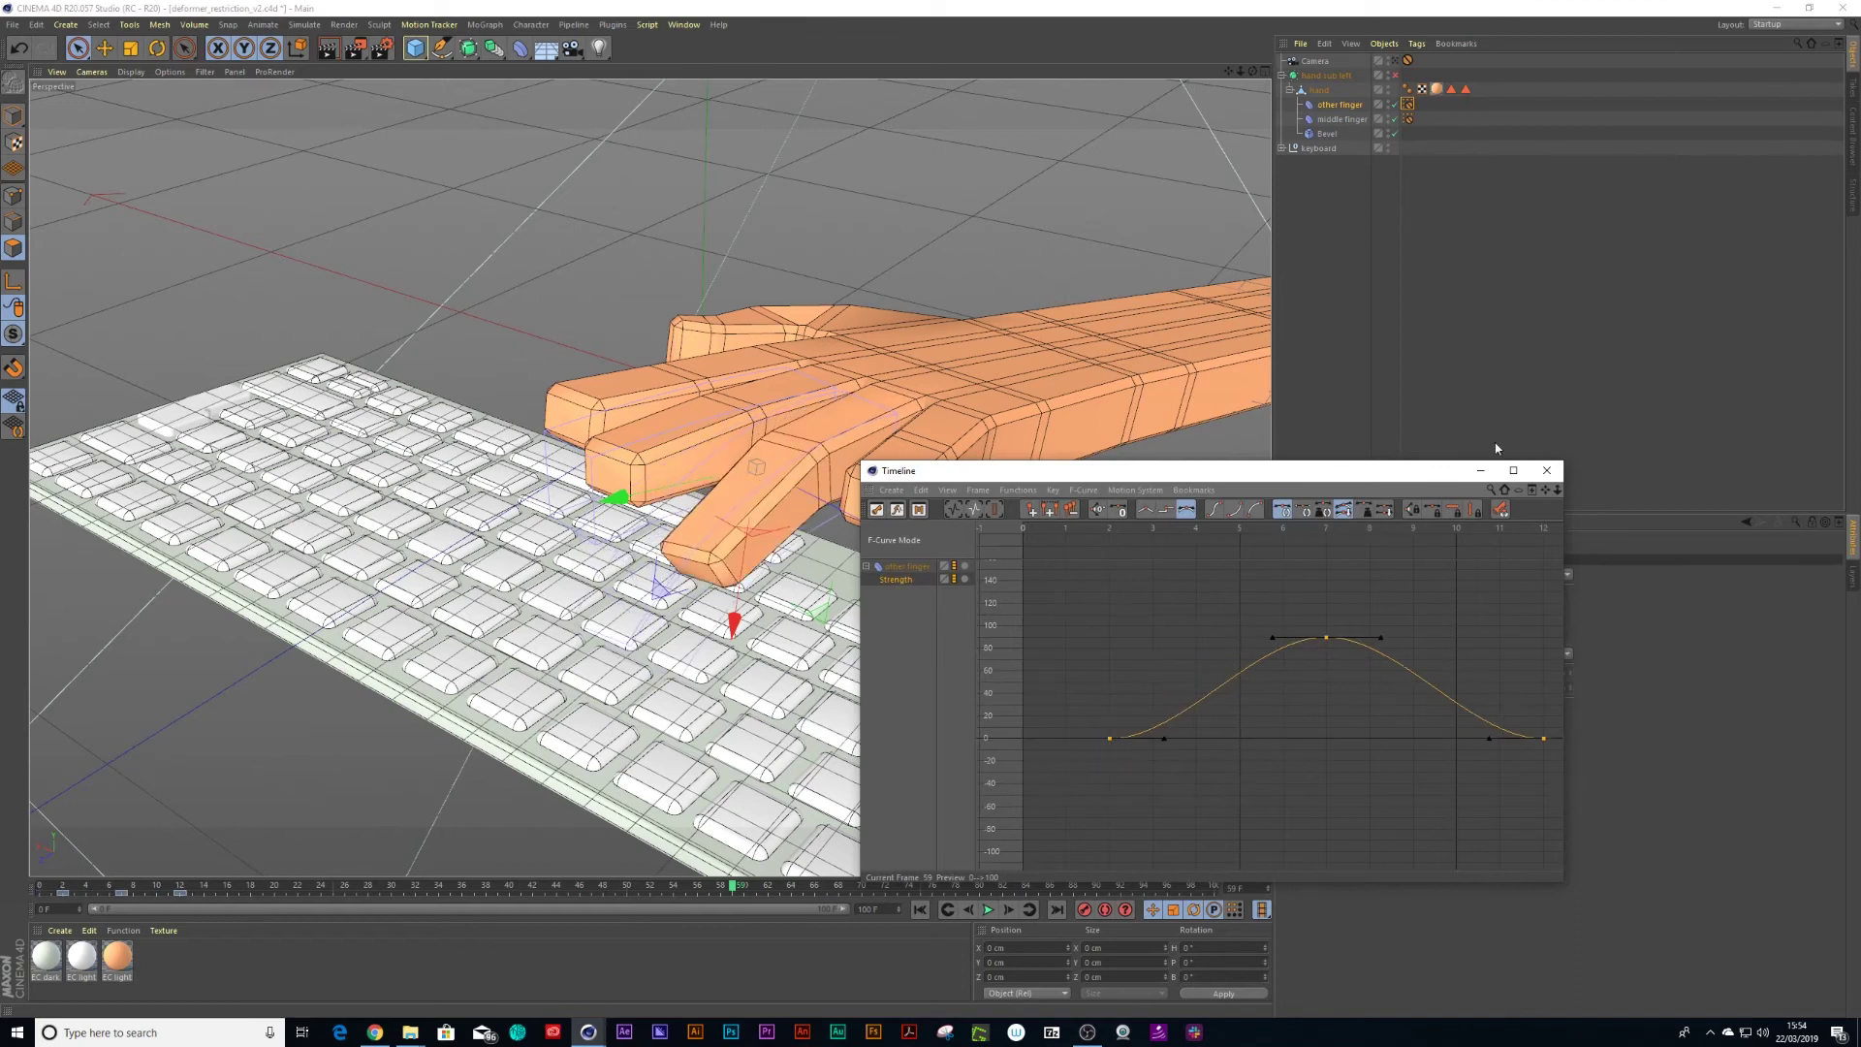
left_click(1547, 470)
left_click_drag(219, 892, 43, 889)
key("F8")
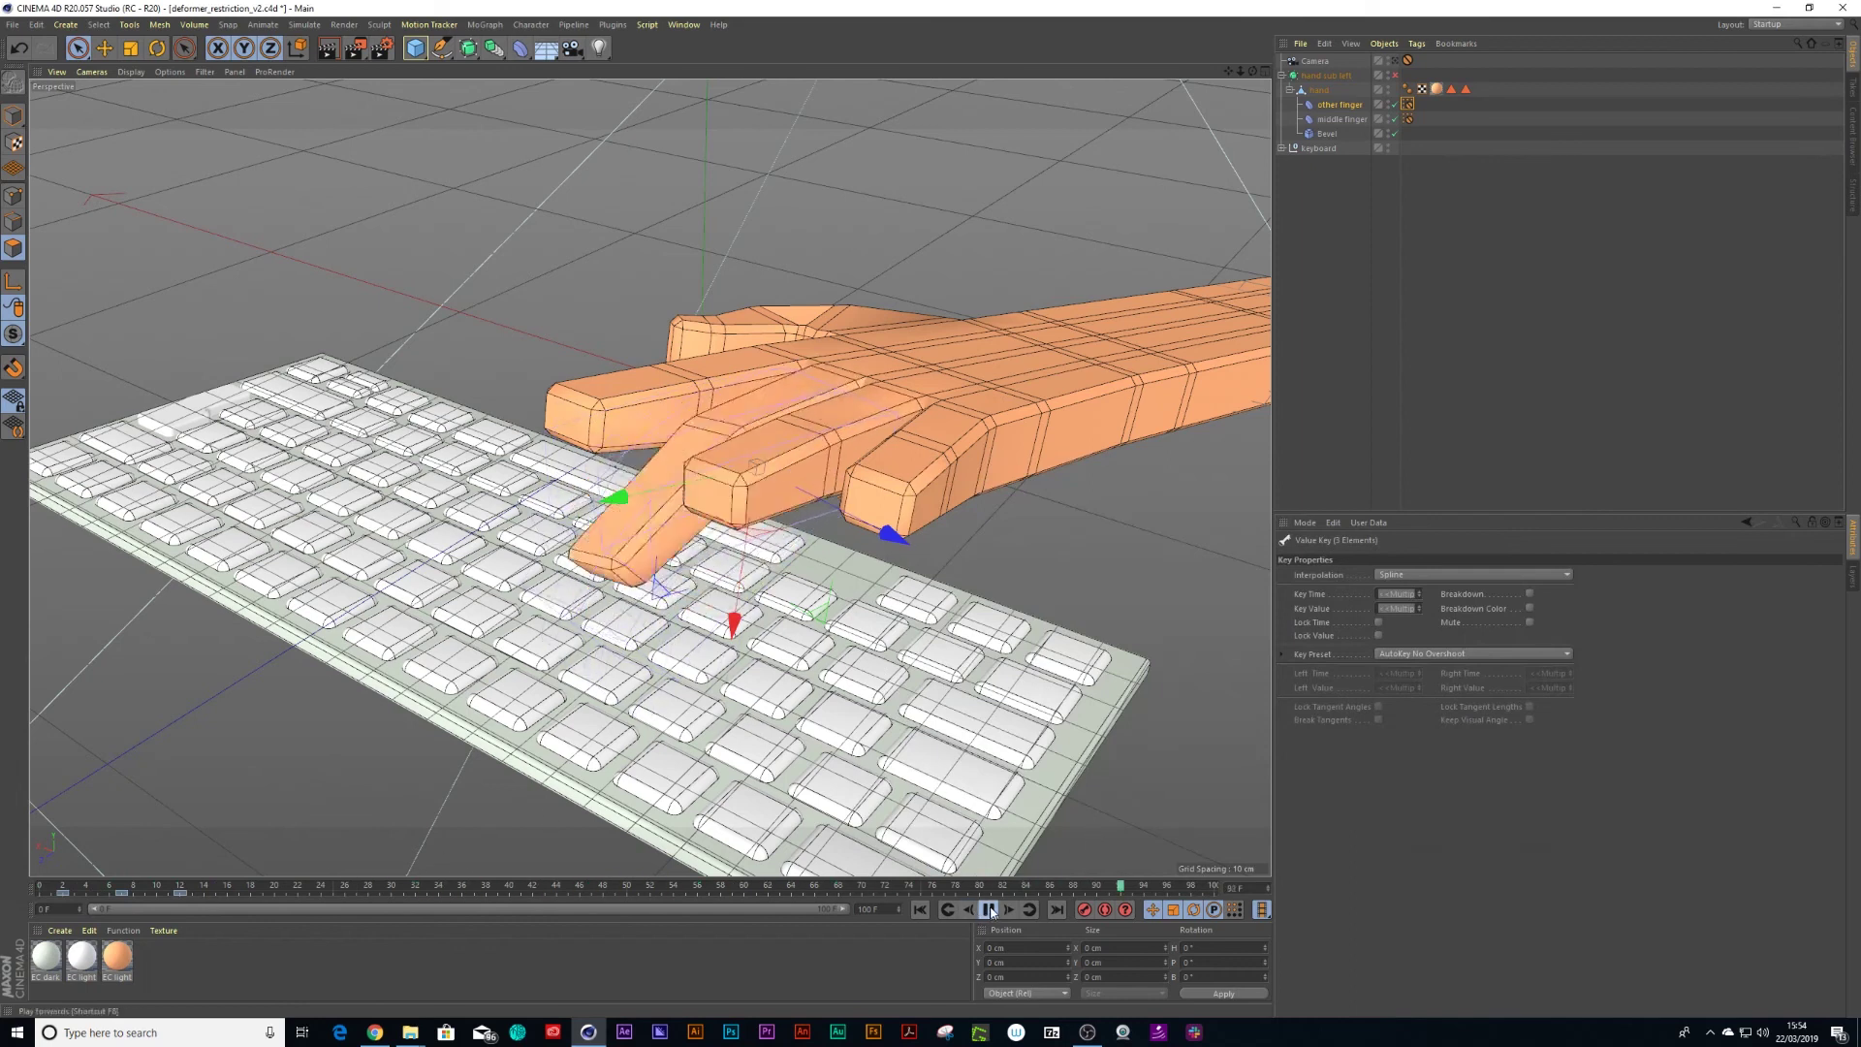
Stop playback, reframe the whole keyboard, and turn on the hand sub left subdivision.
left_click(990, 910)
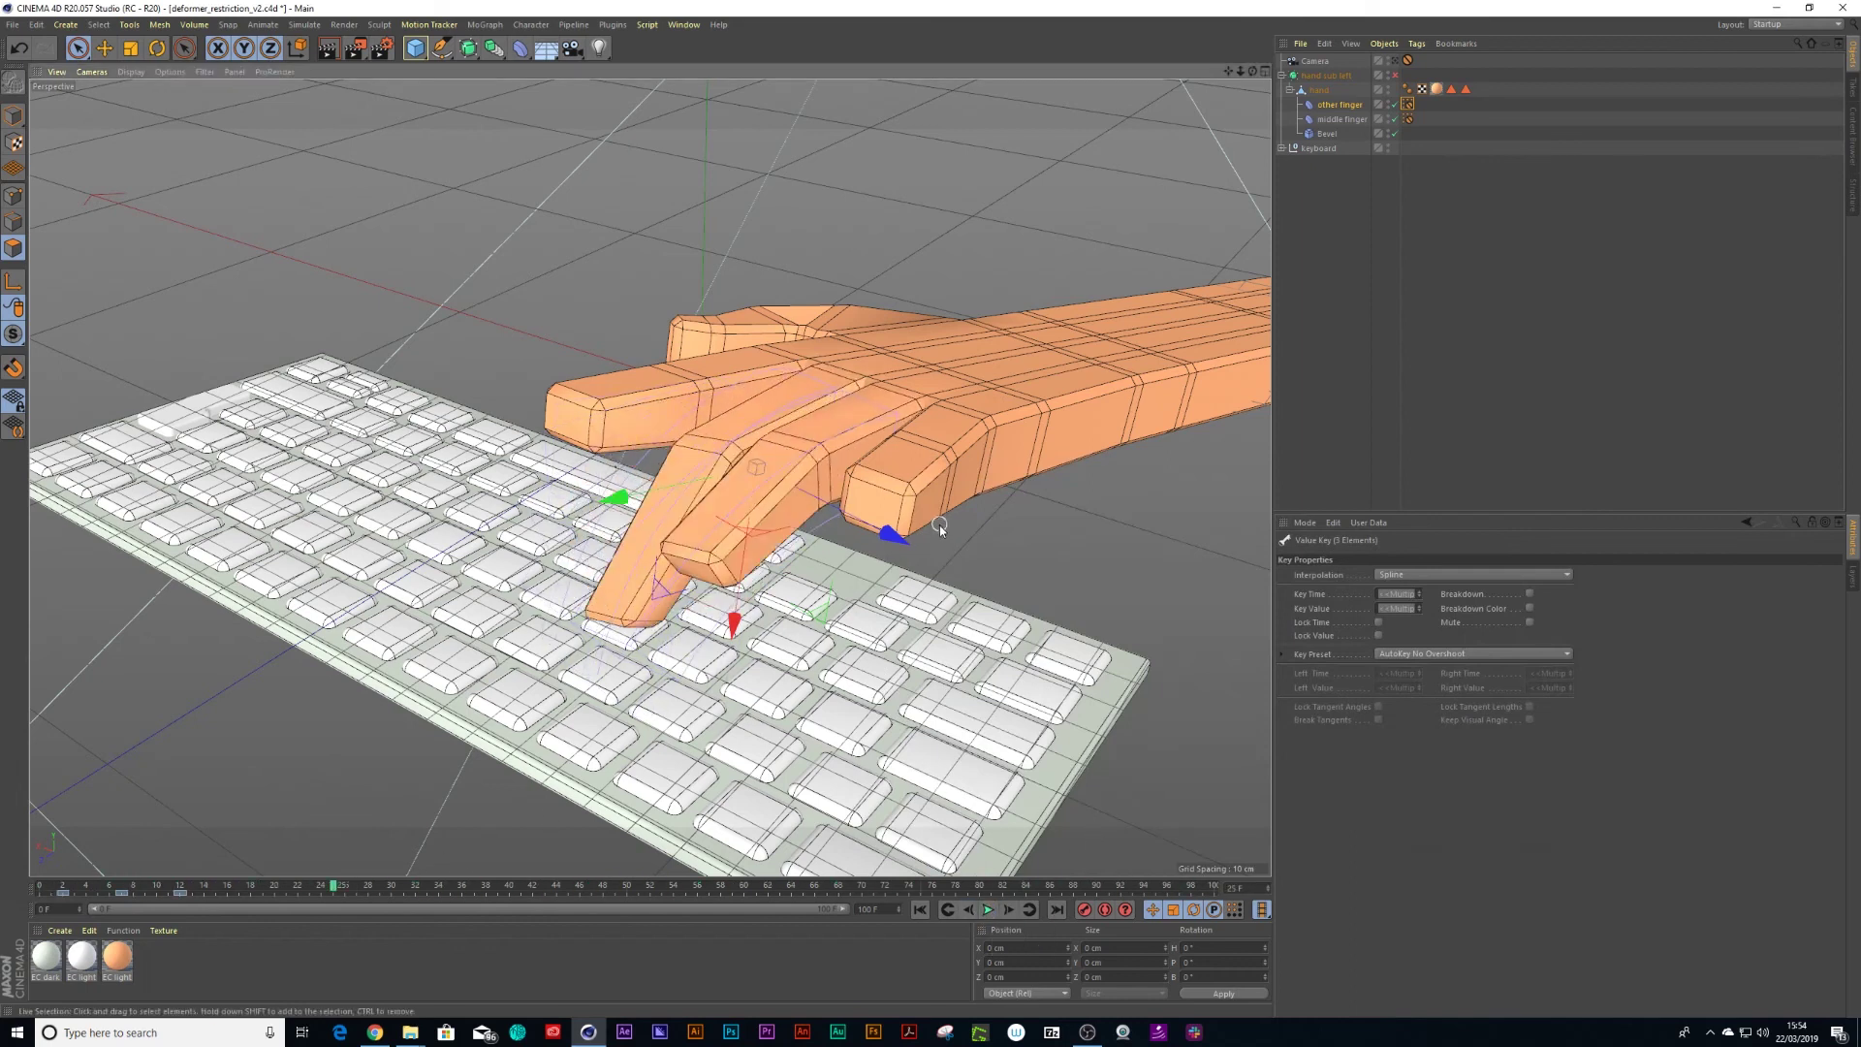
left_click_drag(959, 545, 1071, 444, "alt")
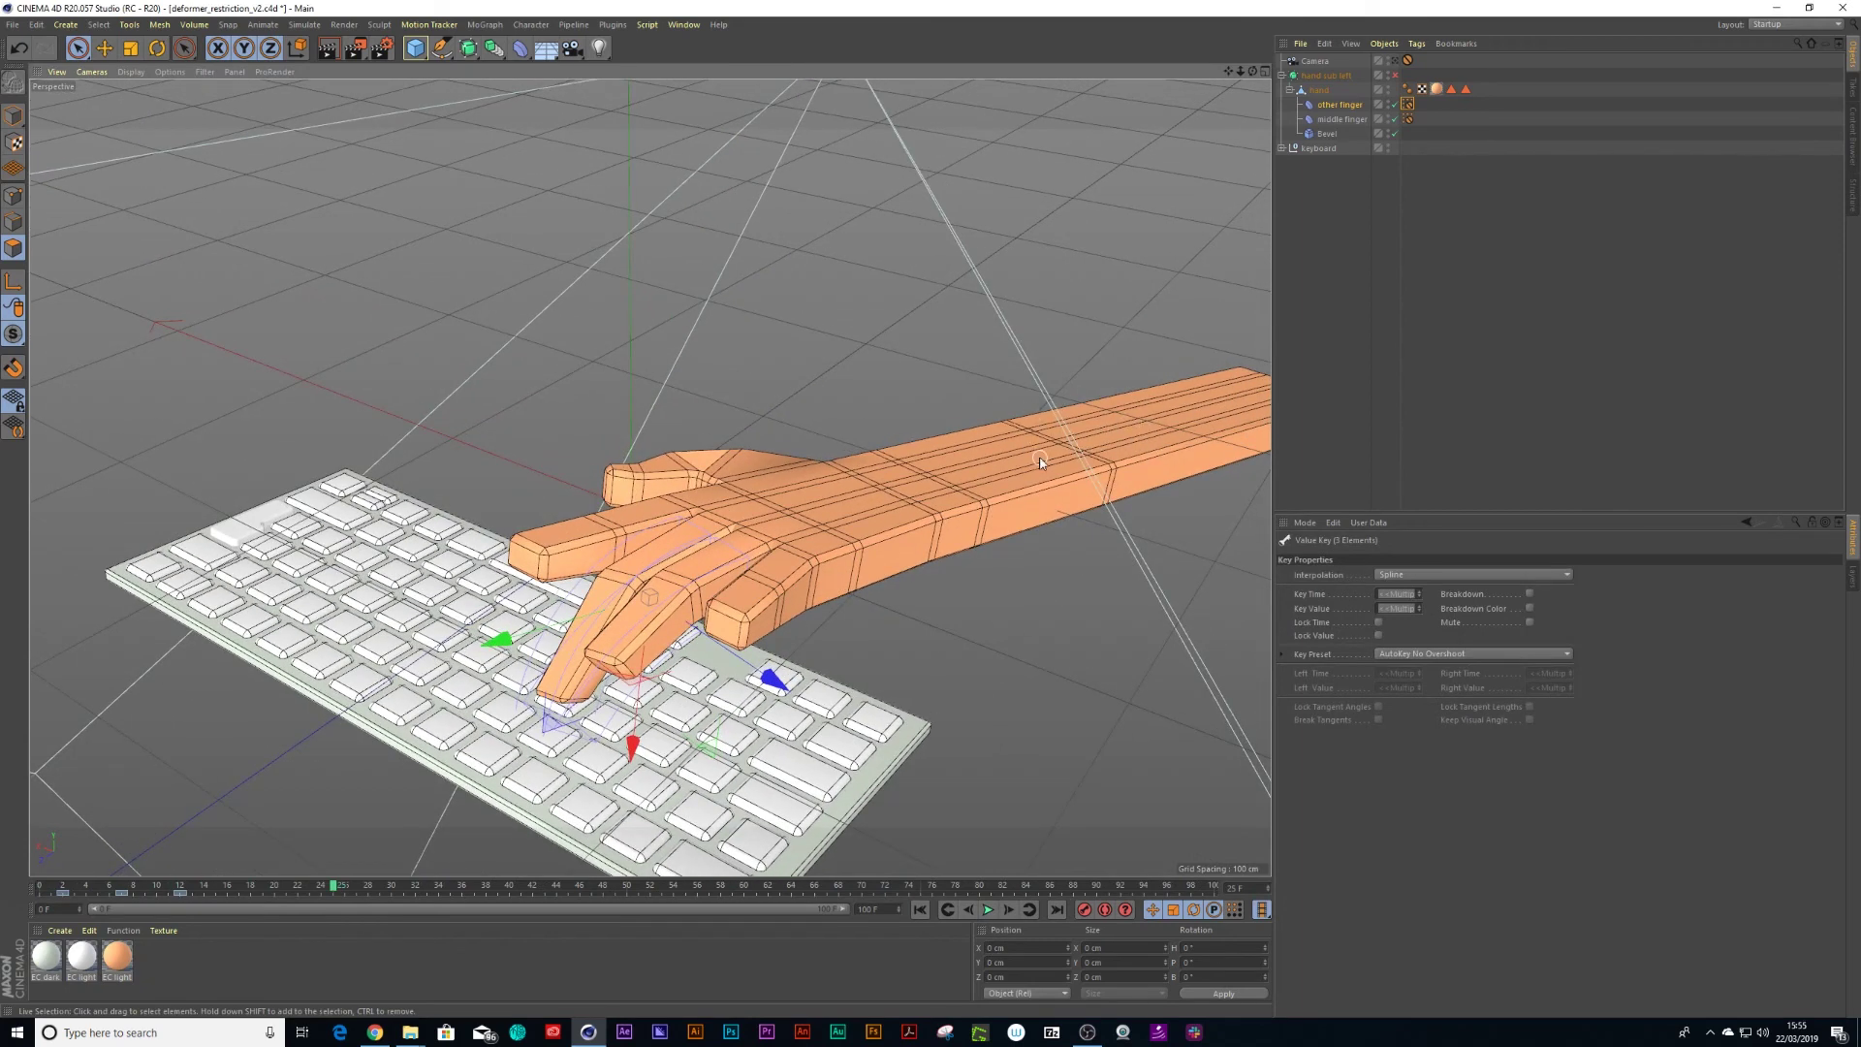
key("q")
Replay the animation from behind the hand, then reframe and select hand sub left.
left_click_drag(826, 407, 375, 536, "alt")
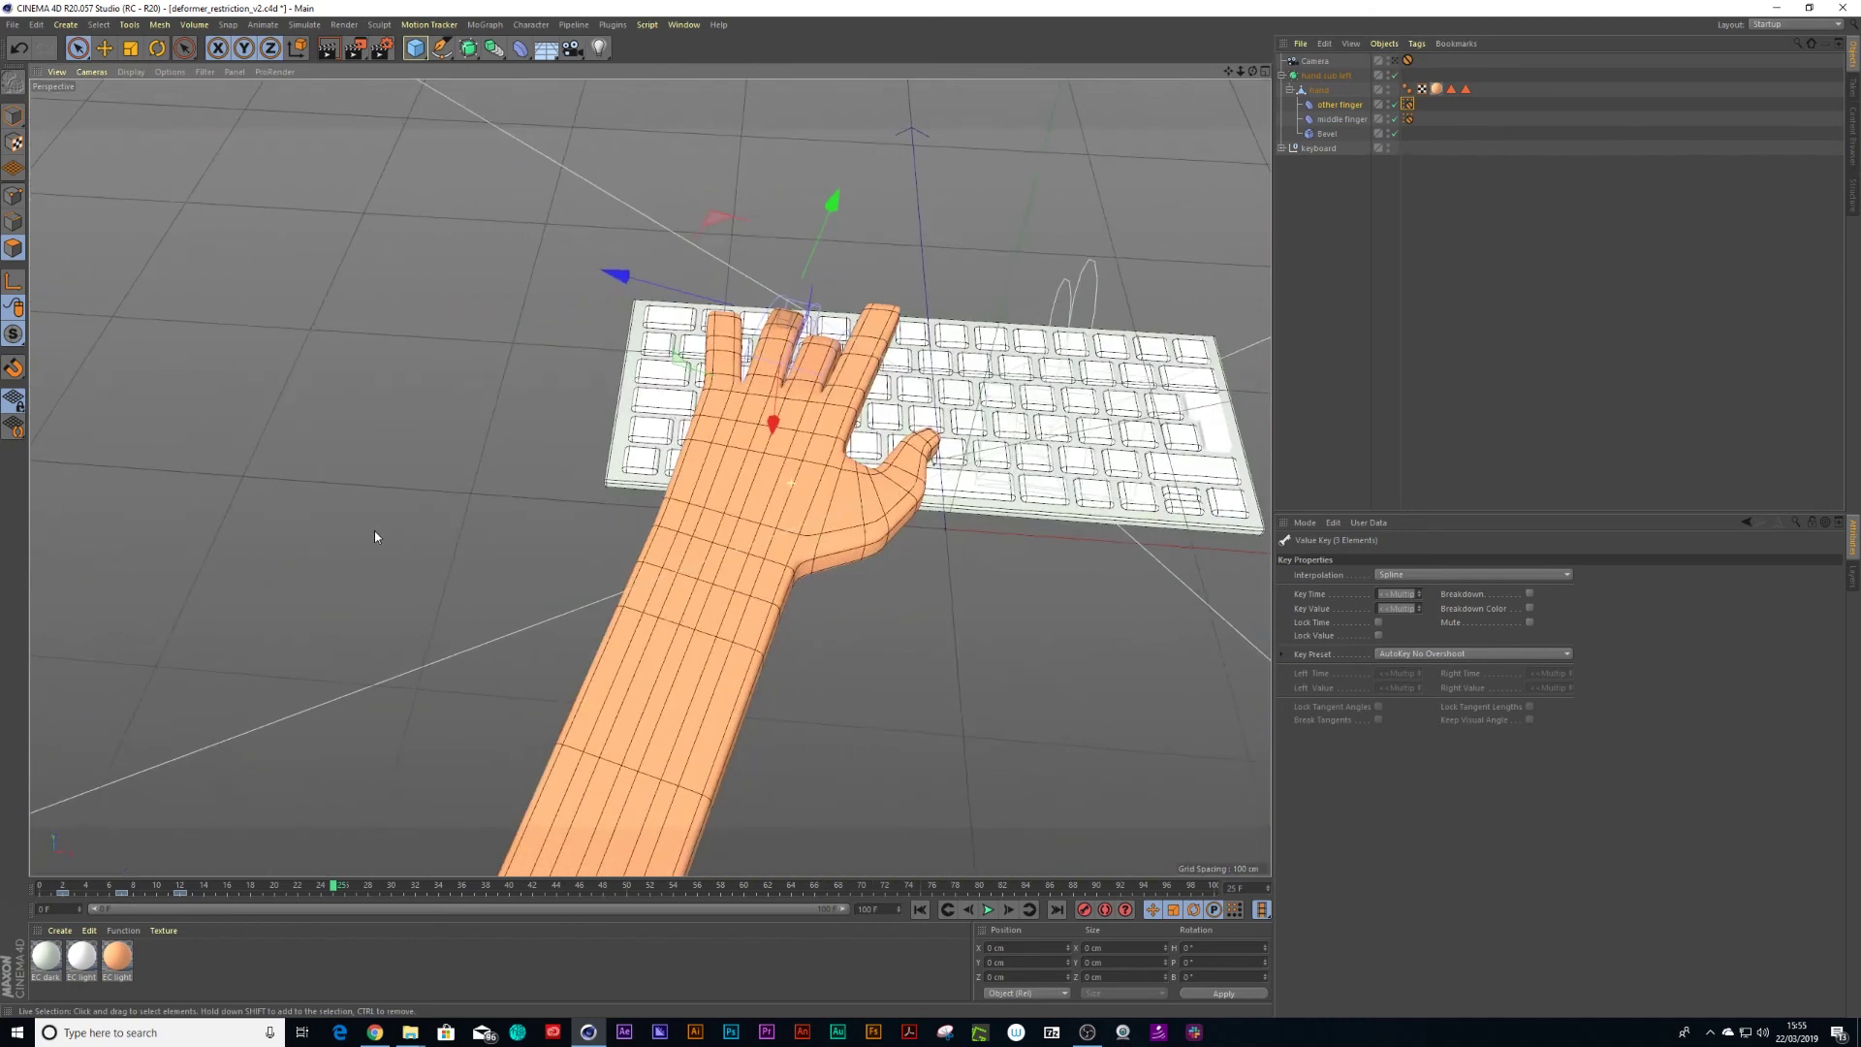
left_click(990, 910)
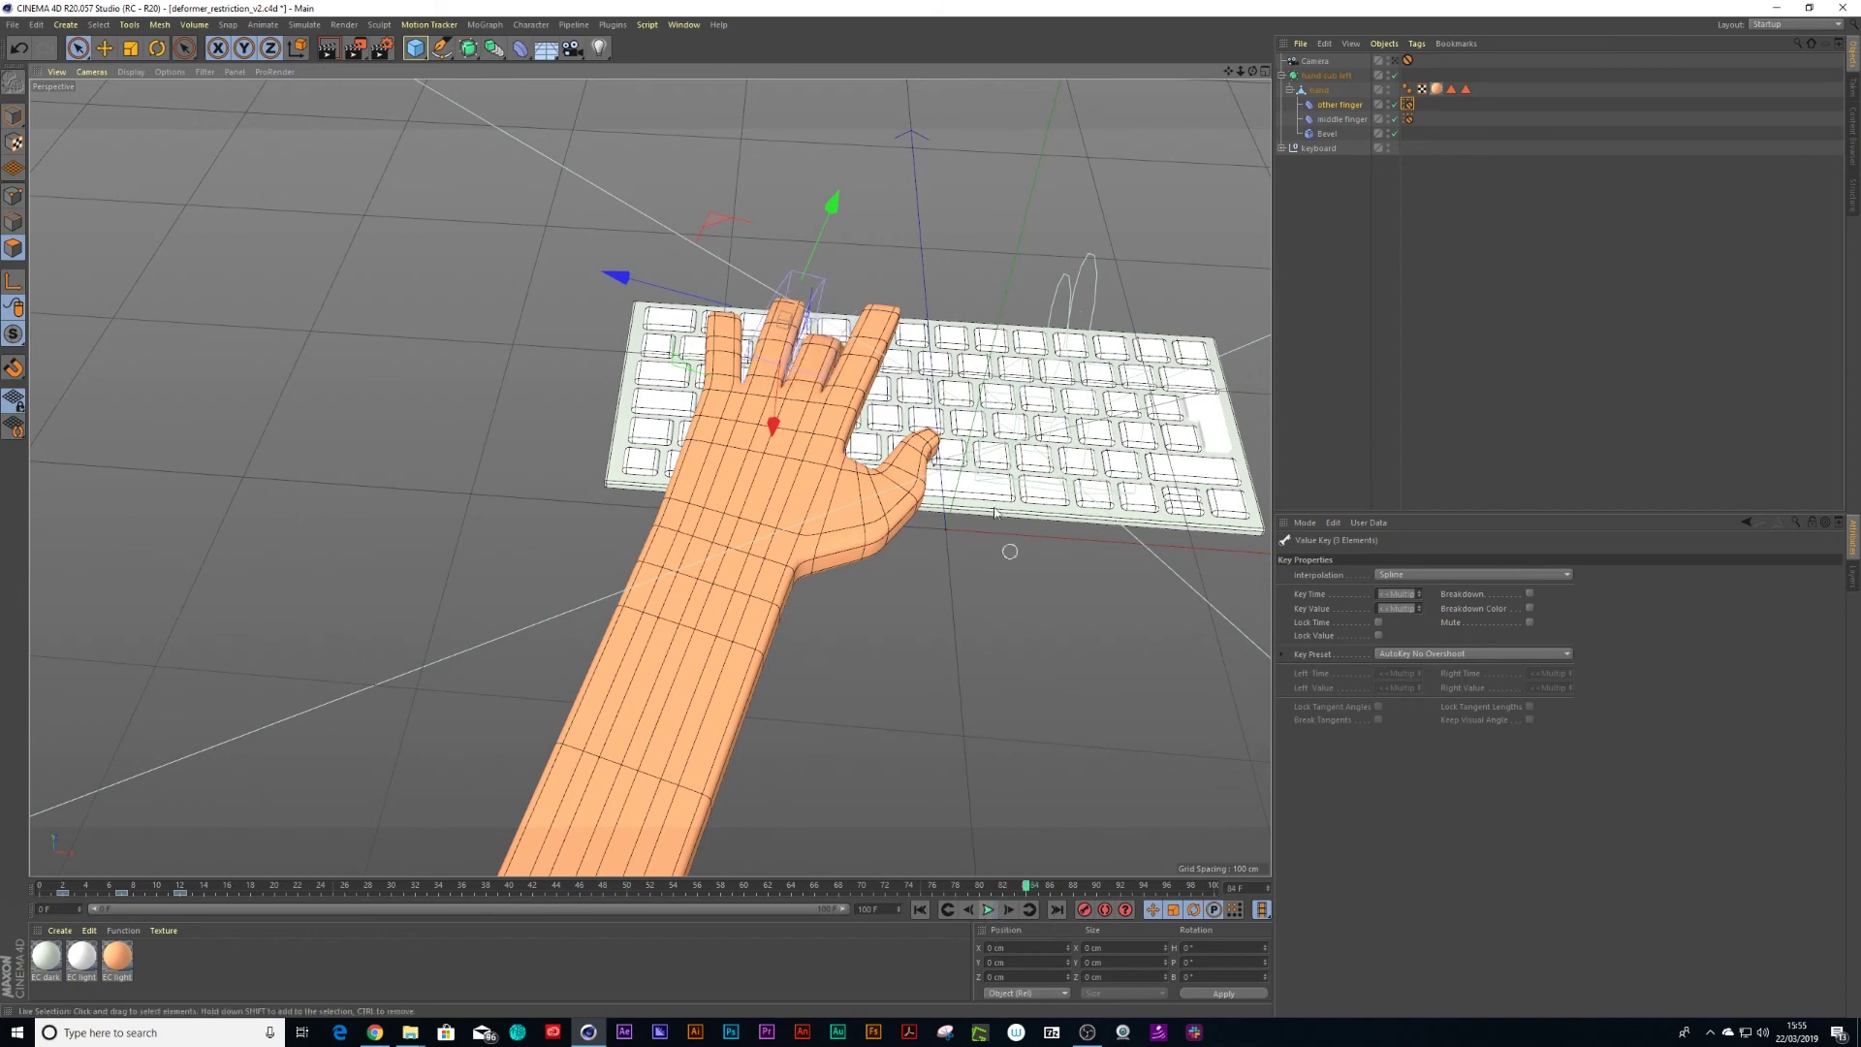
key("F8")
left_click_drag(963, 338, 1170, 244, "alt")
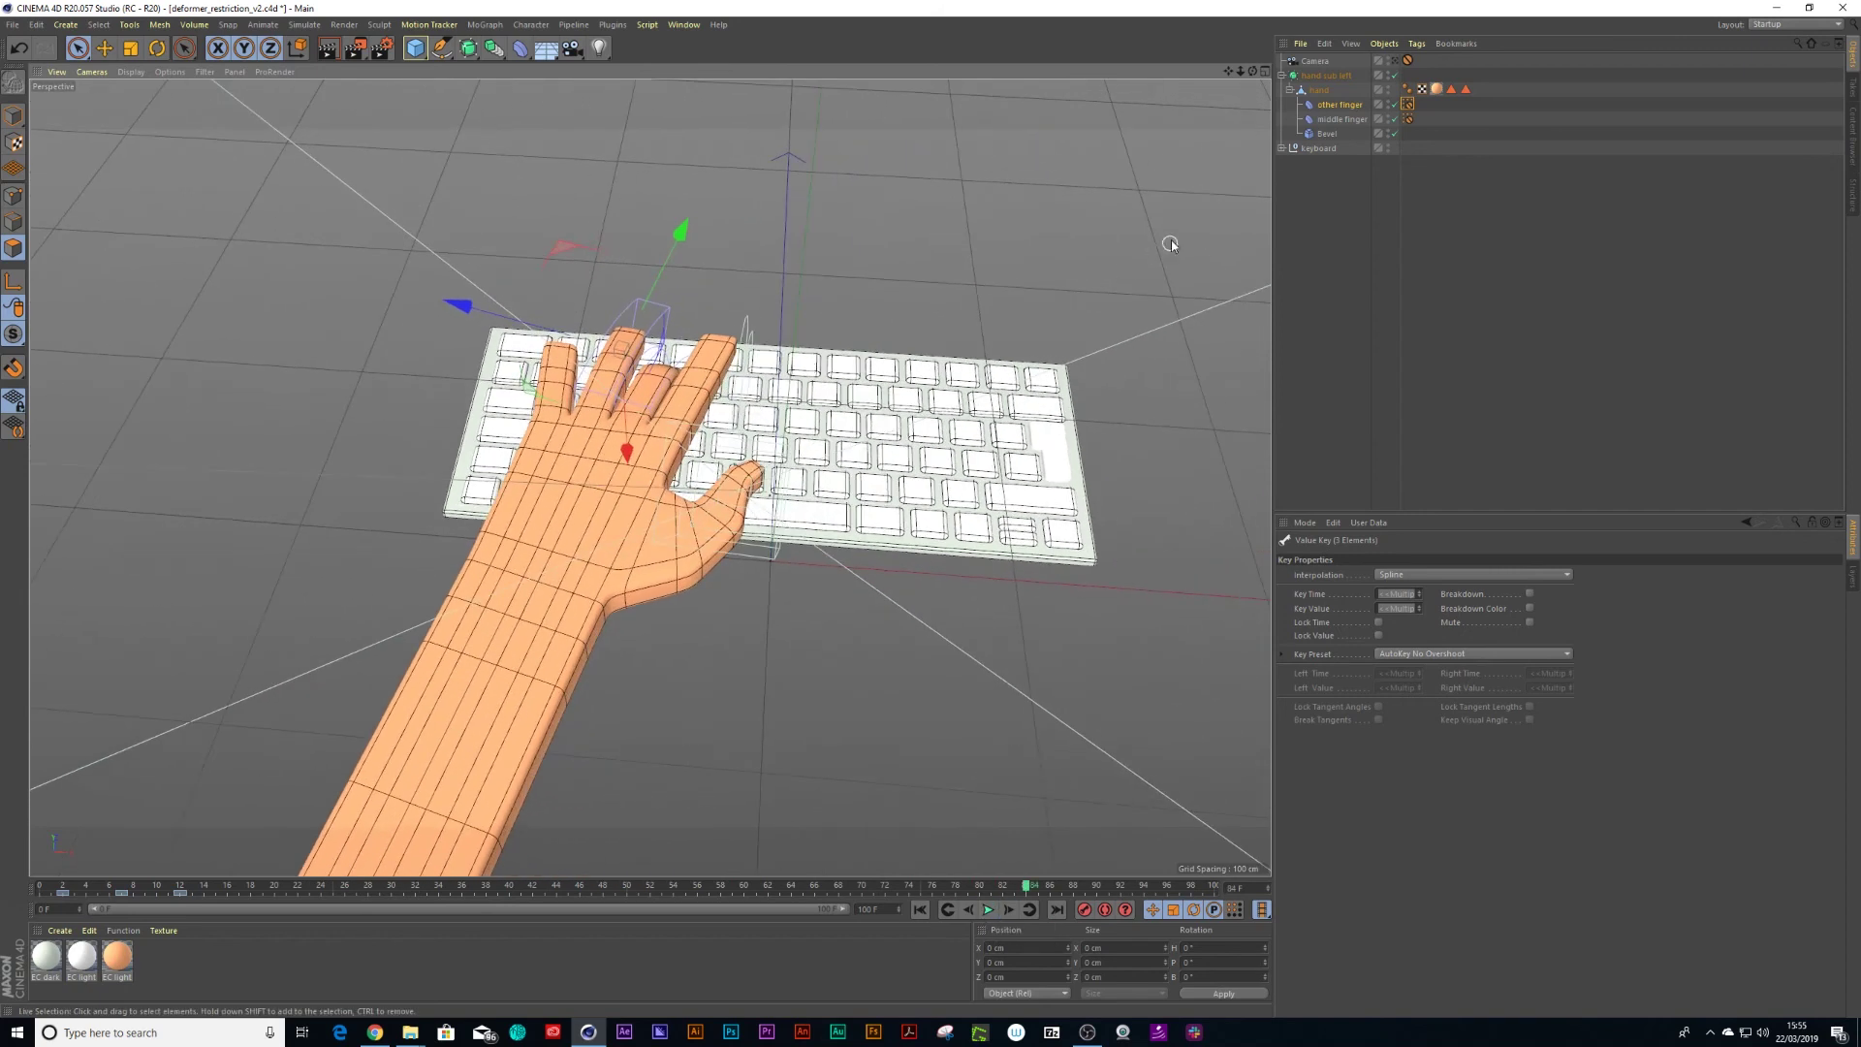
left_click(1233, 211)
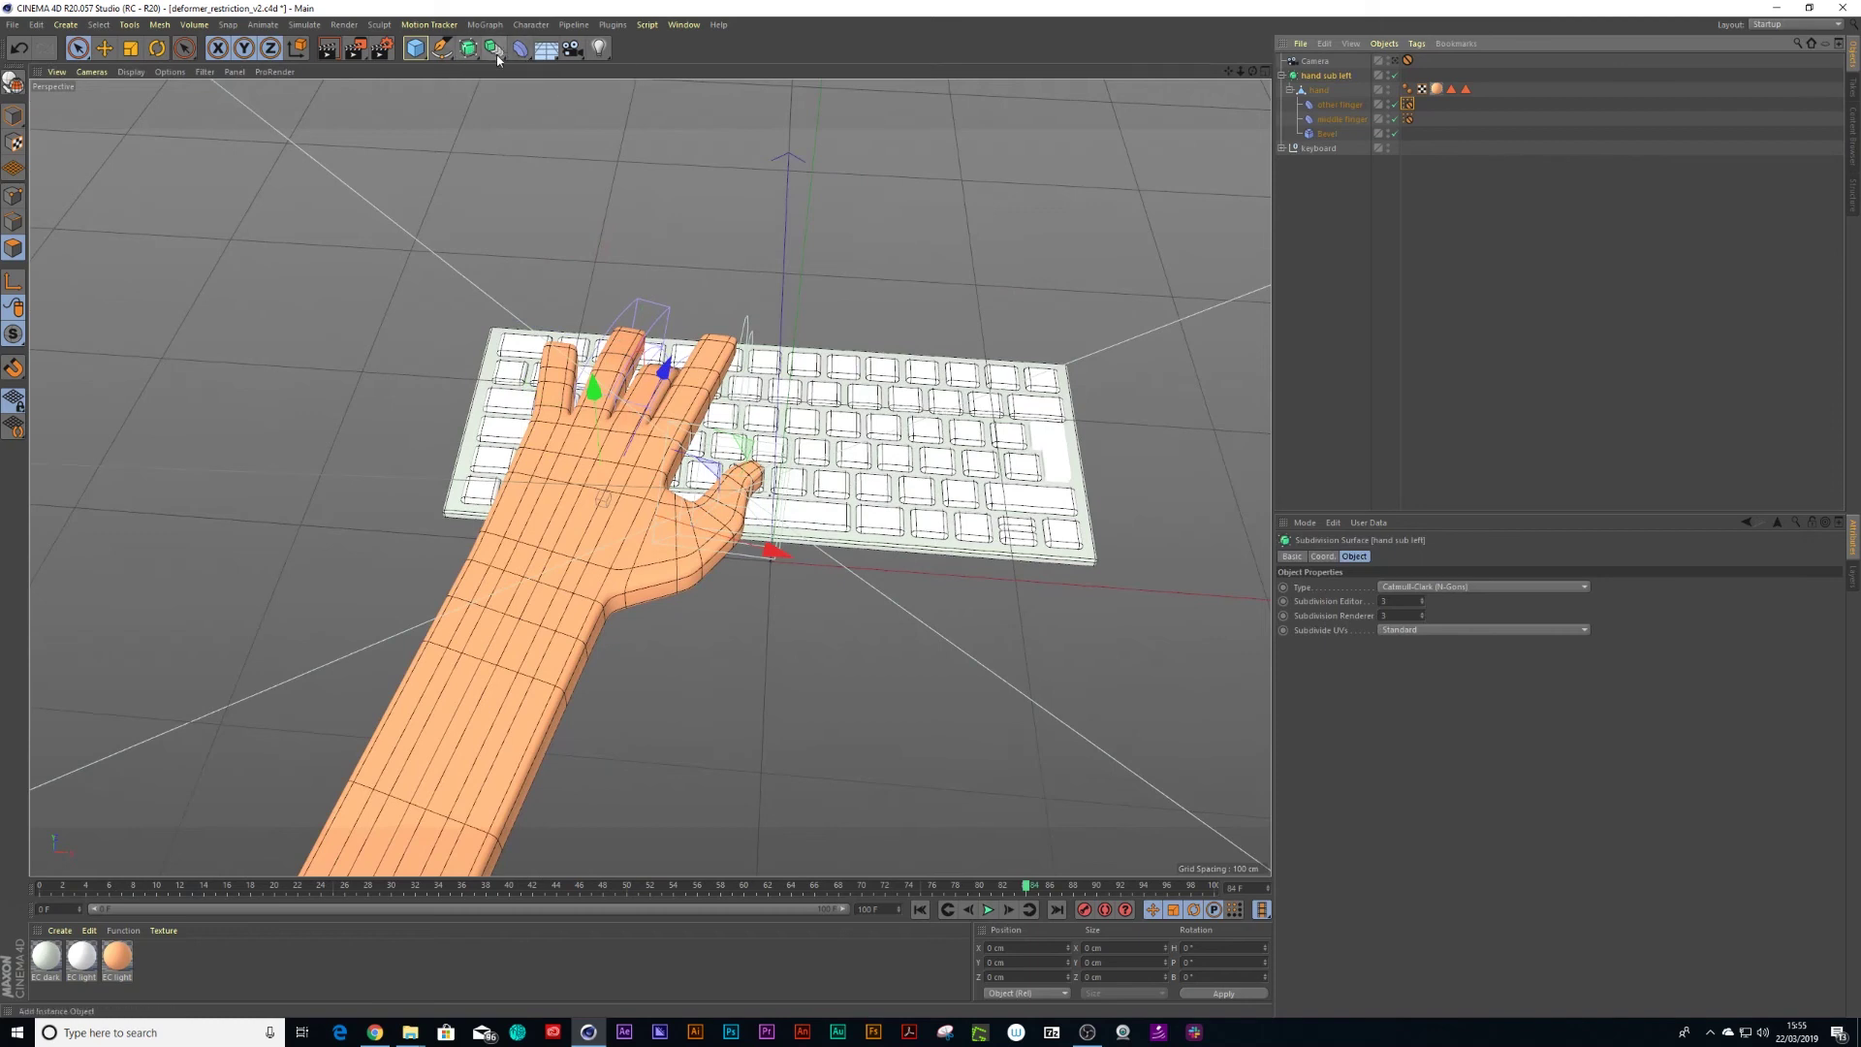
Add a Symmetry object from the generators menu.
left_click(513, 48)
left_click(493, 48)
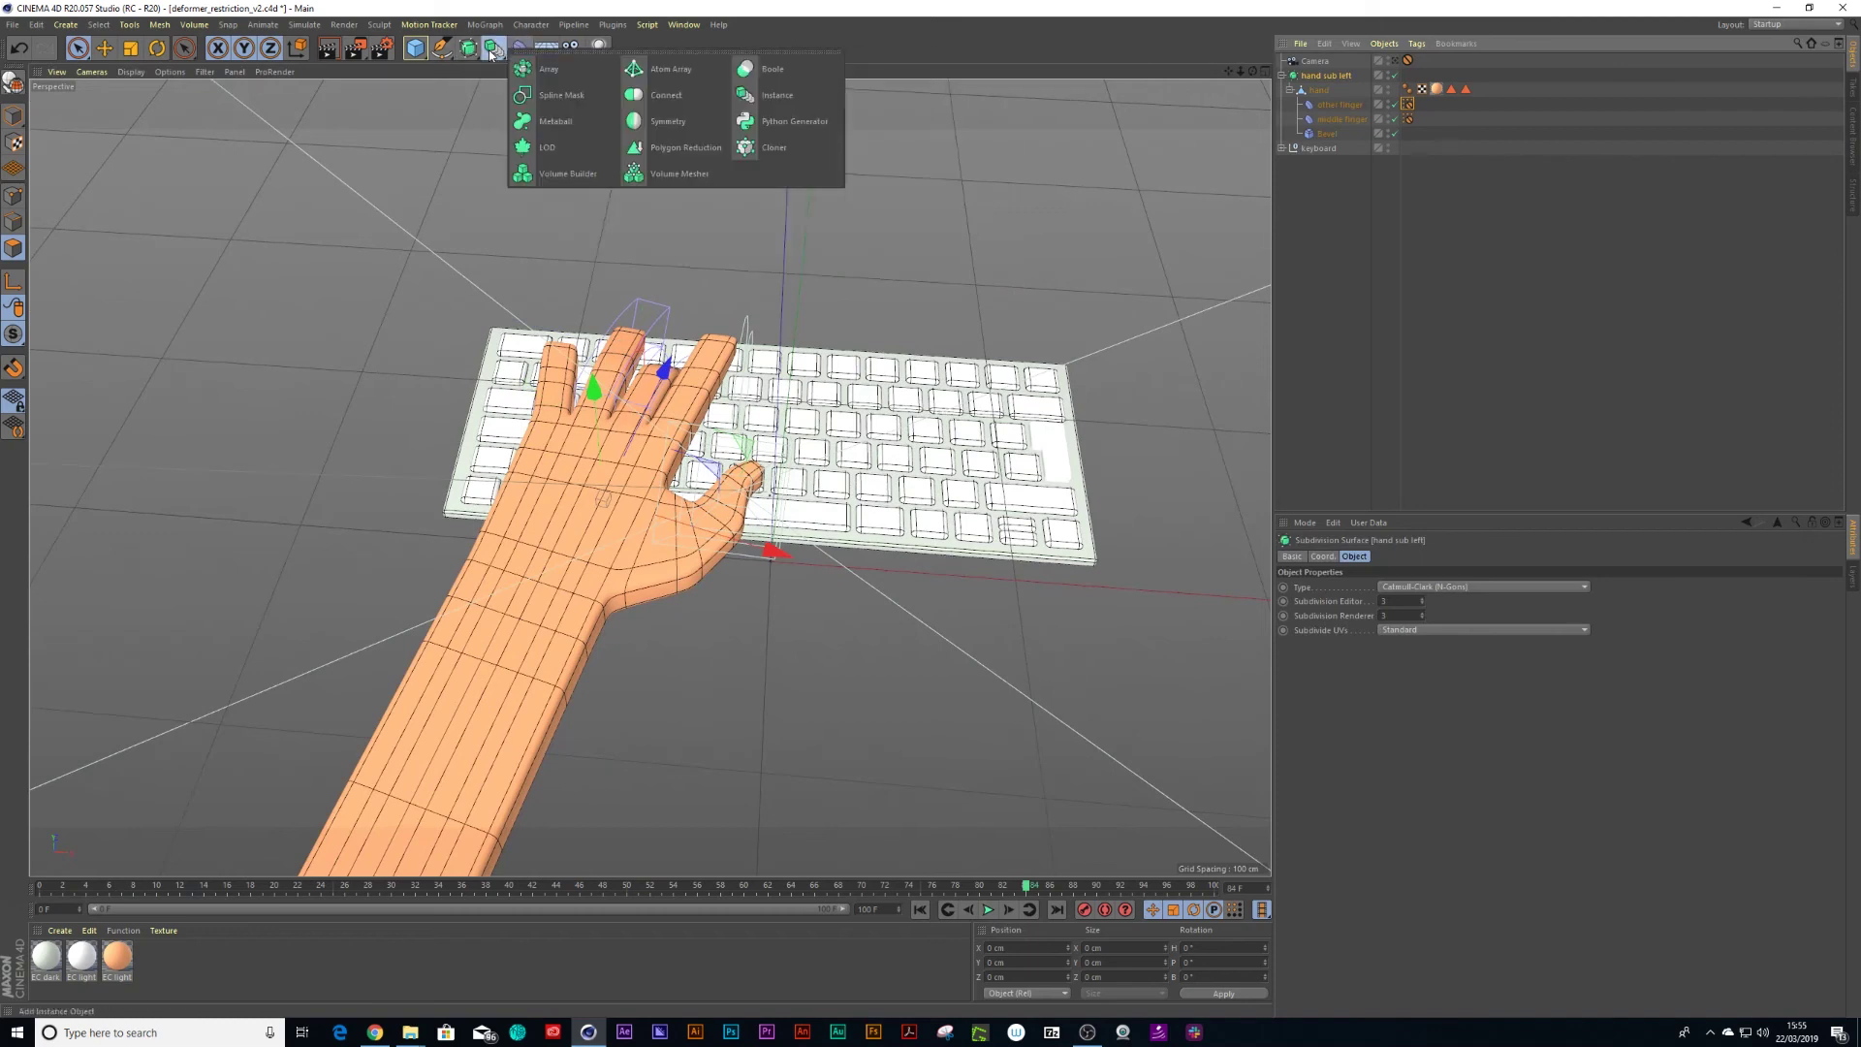
left_click(682, 130)
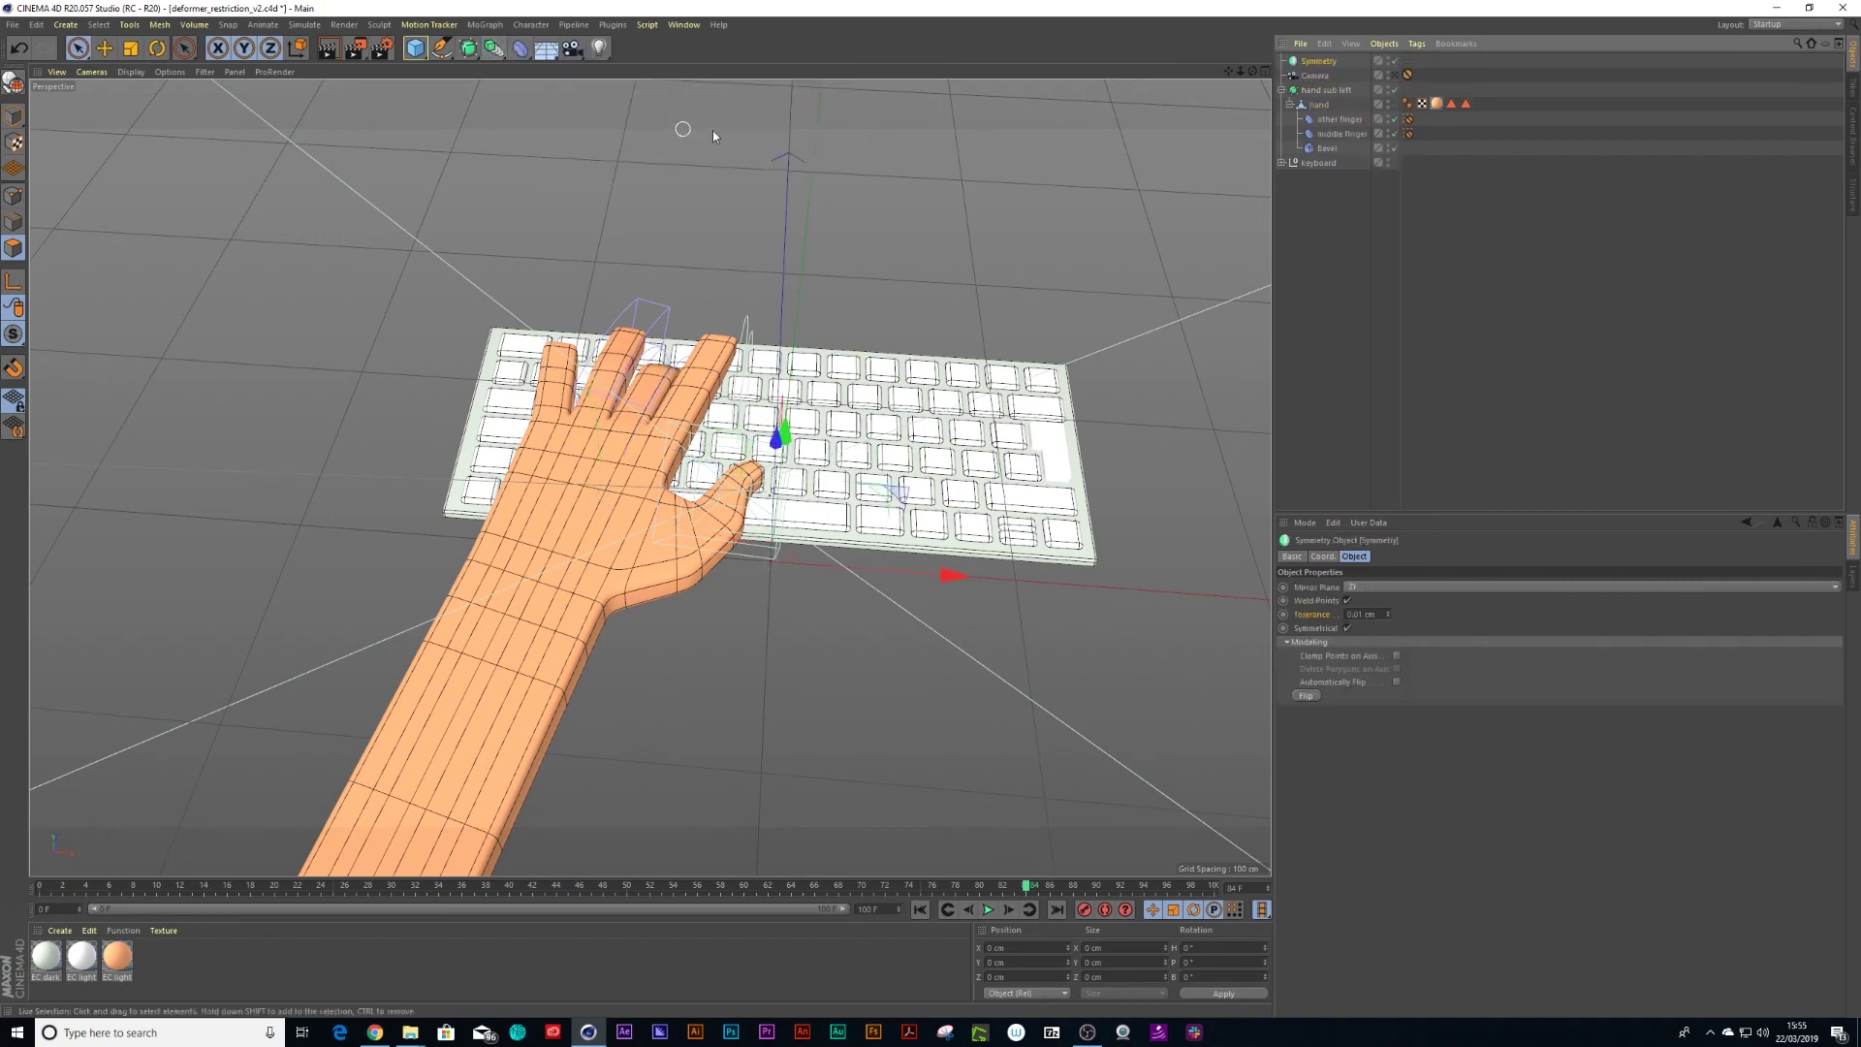
Duplicate hand sub left with its deformers and place the copy inside Symmetry.
left_click(1332, 90)
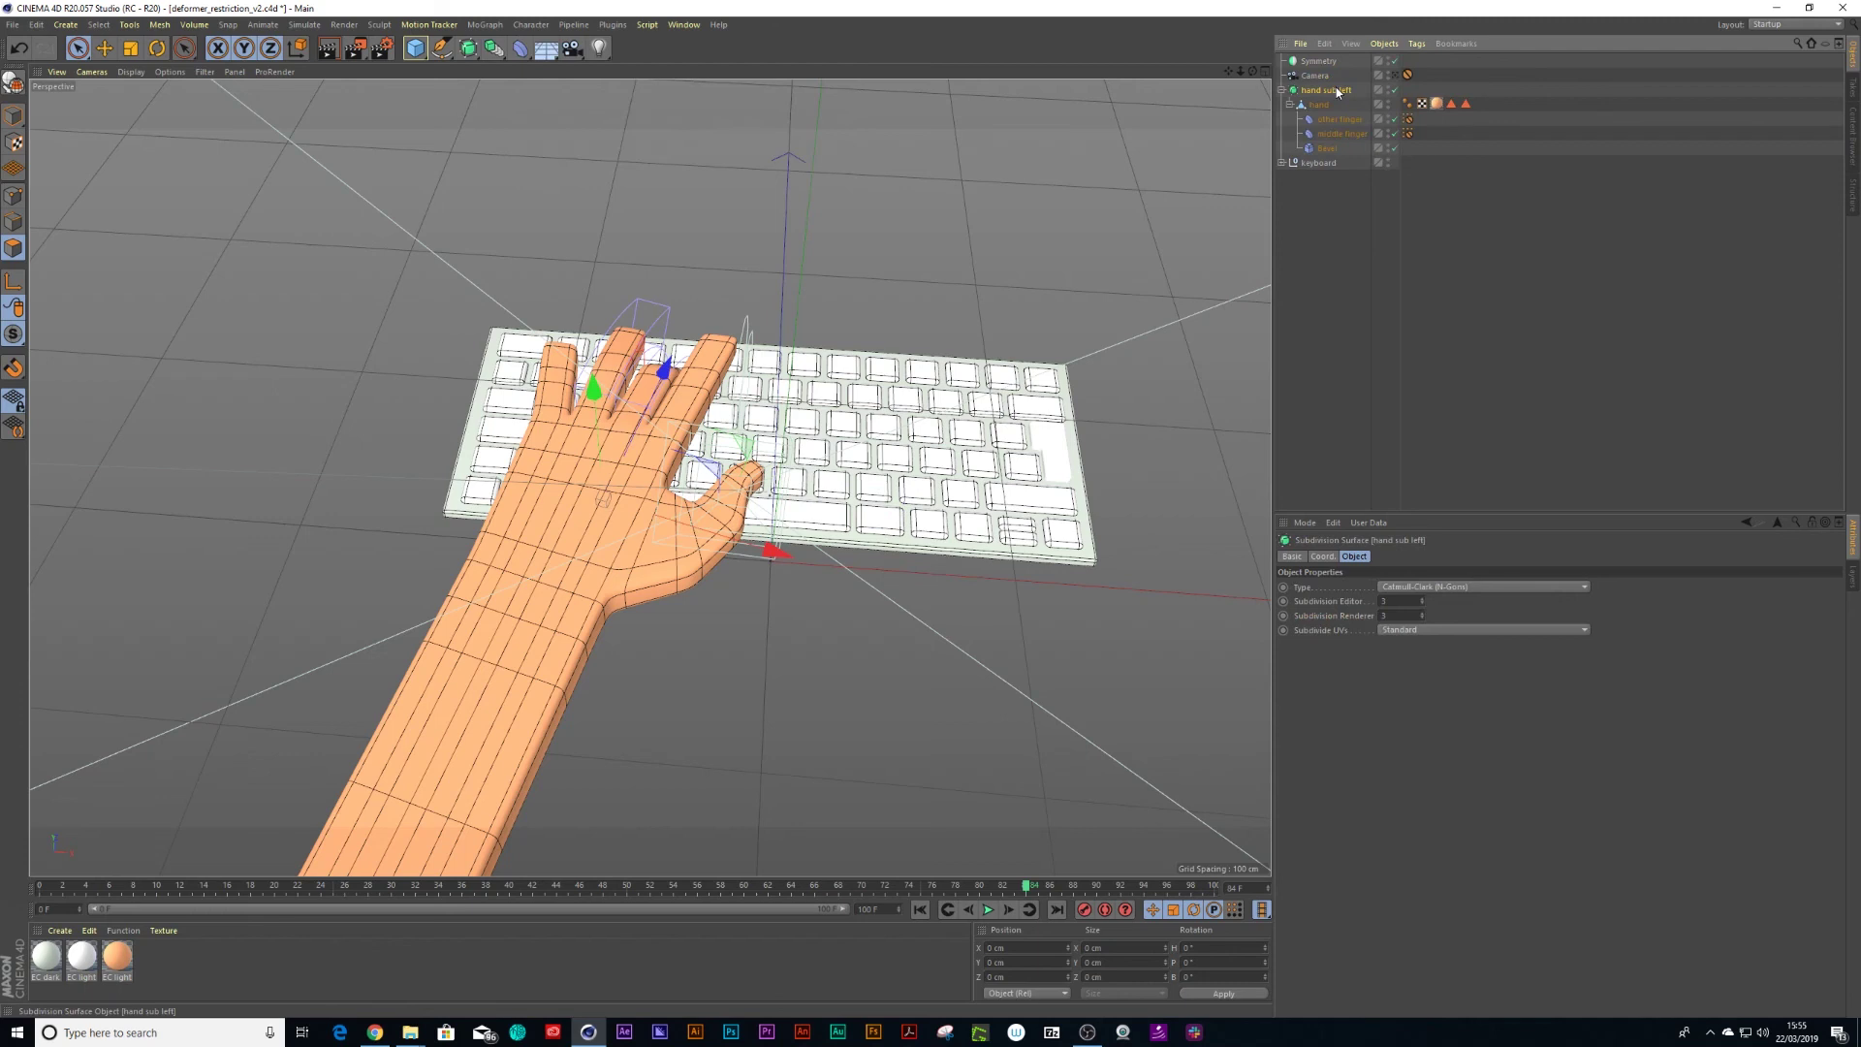
key("ctrl+v")
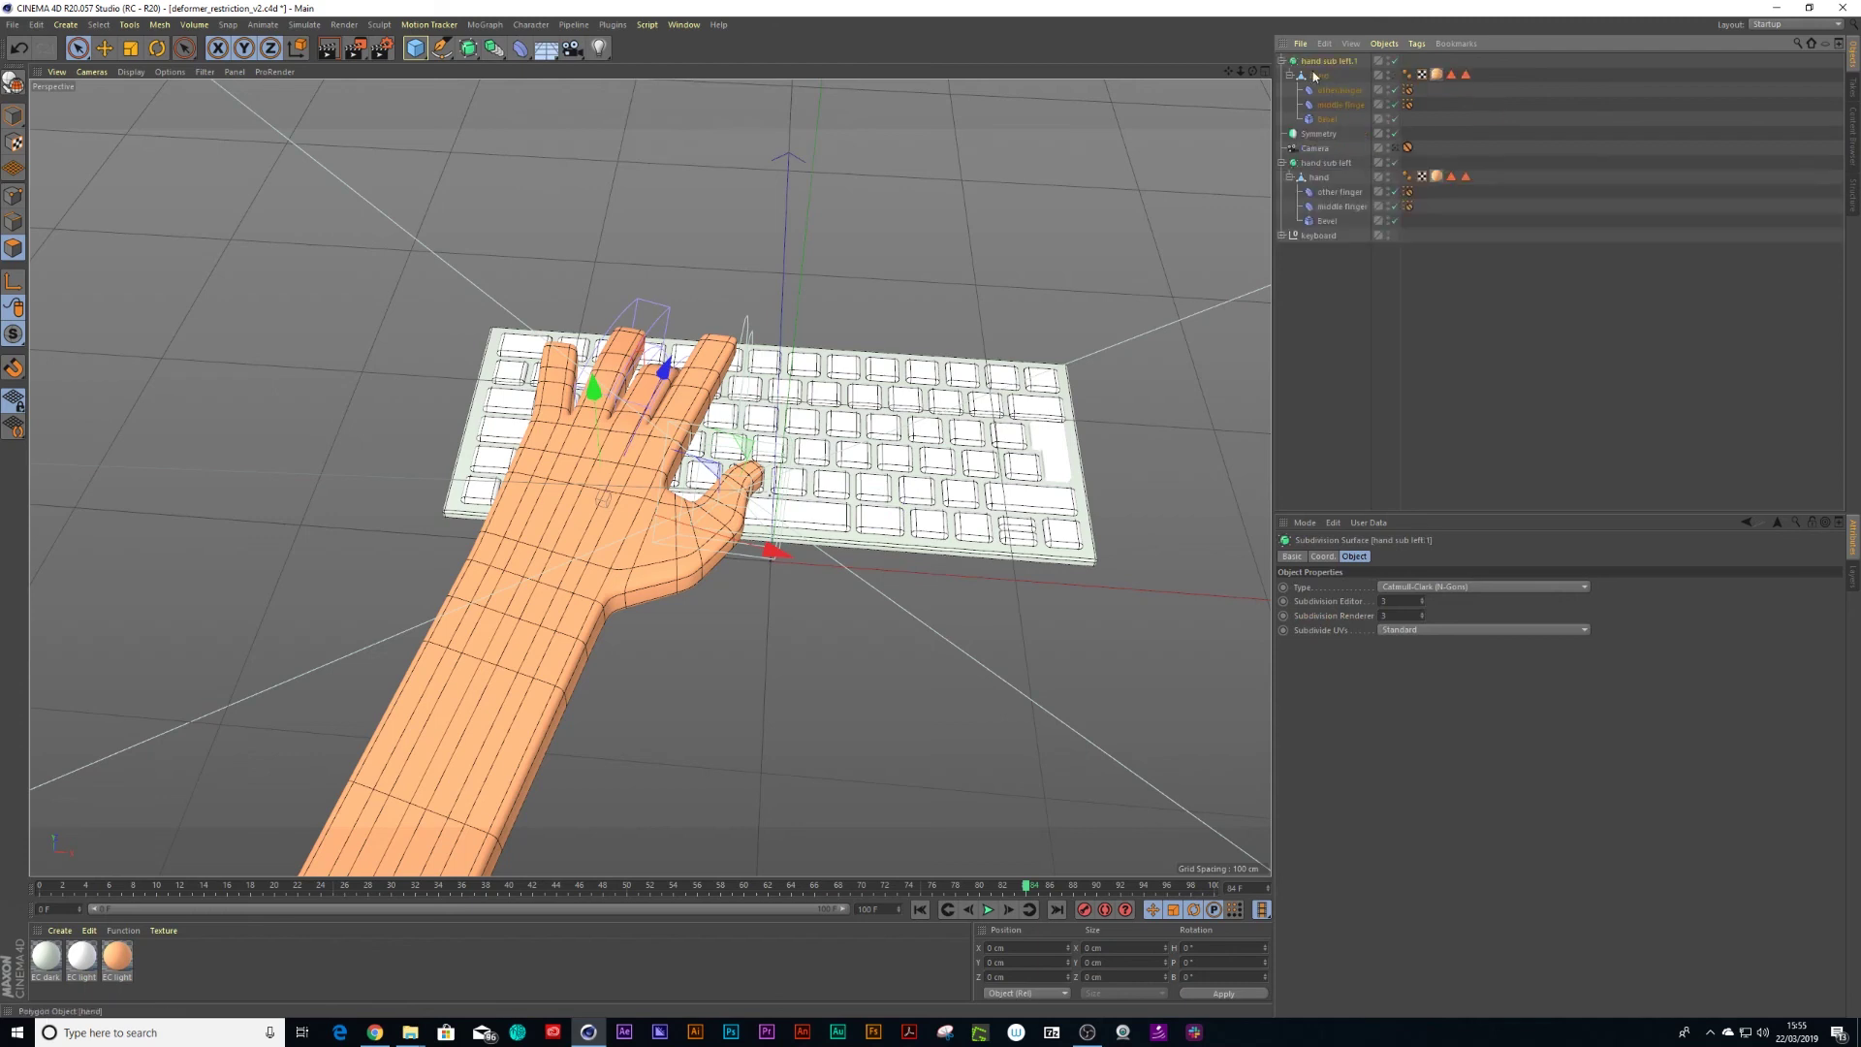
left_click(1282, 61)
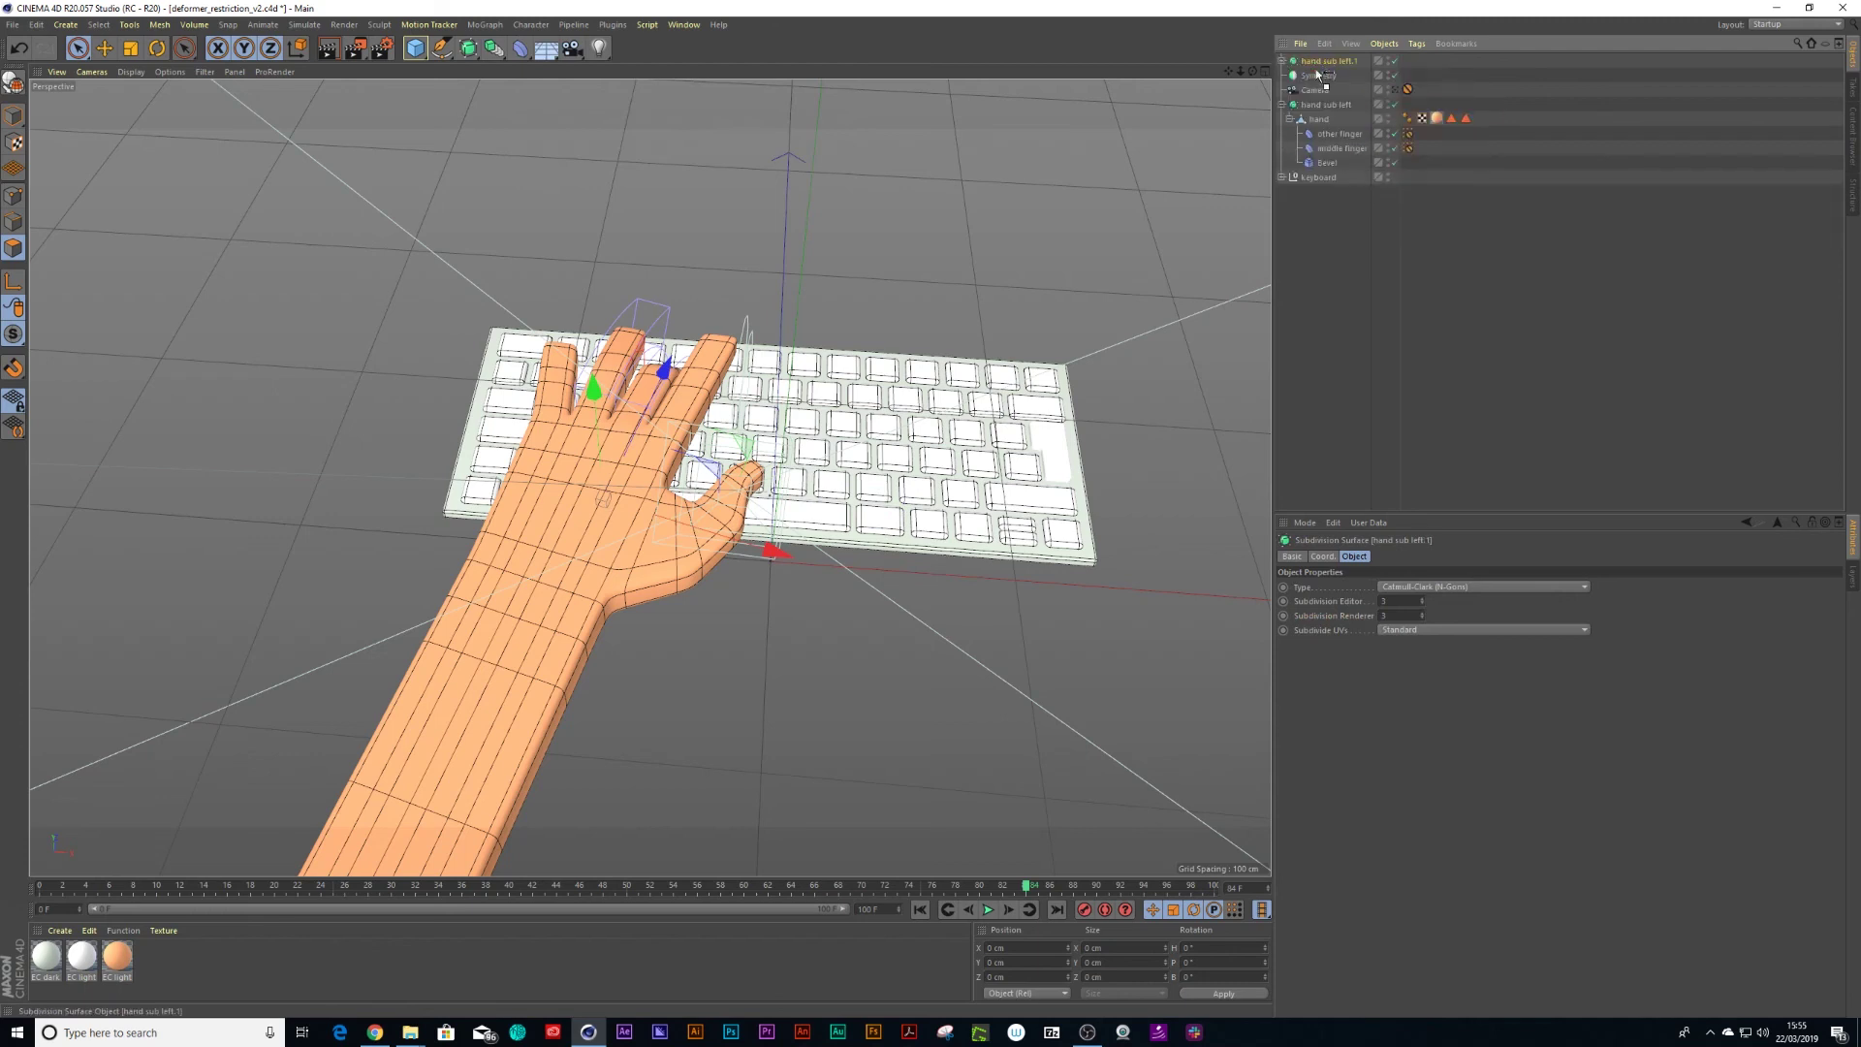
left_click_drag(1318, 82, 1320, 77)
Toggle the Symmetry object off and back on, then select the mirrored hand copy.
left_click(1342, 61)
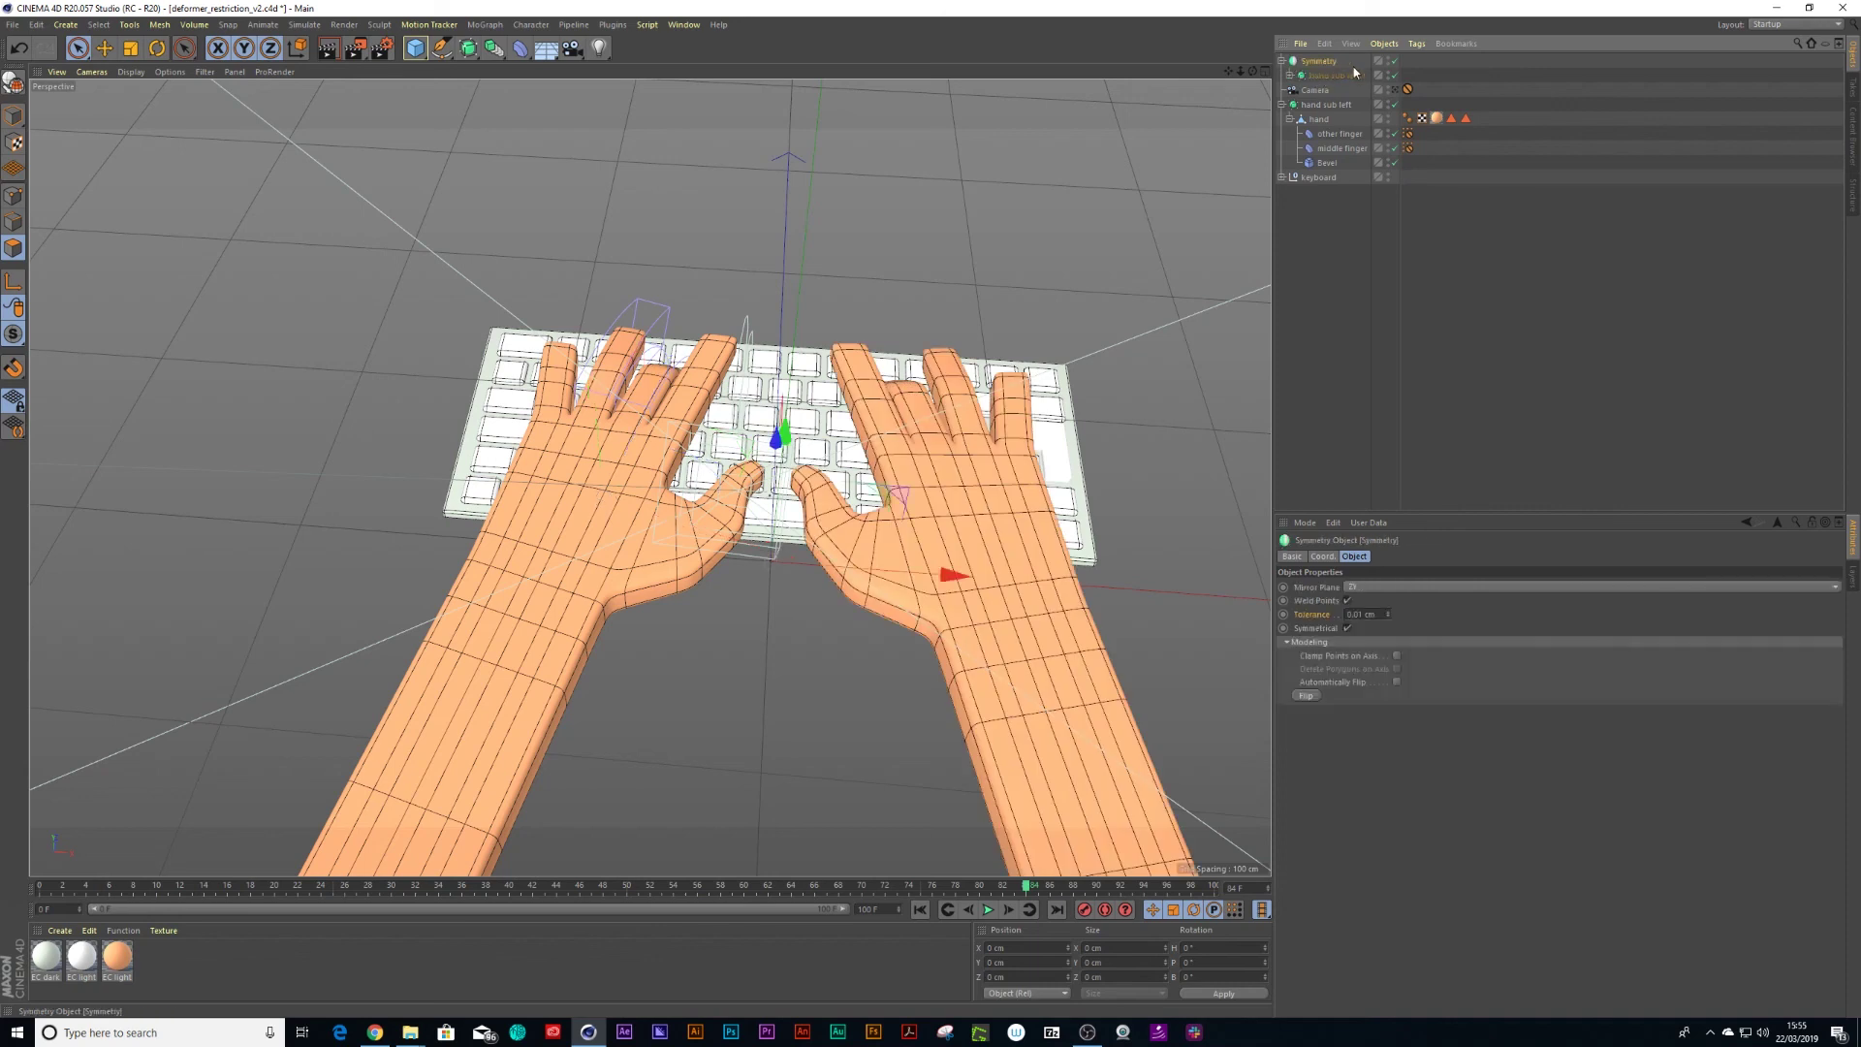
left_click(1394, 62)
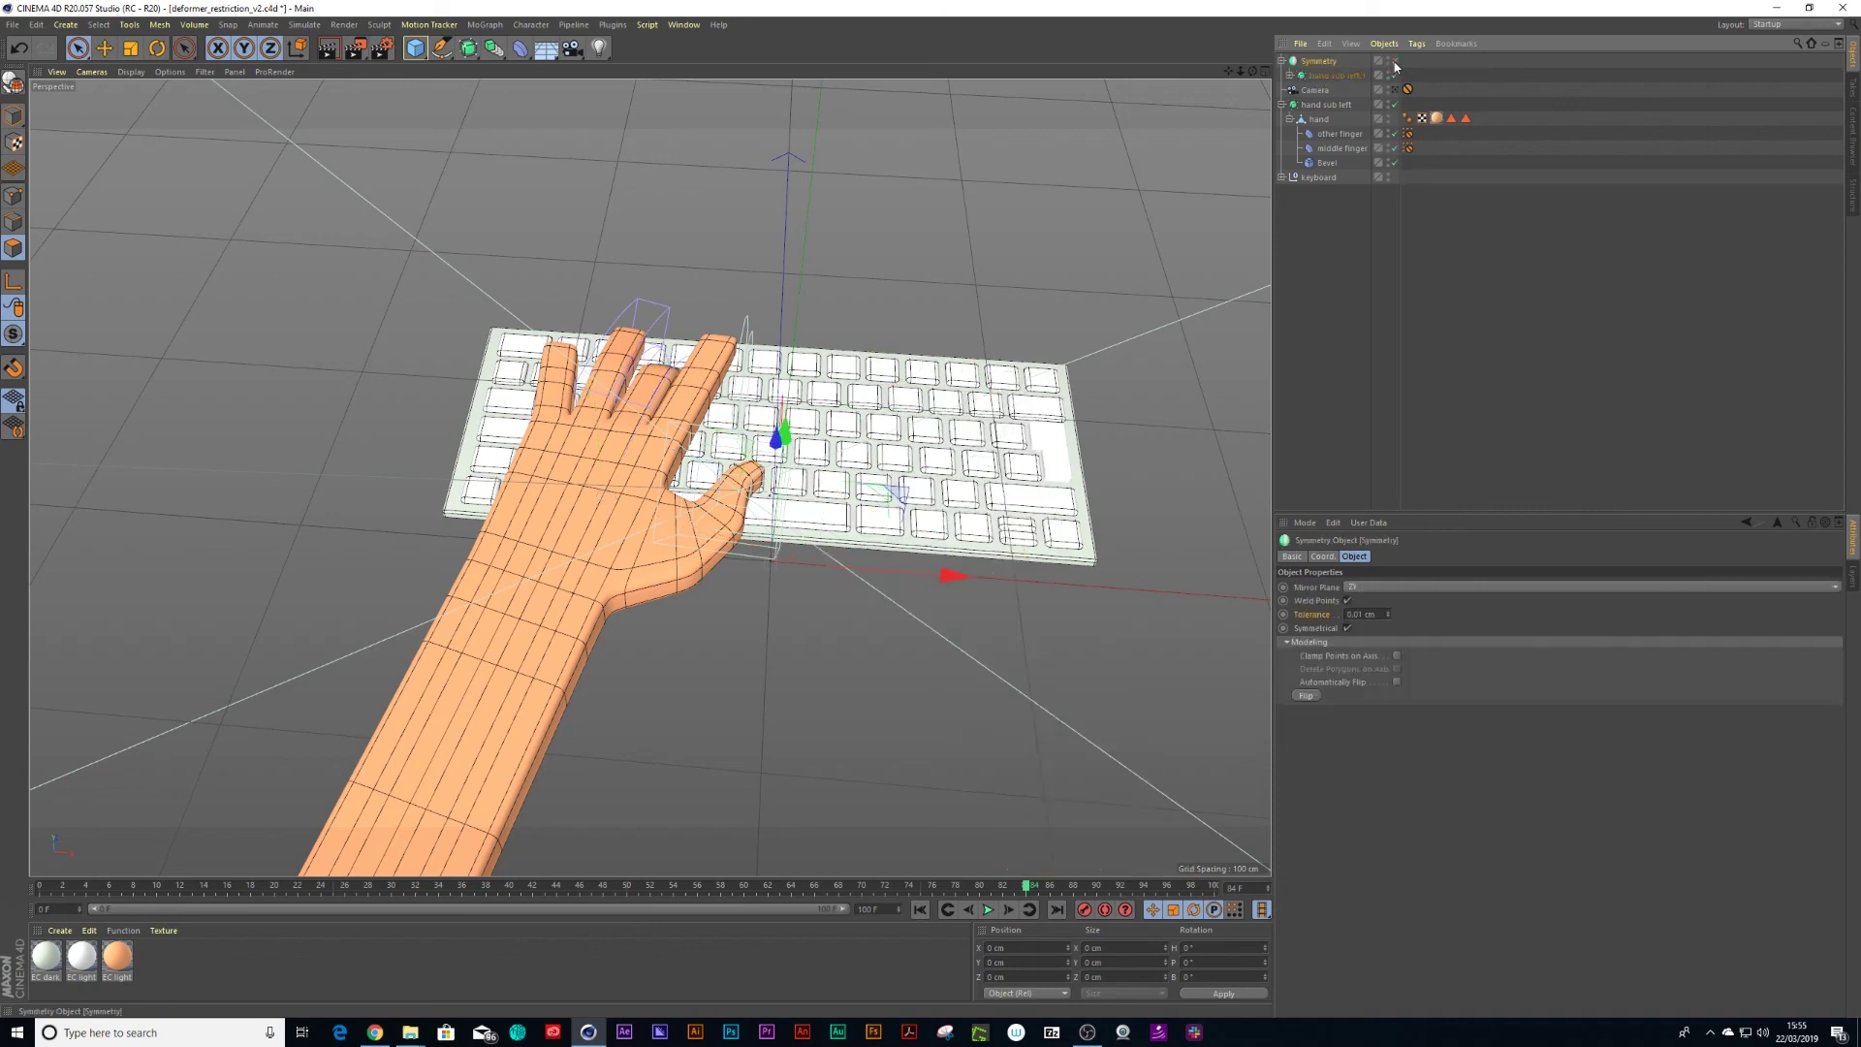
left_click(1315, 697)
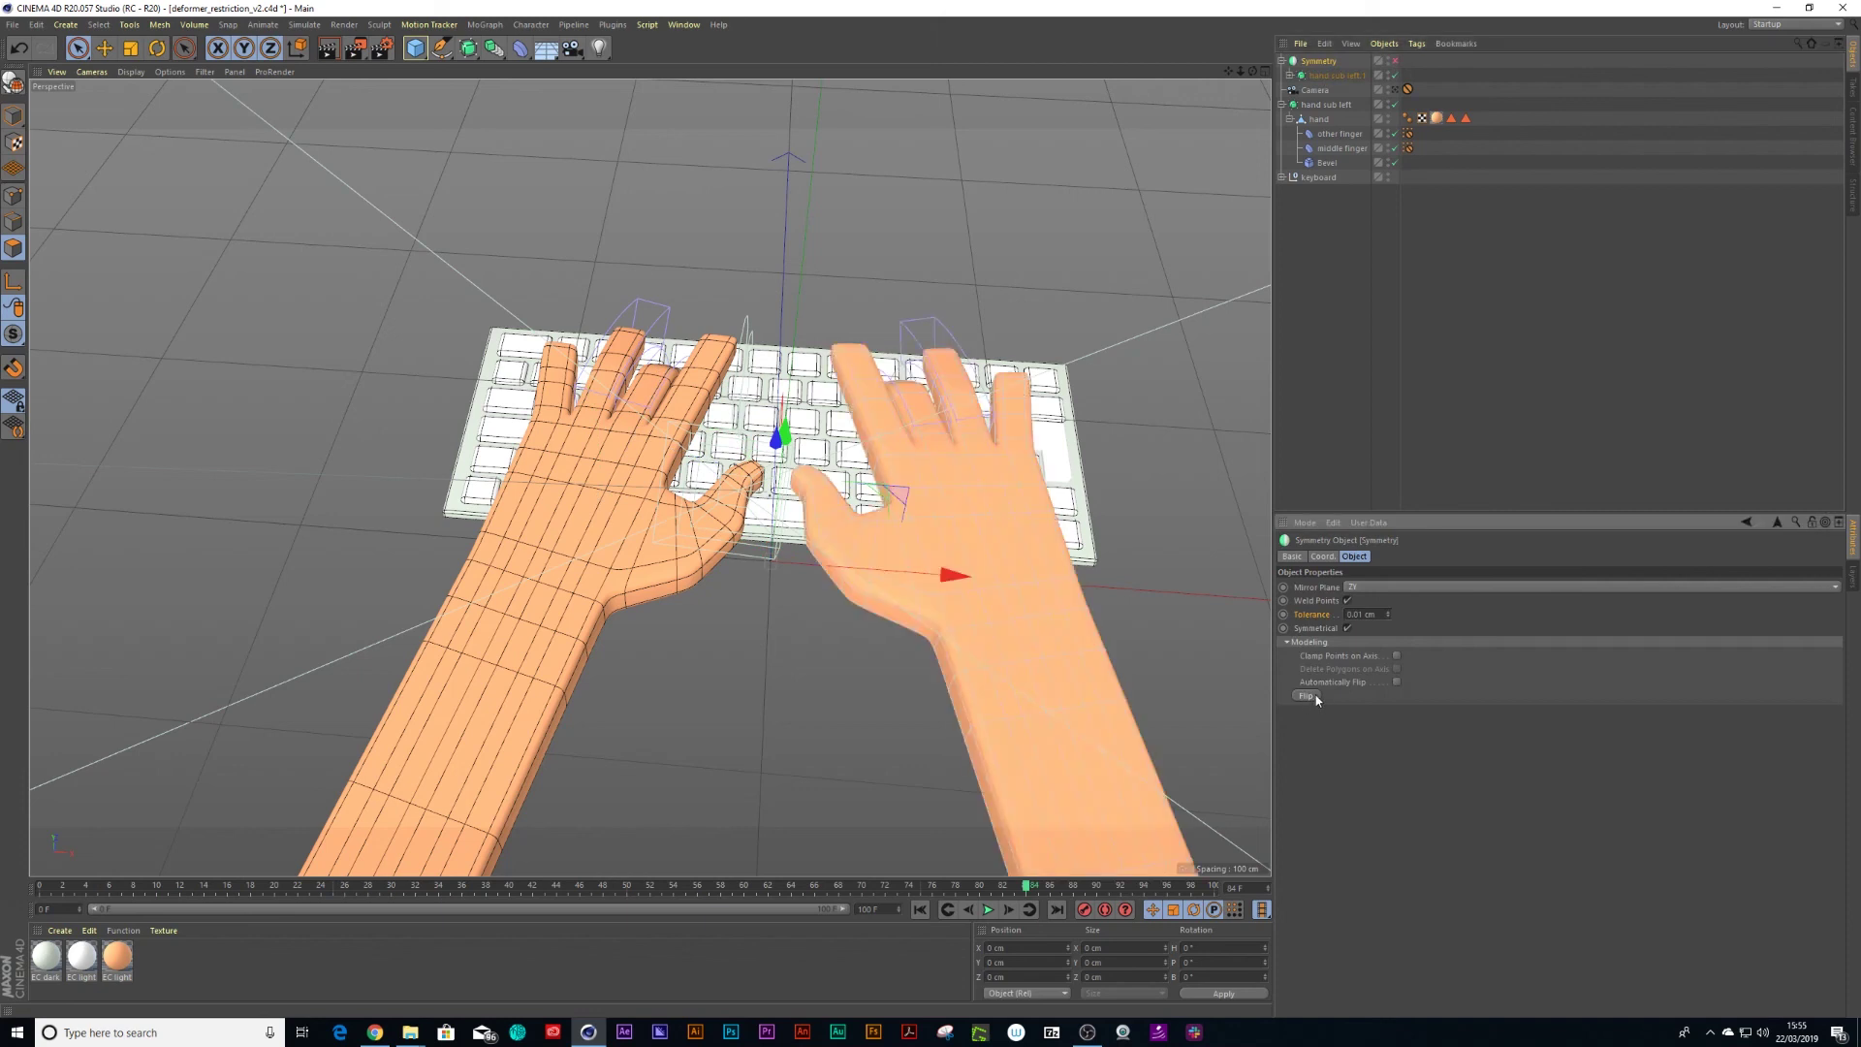
left_click(1309, 77)
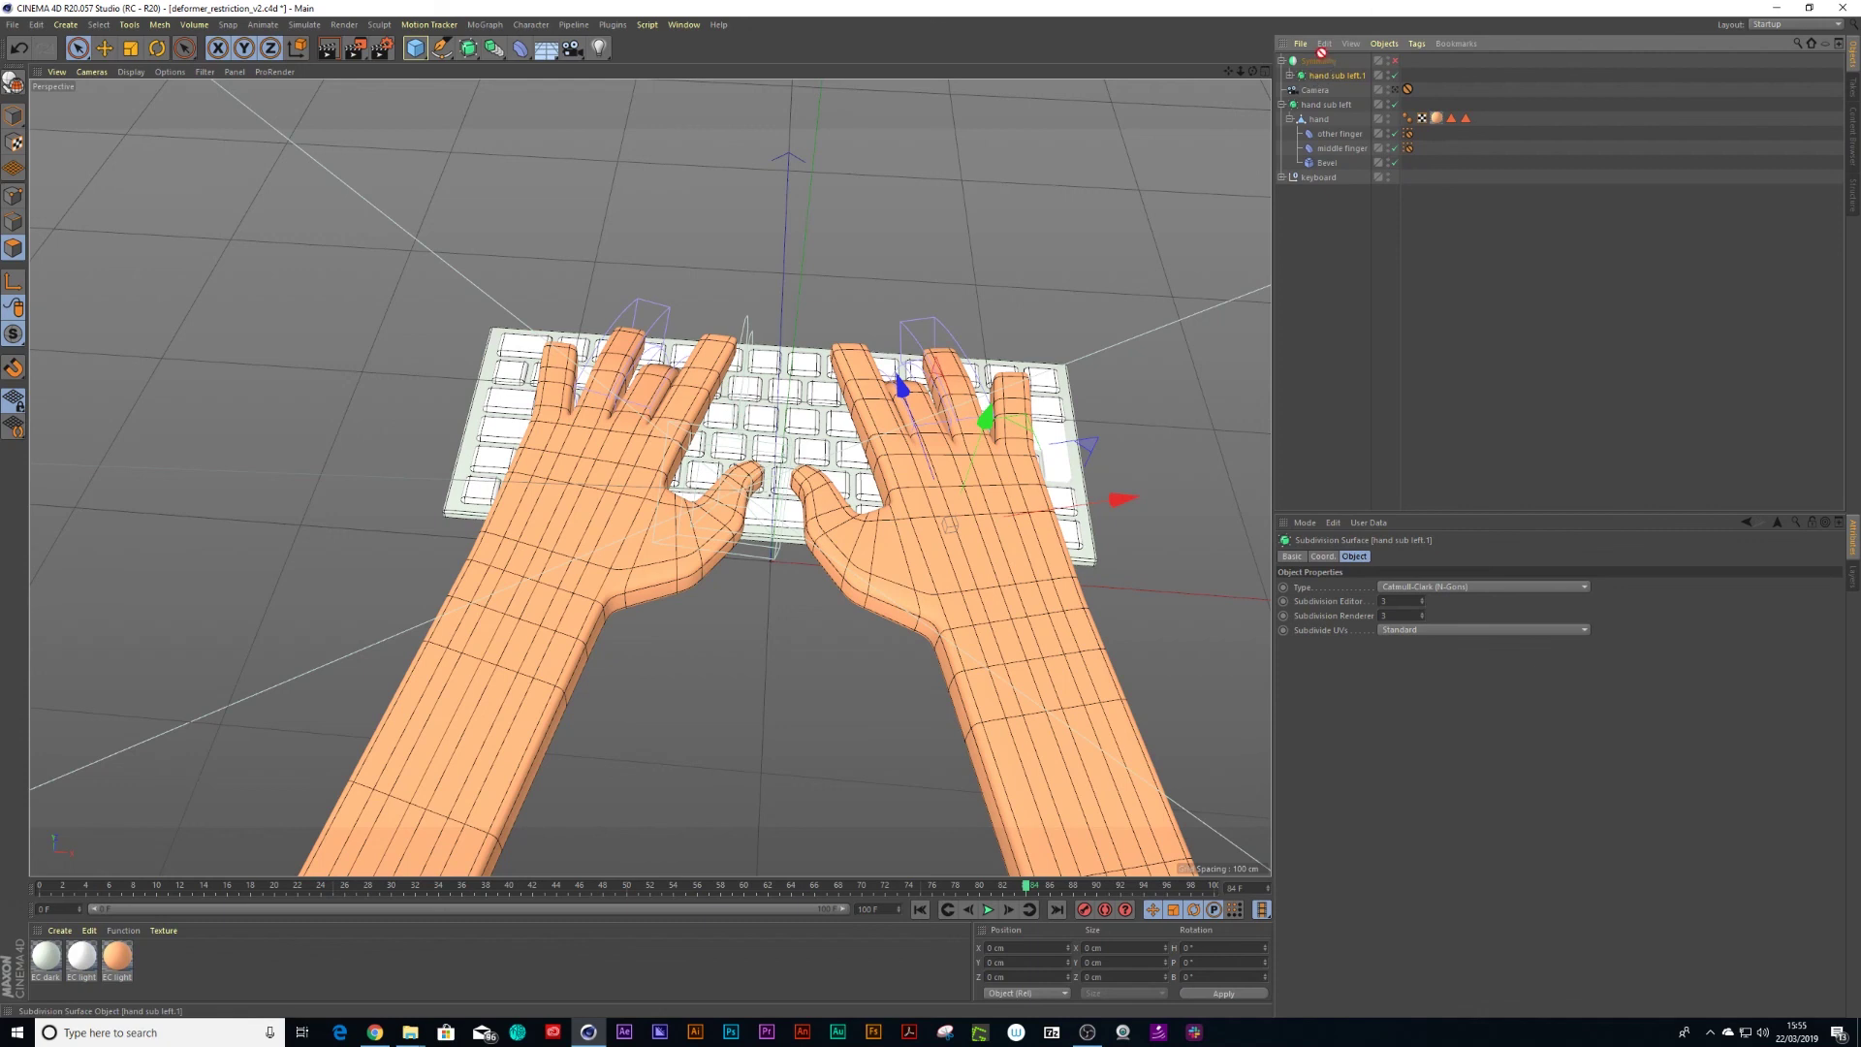
Delete the Symmetry object, rename hand sub left.1 to 'hand right', and play the animation.
left_click_drag(1322, 61, 1316, 79)
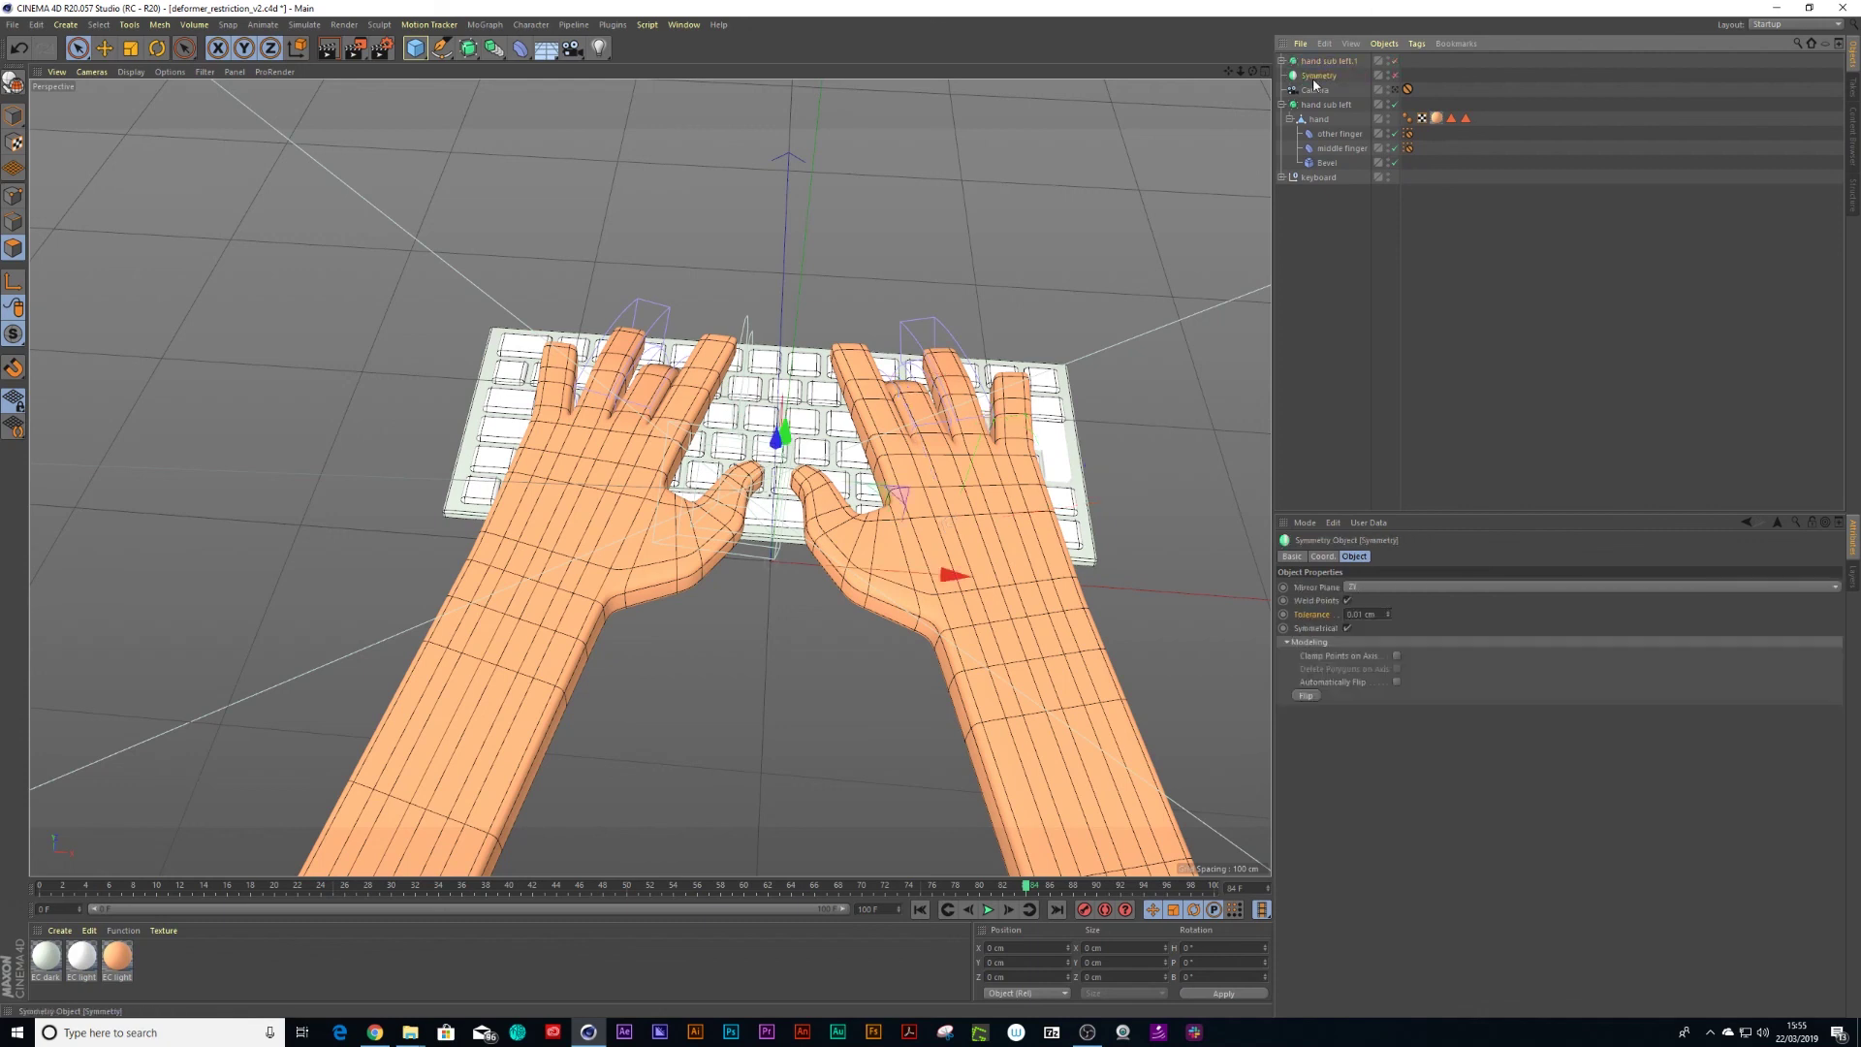
key("Delete")
left_click(1342, 63)
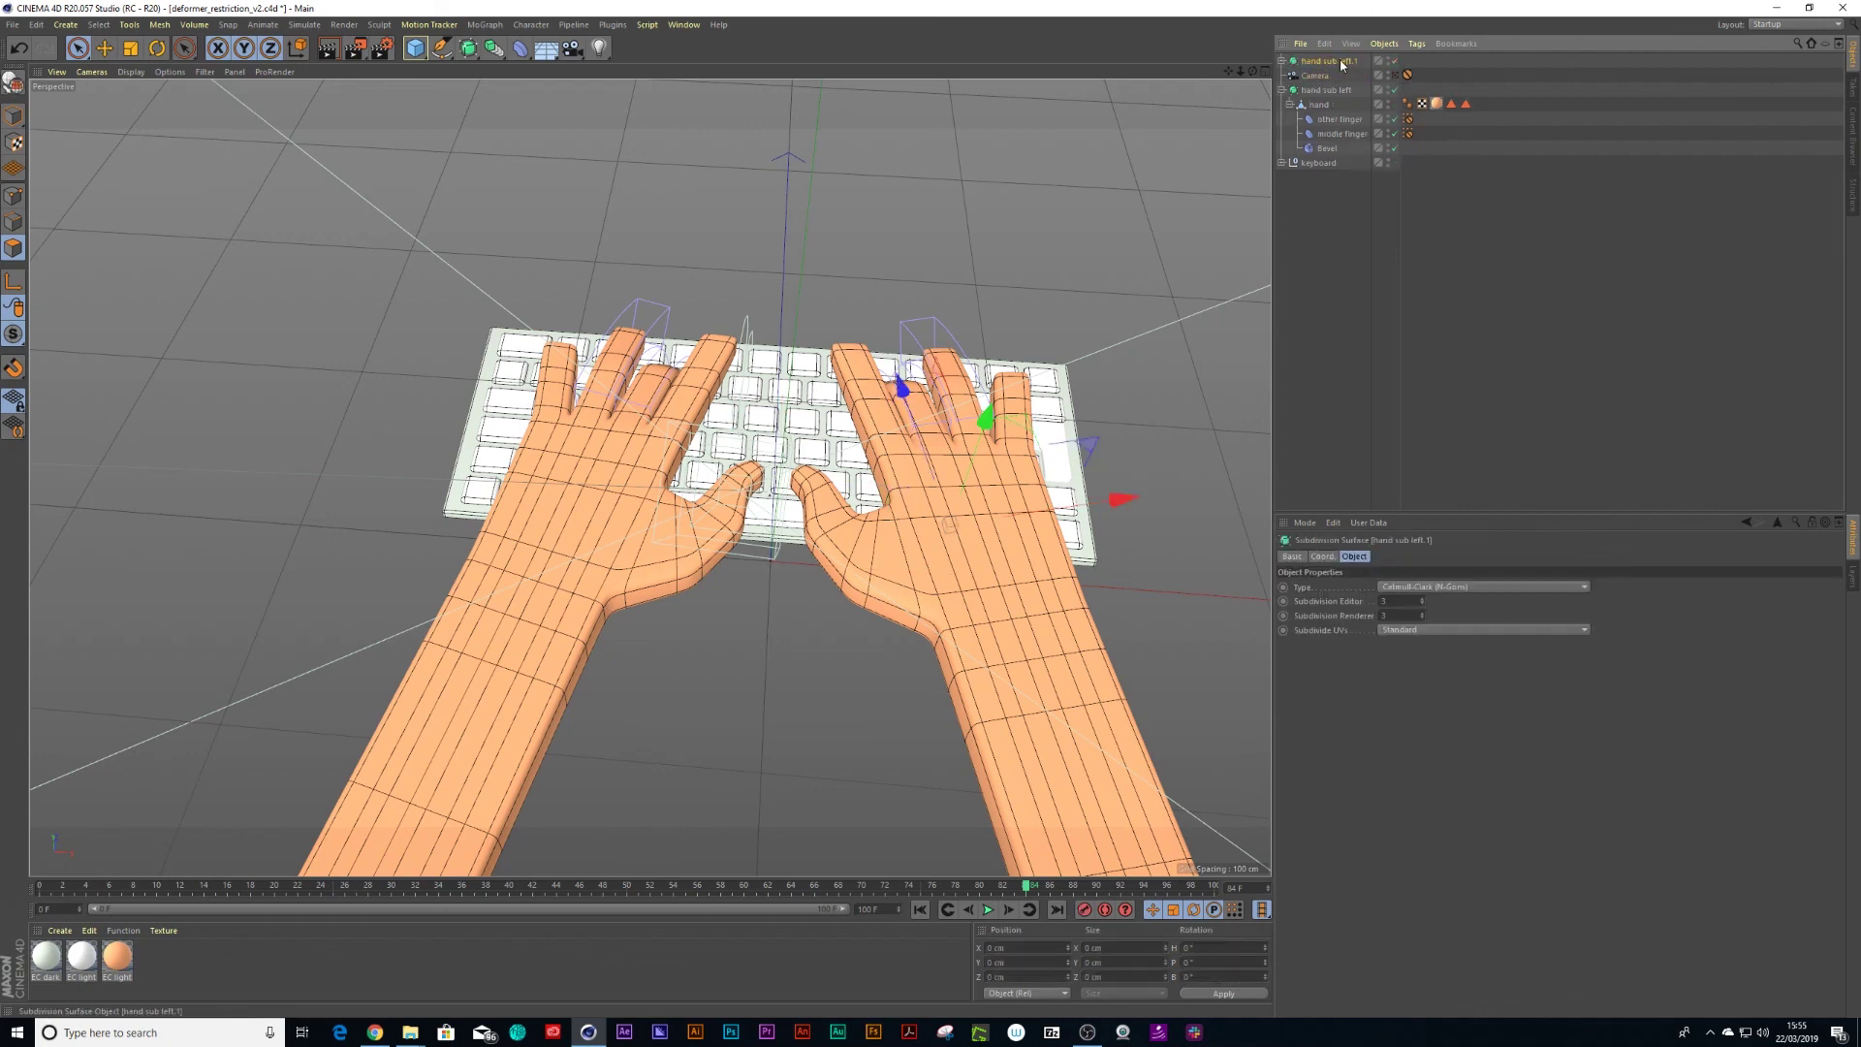
double_click(1342, 63)
type("hand r")
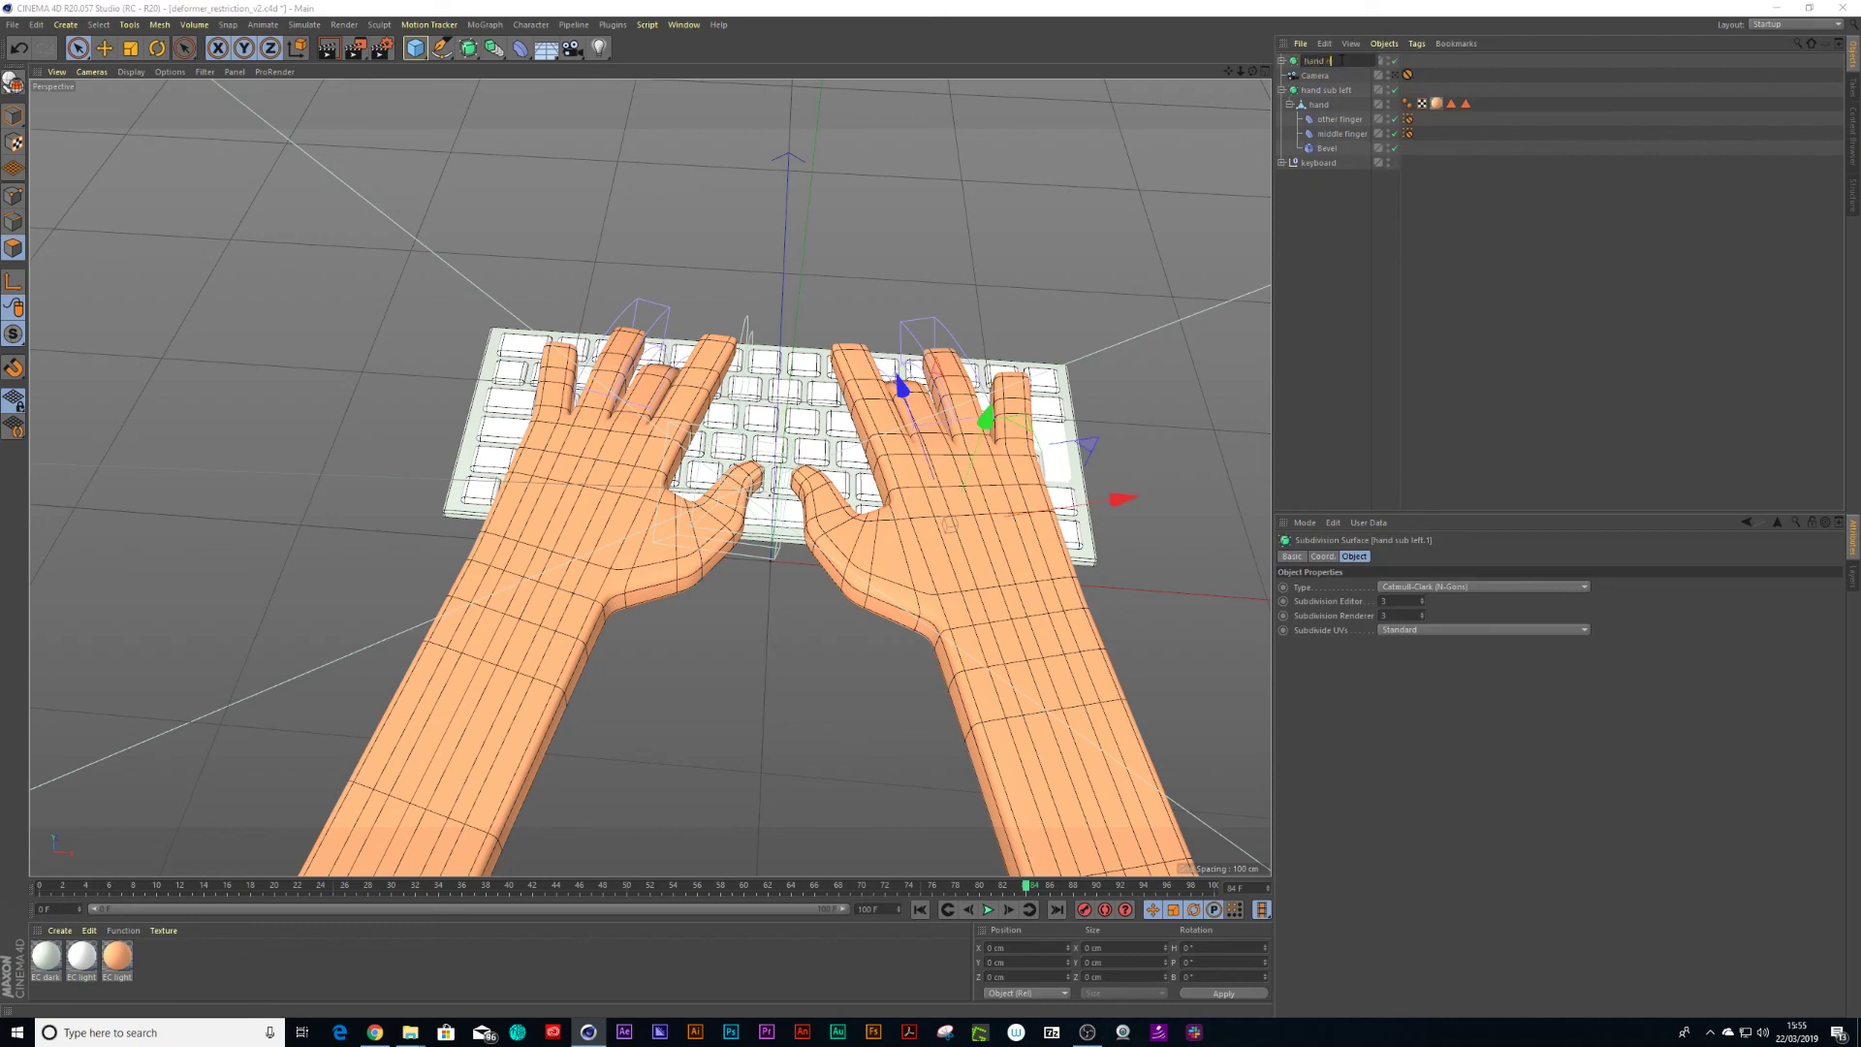
type("ight")
key("Return")
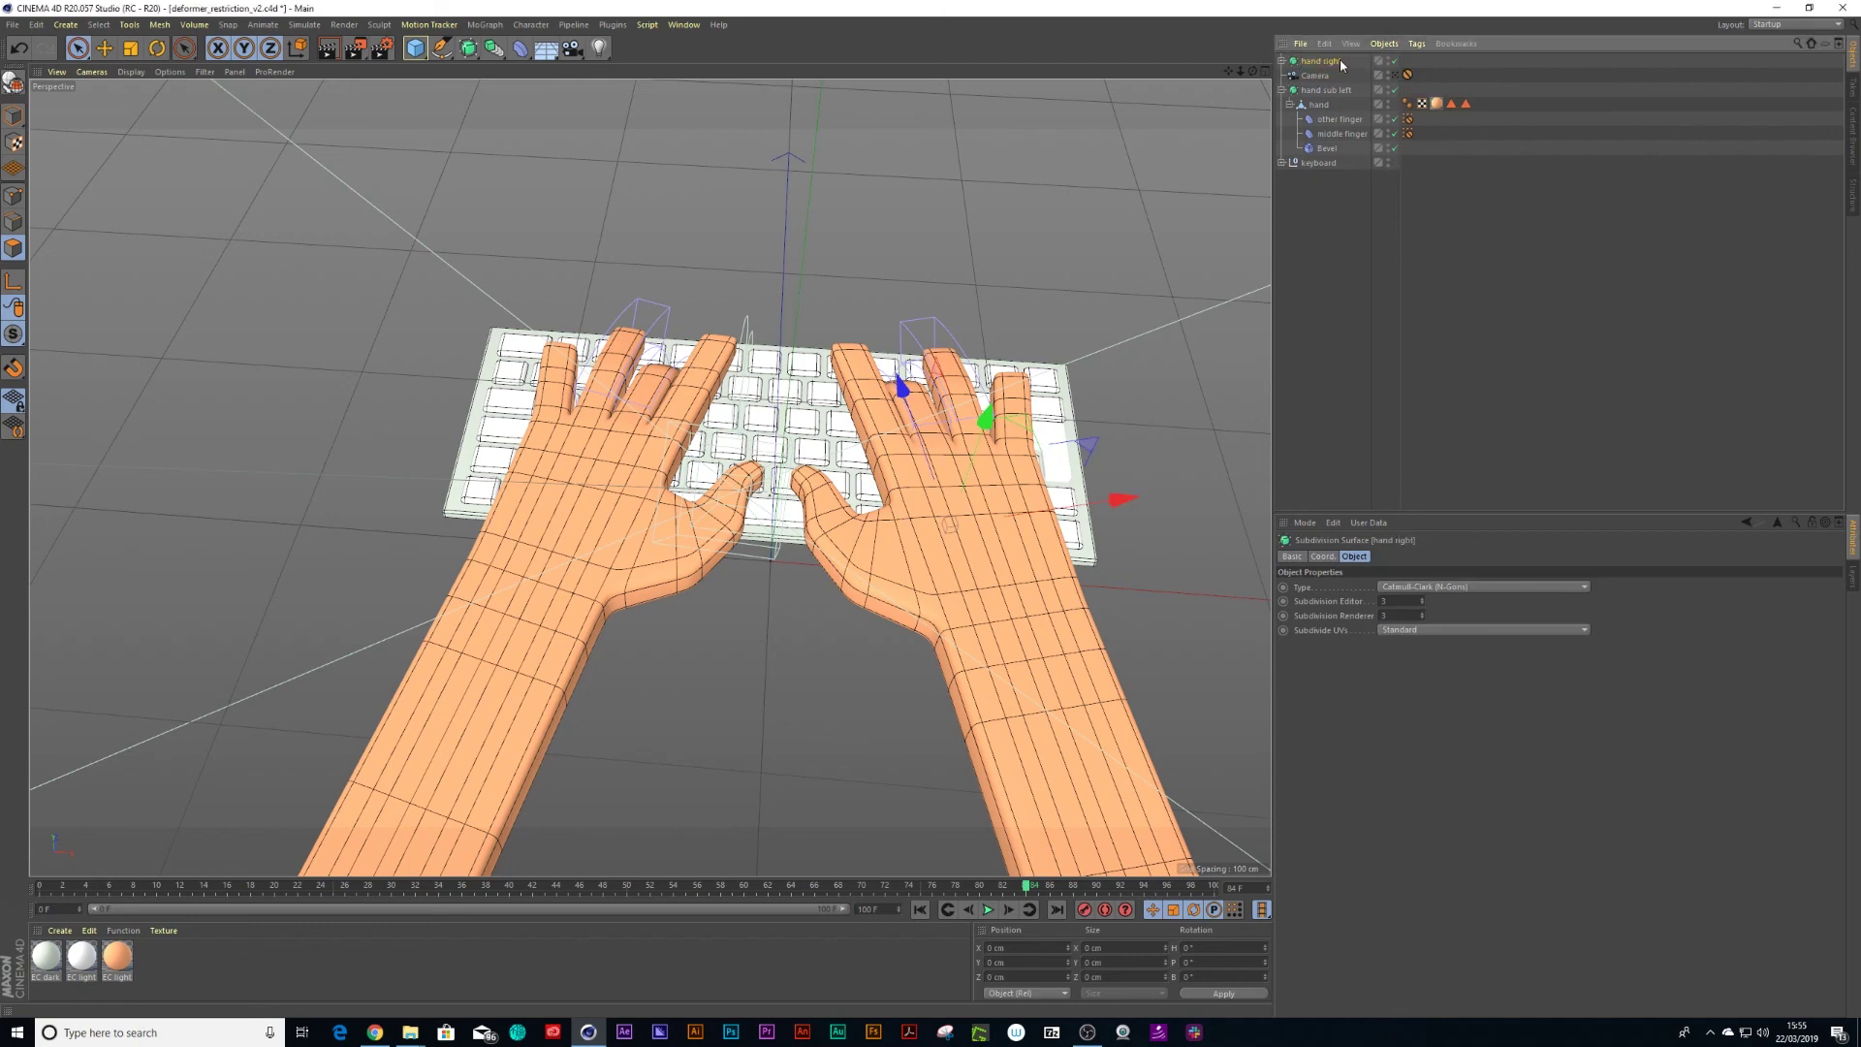
left_click(987, 910)
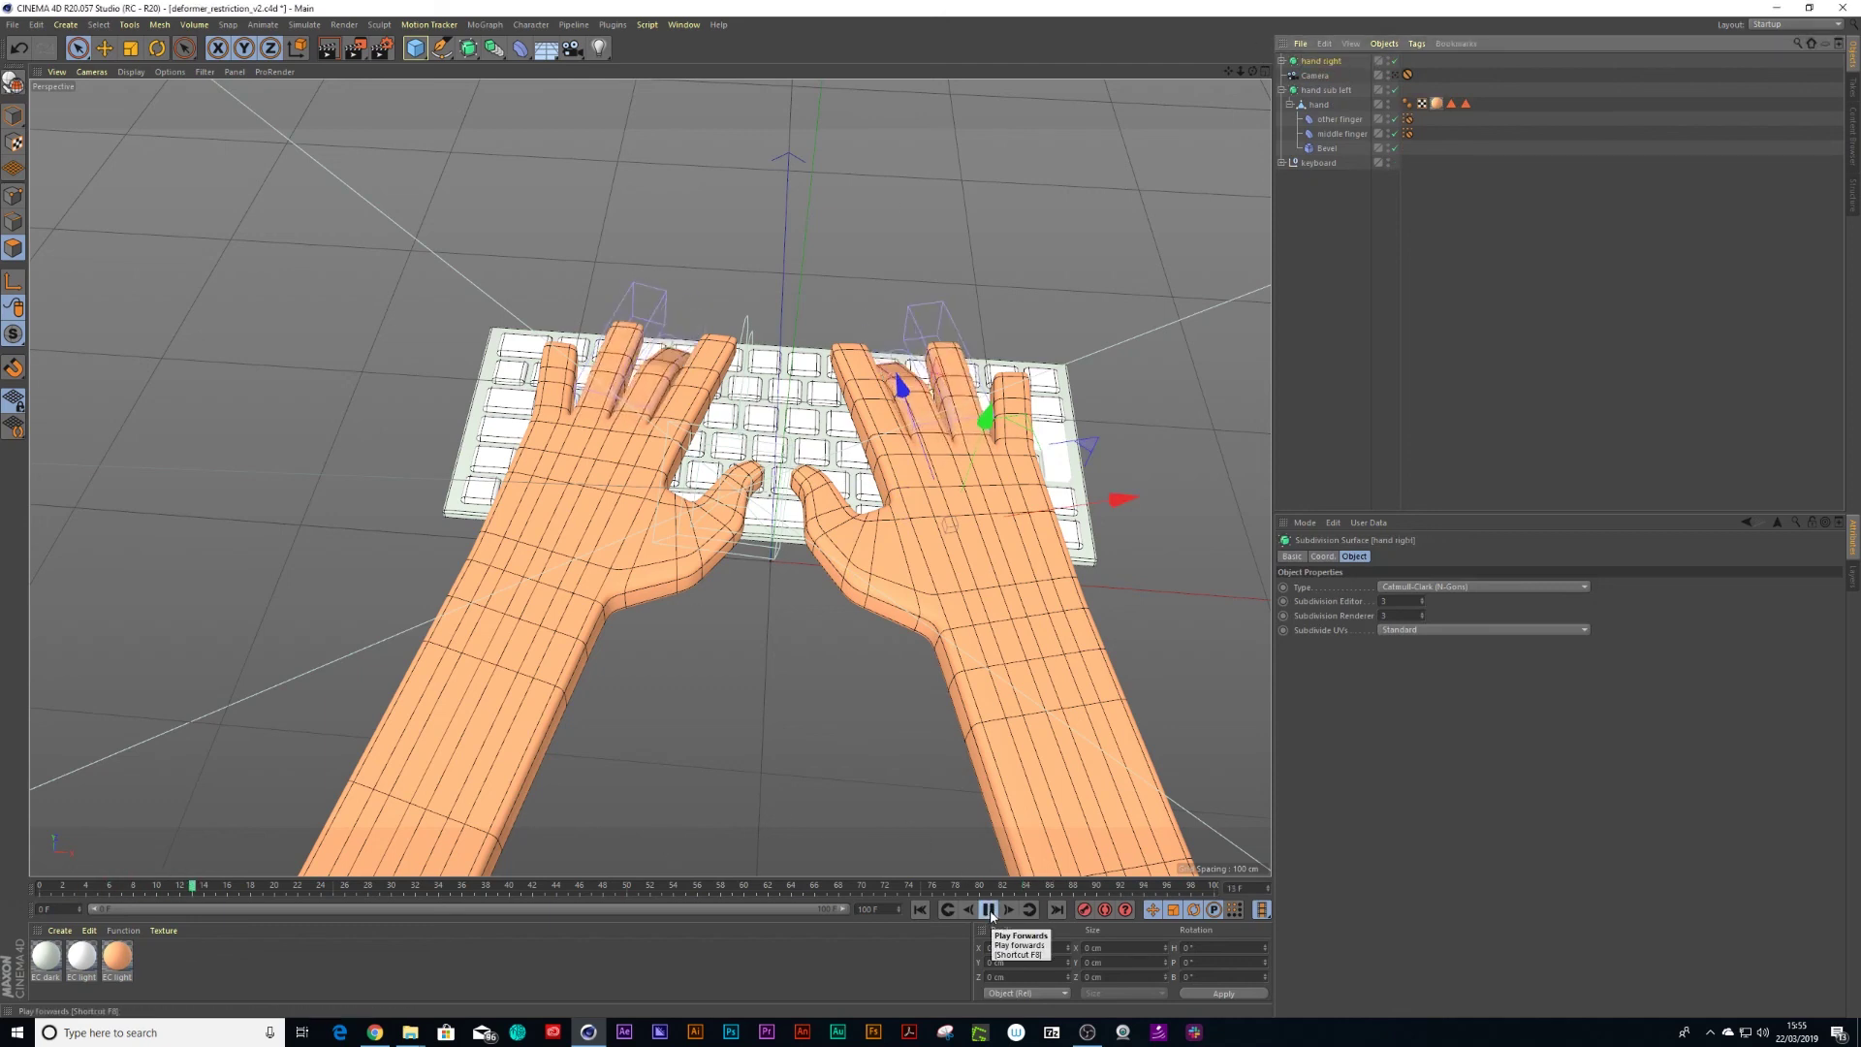